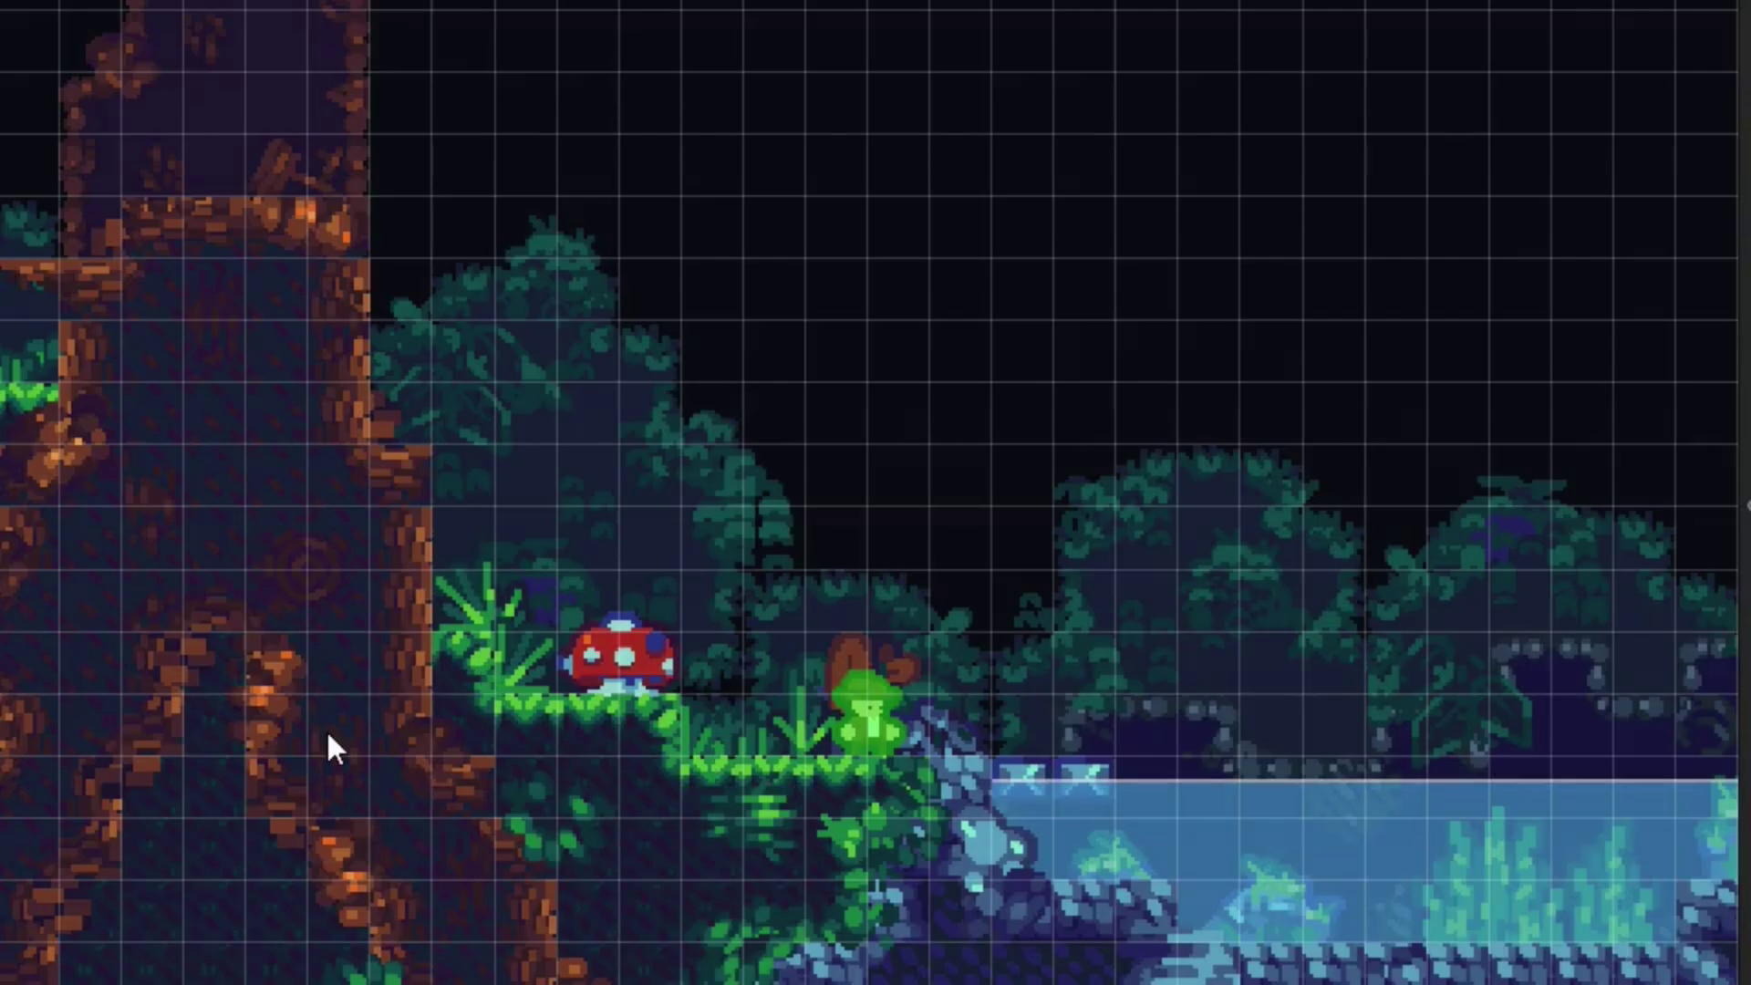
left_click(603, 591)
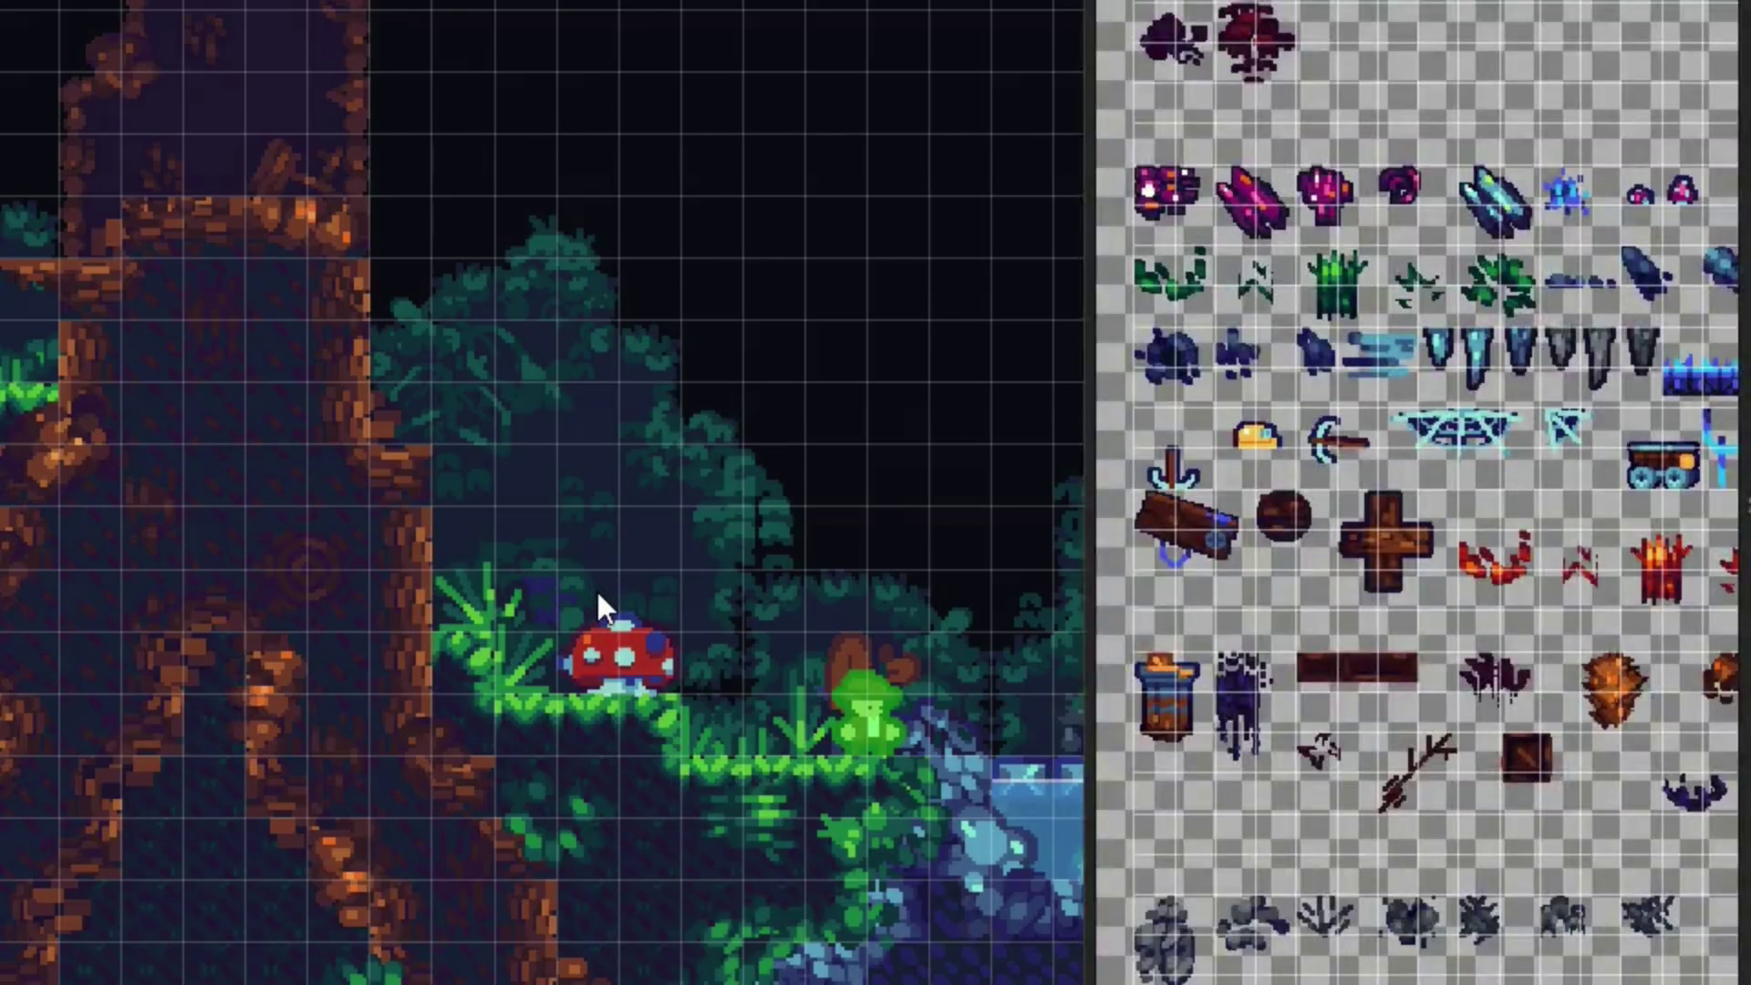
scroll(1377, 664, "down", 15)
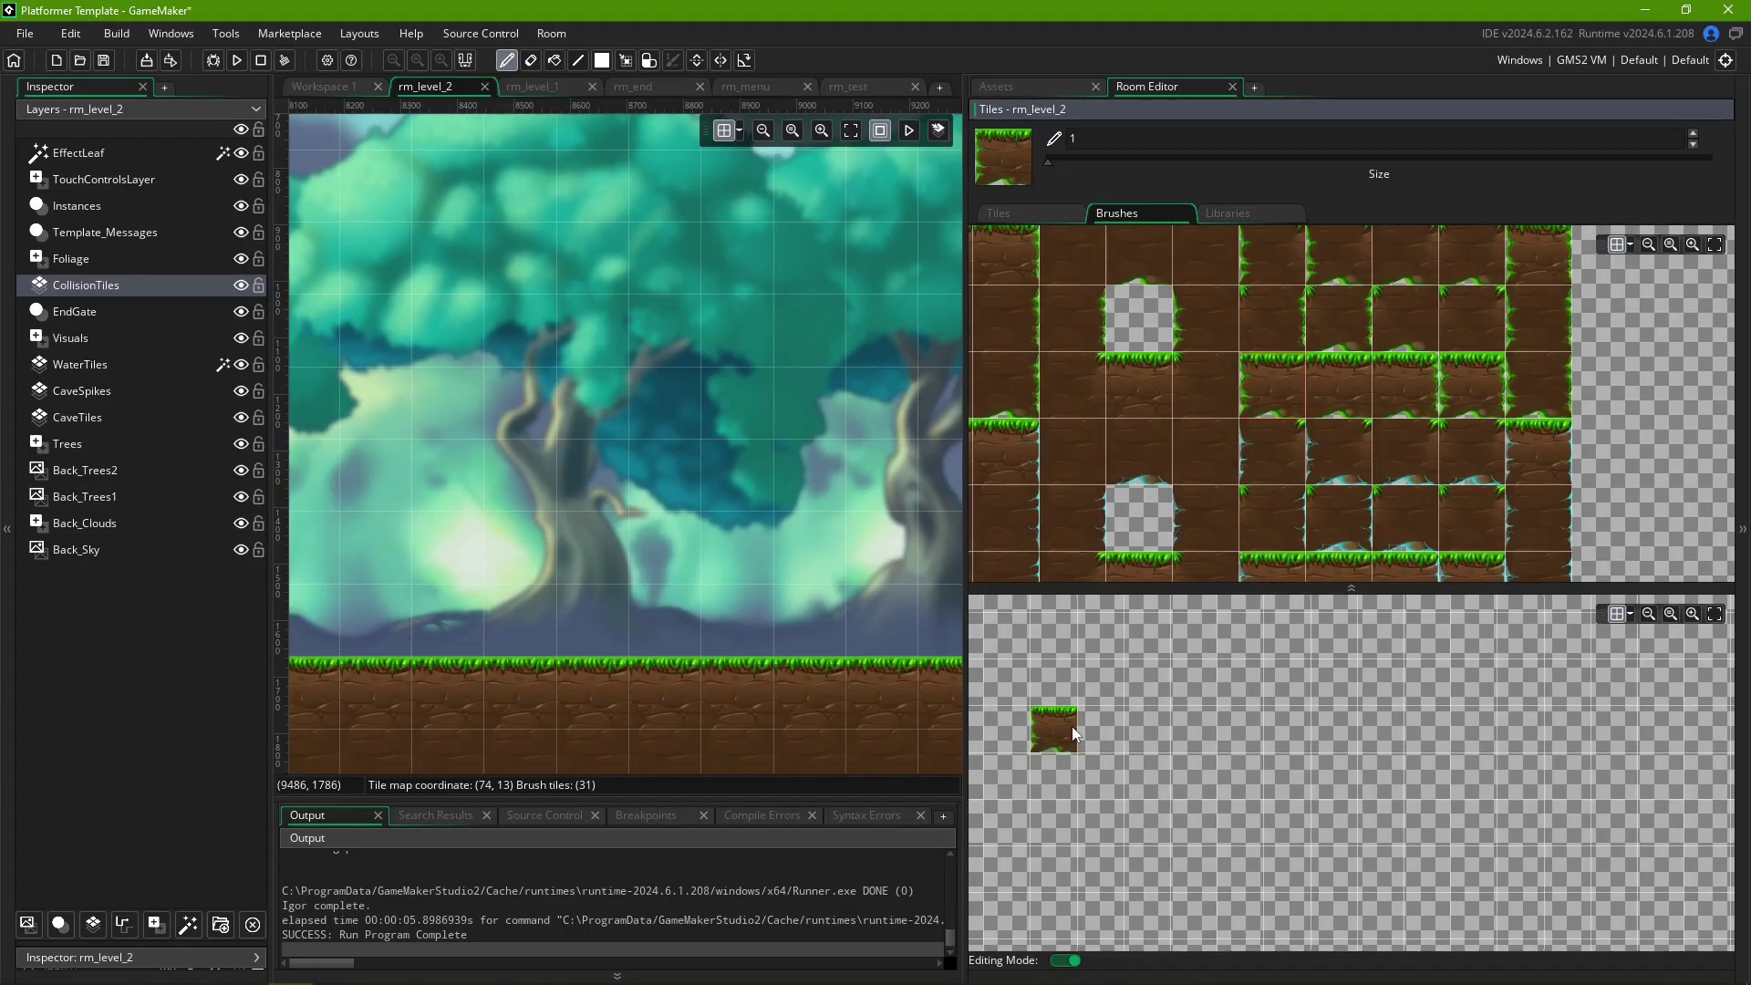
mouse_move(1054, 729)
left_mouse_down()
mouse_move(1206, 742)
mouse_move(1272, 631)
mouse_move(1275, 746)
left_mouse_up()
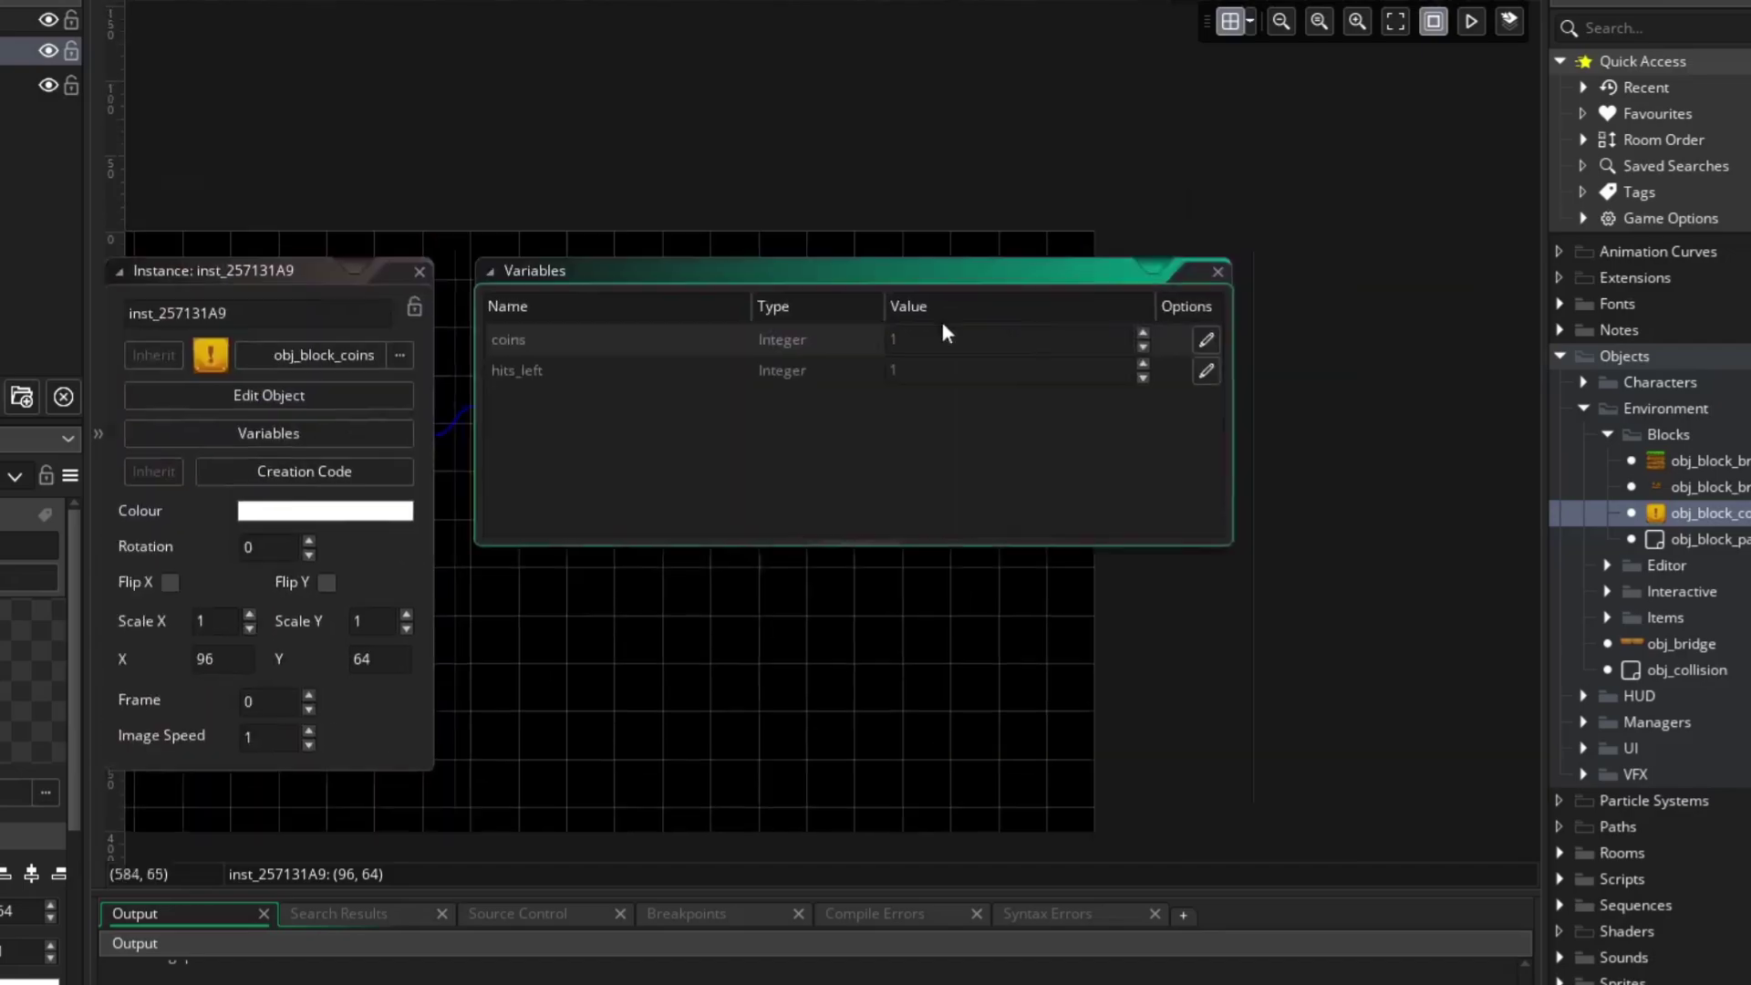
type("2")
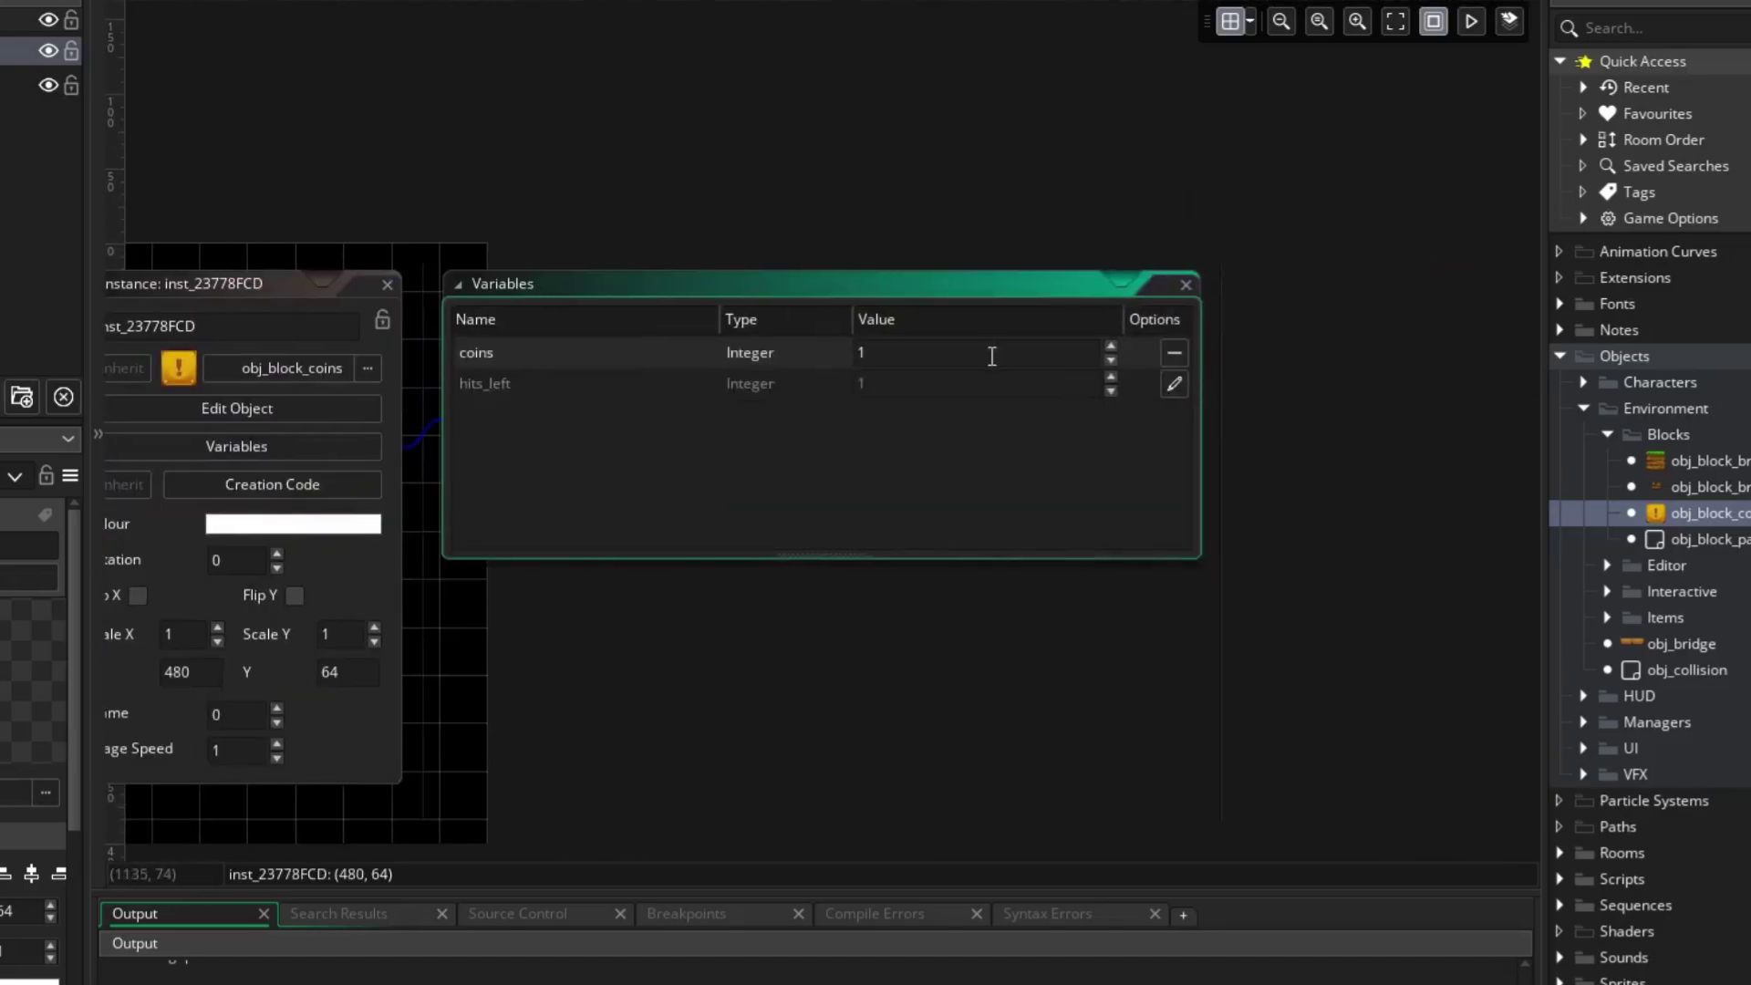
type("5")
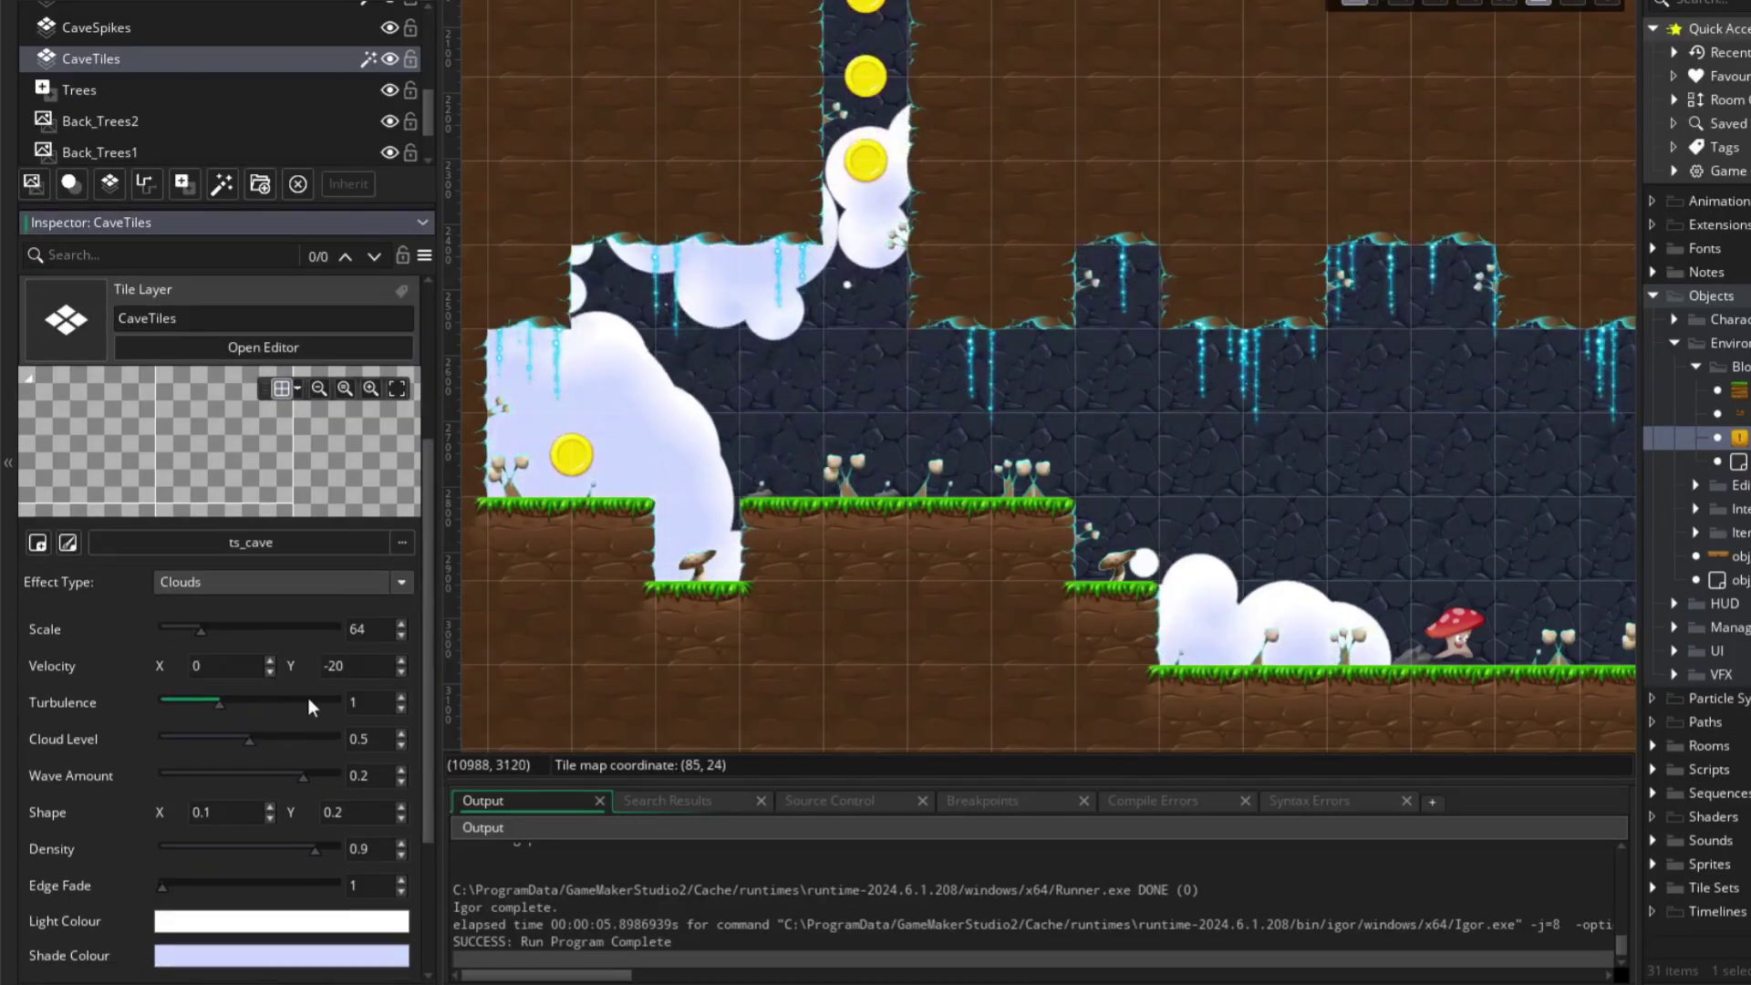
left_click(248, 850)
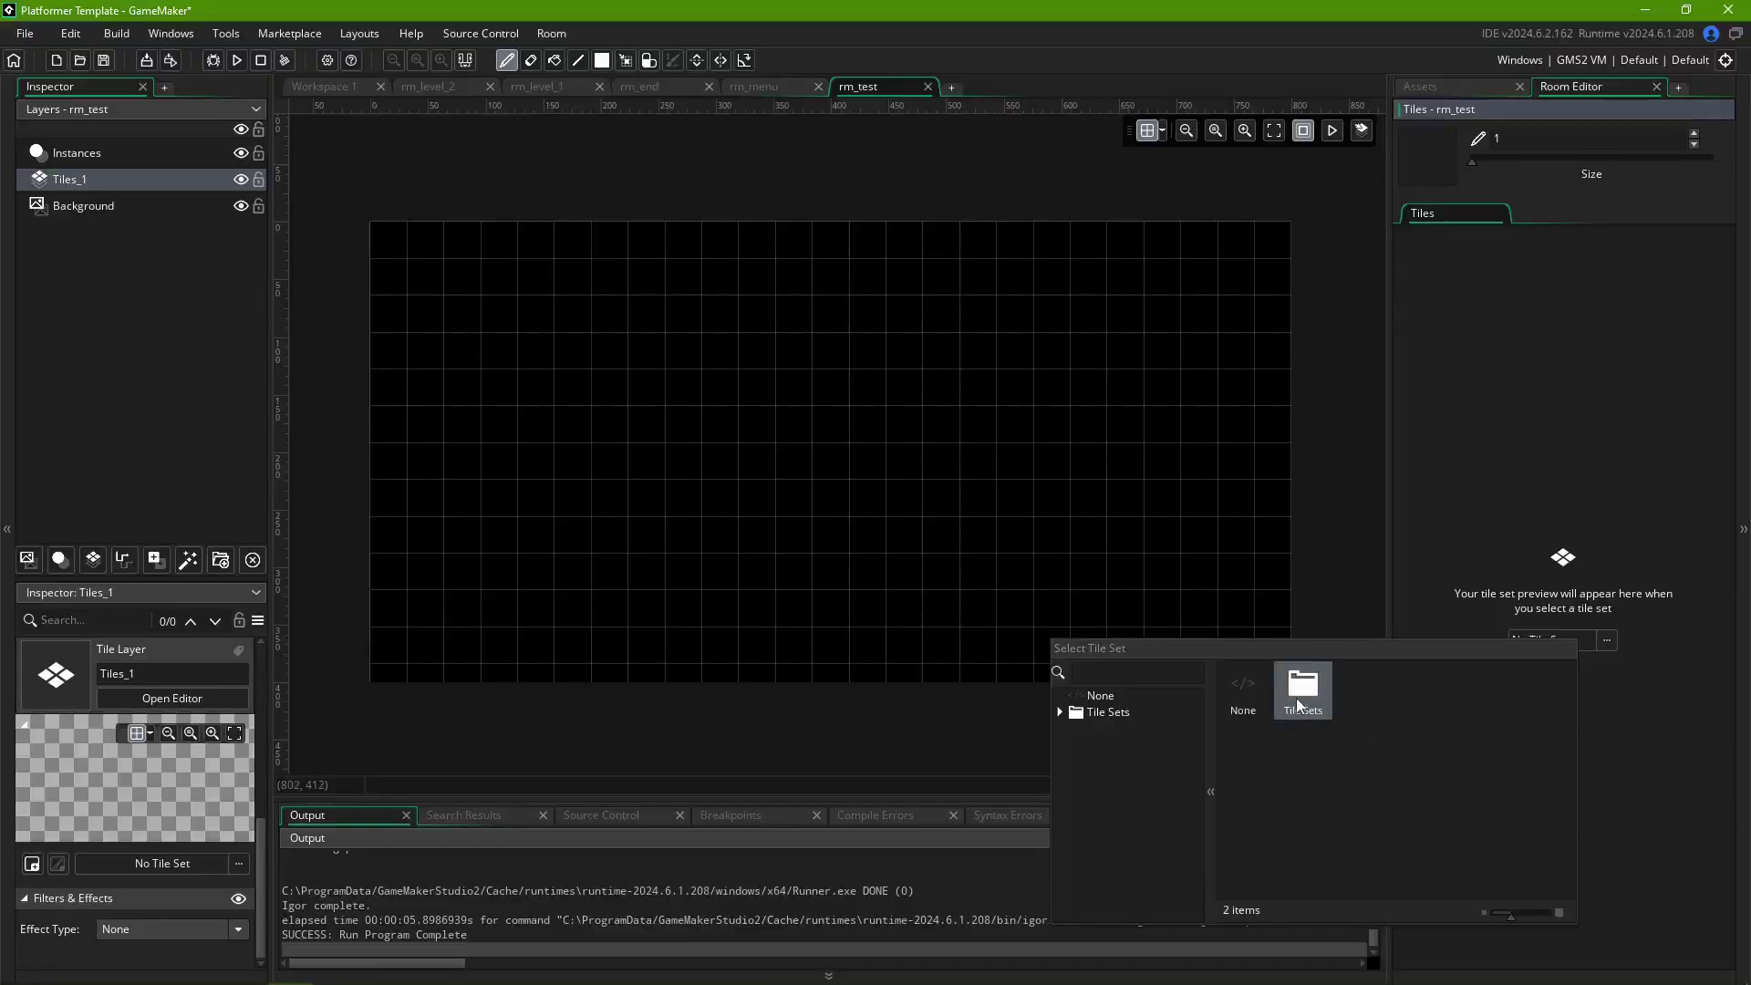
left_click(1295, 698)
- Stamp two 3×3 blocks from the ts_world tile set onto Tiles_1 in rm_test: the grass-edged hole and the blue-edged solid block
scroll(1603, 387, "down", 4)
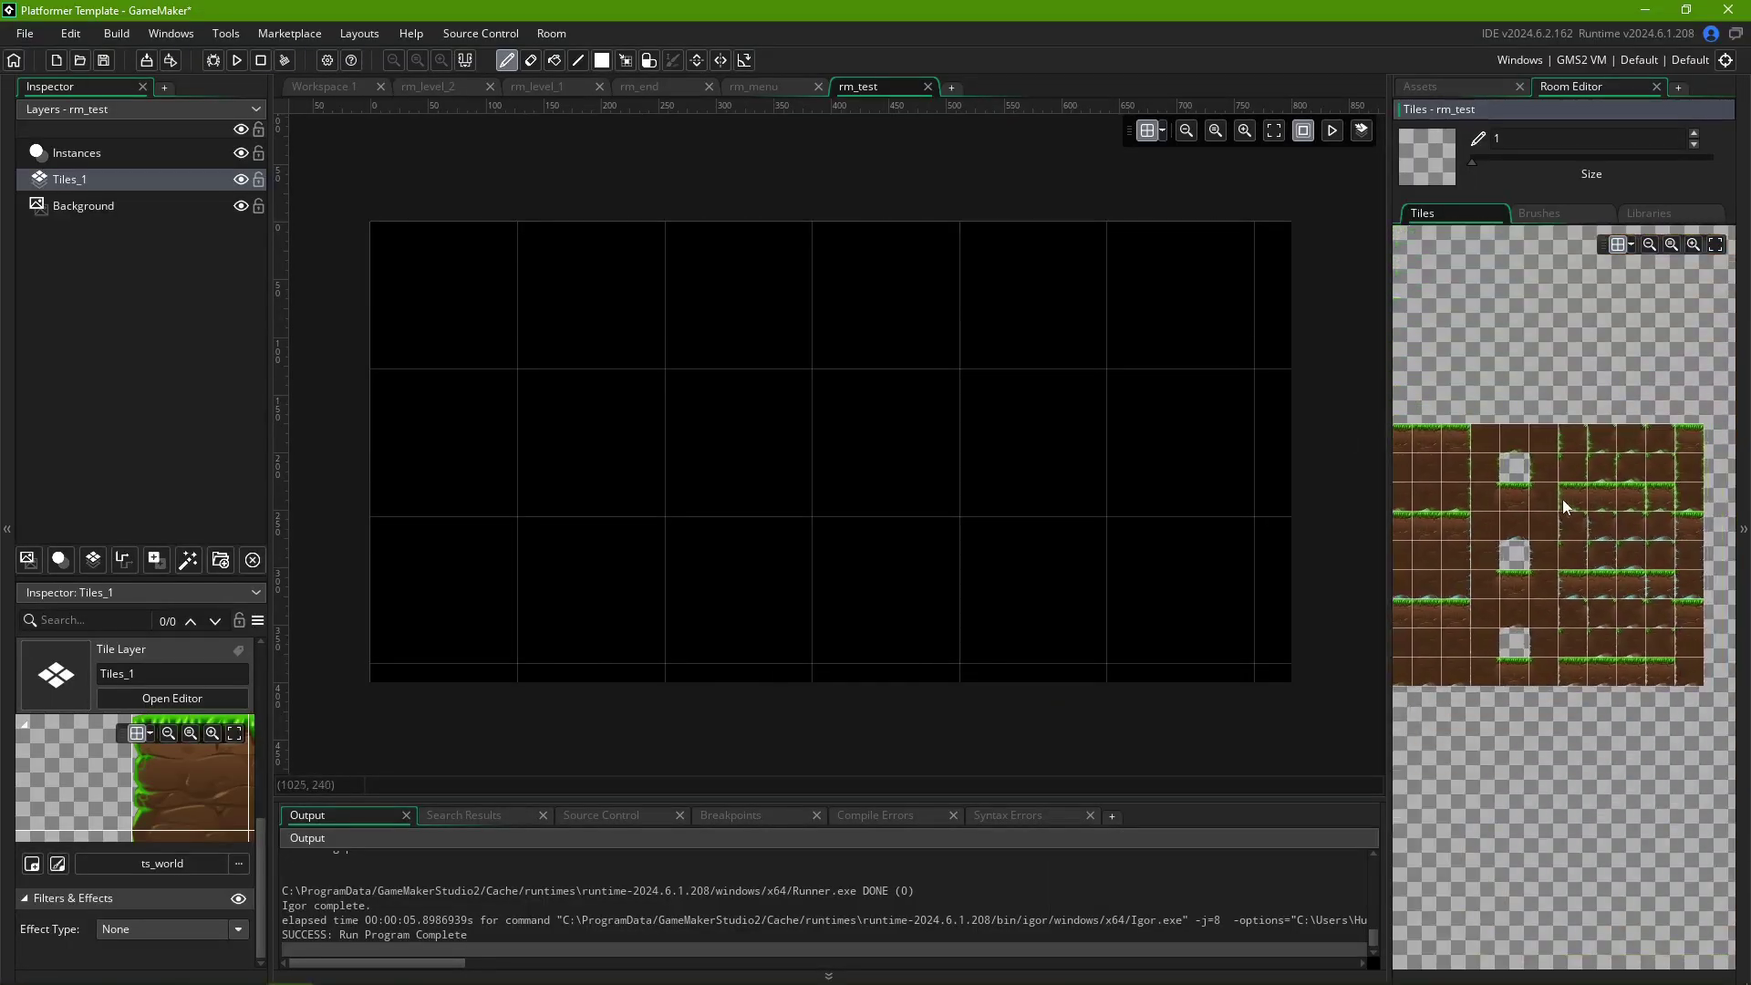
left_click_drag(1587, 501, 1527, 443)
left_click(733, 476)
left_click(624, 469)
left_click_drag(1436, 535, 1497, 589)
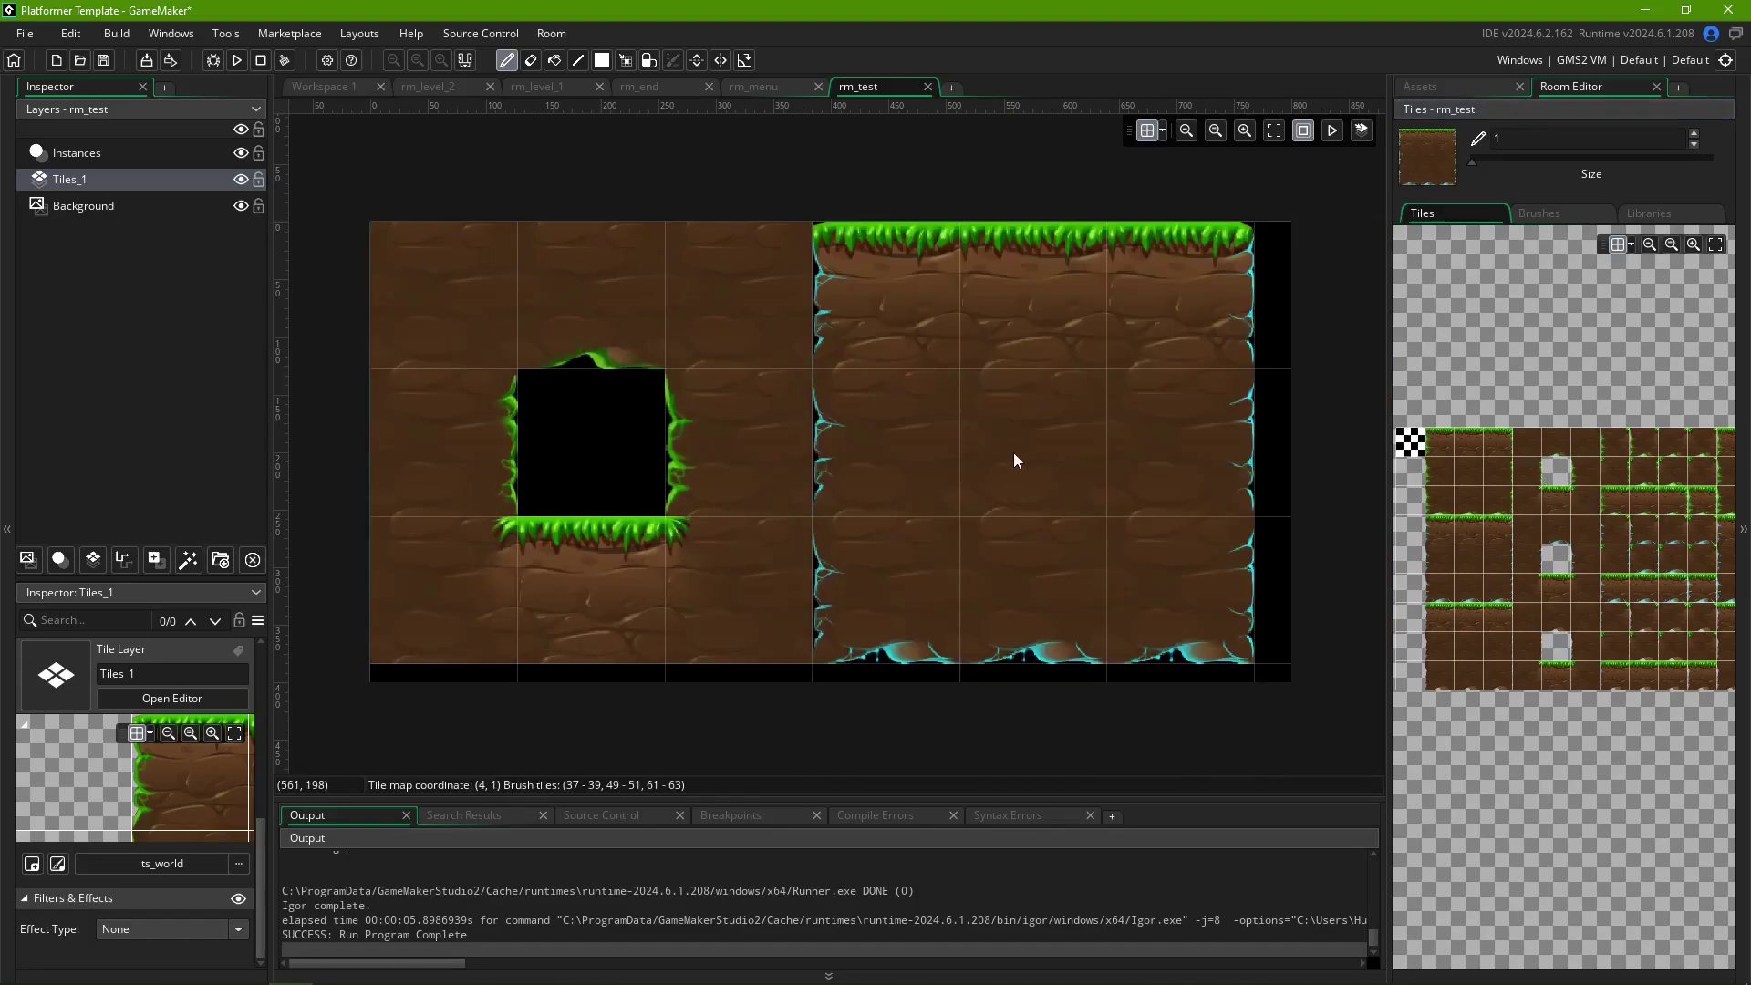
left_click(987, 464)
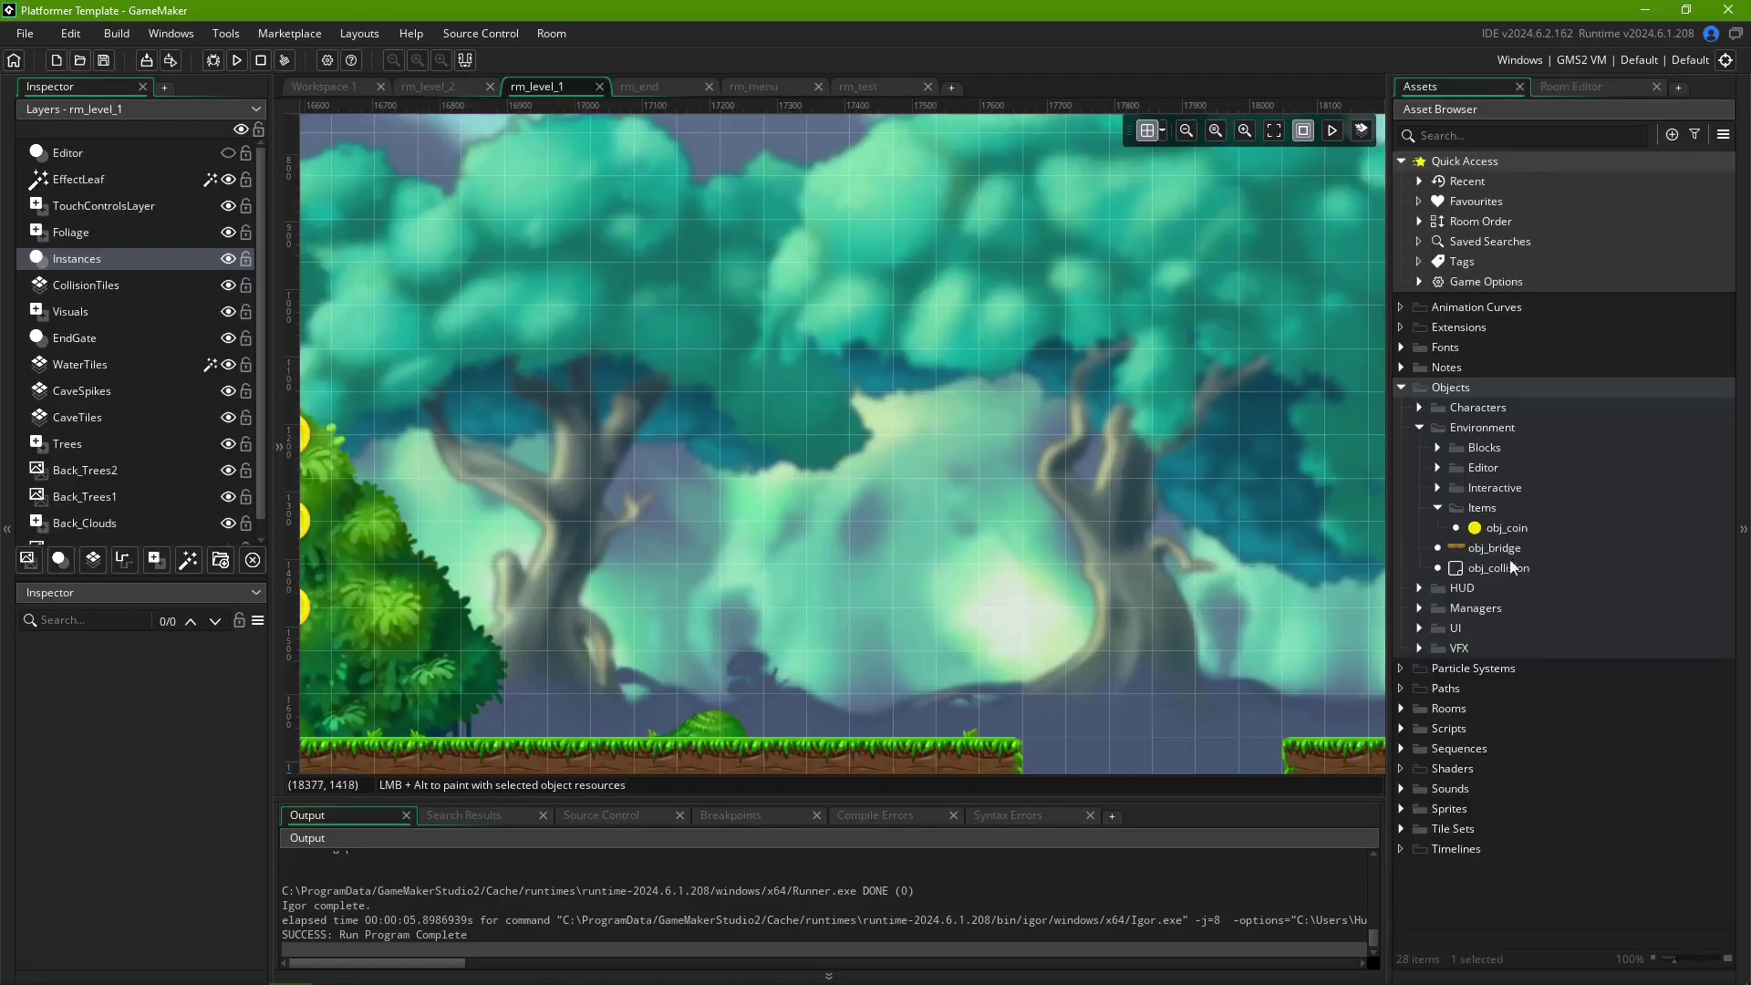
left_click(592, 476, "alt")
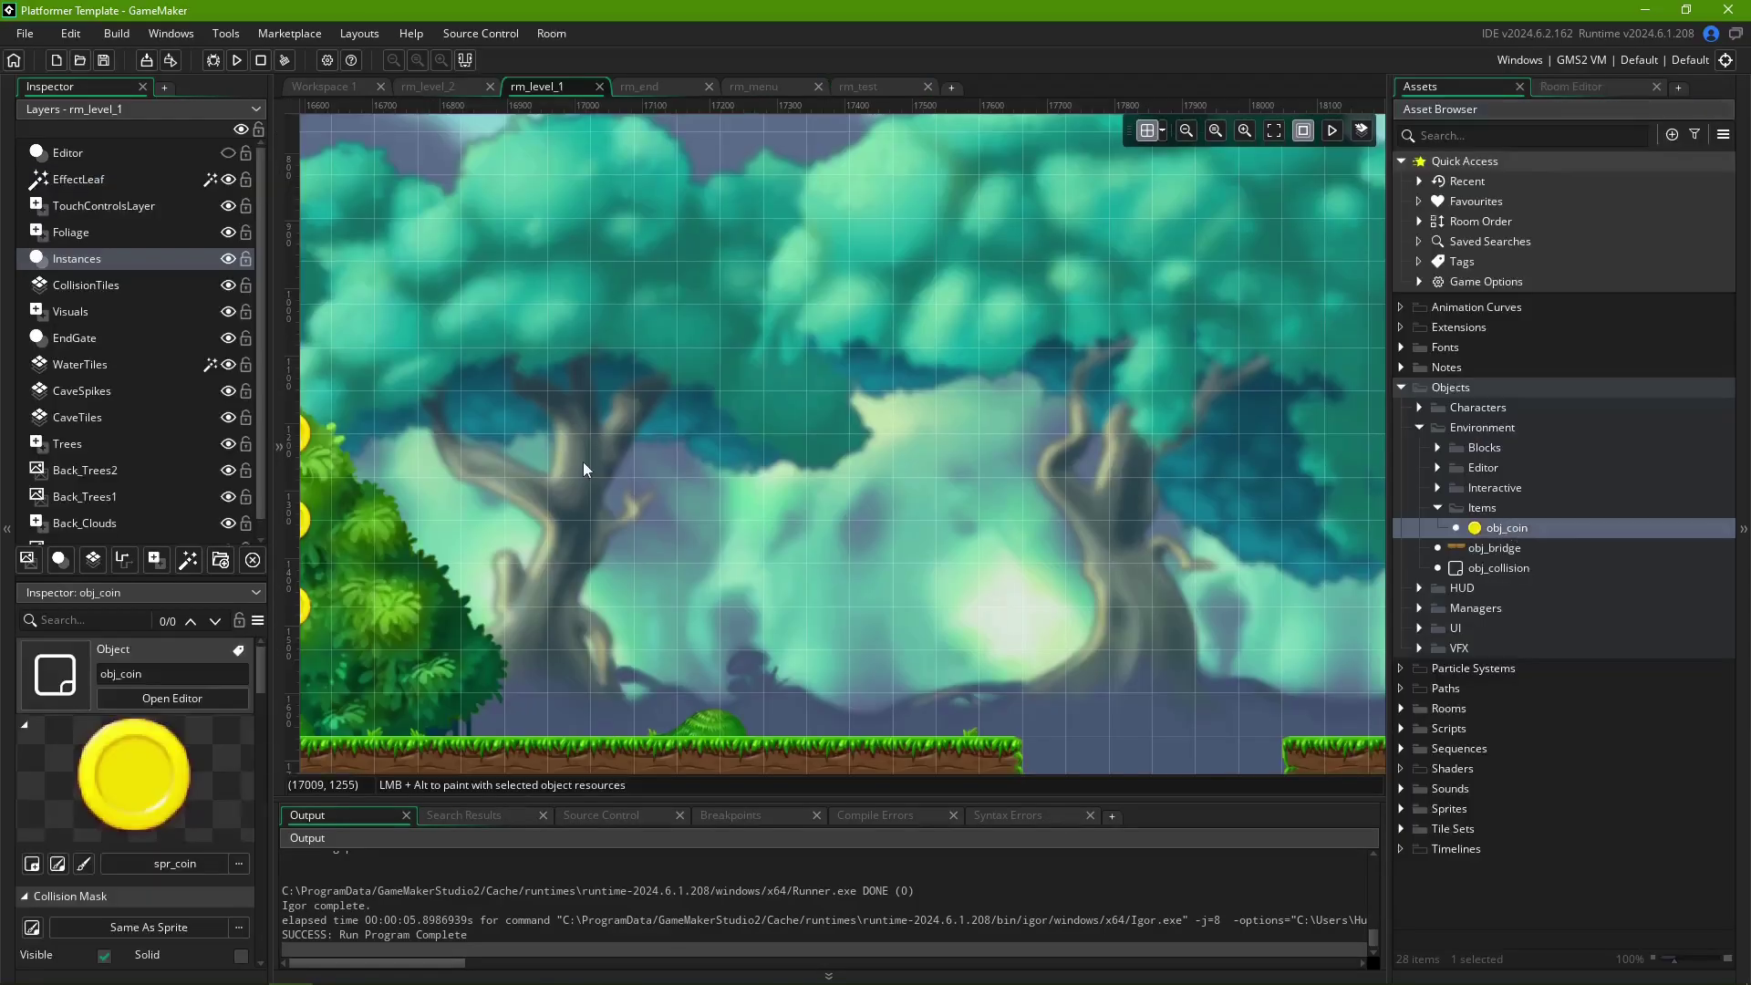
- Place several obj_coin instances above the ground on the Instances layer of rm_level_1
left_click(720, 476, "alt")
left_click(850, 476, "alt")
double_click(721, 476)
left_click(833, 567)
left_click(73, 353)
left_click(496, 406)
left_click(907, 433)
double_click(850, 476)
left_click(967, 567)
left_click(115, 119)
left_click(496, 406)
left_click(1036, 433)
left_click(279, 447)
left_click_drag(450, 310, 440, 739)
left_click_drag(850, 476, 746, 477)
left_click_drag(591, 477, 693, 478)
left_click_drag(336, 726, 337, 772)
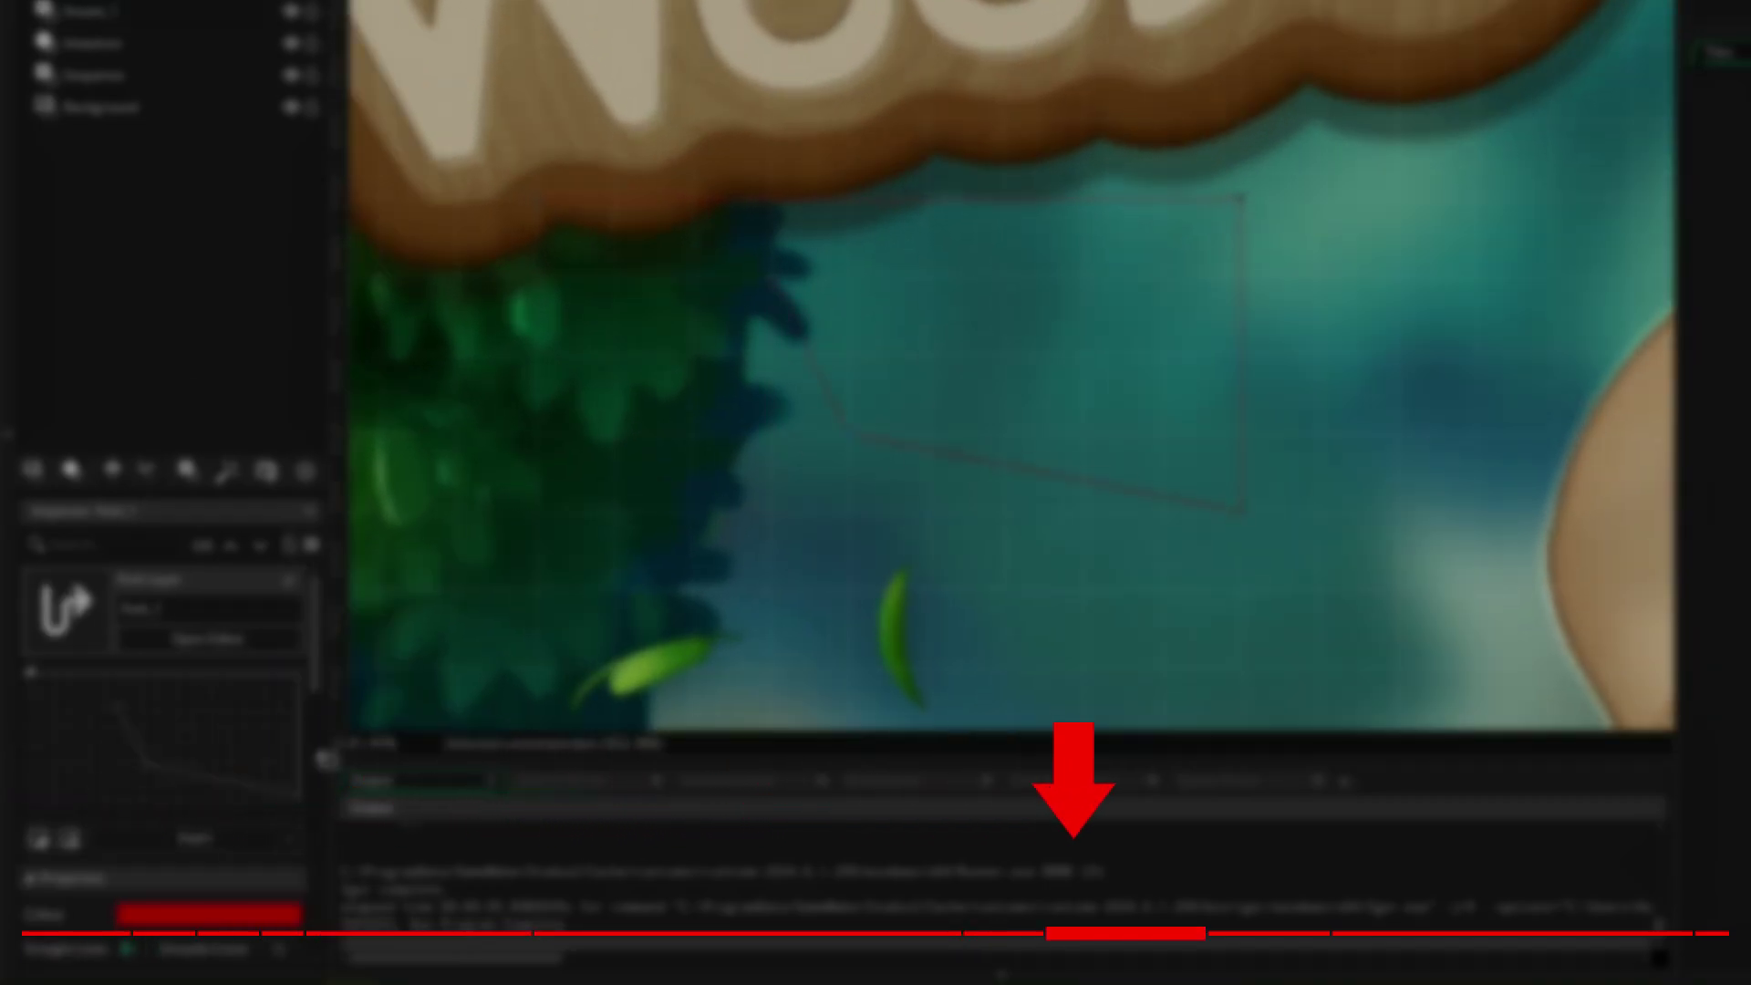
left_click_drag(538, 201, 1086, 359)
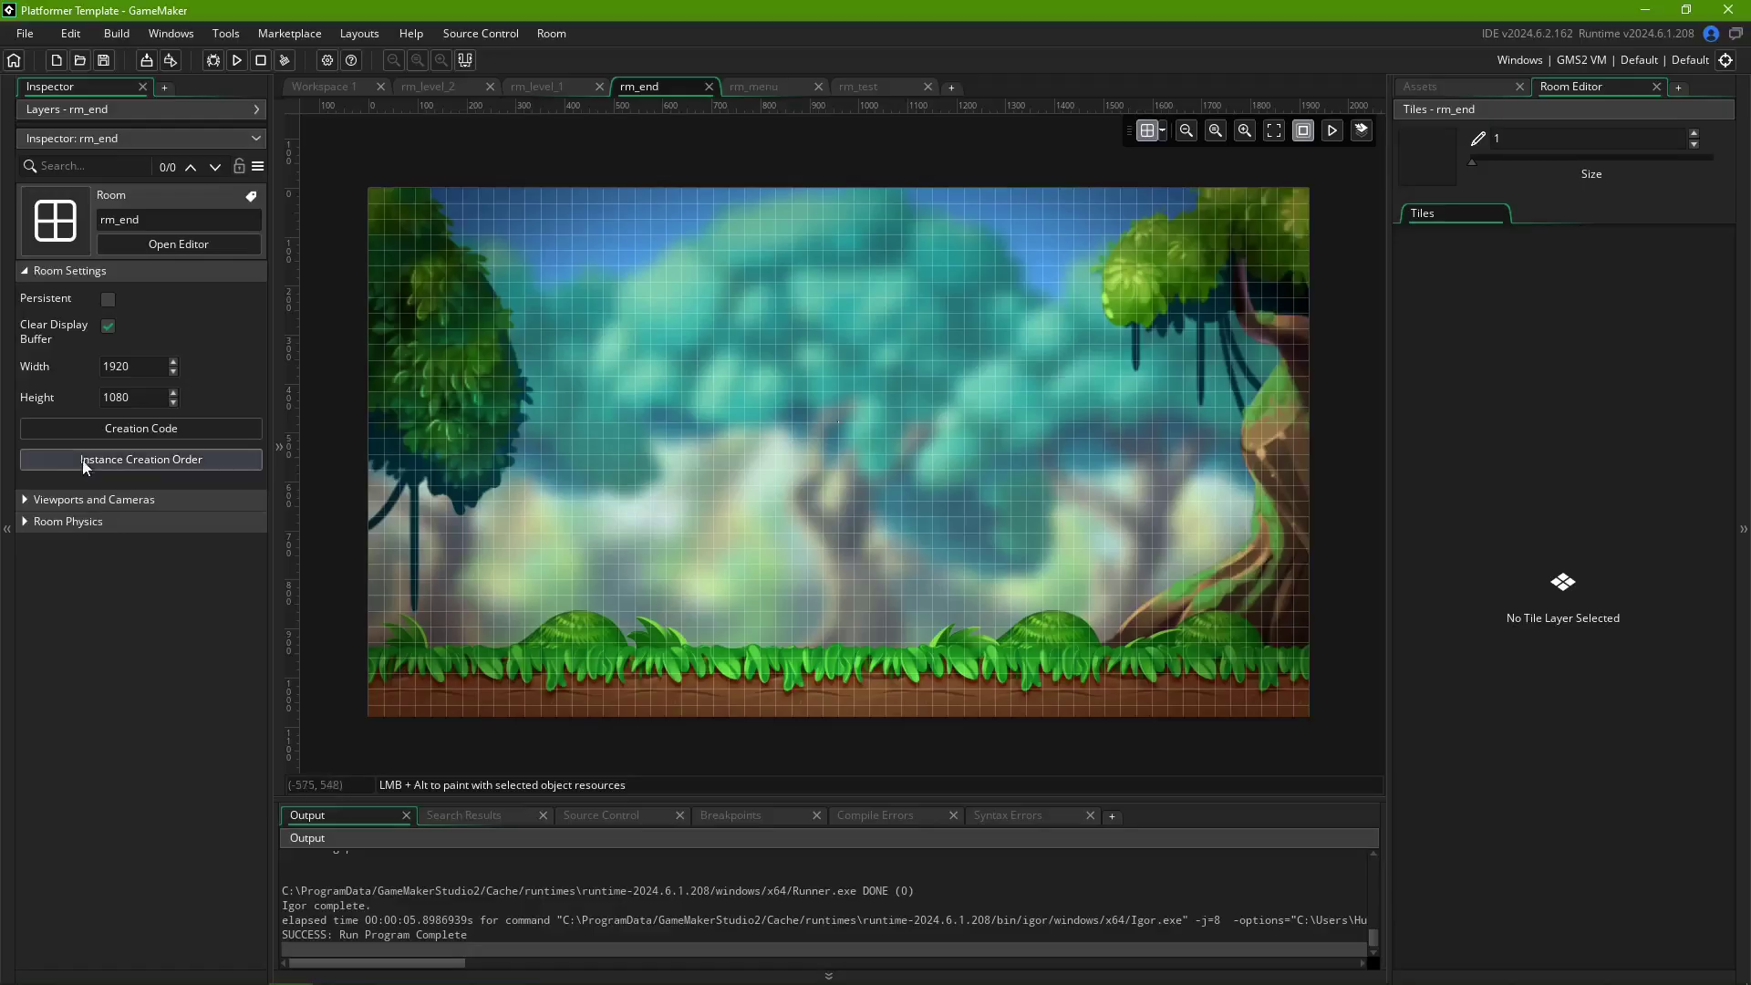
- Enable viewports for the rm_end room and make Viewport 0 and Viewport 1 visible
left_click(91, 499)
left_click(104, 528)
left_click(63, 607)
left_click(88, 633)
left_click(101, 608)
left_click(91, 630)
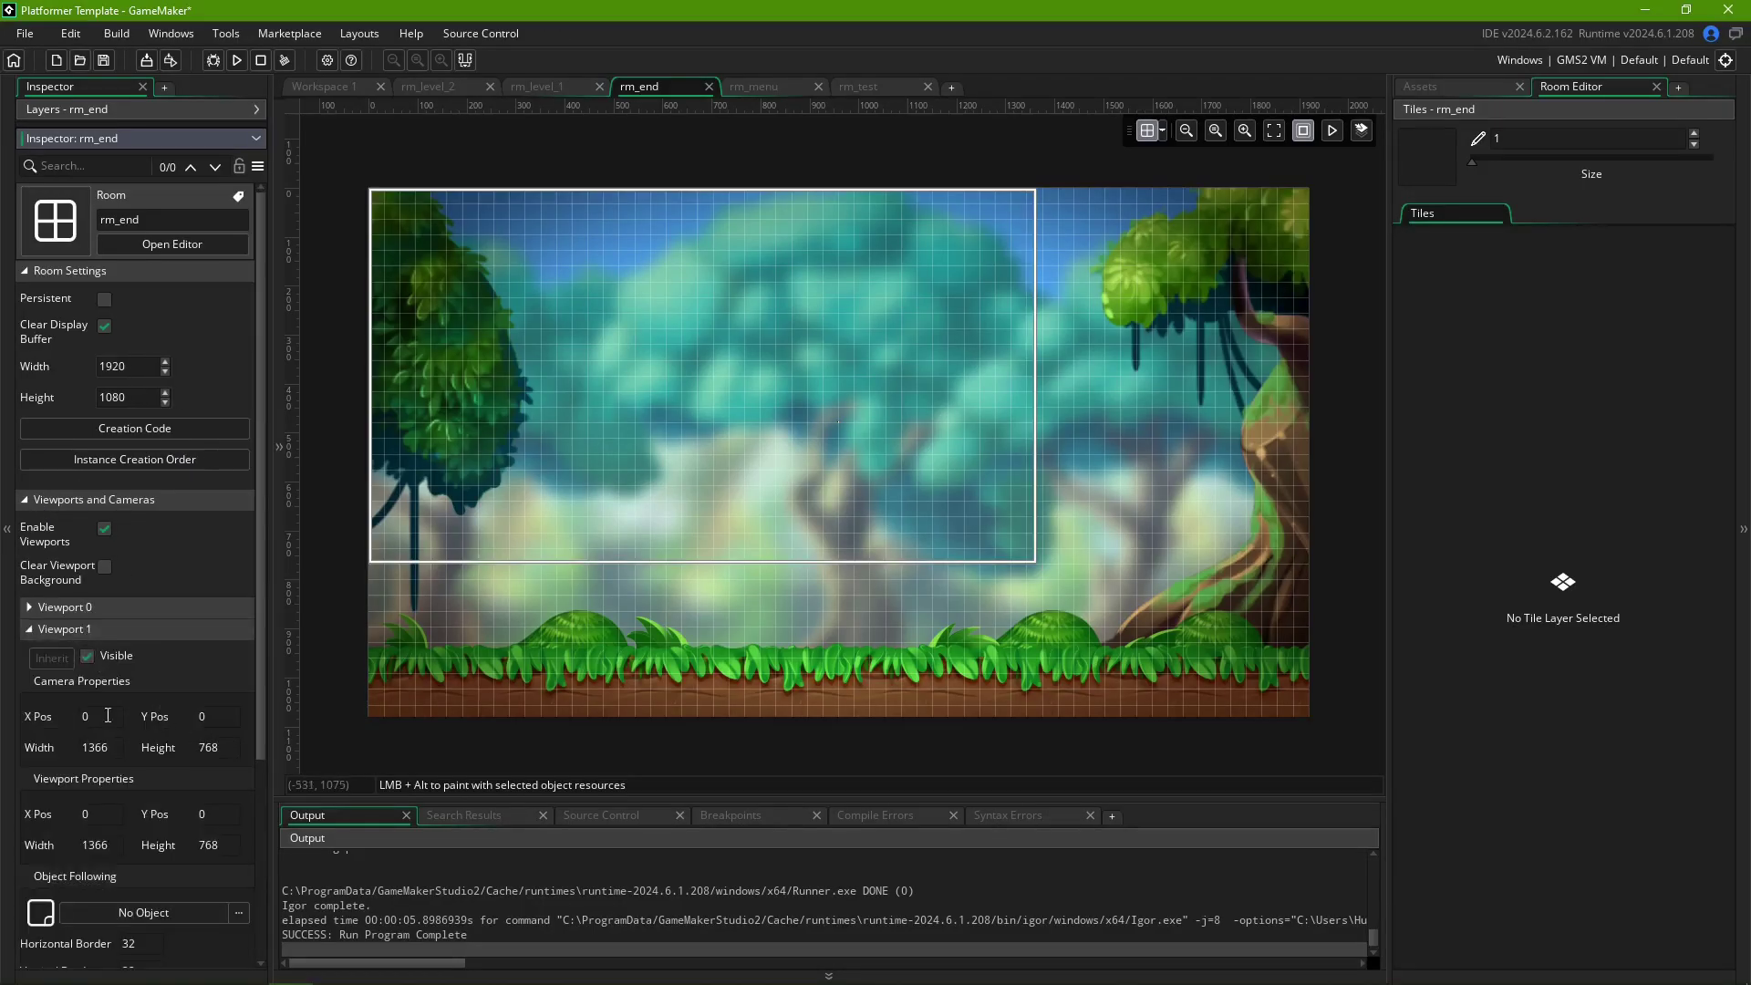
- Set Viewport 1's camera to X 360, Y 50, width 400 and height 300
type("360")
key("Tab")
type("50")
key("Tab")
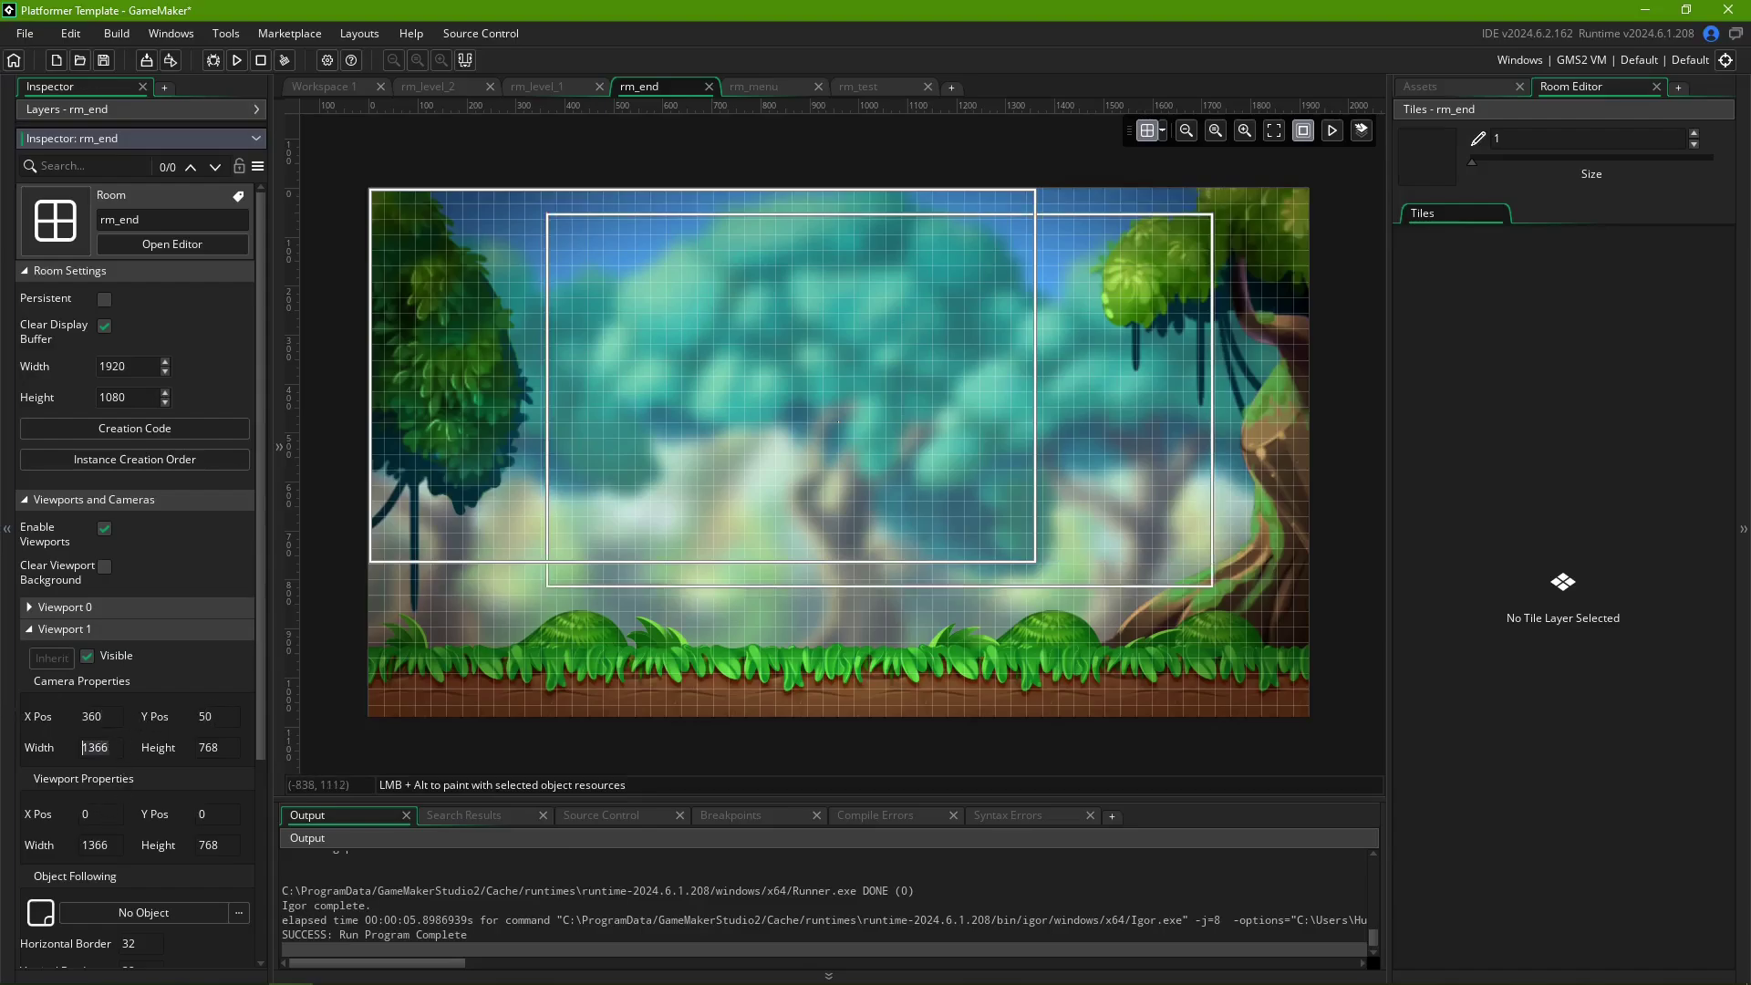
type("400")
key("Tab")
type("300")
key("Return")
- Open the Characters folder in the object selection for Viewport 1's object following
scroll(264, 723, "down", 4)
left_click(238, 793)
left_click(429, 564)
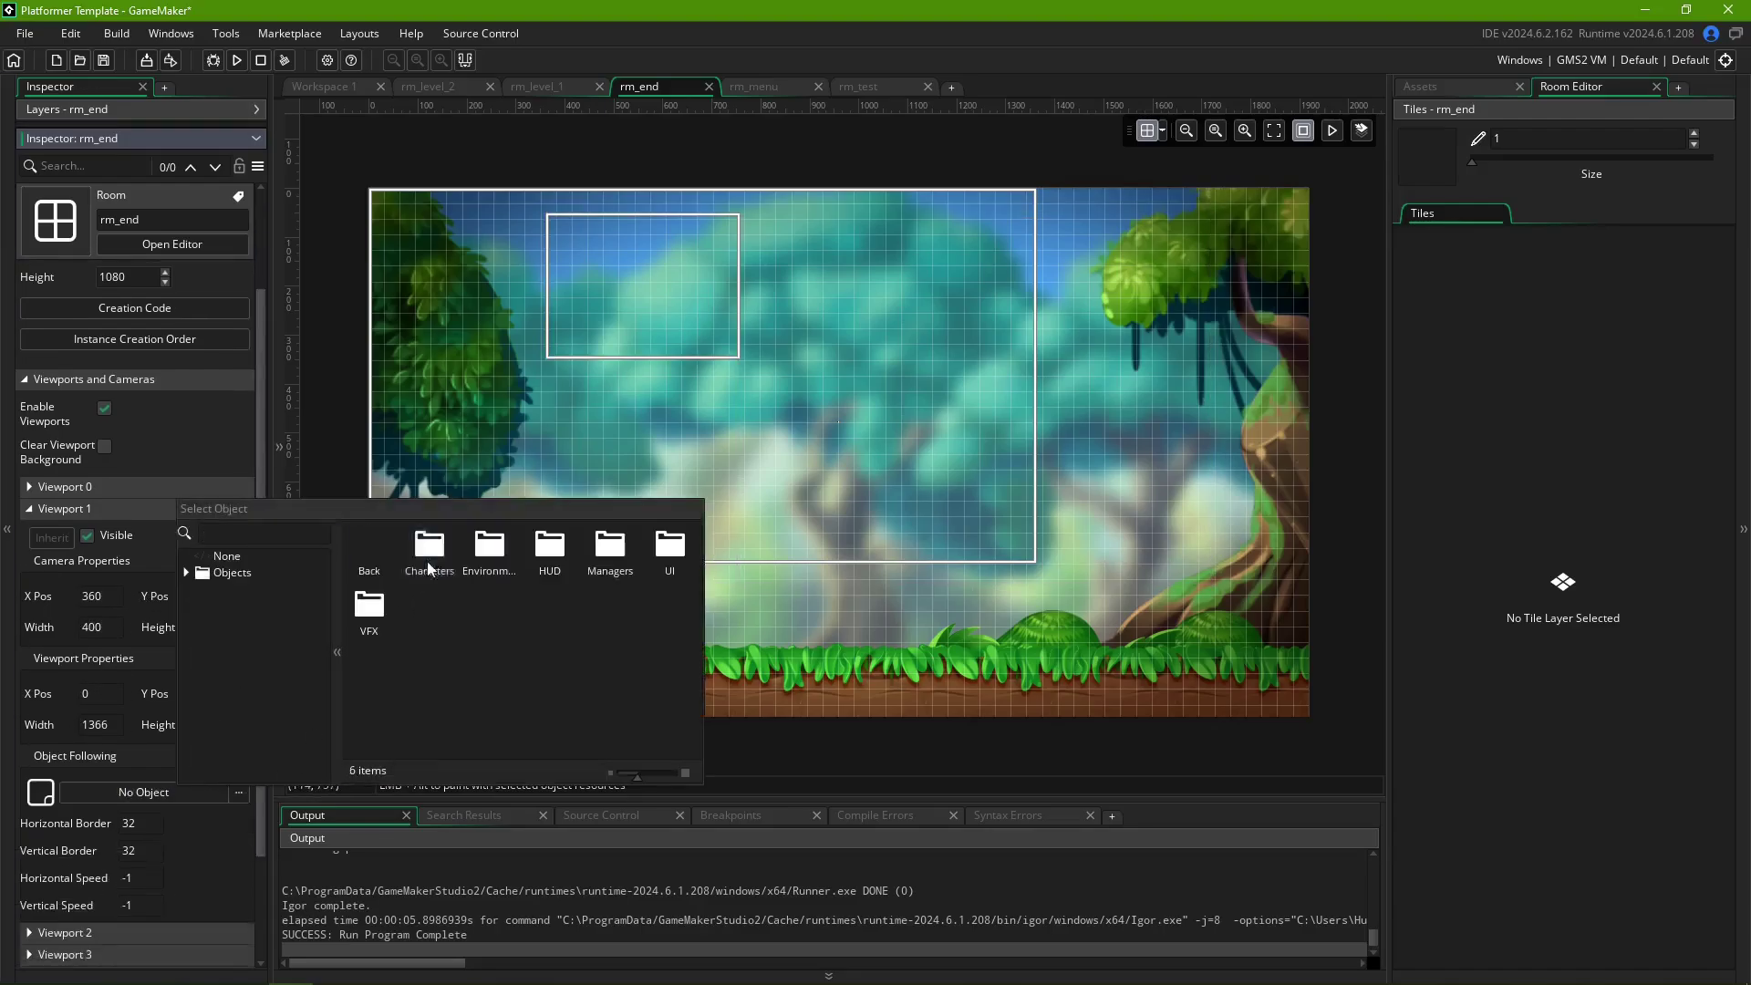
left_click(430, 564)
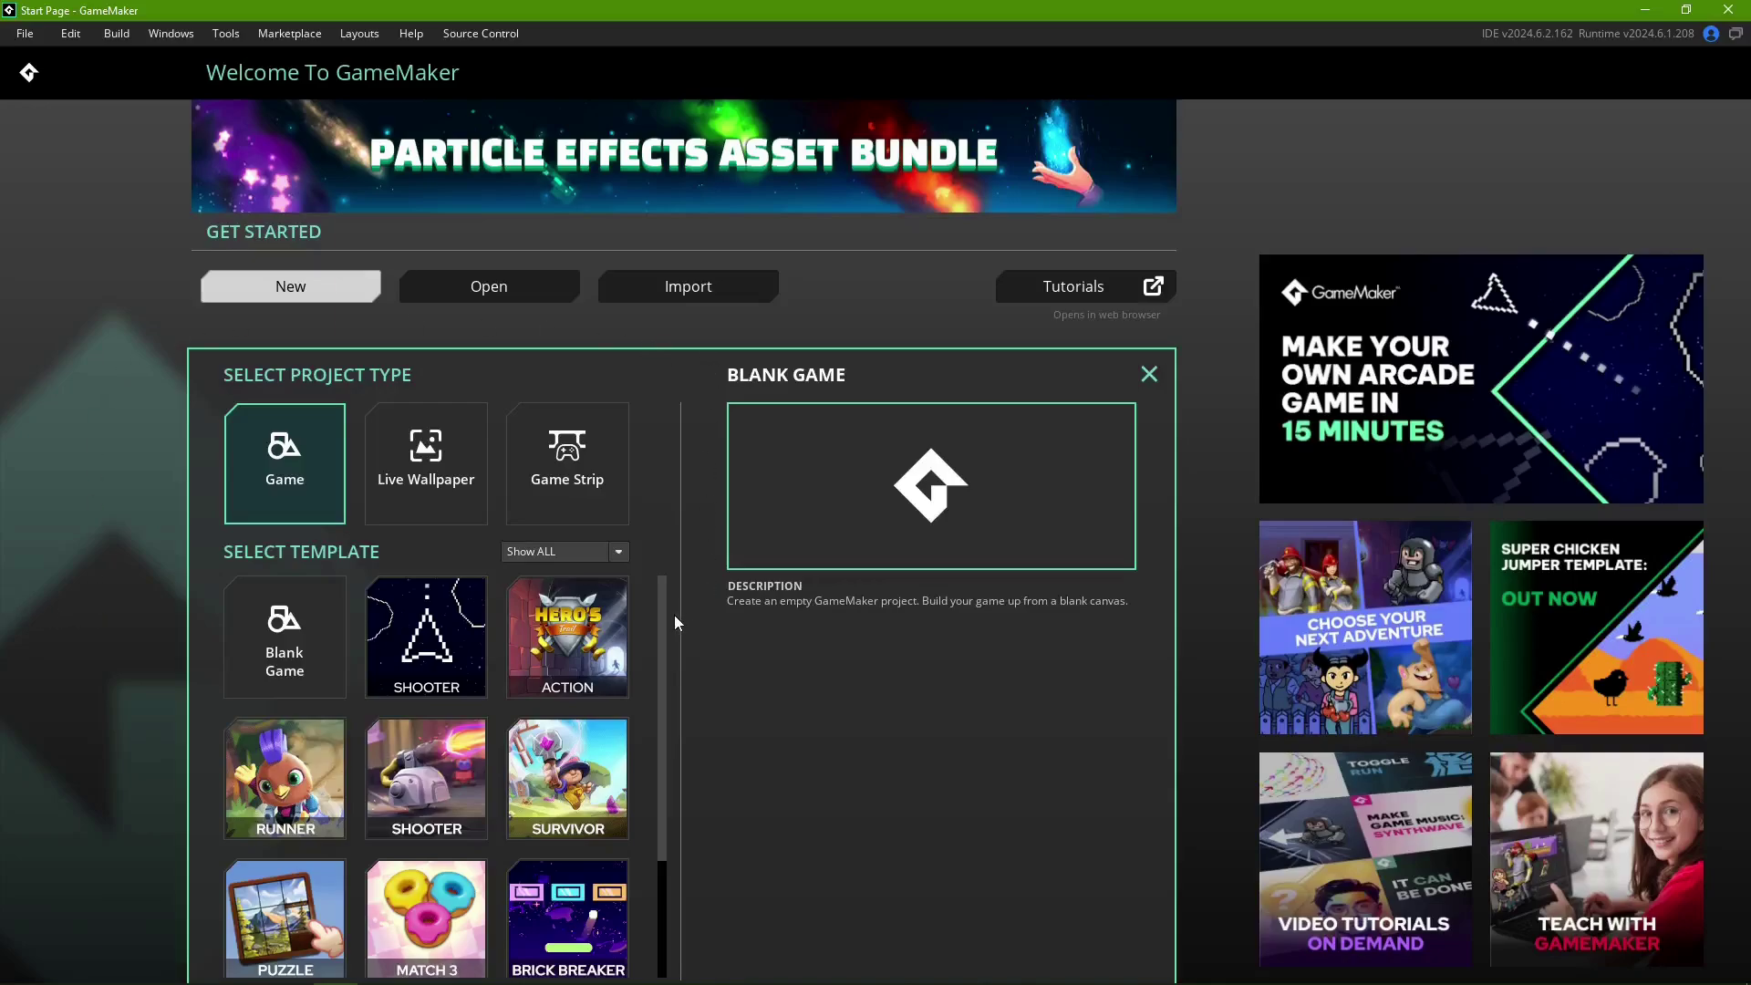
- Create a new game project from the Platformer template with GML Code, named Platformer Template
left_click_drag(664, 600, 669, 747)
left_click(427, 878)
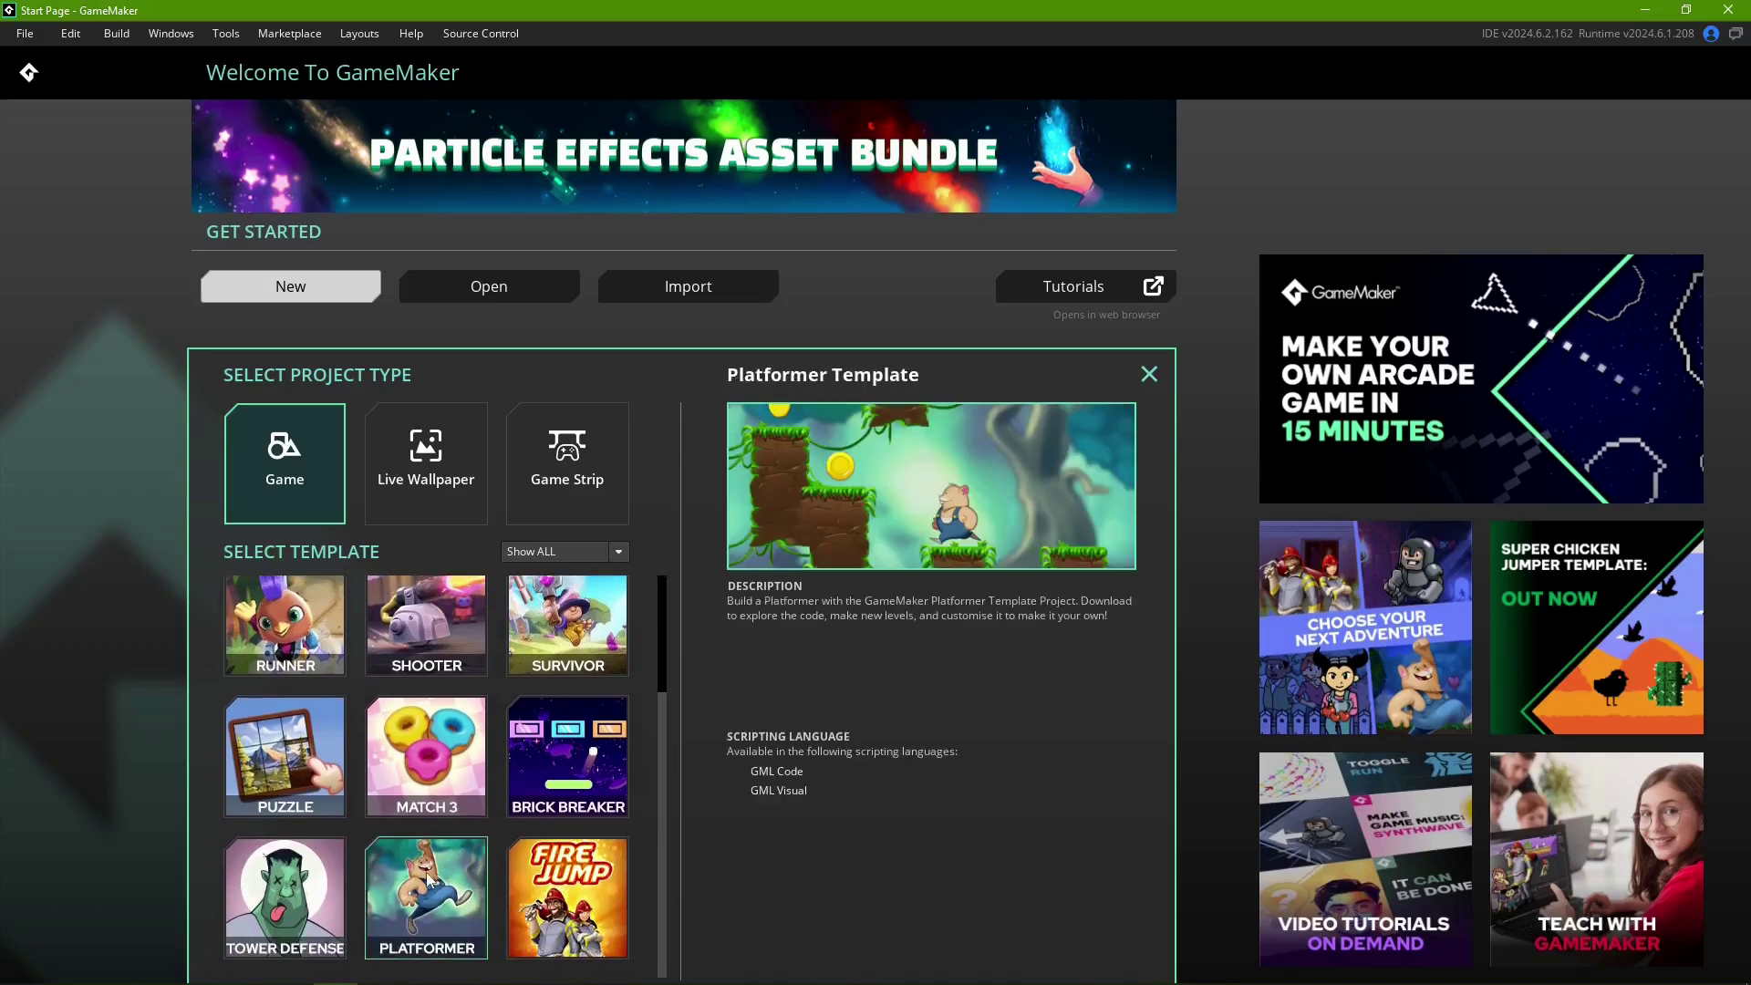
left_click(427, 879)
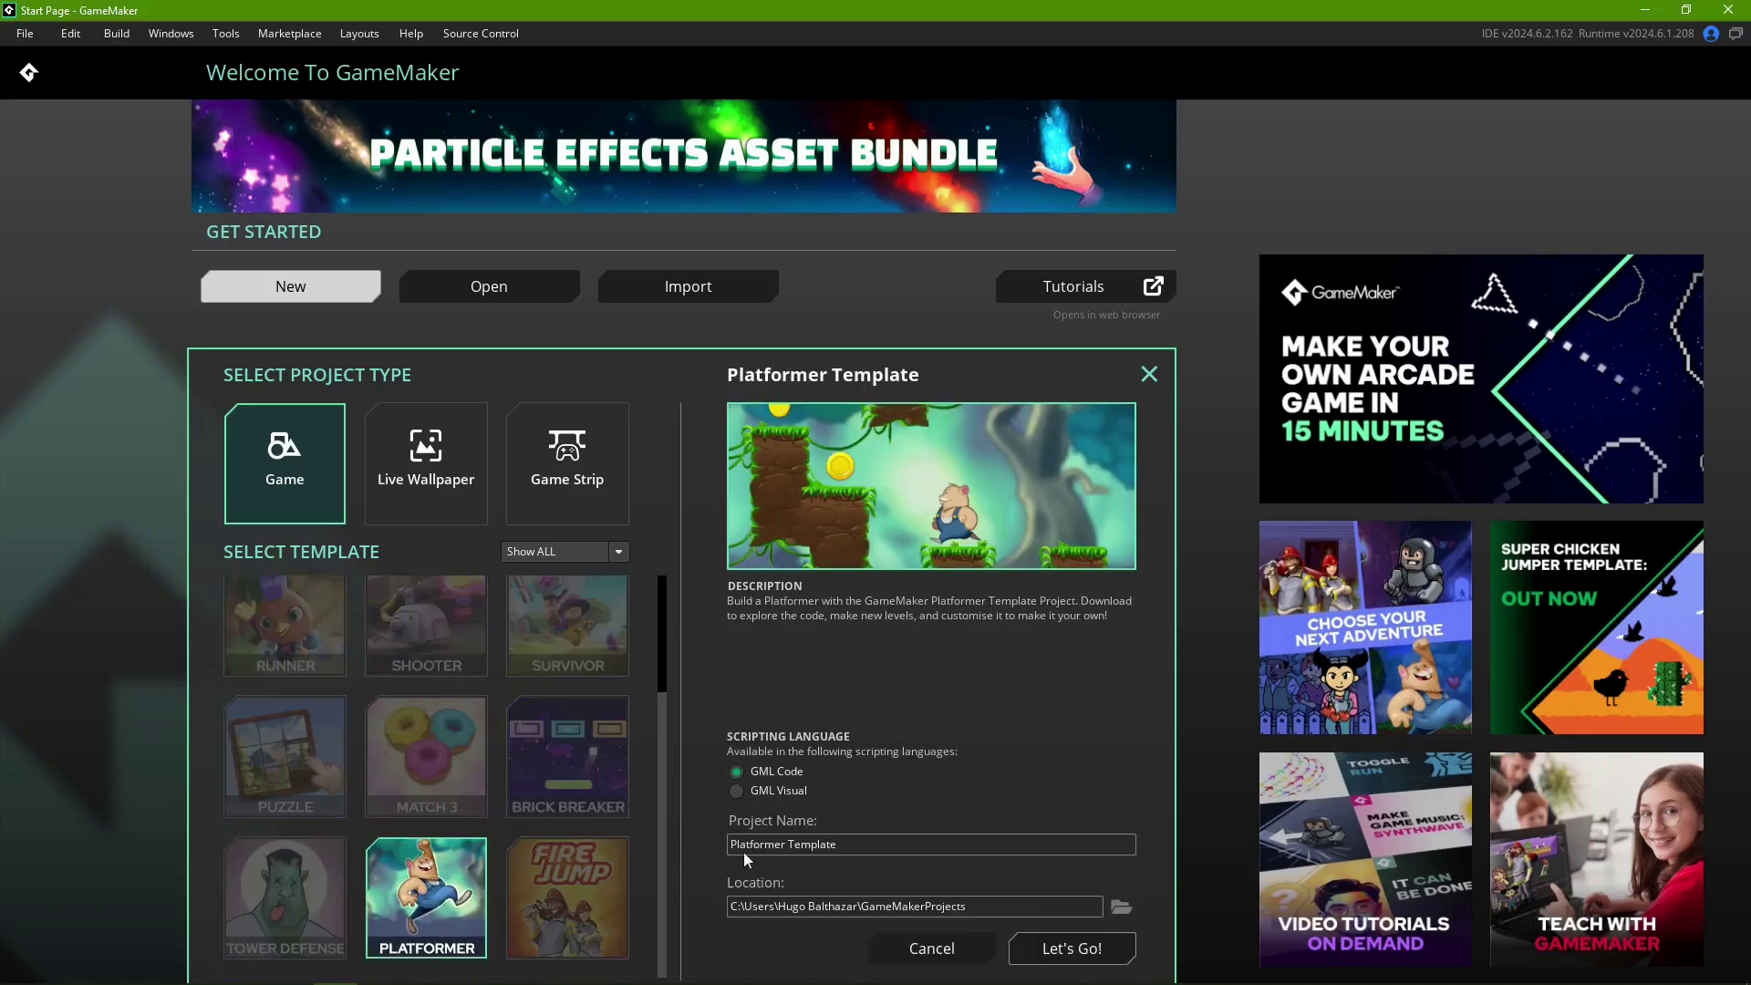
left_click(1061, 952)
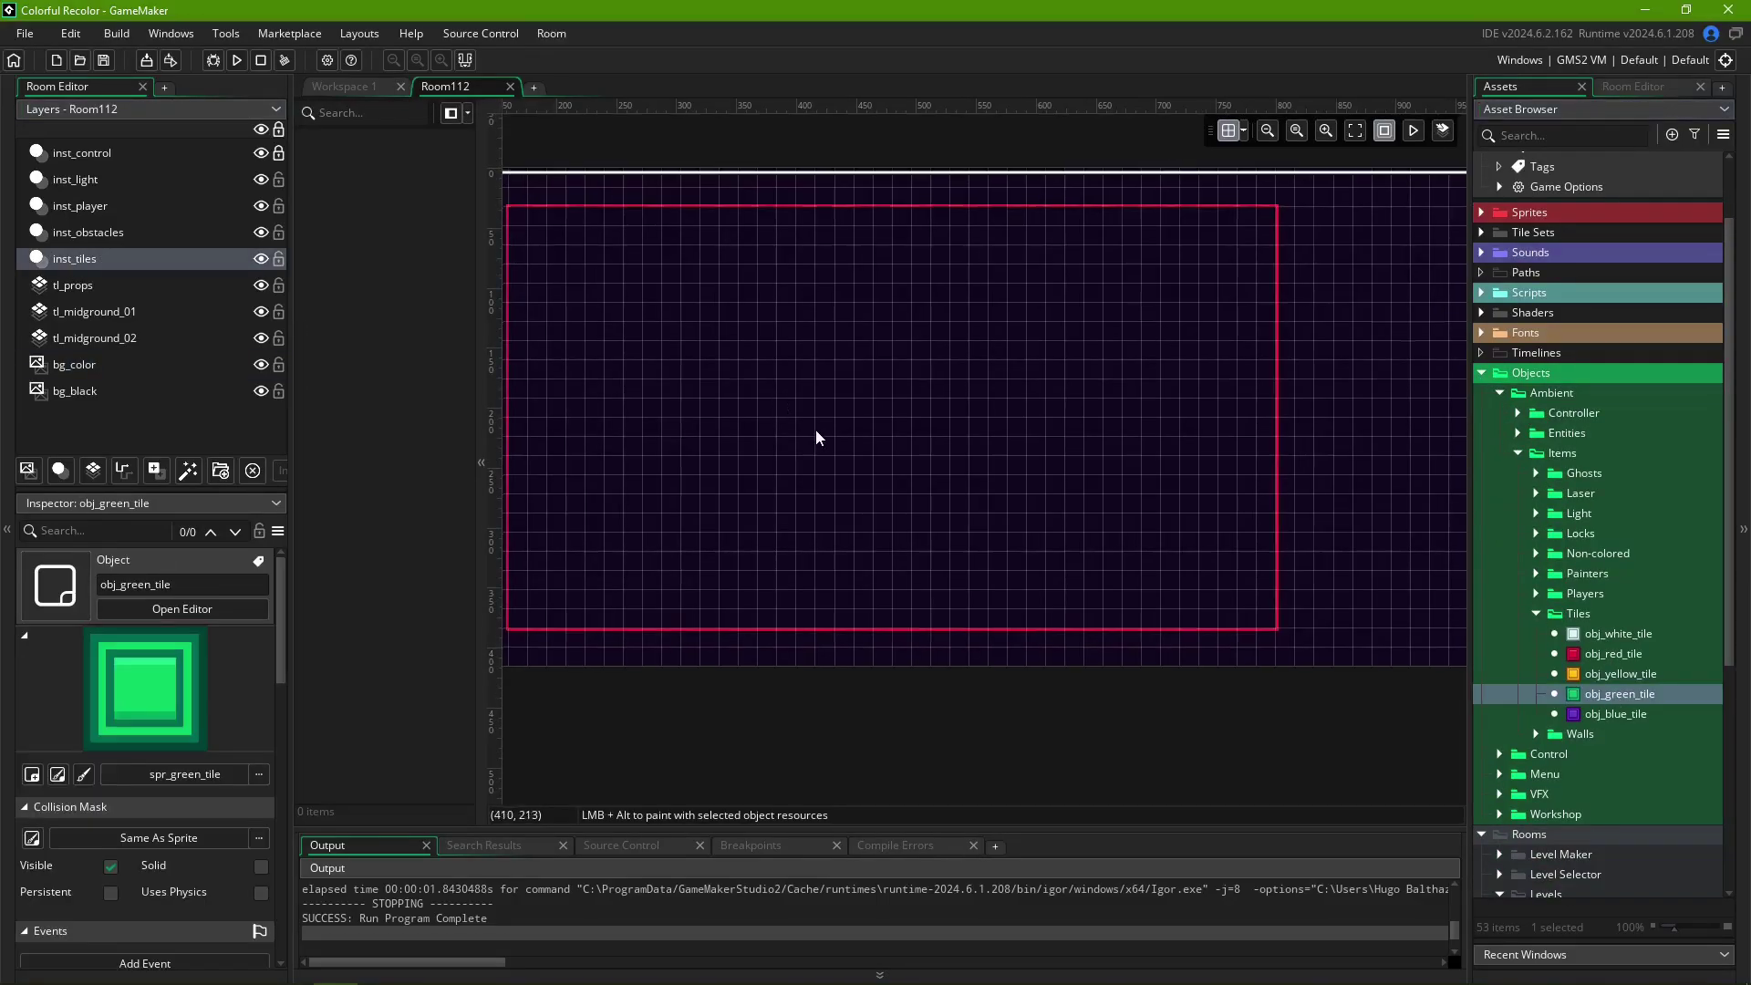
- Paint connected rectangular rooms outlined with obj_green_tile on the inst_tiles layer of Room112, inside the red frame
scroll(837, 456, "up", 1)
middle_click_drag(837, 455, 905, 515)
mouse_move(827, 464)
left_mouse_down("alt")
mouse_move(921, 372)
mouse_move(921, 464)
left_mouse_up("alt")
right_click_drag(921, 394, 922, 440, "alt")
mouse_move(826, 488)
left_mouse_down("alt")
mouse_move(921, 558)
mouse_move(1014, 558)
left_mouse_up("alt")
left_click_drag(1014, 465, 1108, 465, "alt")
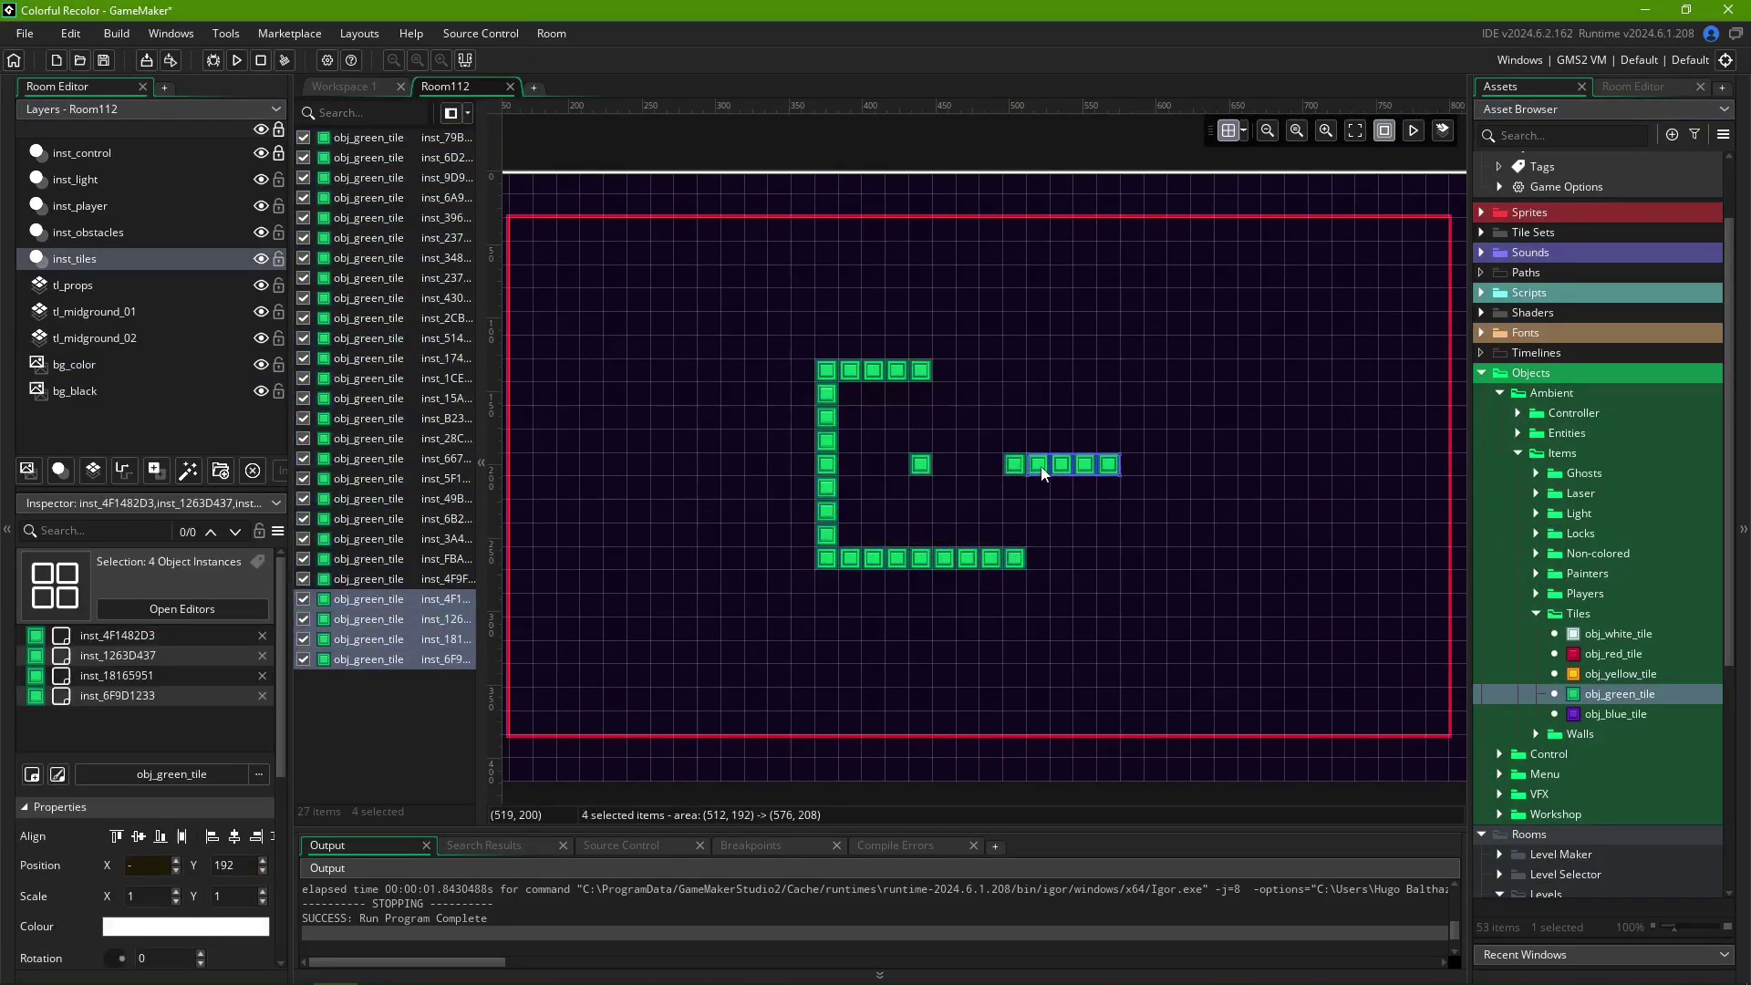
mouse_move(944, 370)
left_mouse_down("alt")
mouse_move(1204, 464)
mouse_move(1132, 464)
left_mouse_up("alt")
mouse_move(1109, 488)
left_mouse_down("alt")
mouse_move(1110, 610)
mouse_move(1015, 582)
left_mouse_up("alt")
mouse_move(774, 309)
left_mouse_down()
mouse_move(1213, 625)
mouse_move(1223, 673)
left_mouse_up()
left_click_drag(1108, 493, 1086, 470)
left_click(1319, 487)
- Place a column of obj_green_wall_on blocks on the inst_obstacles layer to divide the upper part of the level
left_click(88, 233)
left_click(1536, 532)
scroll(1546, 638, "down", 2)
left_click(1537, 820)
scroll(1551, 793, "down", 4)
left_click(1624, 705)
left_click(898, 381, "alt")
middle_click_drag(899, 380, 905, 385)
left_click_drag(905, 385, 905, 427, "alt")
- Close the level's passages with obj_red_wall_on, obj_yellow_wall_on and obj_yellow_wall_off blocks, and place an obj_yellow_lever
left_click(1624, 585)
left_click_drag(905, 474, 904, 520, "alt")
left_click_drag(999, 474, 999, 522, "alt")
left_click(1632, 645)
left_click_drag(1023, 546, 1069, 545, "alt")
left_click(1632, 665)
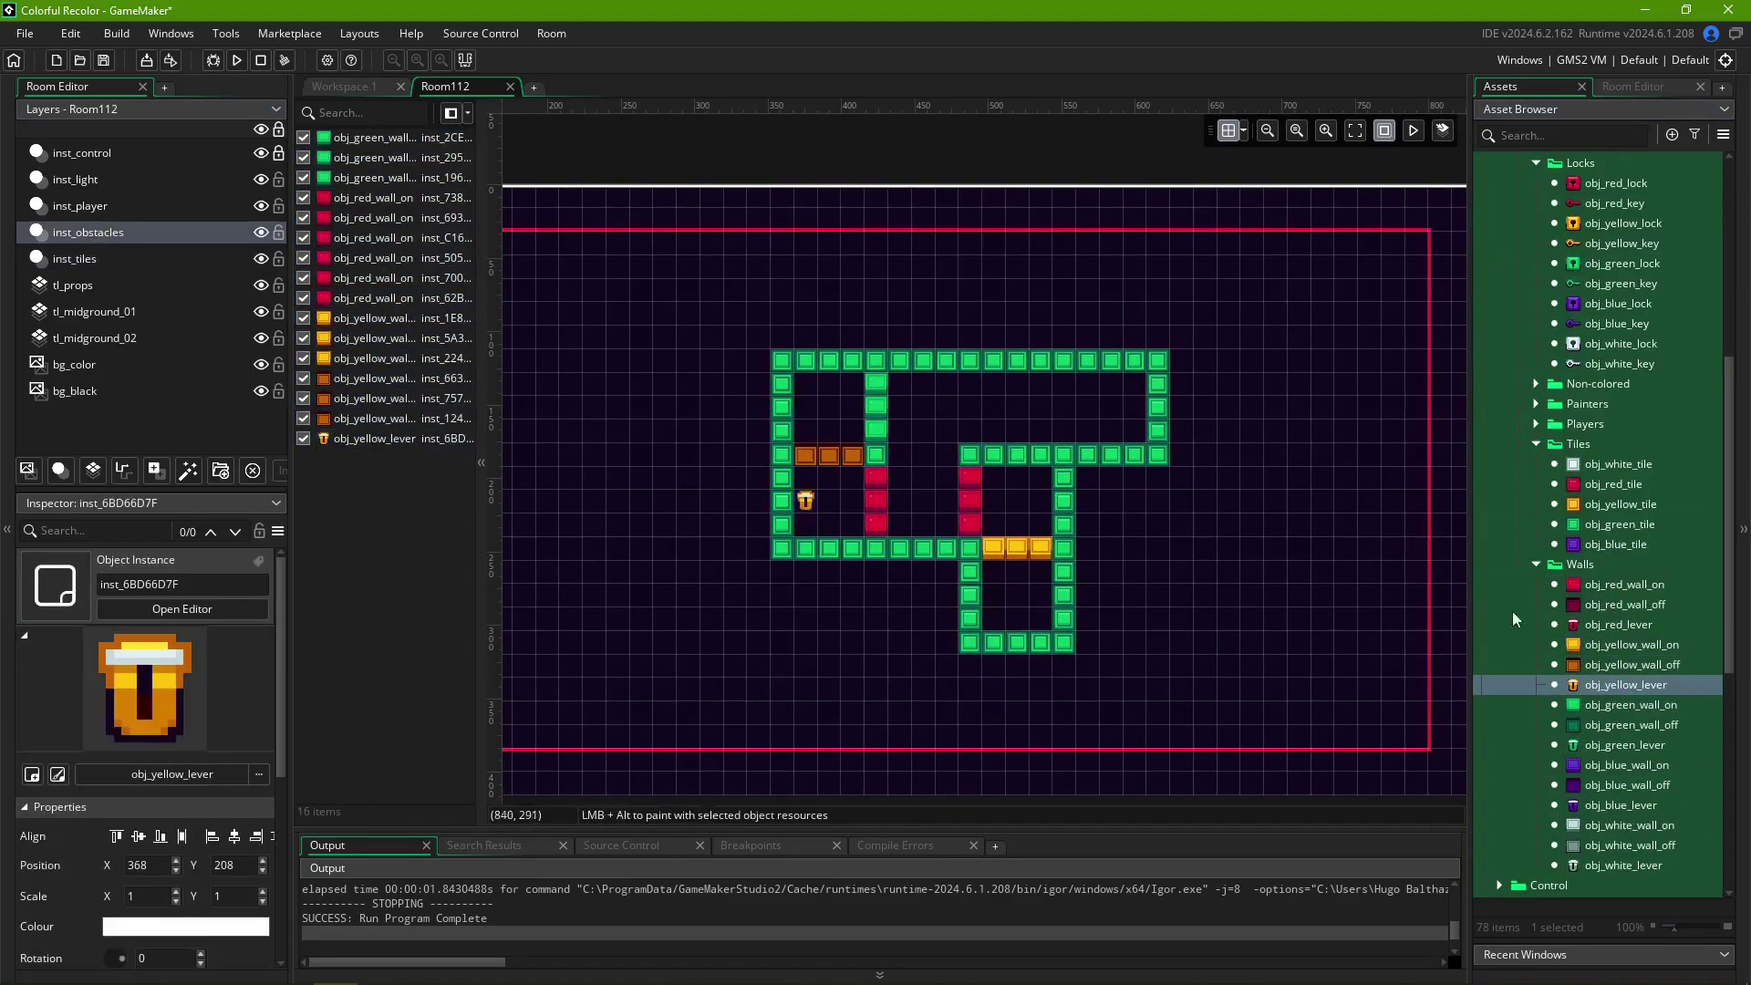
- Add another column of obj_green_wall_on blocks in the upper corridor, then place a green lever and a red lever
left_click(1625, 705)
left_click_drag(1063, 383, 1063, 430, "alt")
left_click(1624, 745)
left_click(1017, 619, "alt")
left_click(1619, 625)
left_click(923, 457, "alt")
- Place an obj_crown and an obj_guide_arrow instance on the inst_obstacles layer
left_click(80, 206)
left_click(1536, 424)
left_click(84, 232)
left_click(1537, 424)
left_click(1537, 384)
left_click(1612, 524)
left_click(1268, 307, "alt")
left_click(1626, 545)
left_click(895, 346, "alt")
- Open the variables of the placed obj_guide_arrow instance
double_click(895, 346)
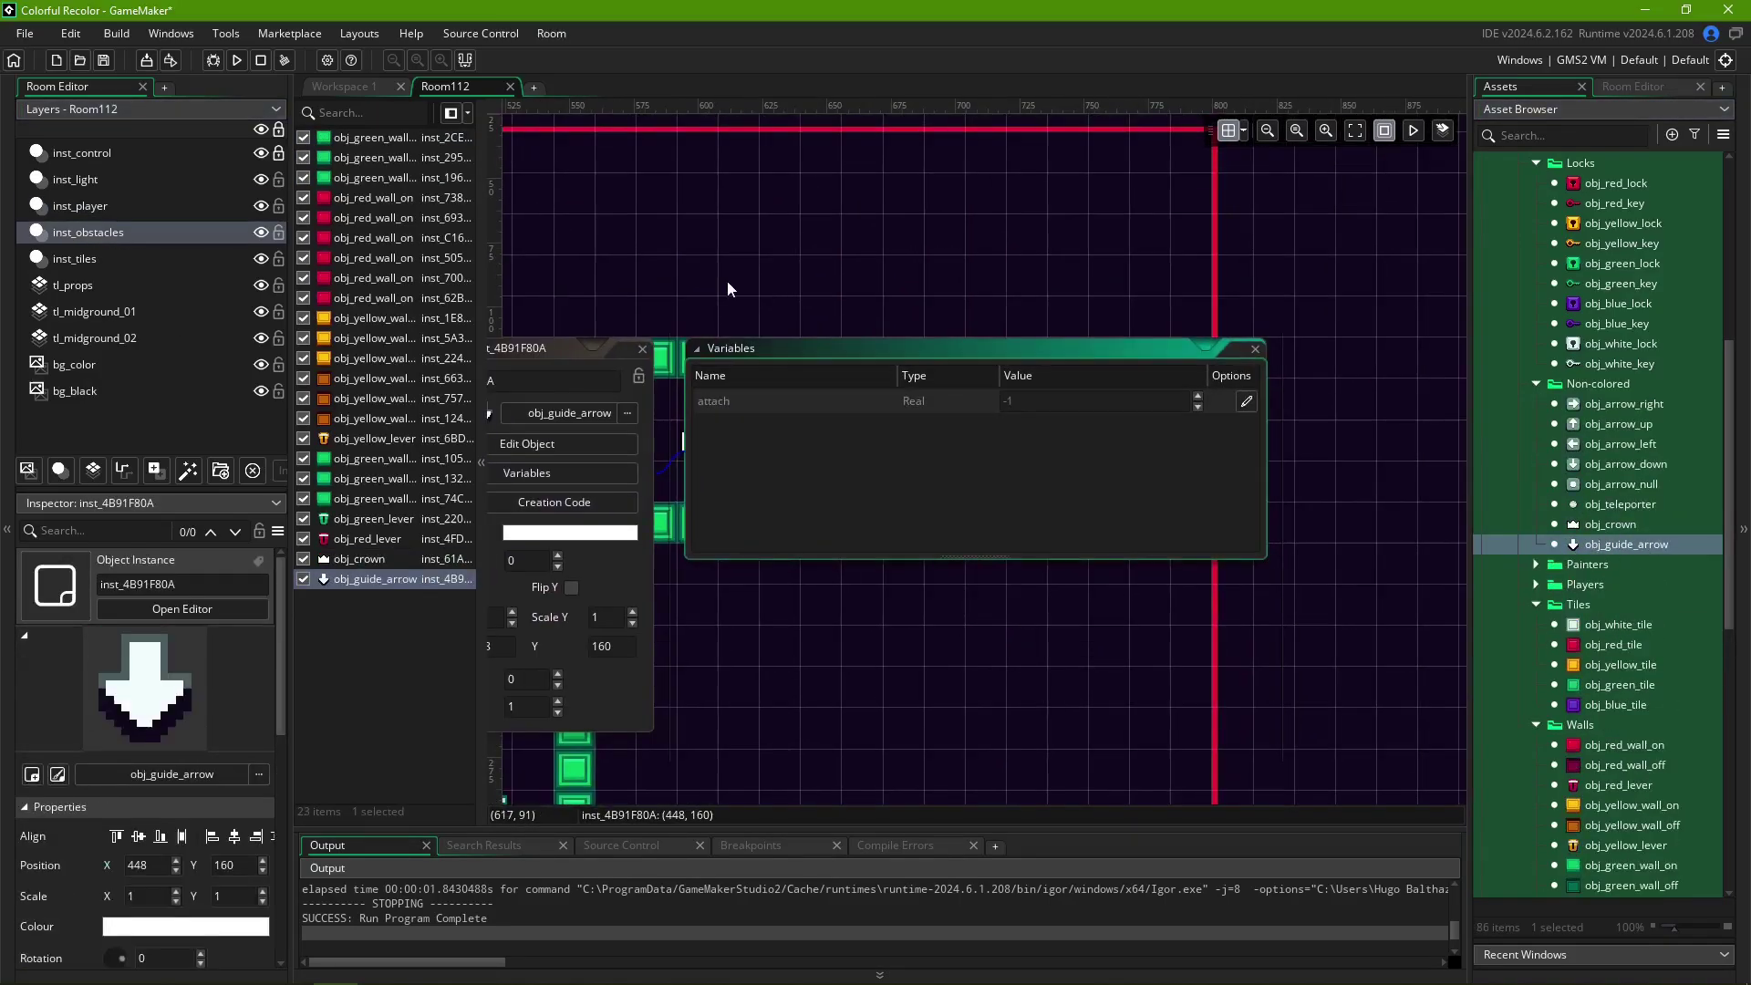
middle_click_drag(700, 278, 844, 215)
left_click(372, 539)
mouse_move(632, 360)
middle_mouse_down()
mouse_move(970, 354)
mouse_move(1002, 308)
middle_mouse_up()
- Paint background tiles on the tl_midground_02 layer of Room112
left_click(94, 339)
left_click(1633, 86)
left_click(1521, 317)
mouse_move(634, 321)
left_mouse_down()
mouse_move(704, 293)
mouse_move(768, 498)
mouse_move(1011, 606)
mouse_move(885, 298)
mouse_move(1119, 325)
left_mouse_up()
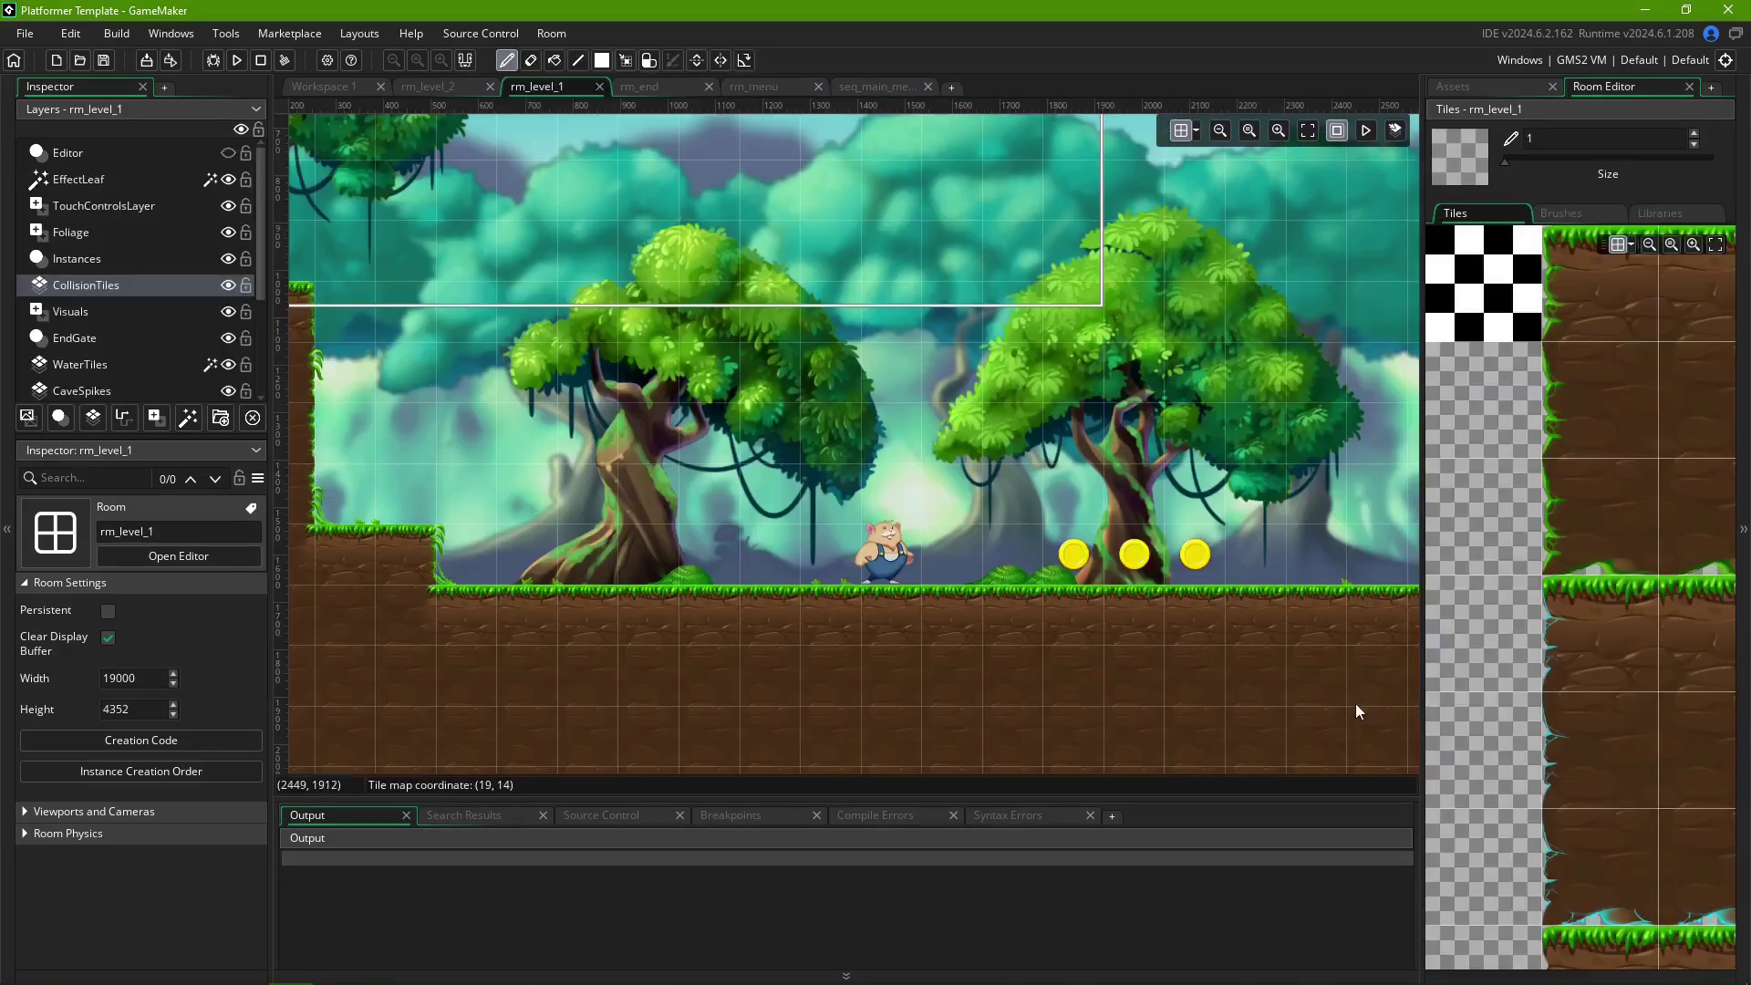
scroll(1355, 704, "right", 10, "shift")
scroll(1355, 703, "right", 10, "shift")
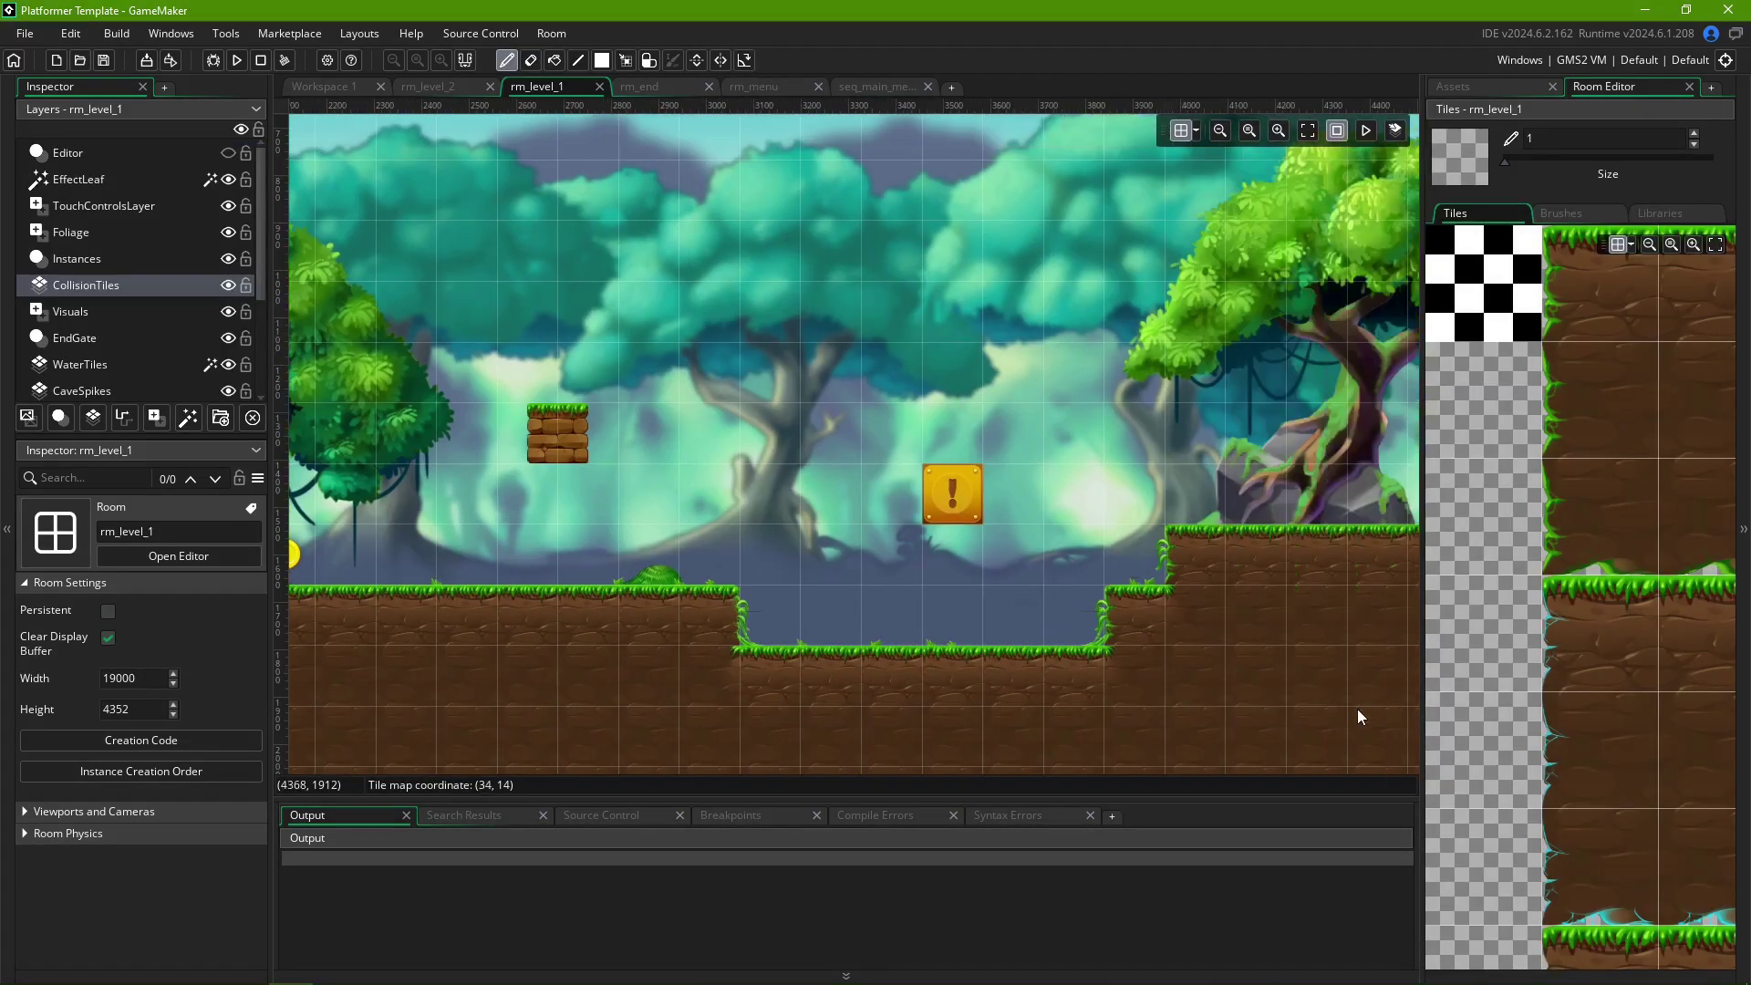
scroll(1378, 749, "right", 10, "shift")
scroll(1378, 752, "right", 10, "shift")
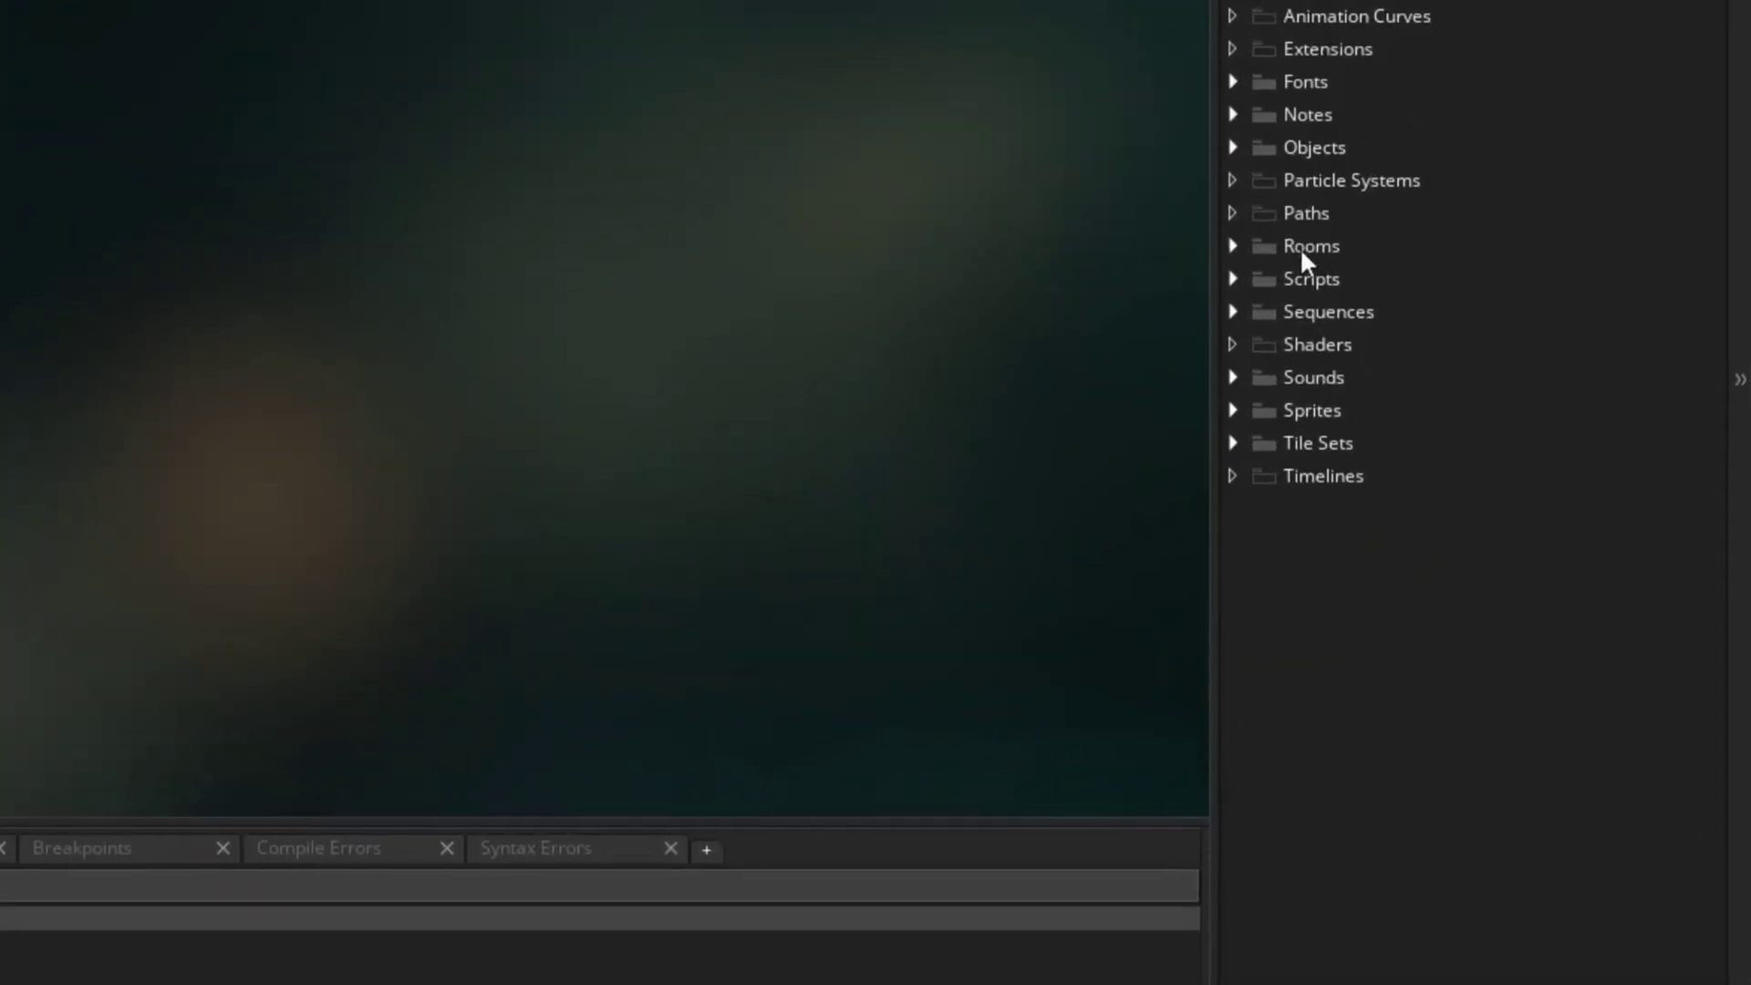
- Create a new room in the Rooms group of the project assets
right_click(1219, 155)
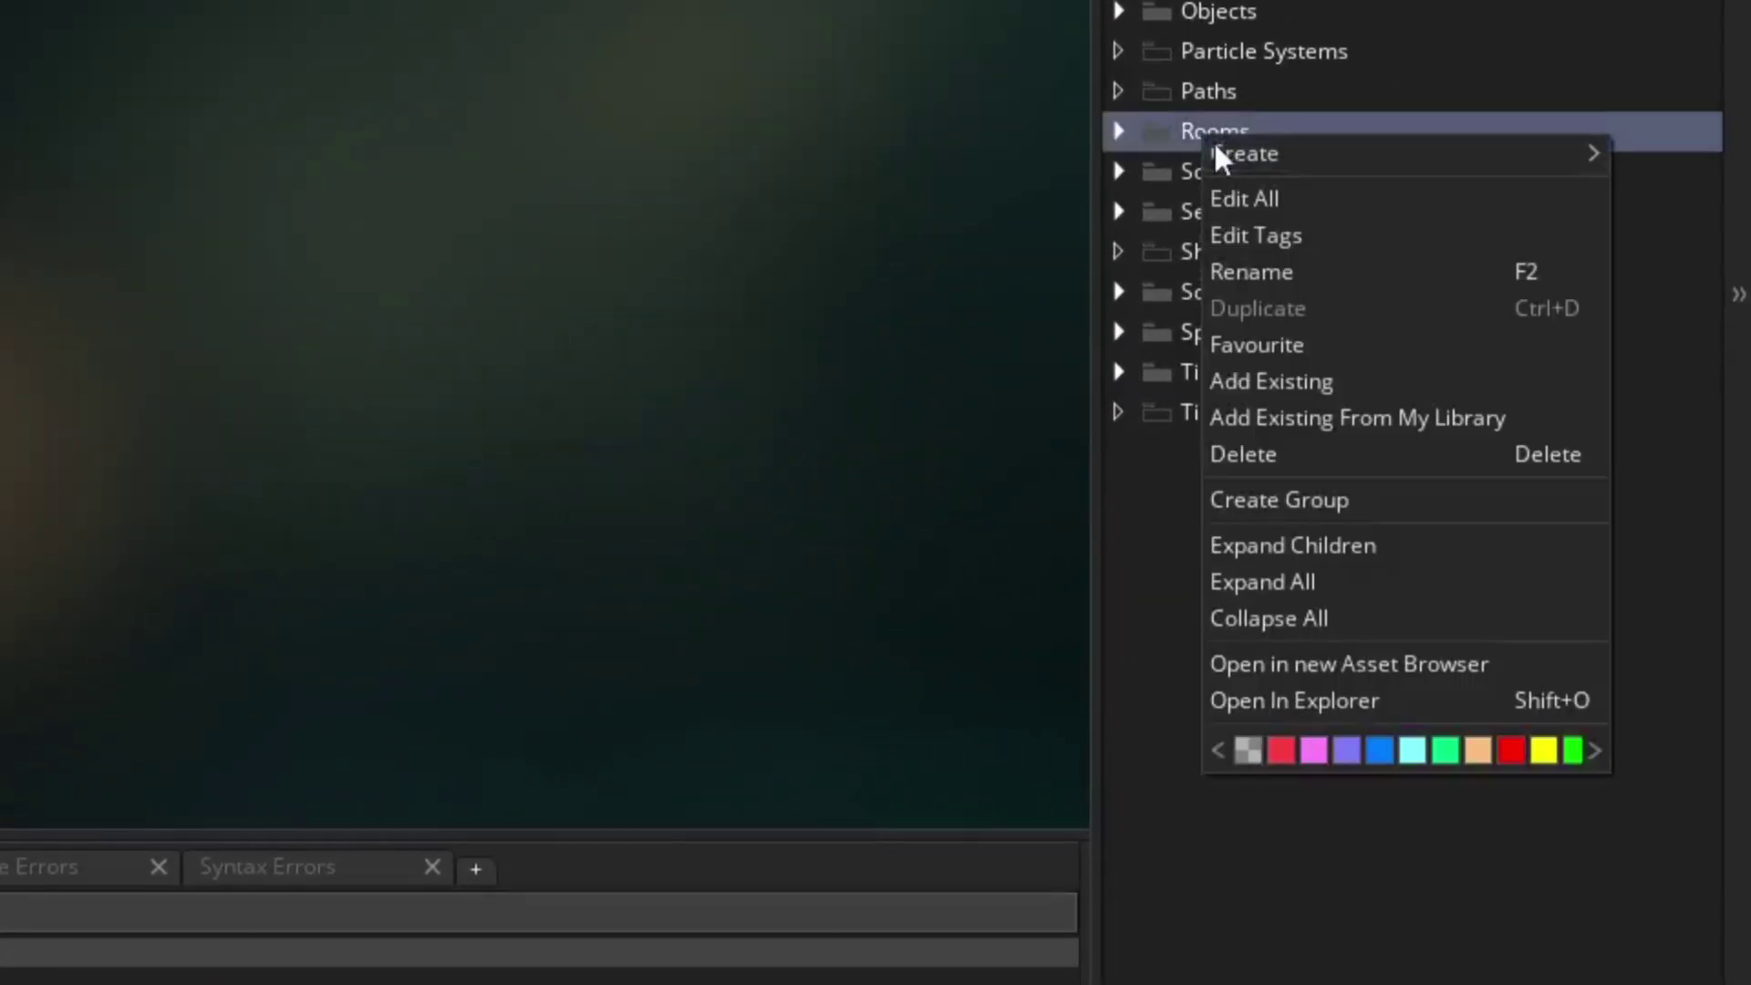
mouse_move(1256, 156)
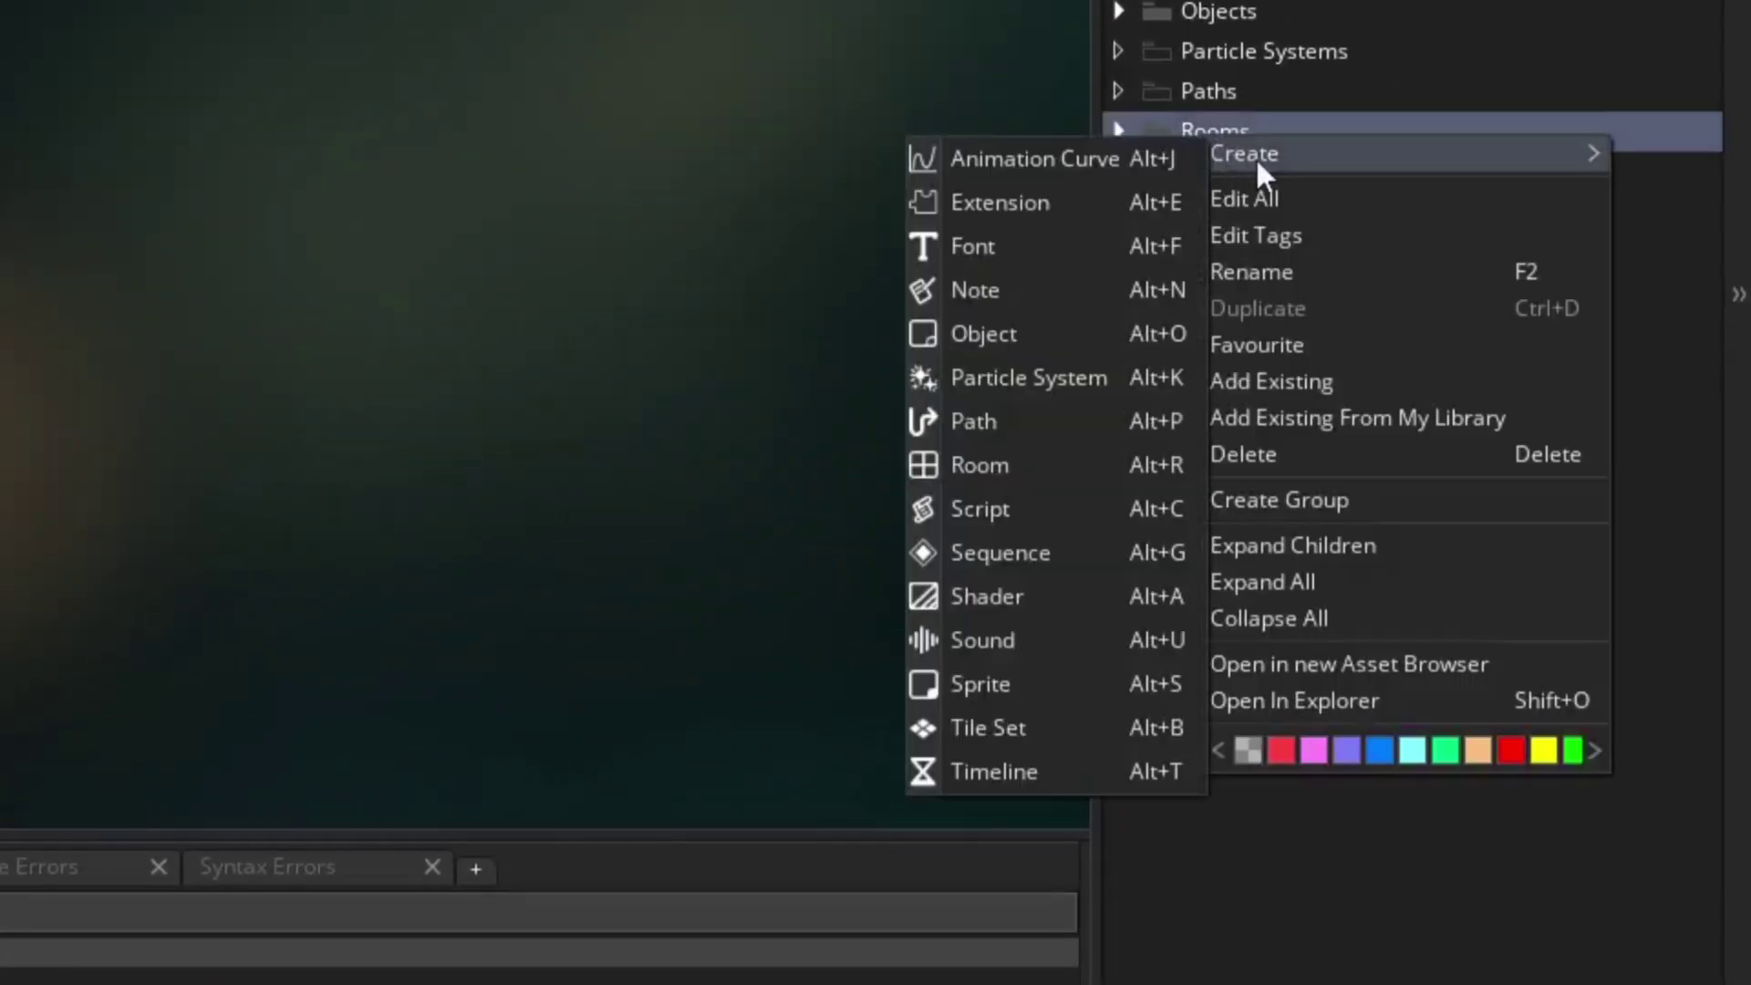
left_click(978, 467)
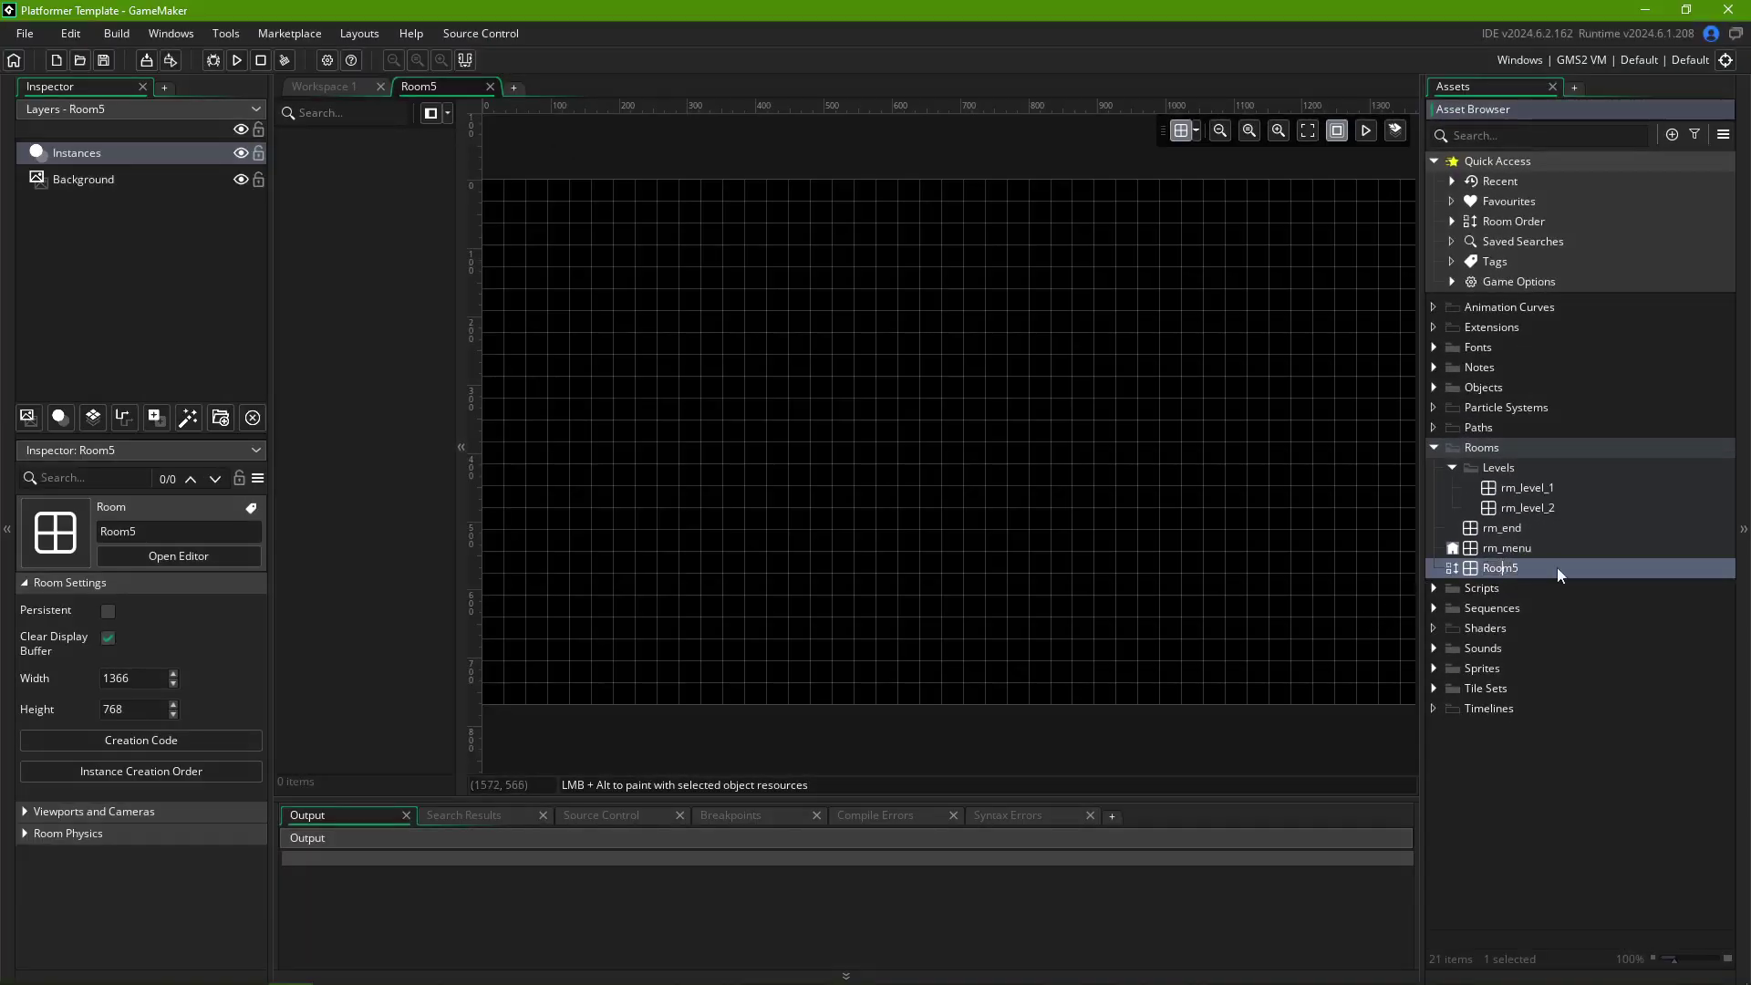
- Rename the new room as rm_test
right_click(1552, 567)
mouse_move(1545, 571)
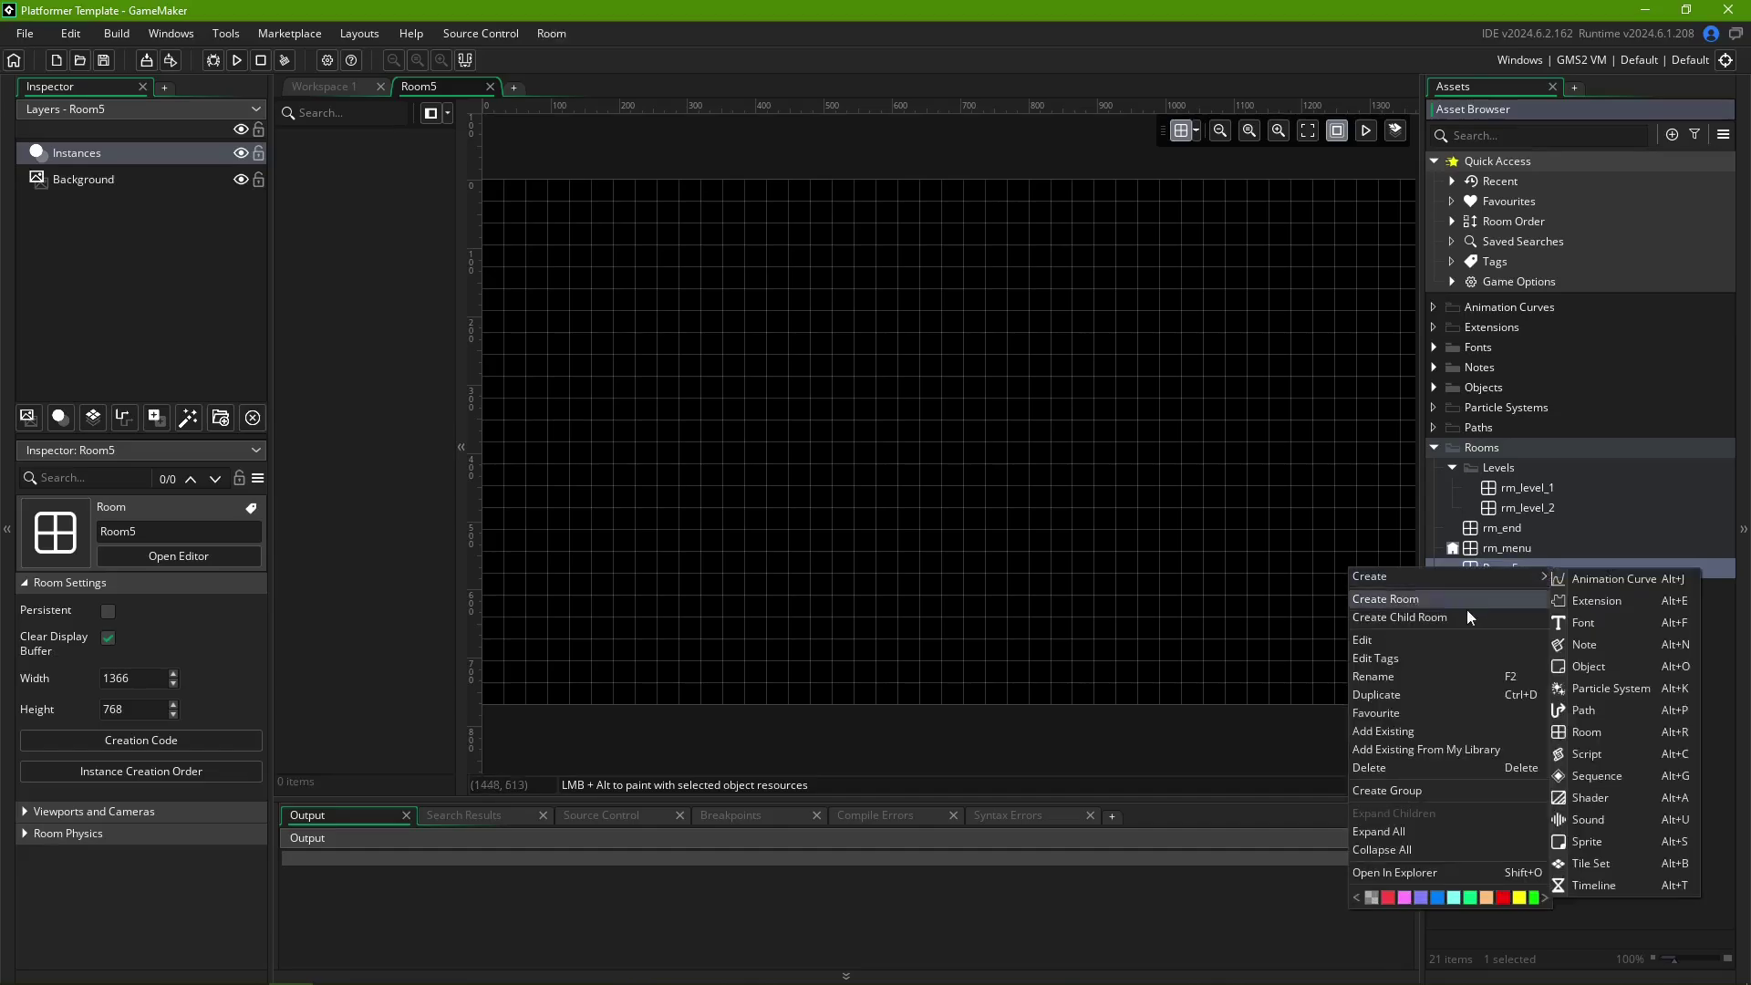
left_click(1436, 675)
type("rm_test")
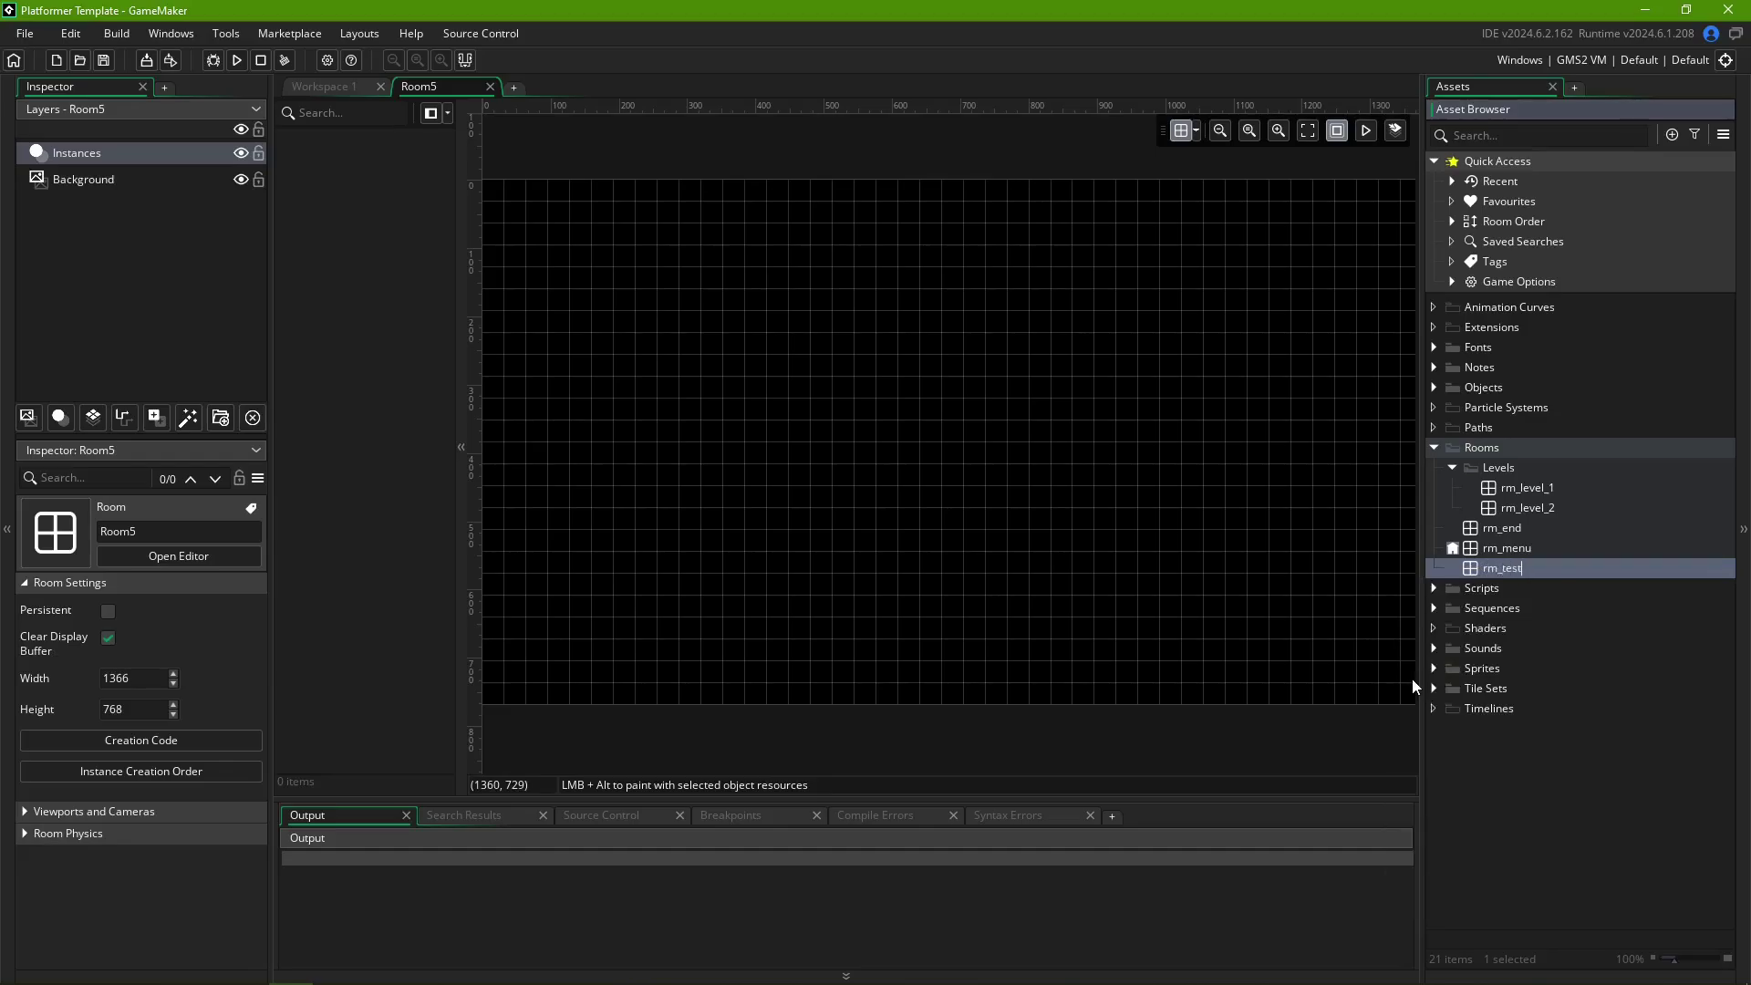
key("Return")
- Create a group named test_rooms under Rooms and move rm_test into it
right_click(1487, 446)
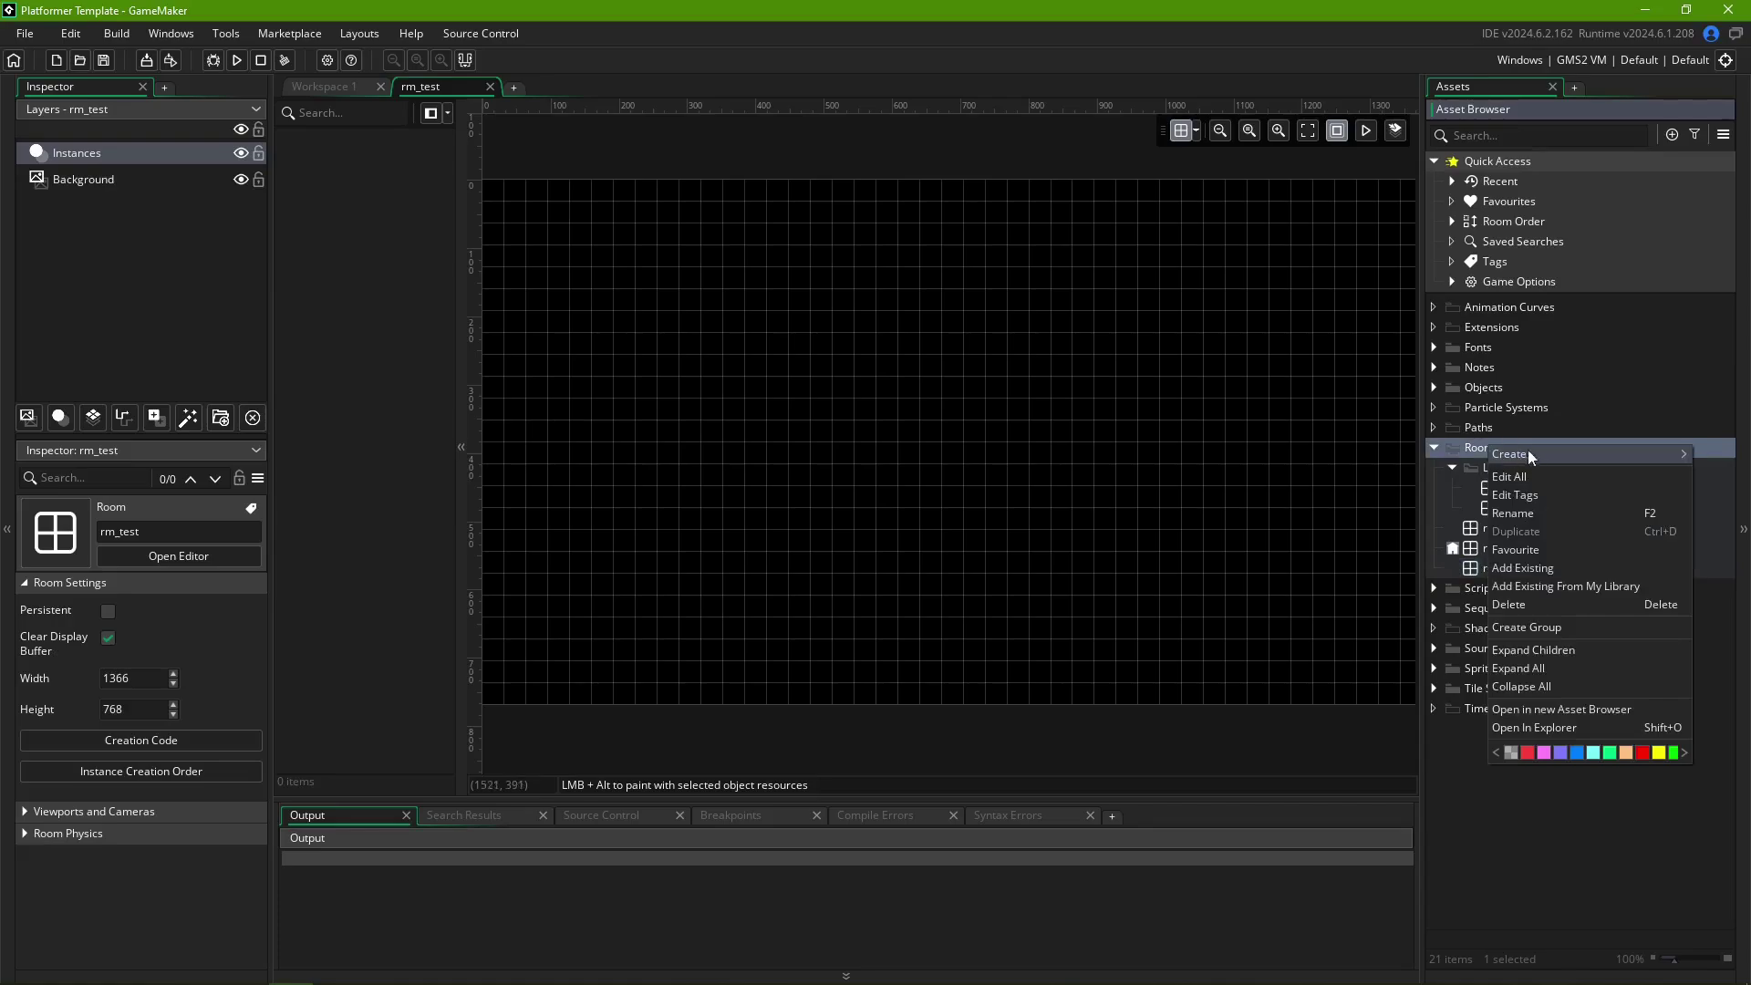
left_click(1525, 630)
type("test")
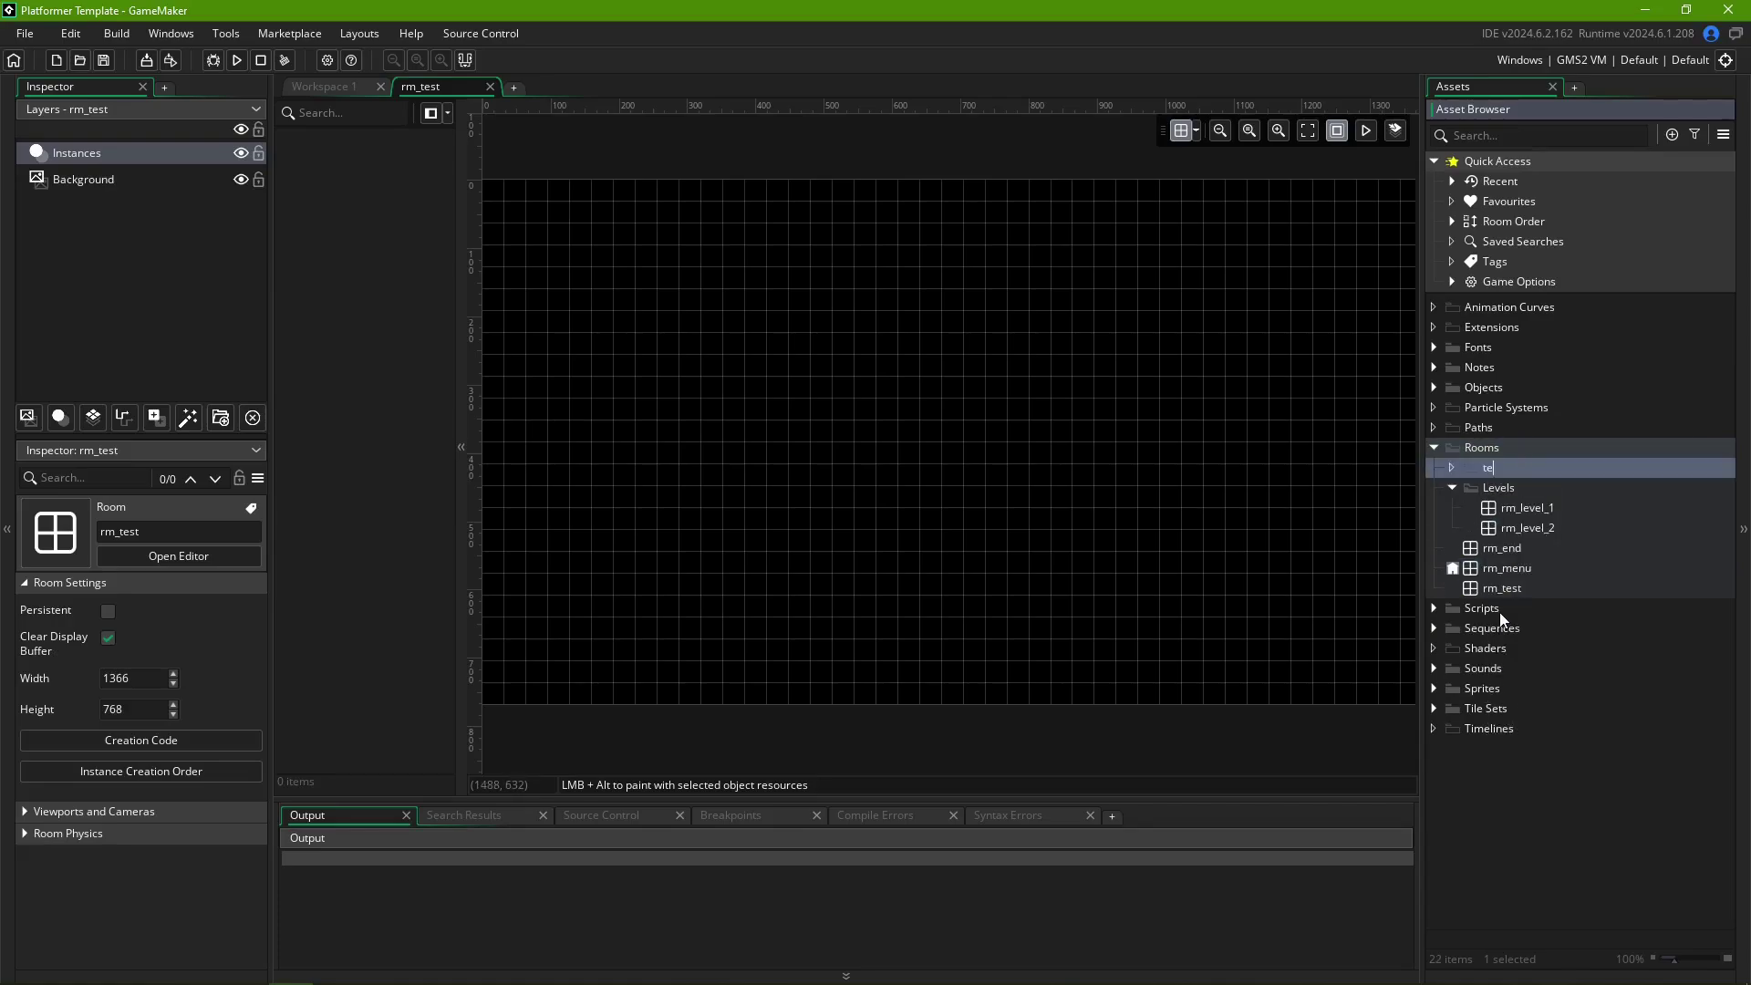
type("_rooms")
key("Return")
left_click_drag(1505, 588, 1517, 536)
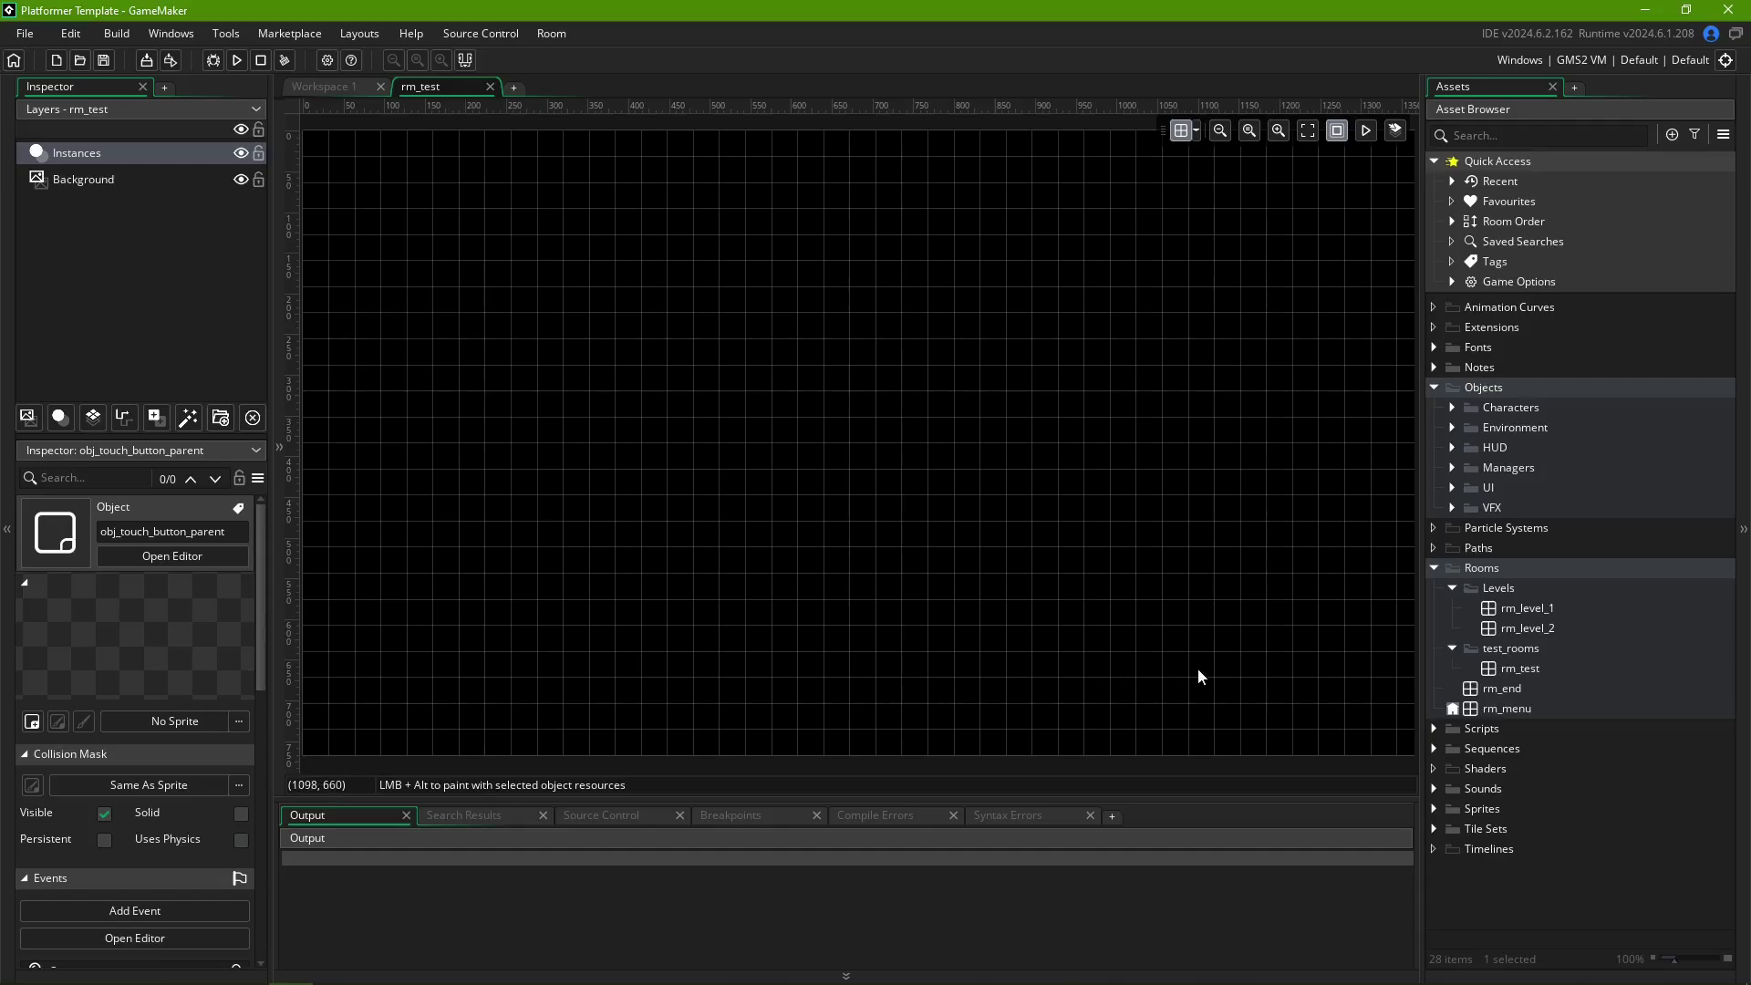
- Set the rm_test room's width to 1800 and its height to 1000
left_click(1512, 668)
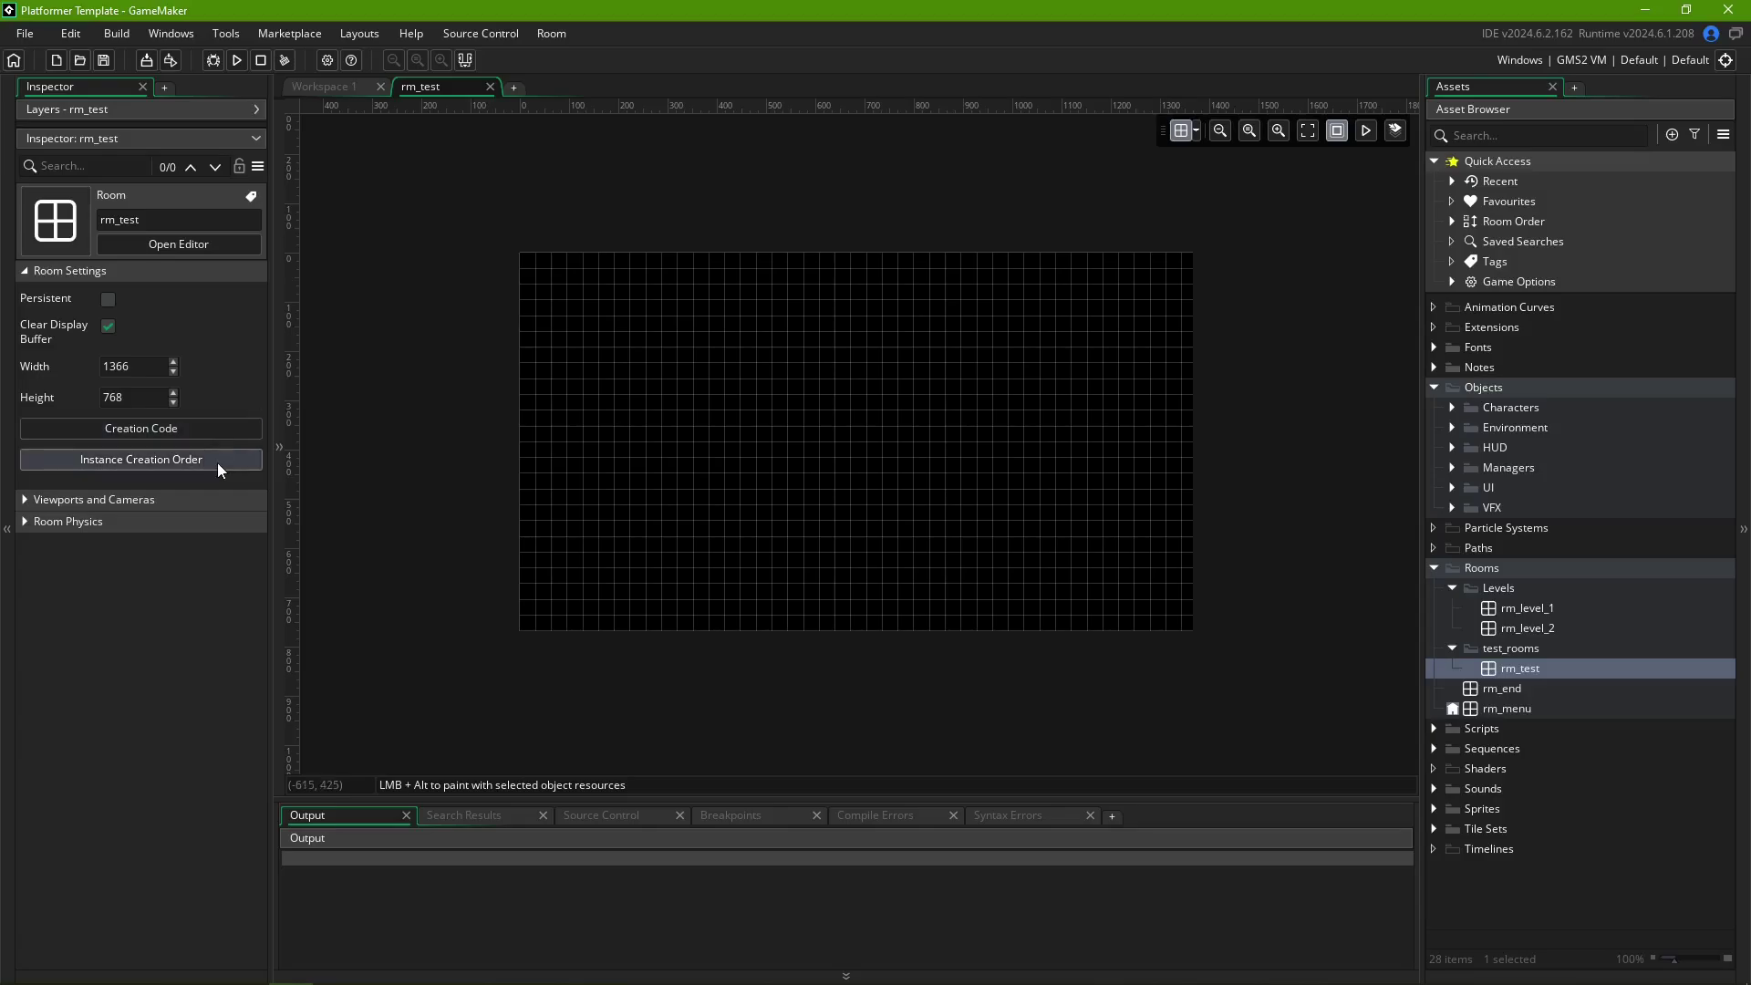
left_click(131, 367)
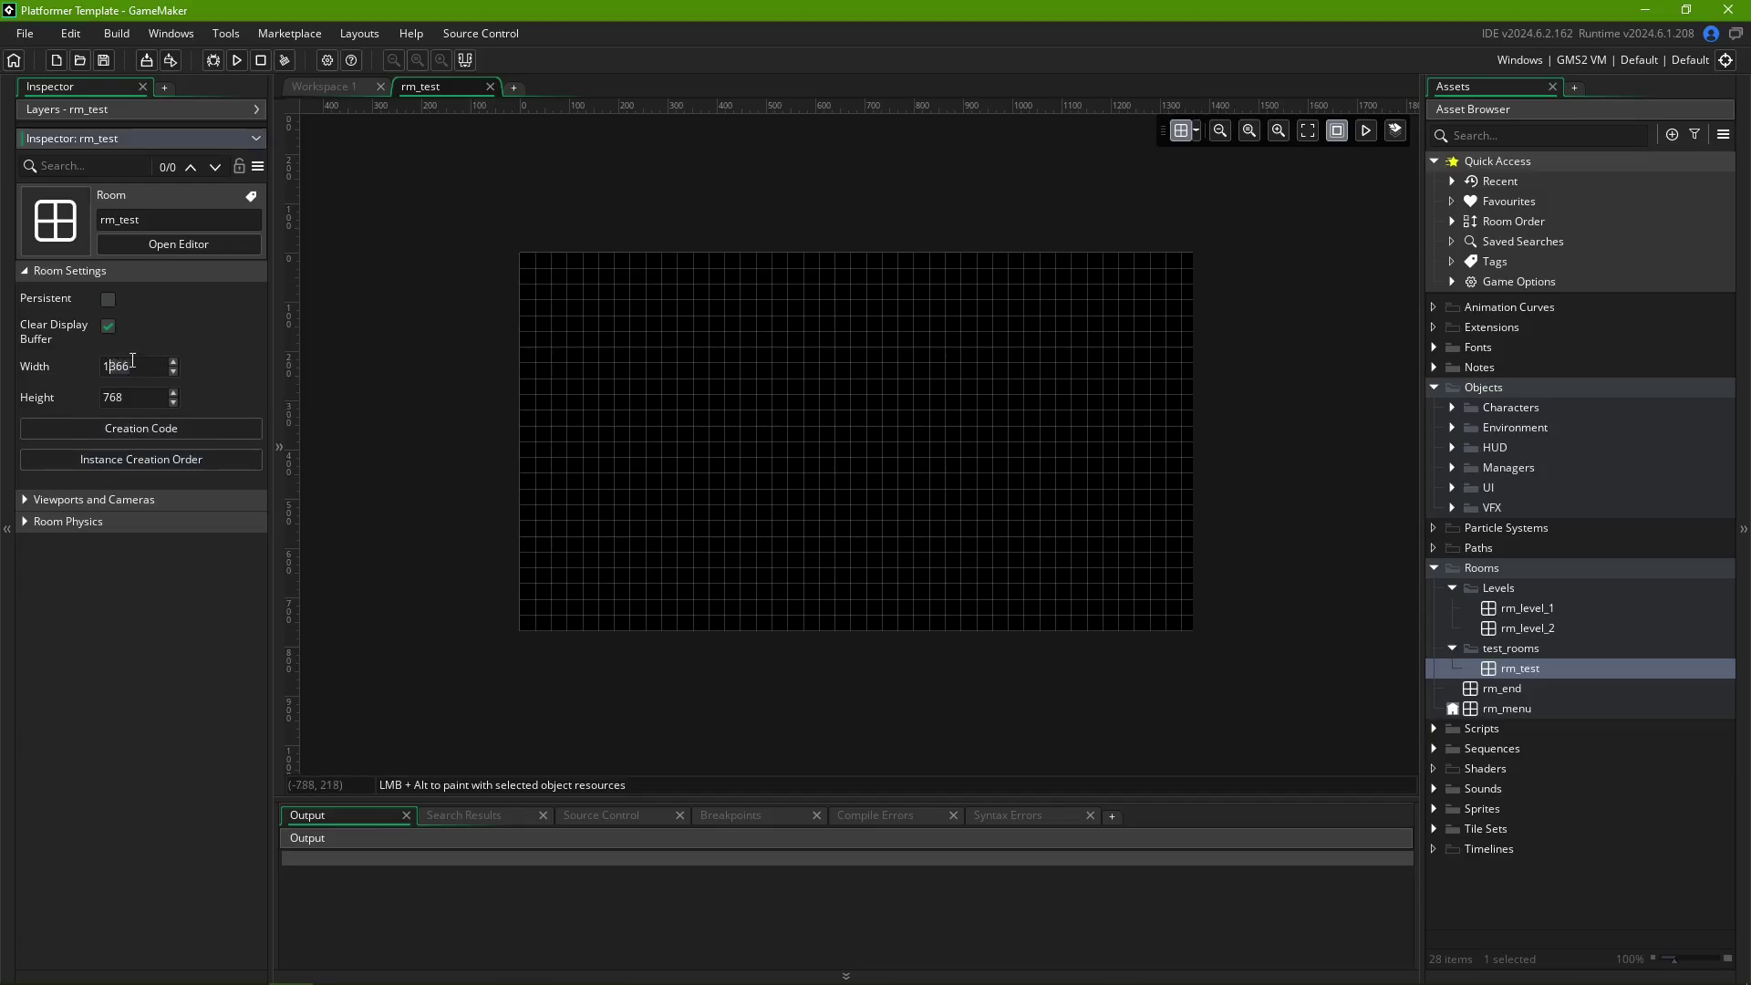
type("1800")
key("Return")
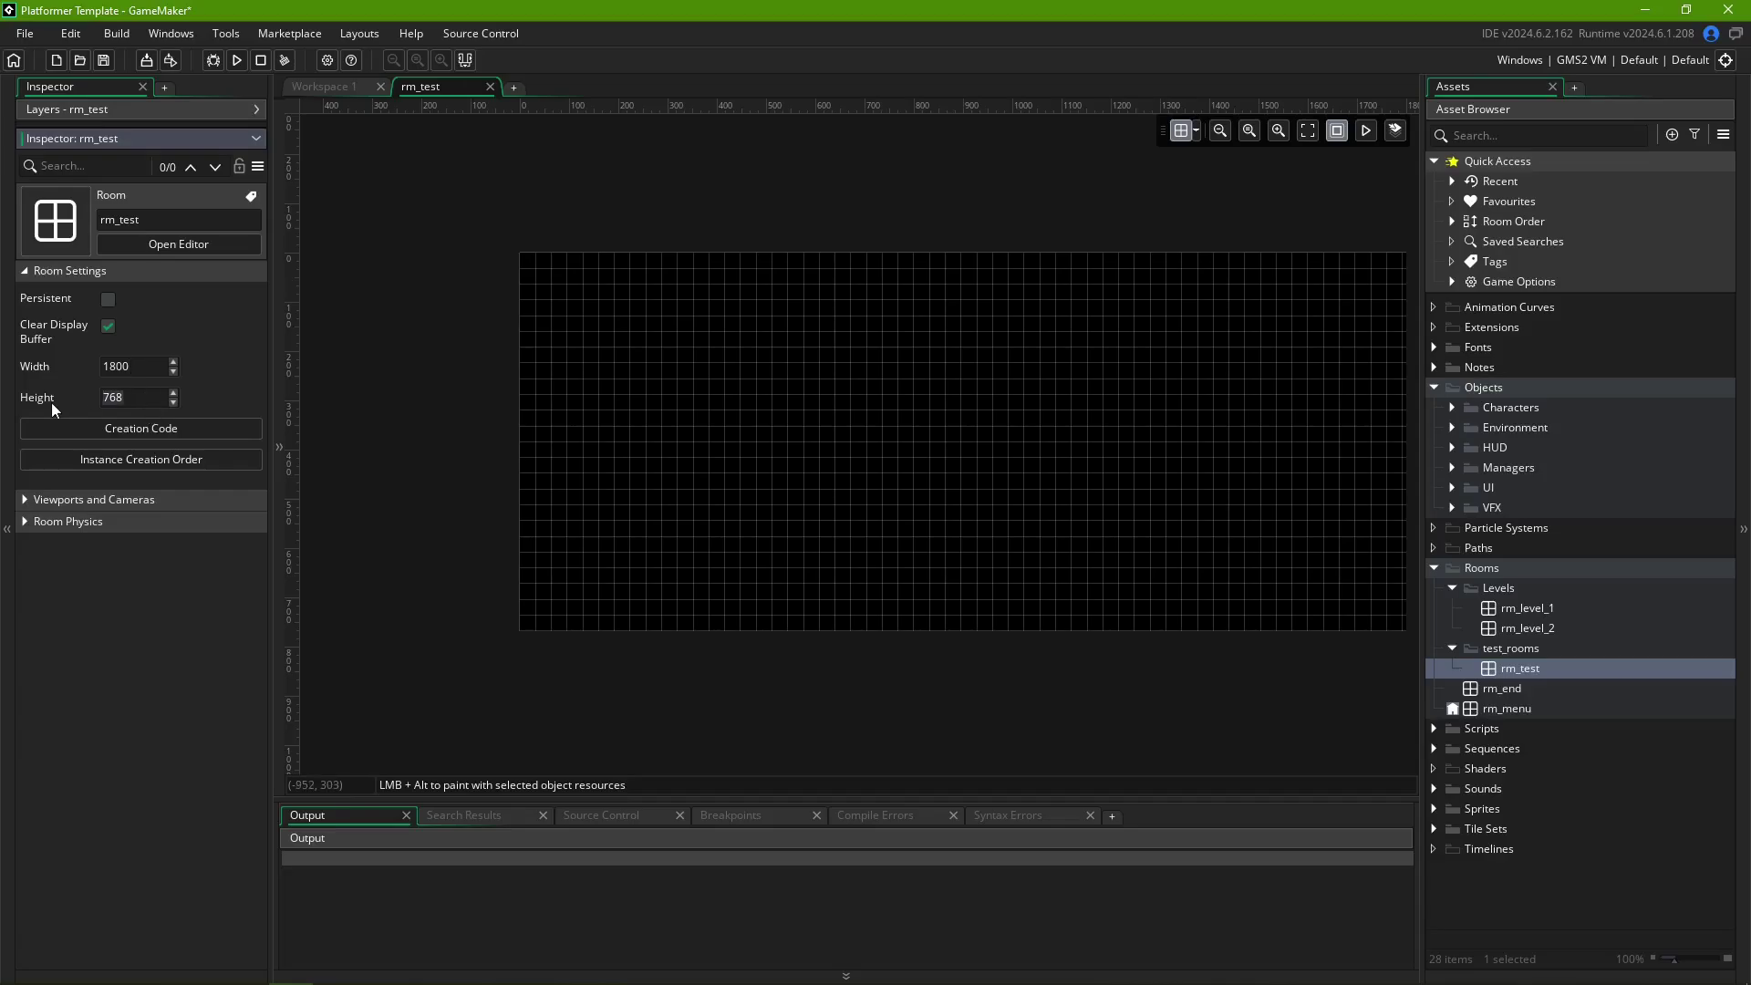
type("1000")
key("Return")
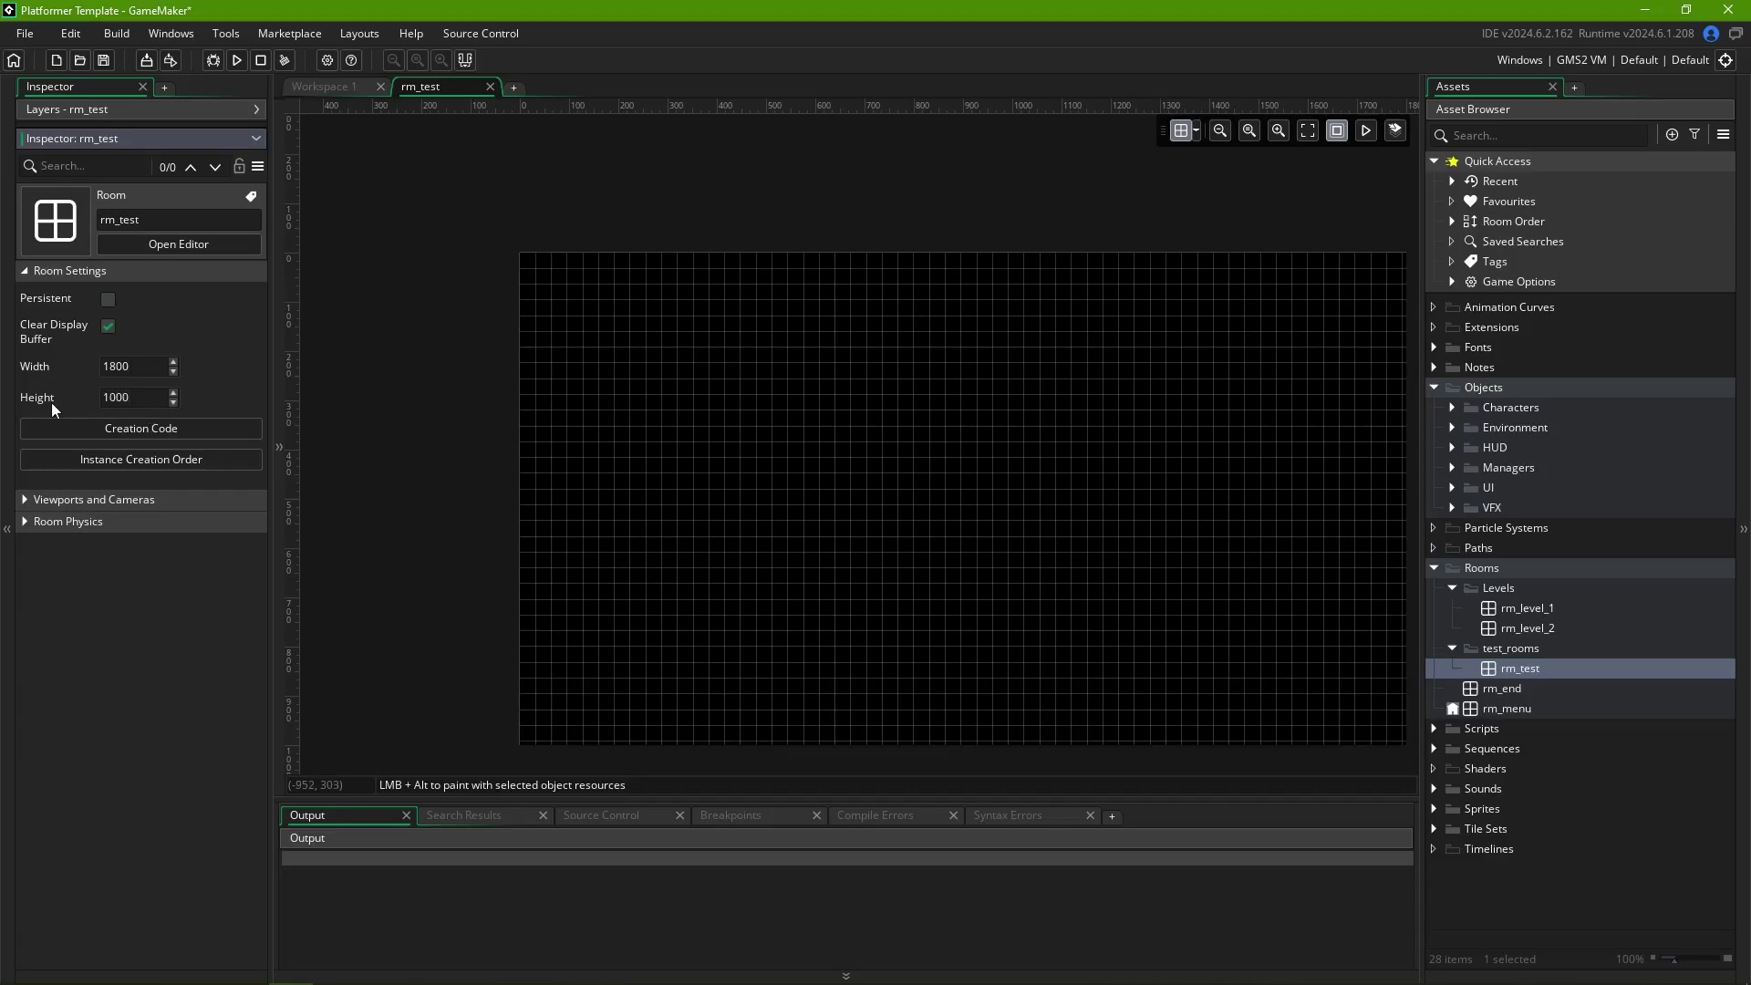
- Resize the rm_test room to a width of 800 and a height of 400
middle_click_drag(912, 416, 750, 434)
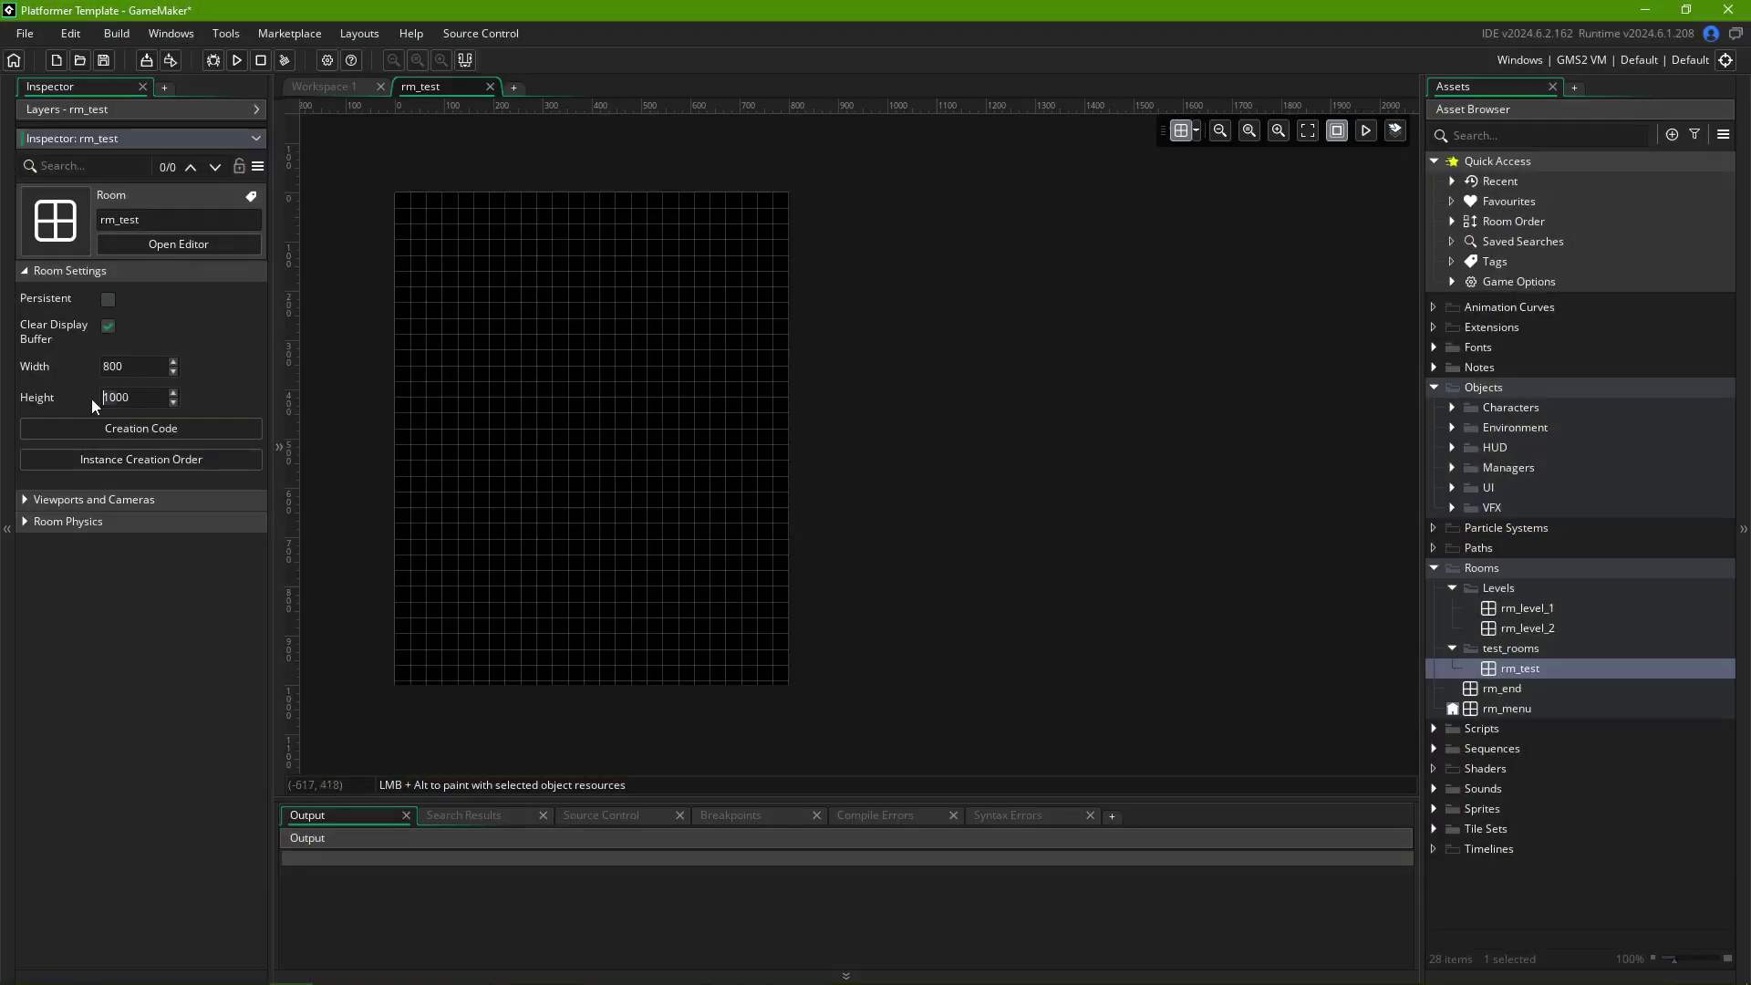
key("Return")
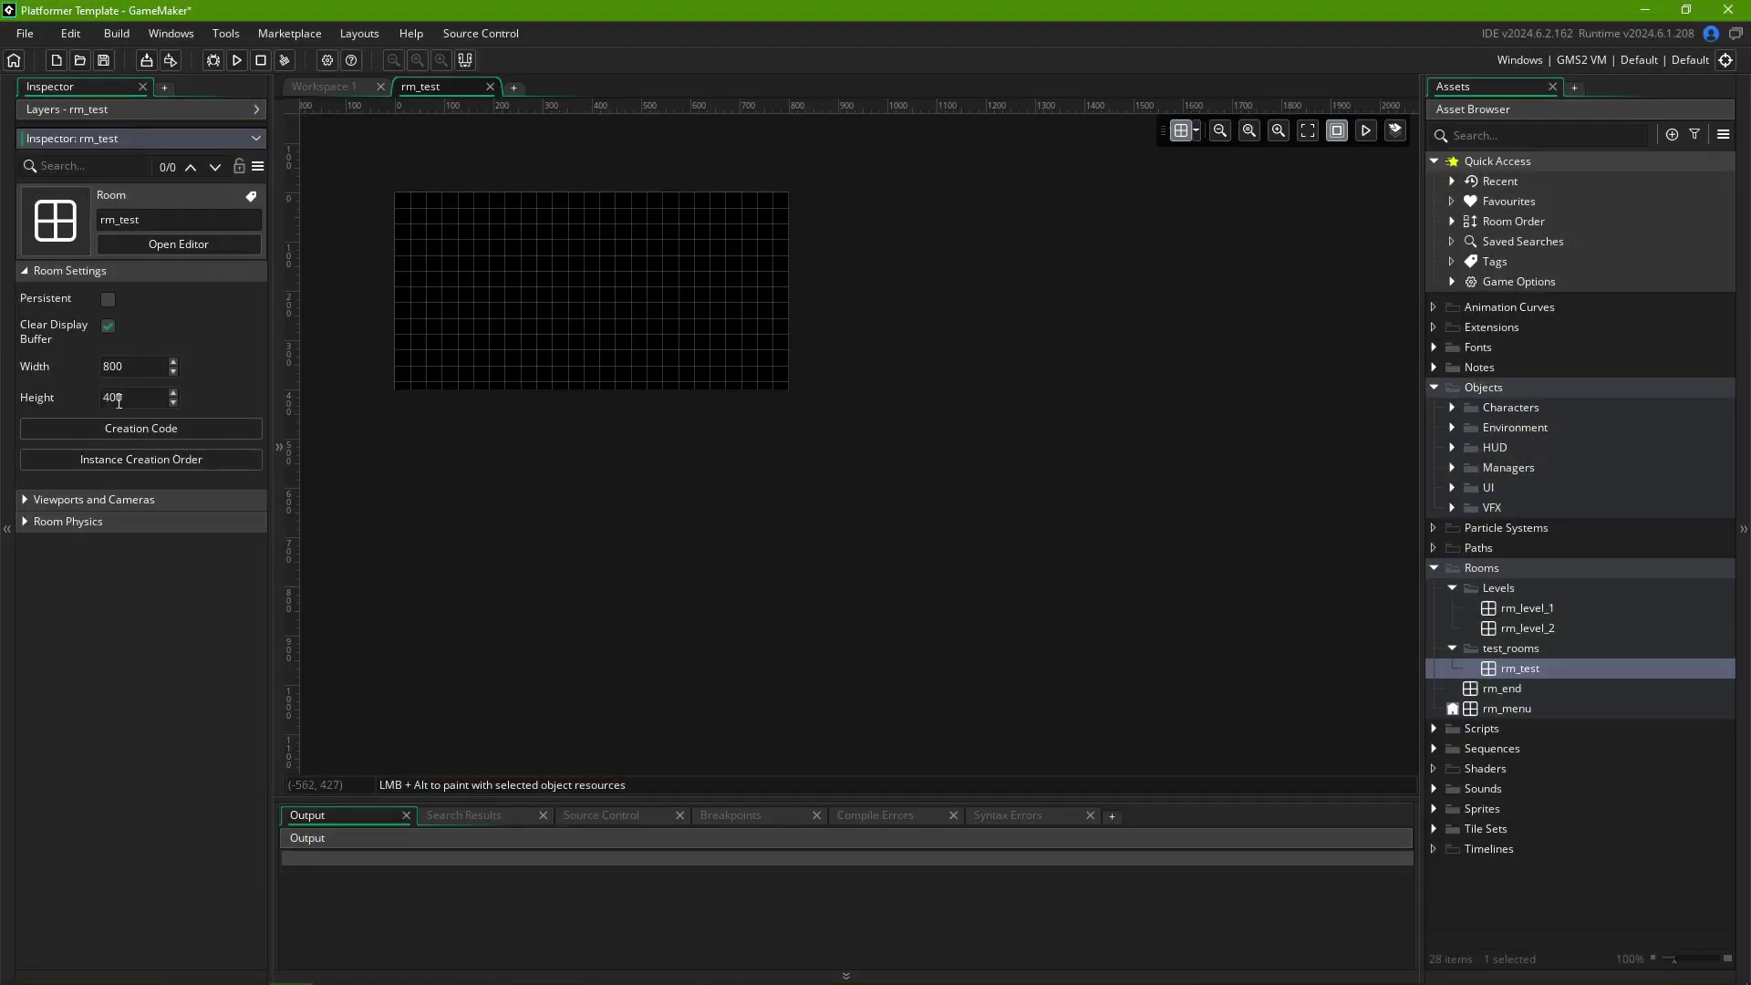
middle_click_drag(545, 301, 708, 419)
scroll(624, 398, "up", 1, "ctrl")
scroll(700, 414, "up", 4, "ctrl")
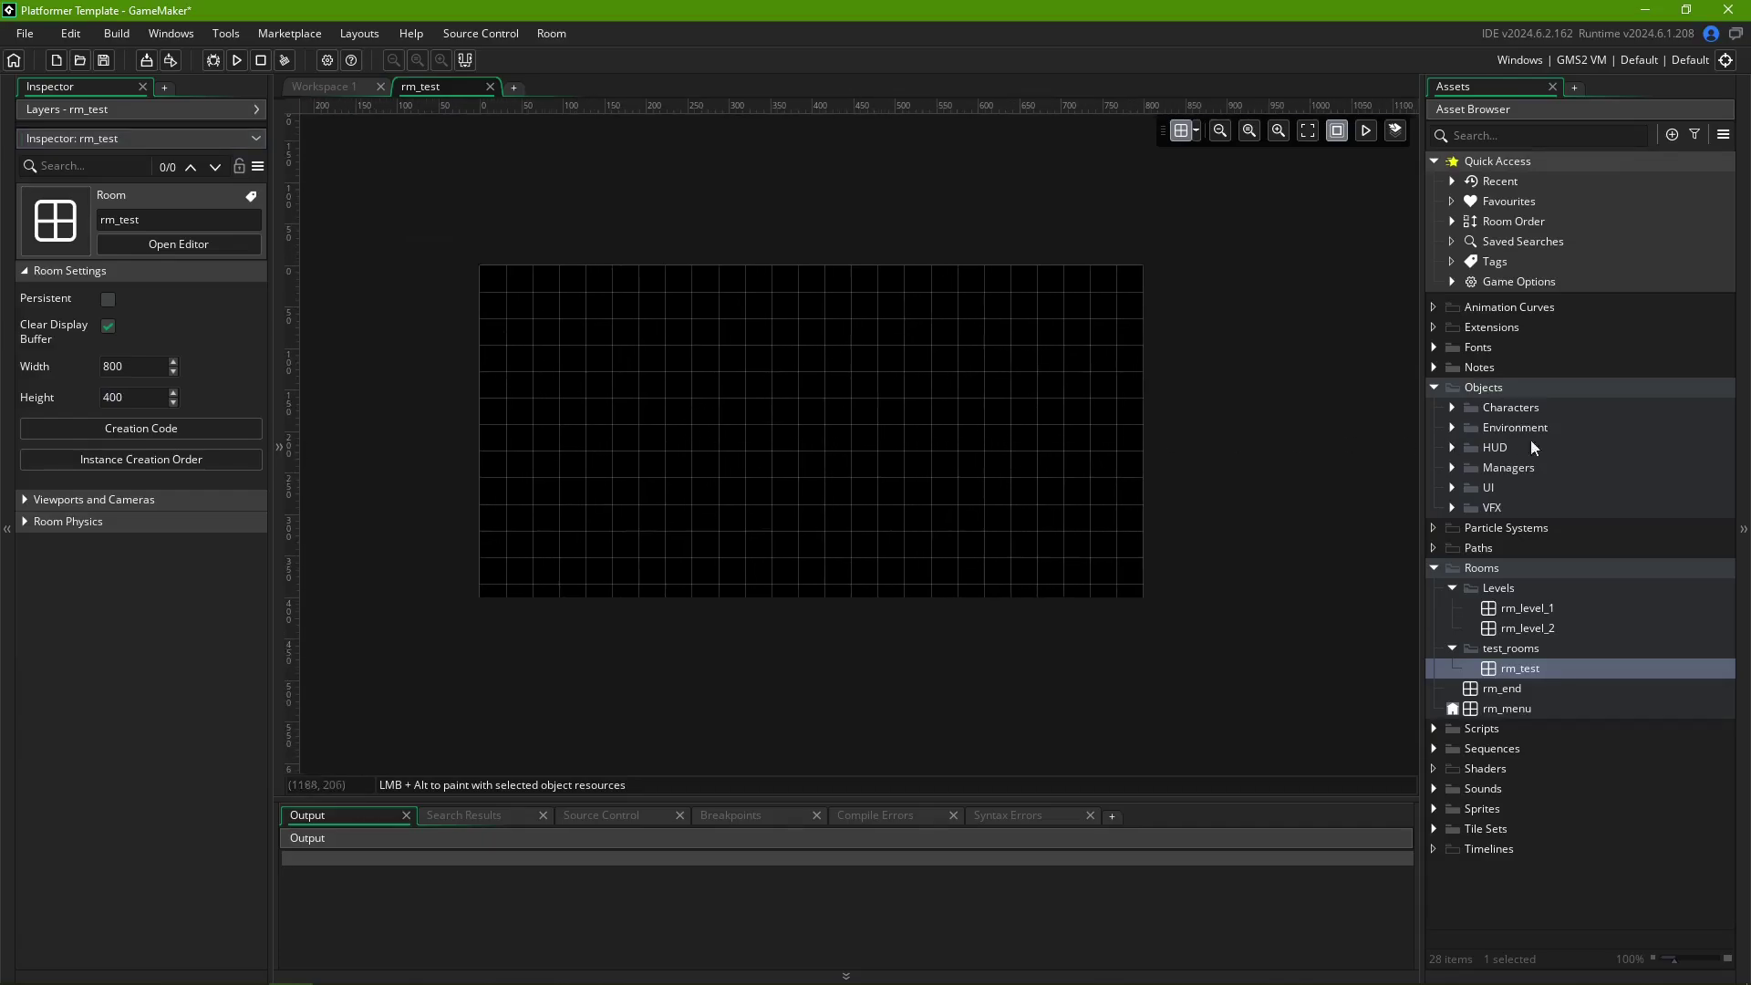
- Select obj_coin from the Environment Items group and try placing coins outside rm_test's borders
left_click(1452, 428)
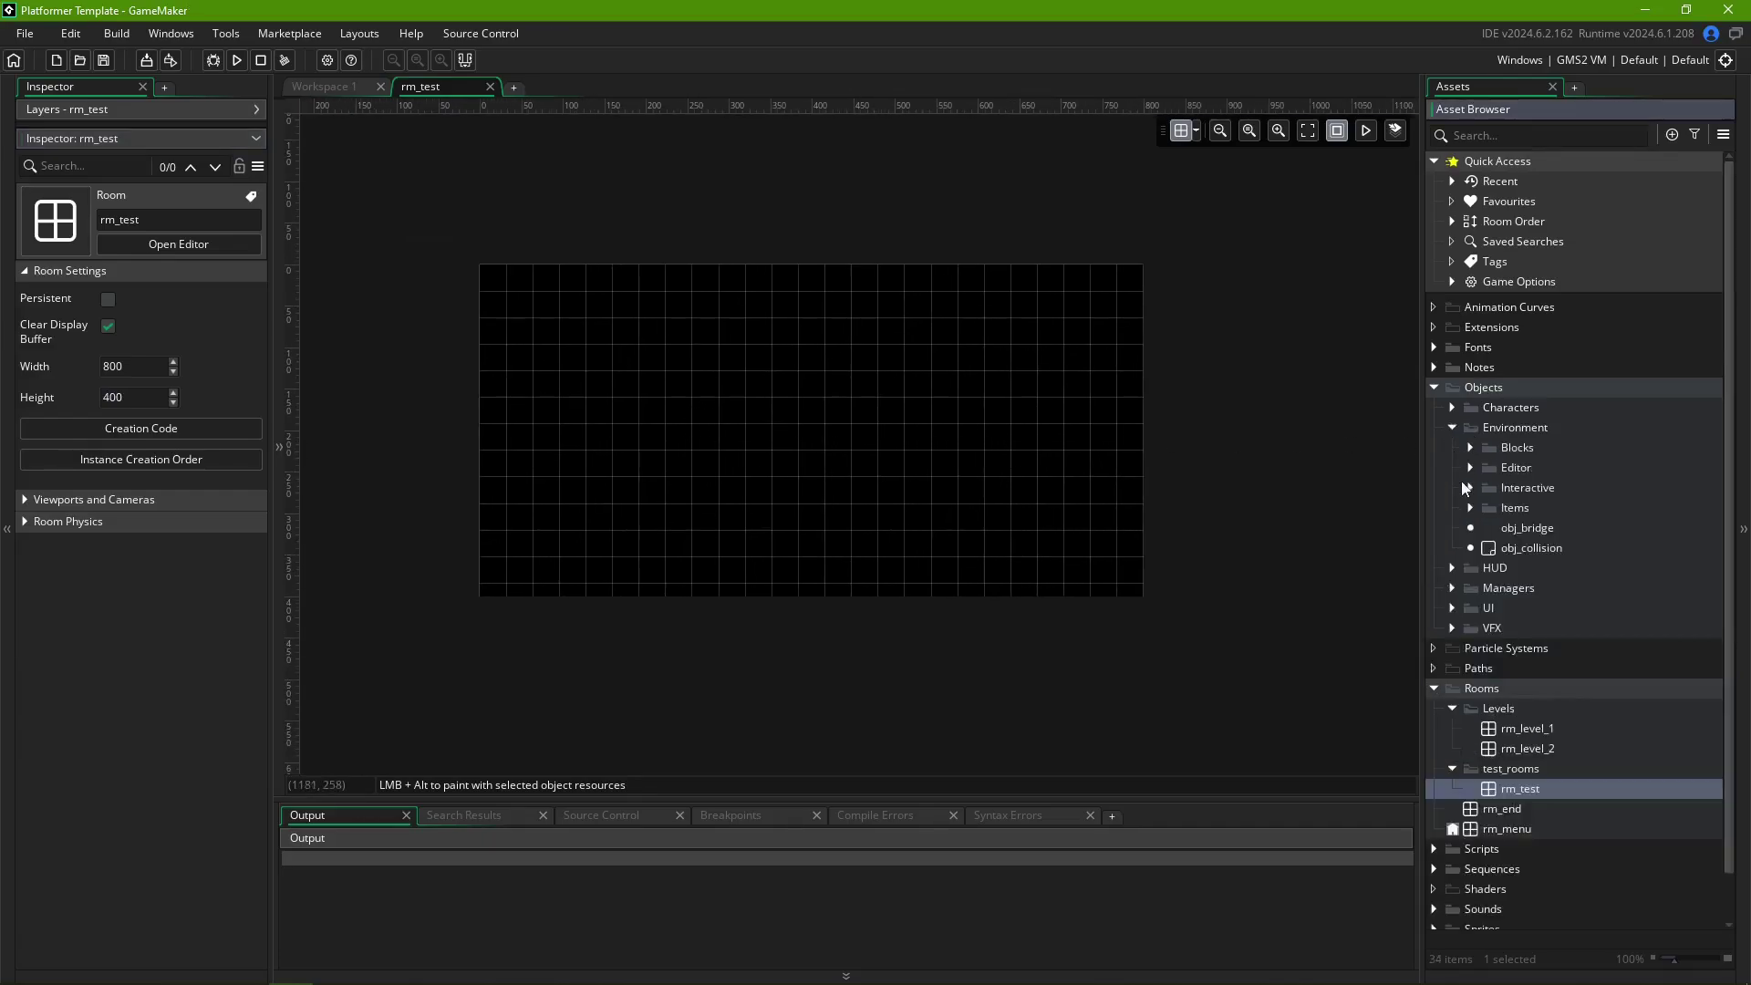
left_click(1470, 508)
left_click(1518, 535)
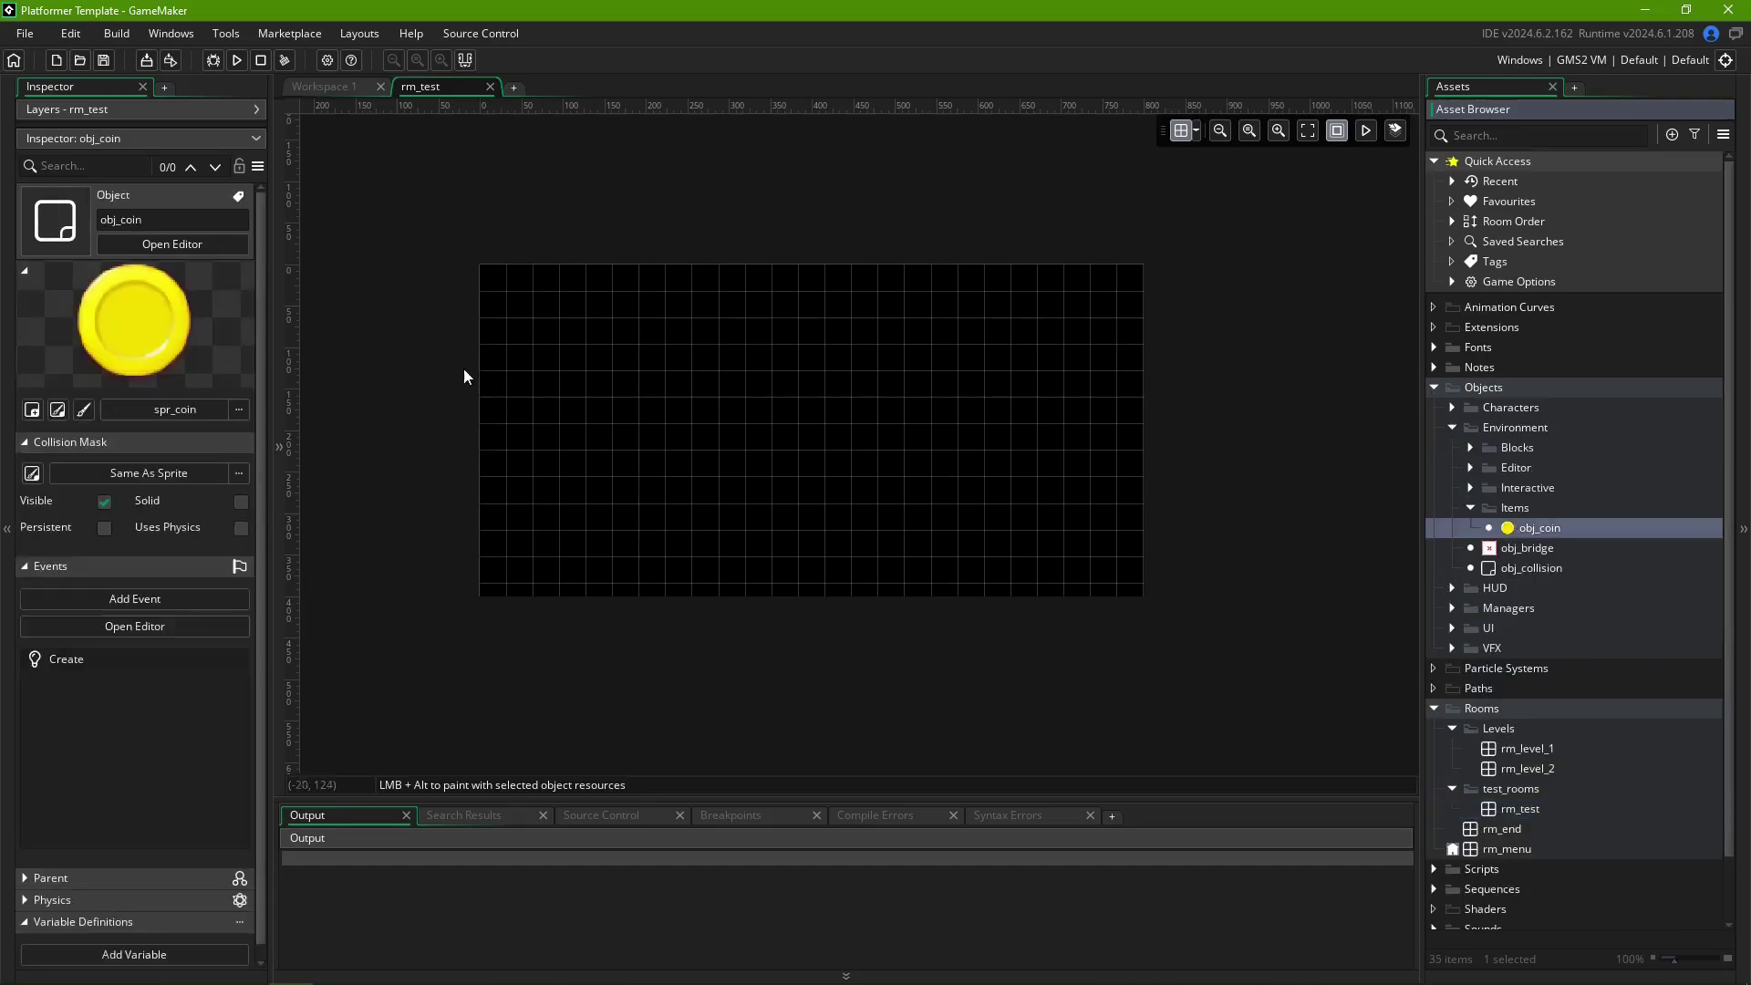
left_click_drag(433, 365, 406, 315)
left_click(1067, 160, "alt")
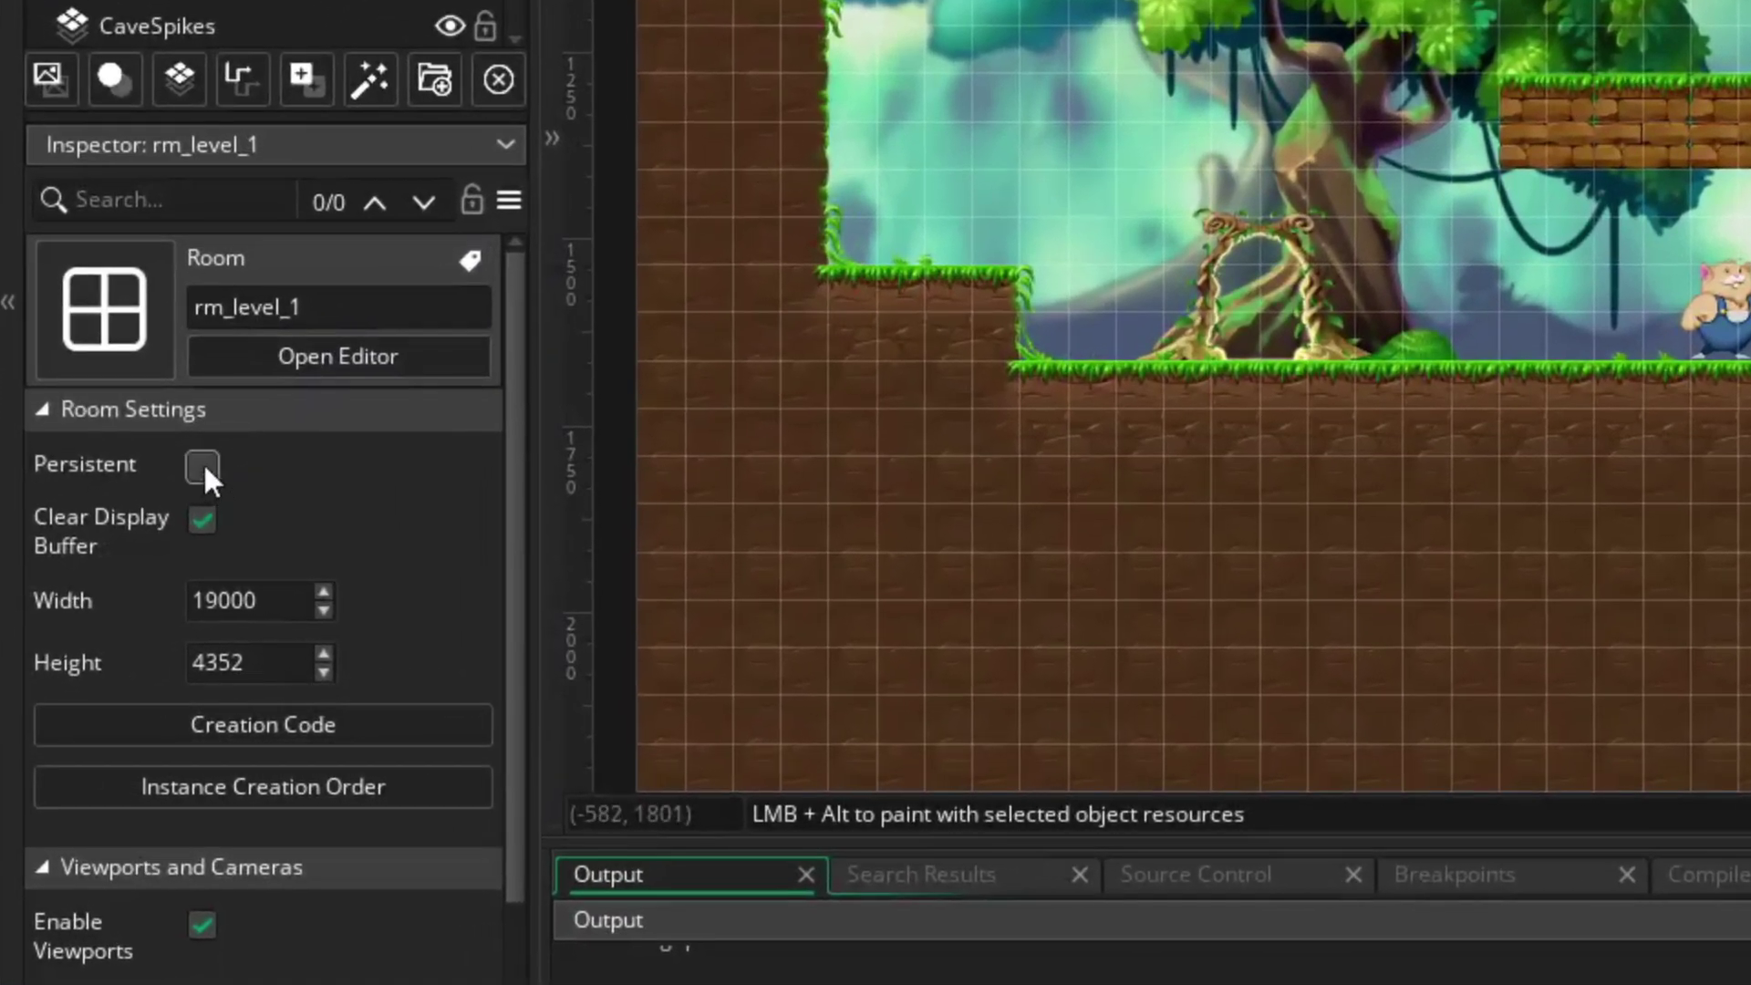
- Make rm_level_1 persistent and run the game
left_click(202, 465)
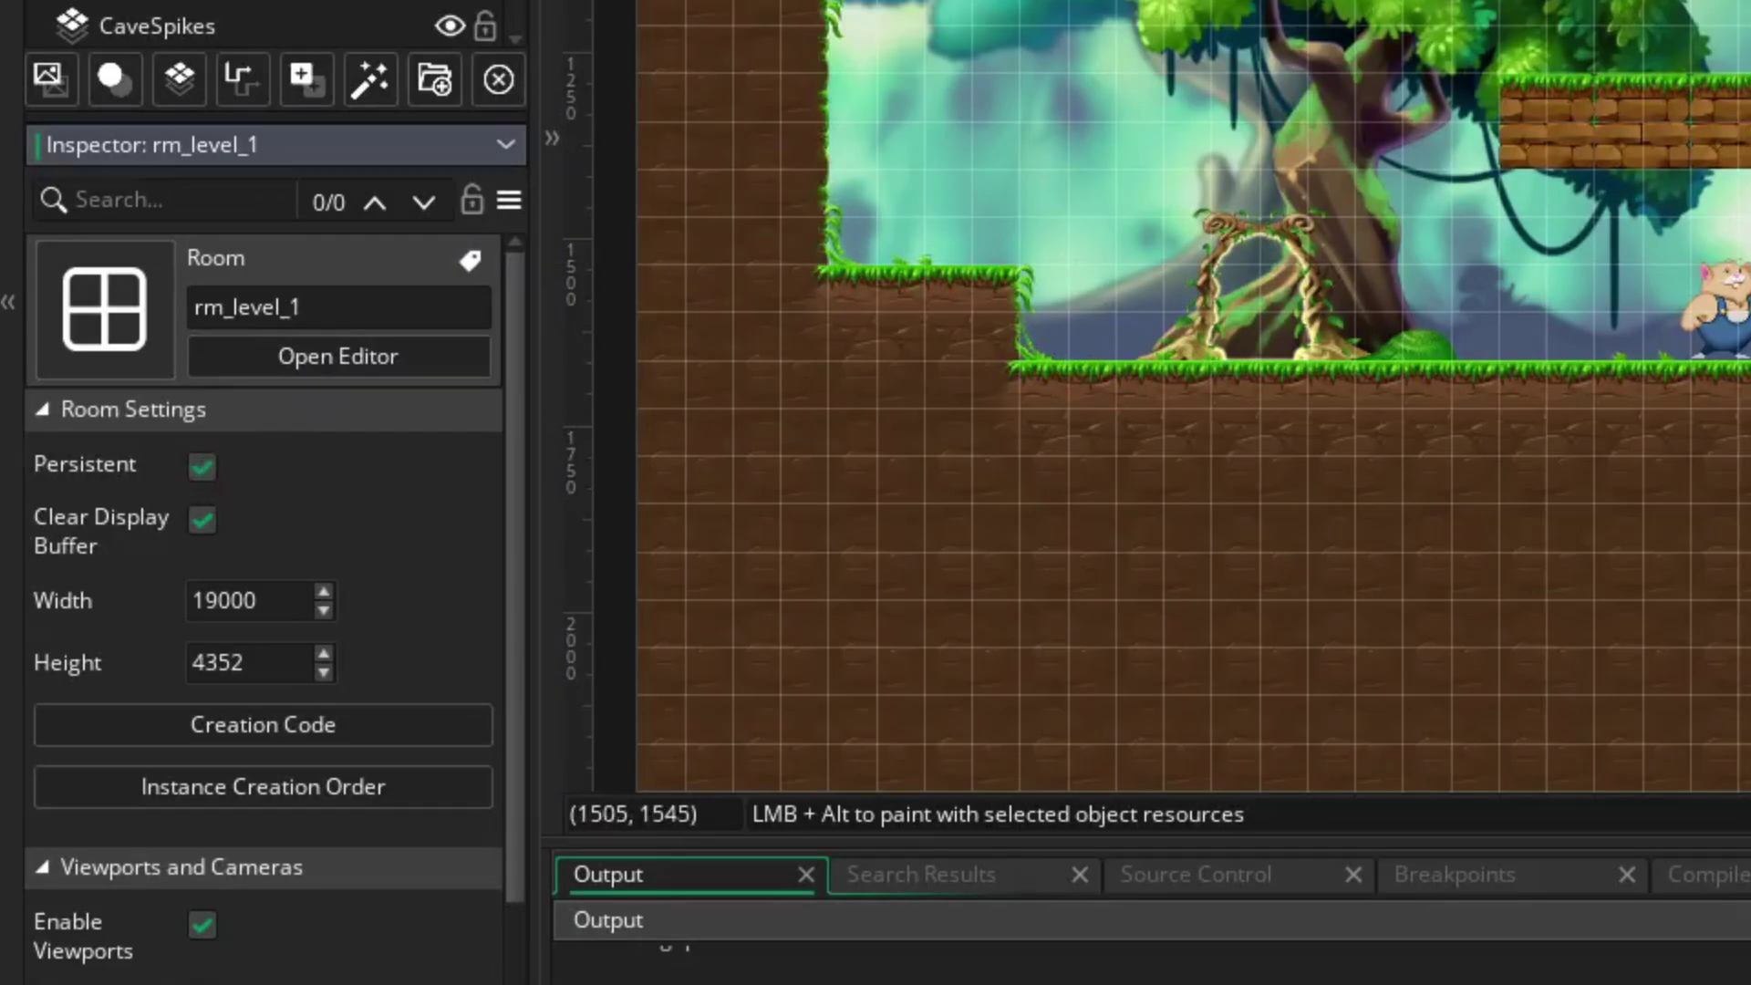
key("F5")
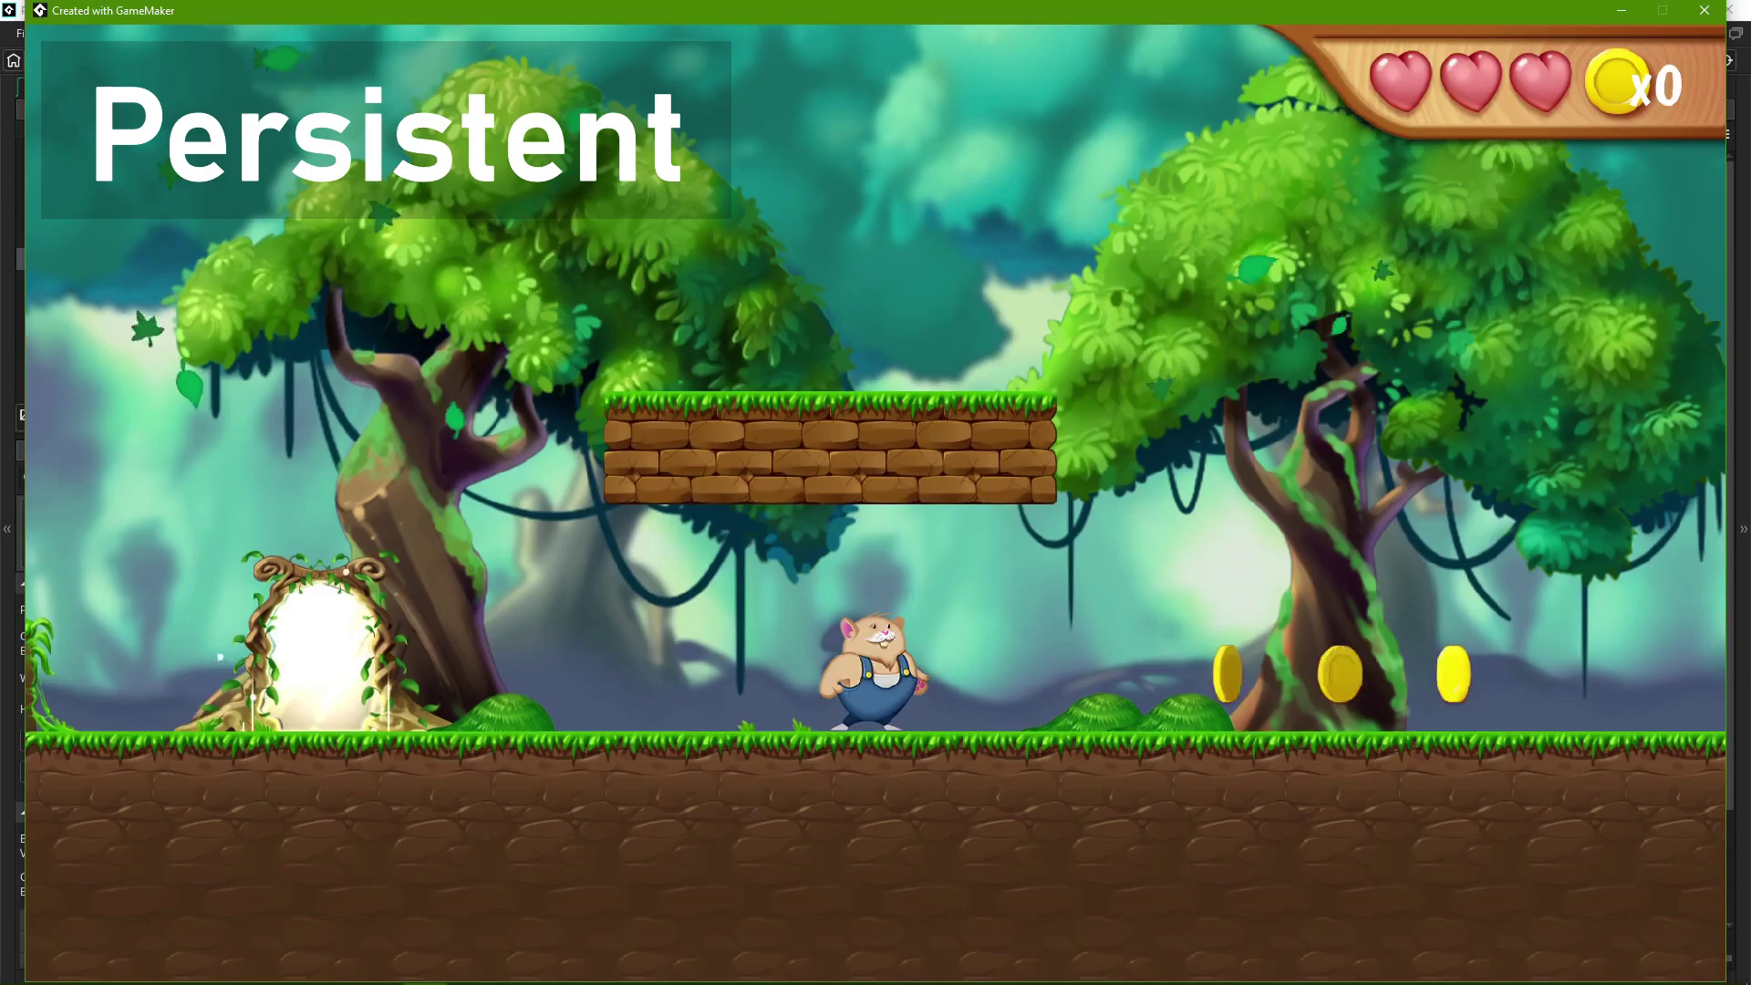
- Play level 1, break bricks, and leave and re-enter through the gate to compare persistent and non-persistent room behaviour
key("Right")
key("space")
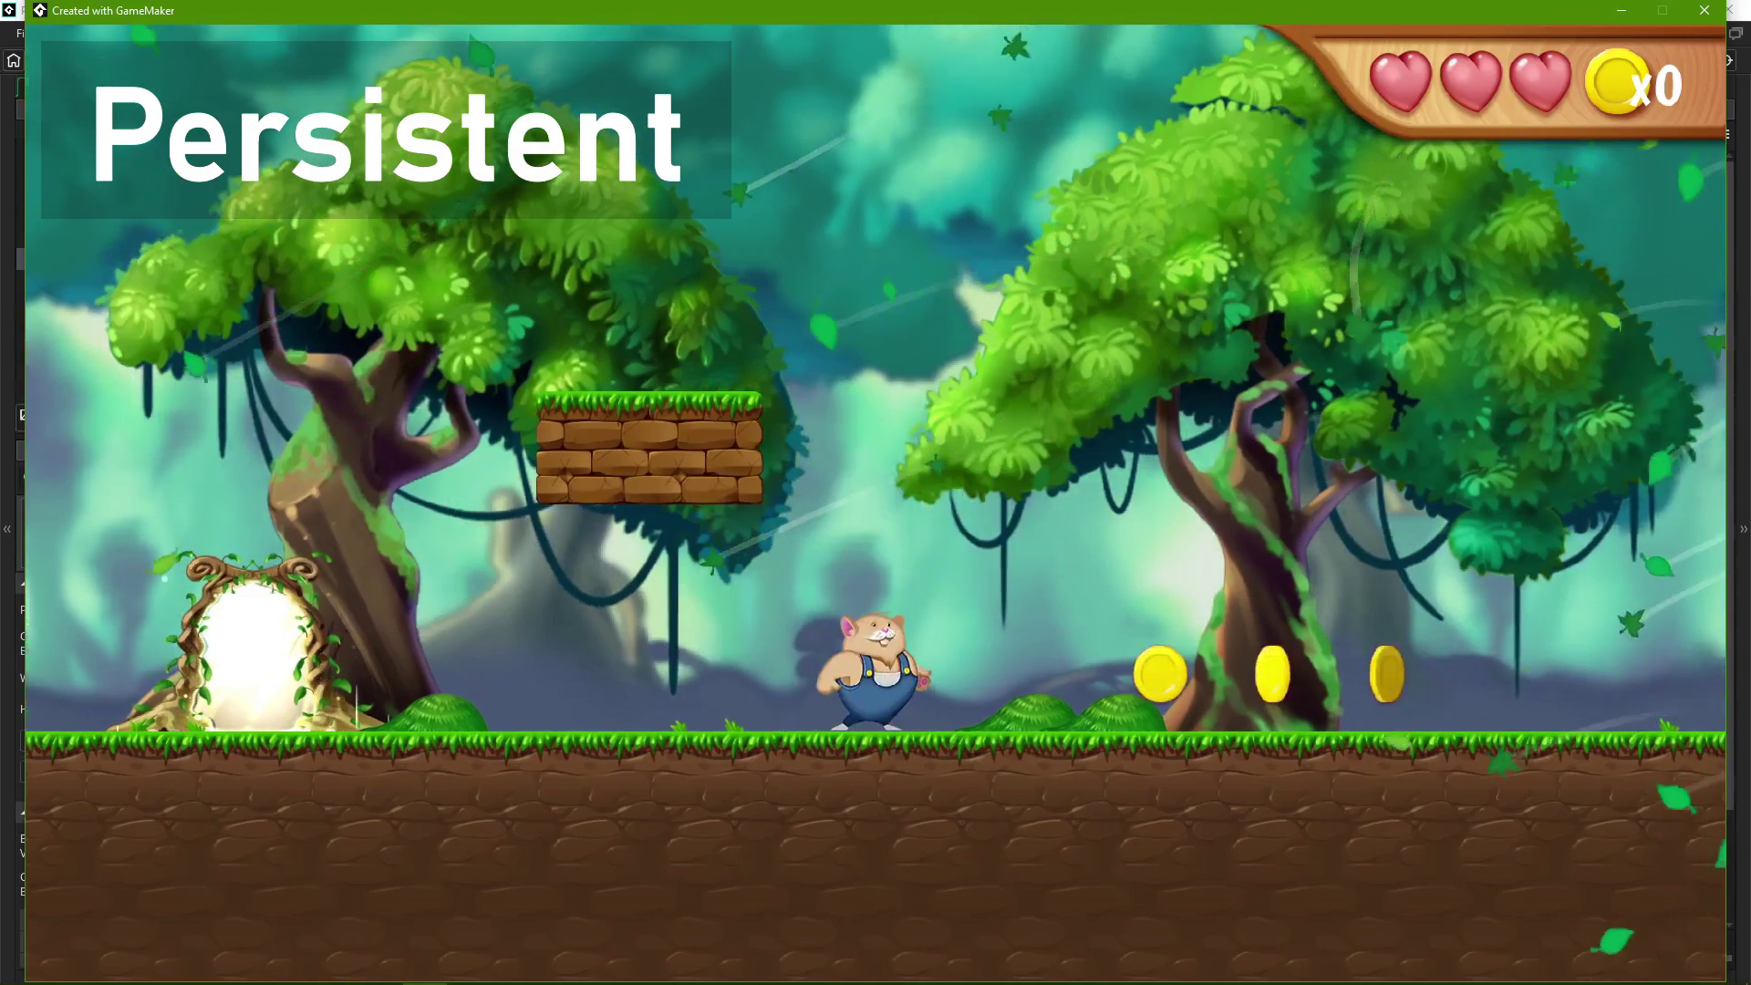
key("Left")
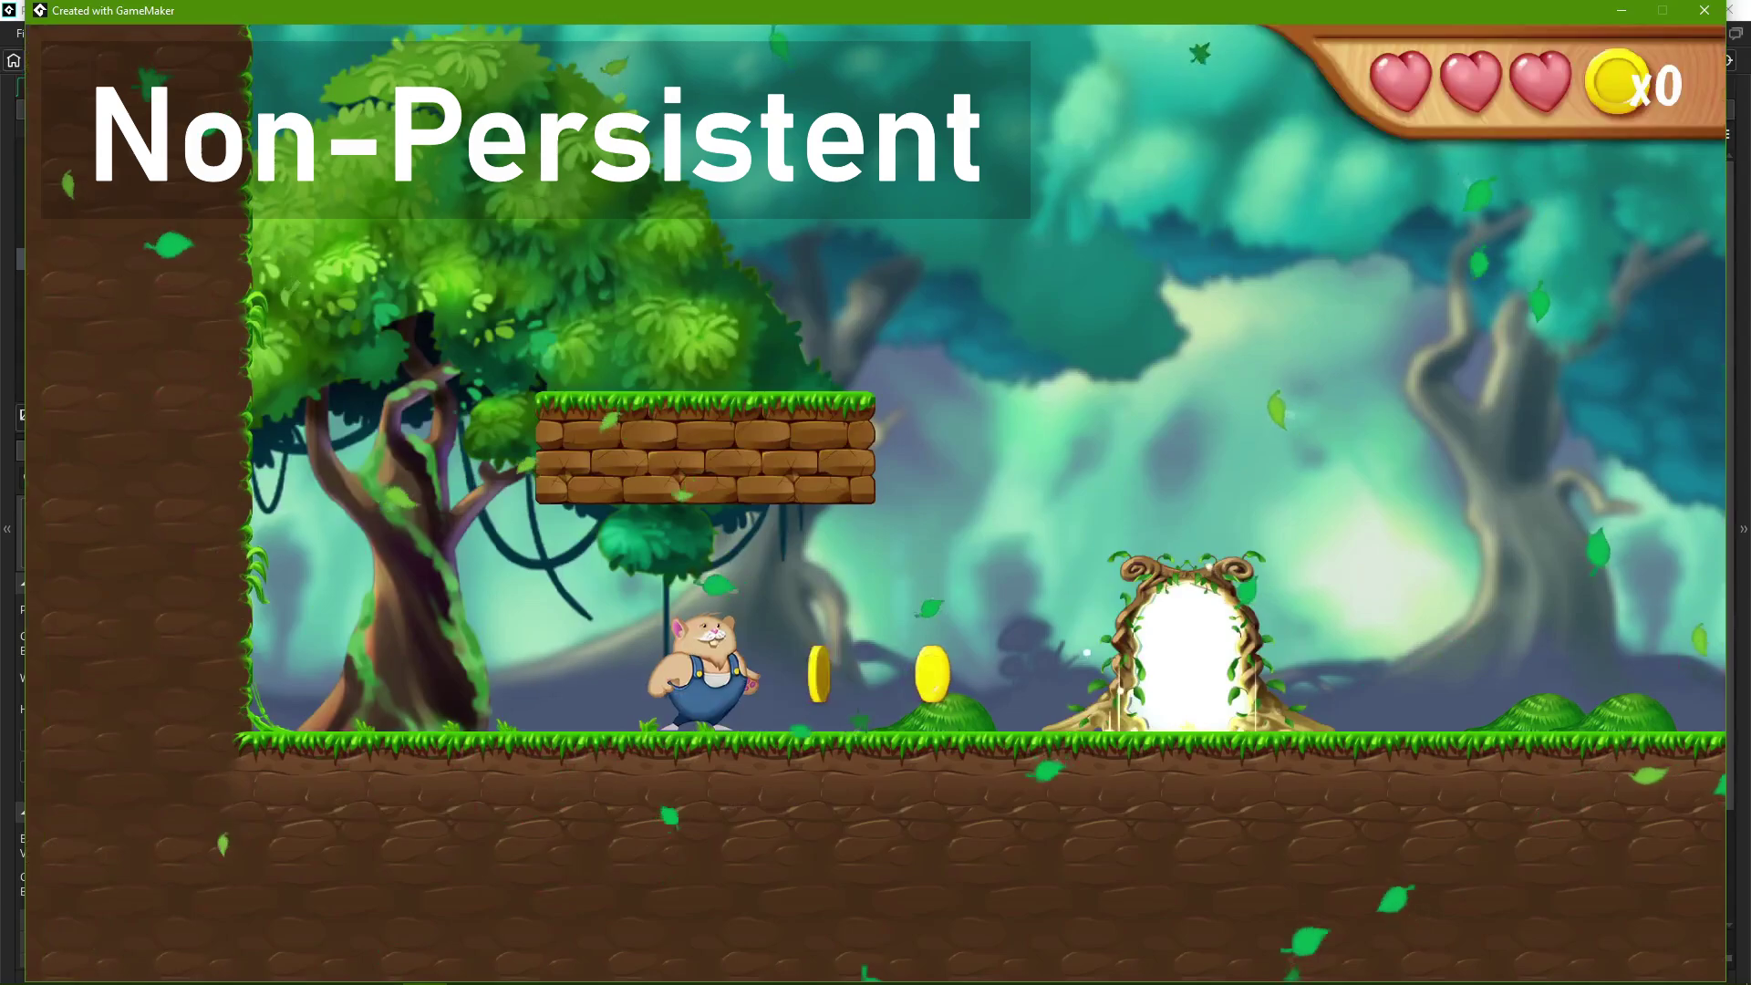
key("Right")
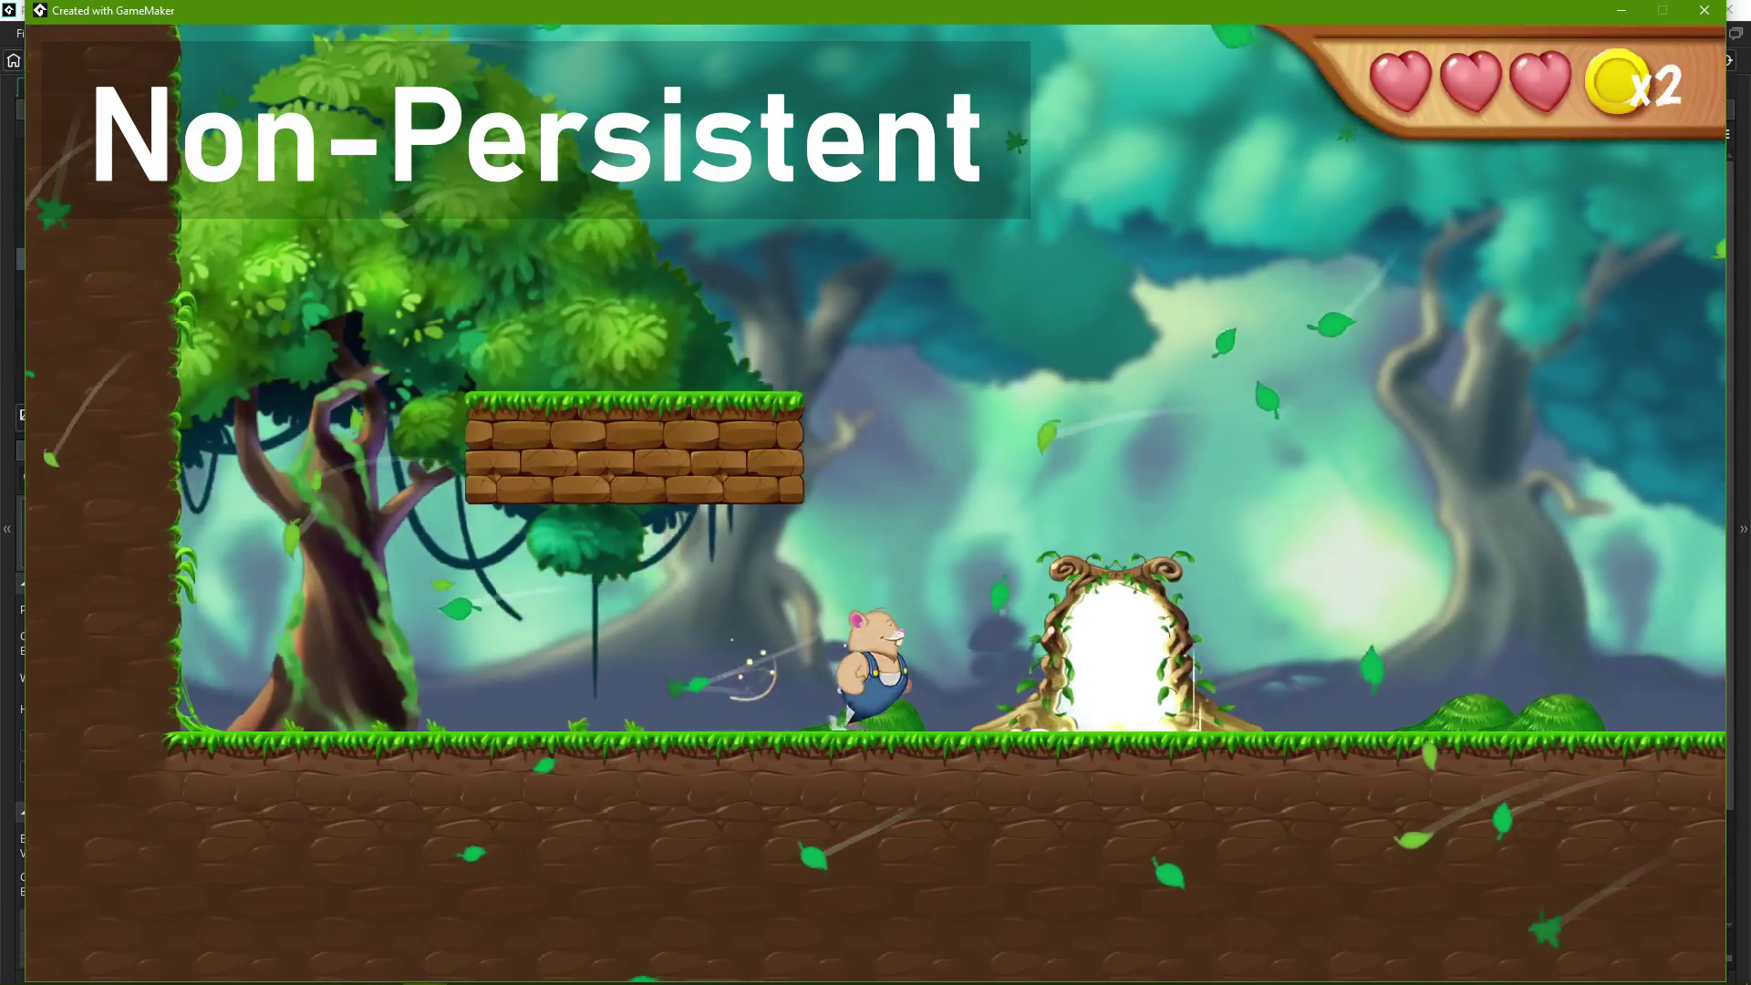
key("Right")
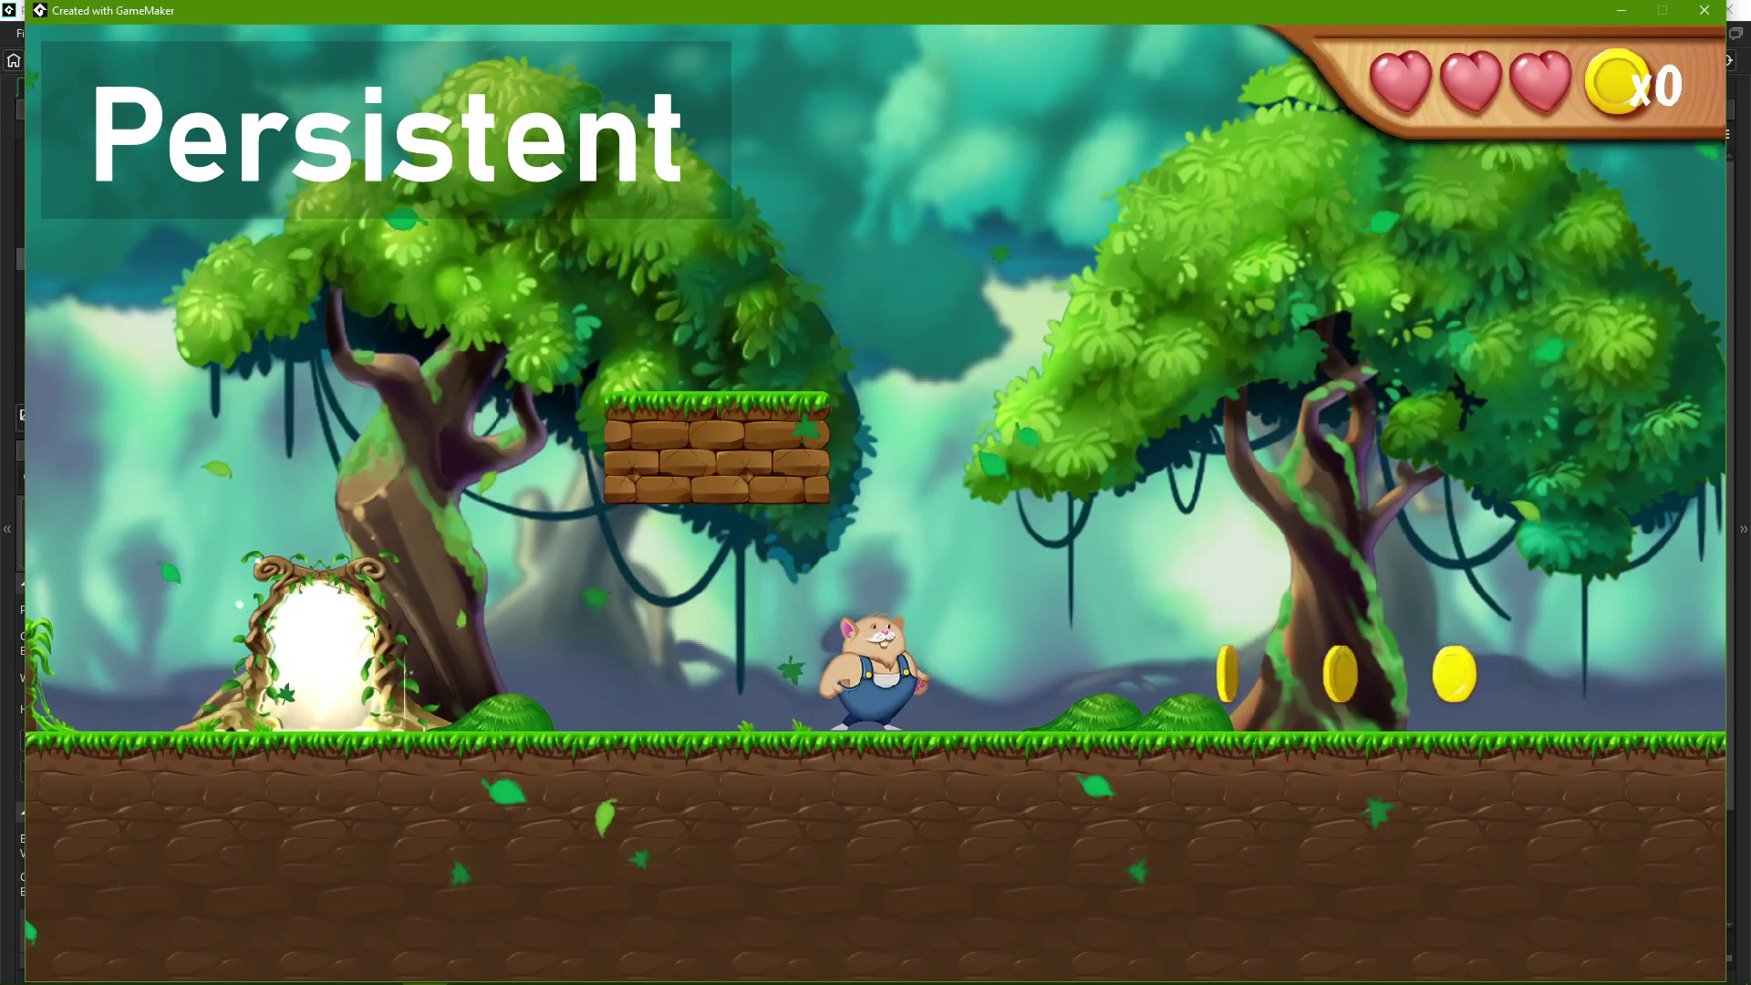
key("Left")
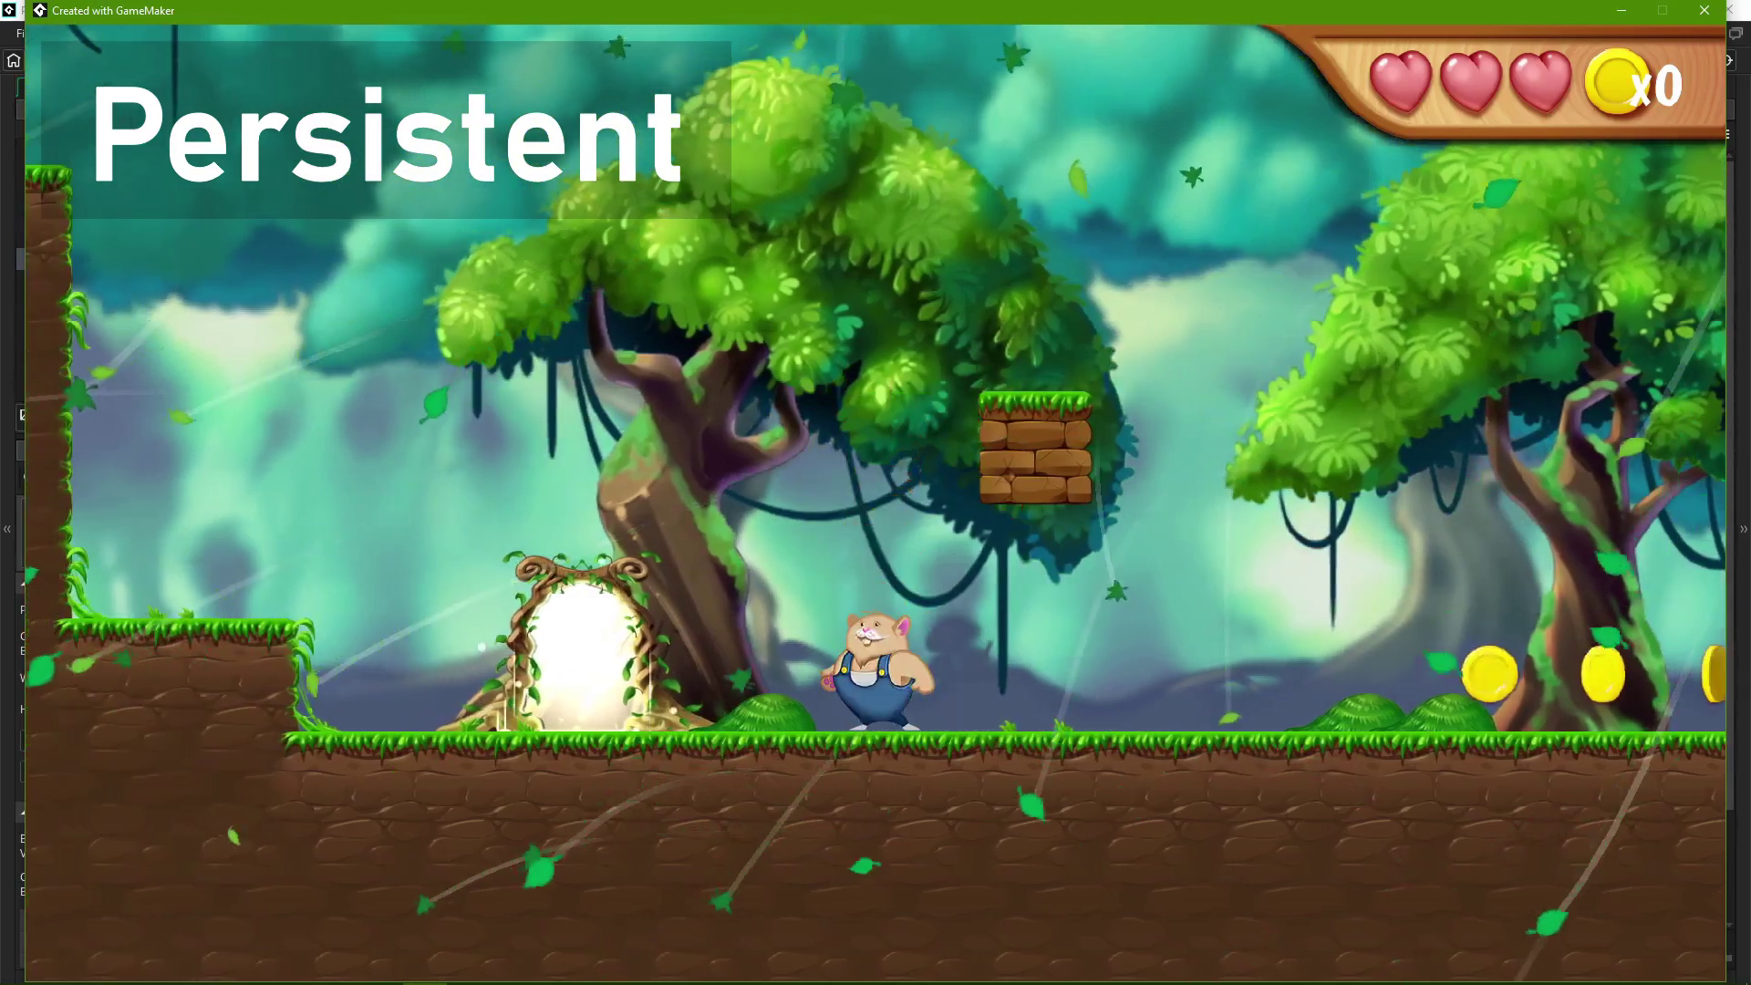
key("Right")
key("space")
key("Left")
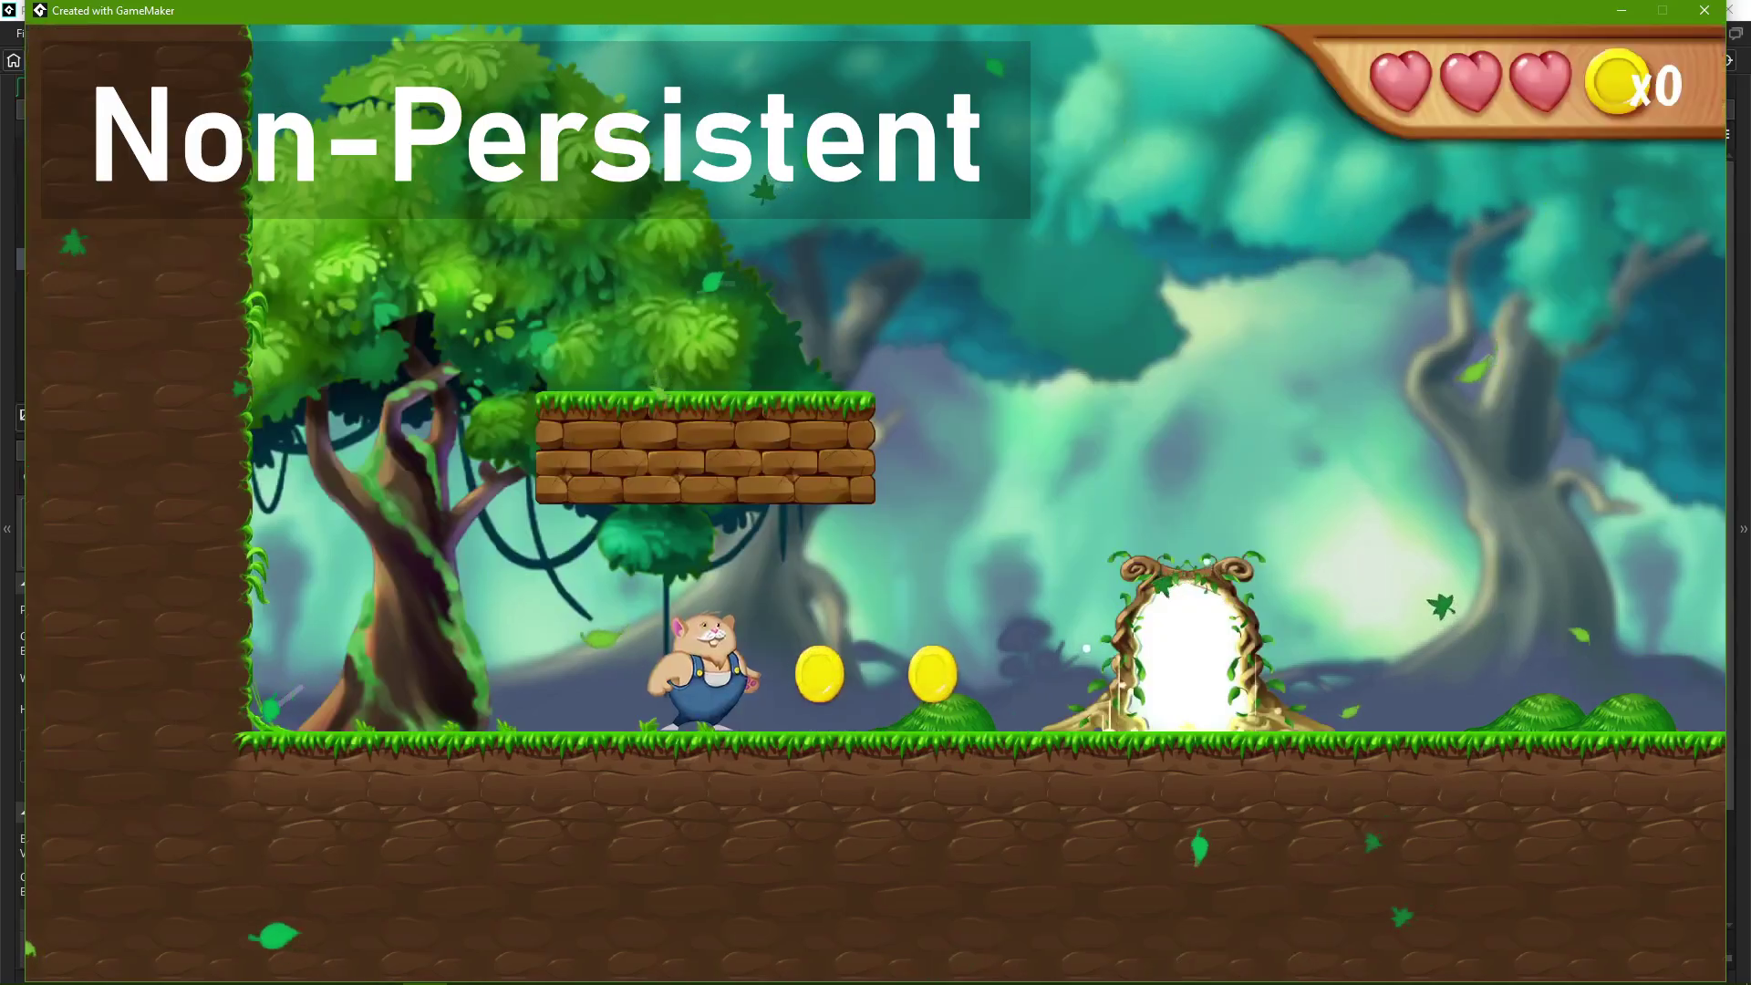
key("Right")
key("Right")
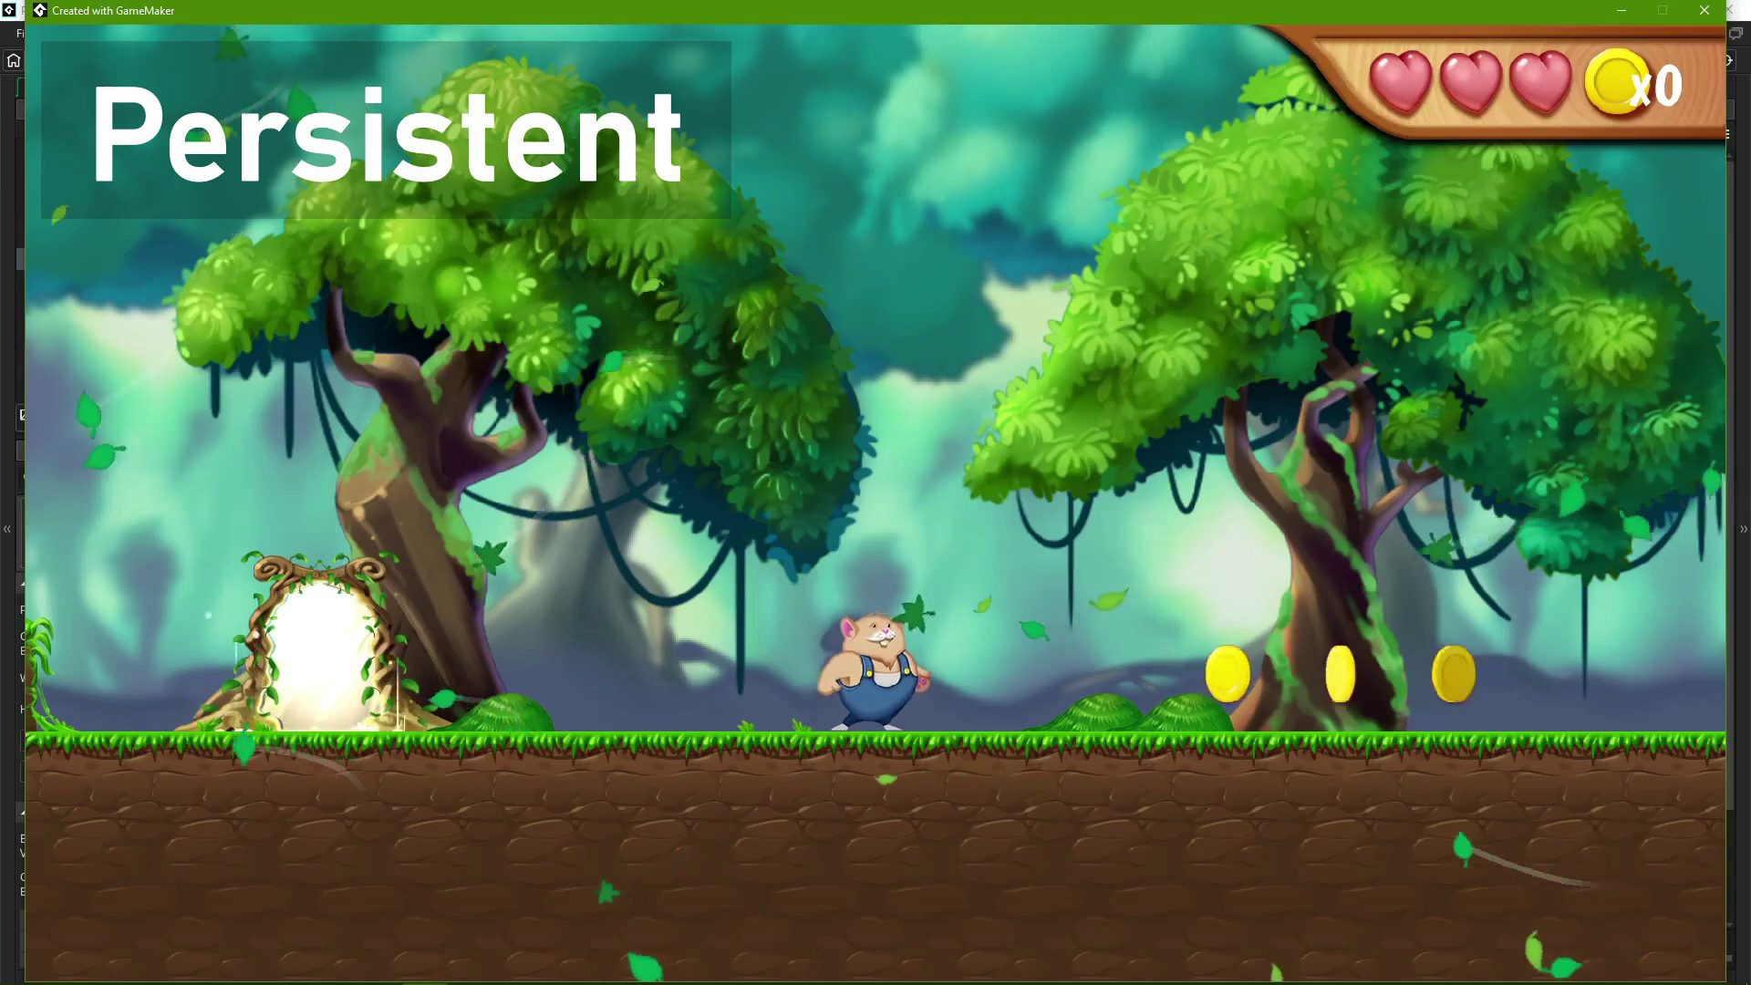
key("Left")
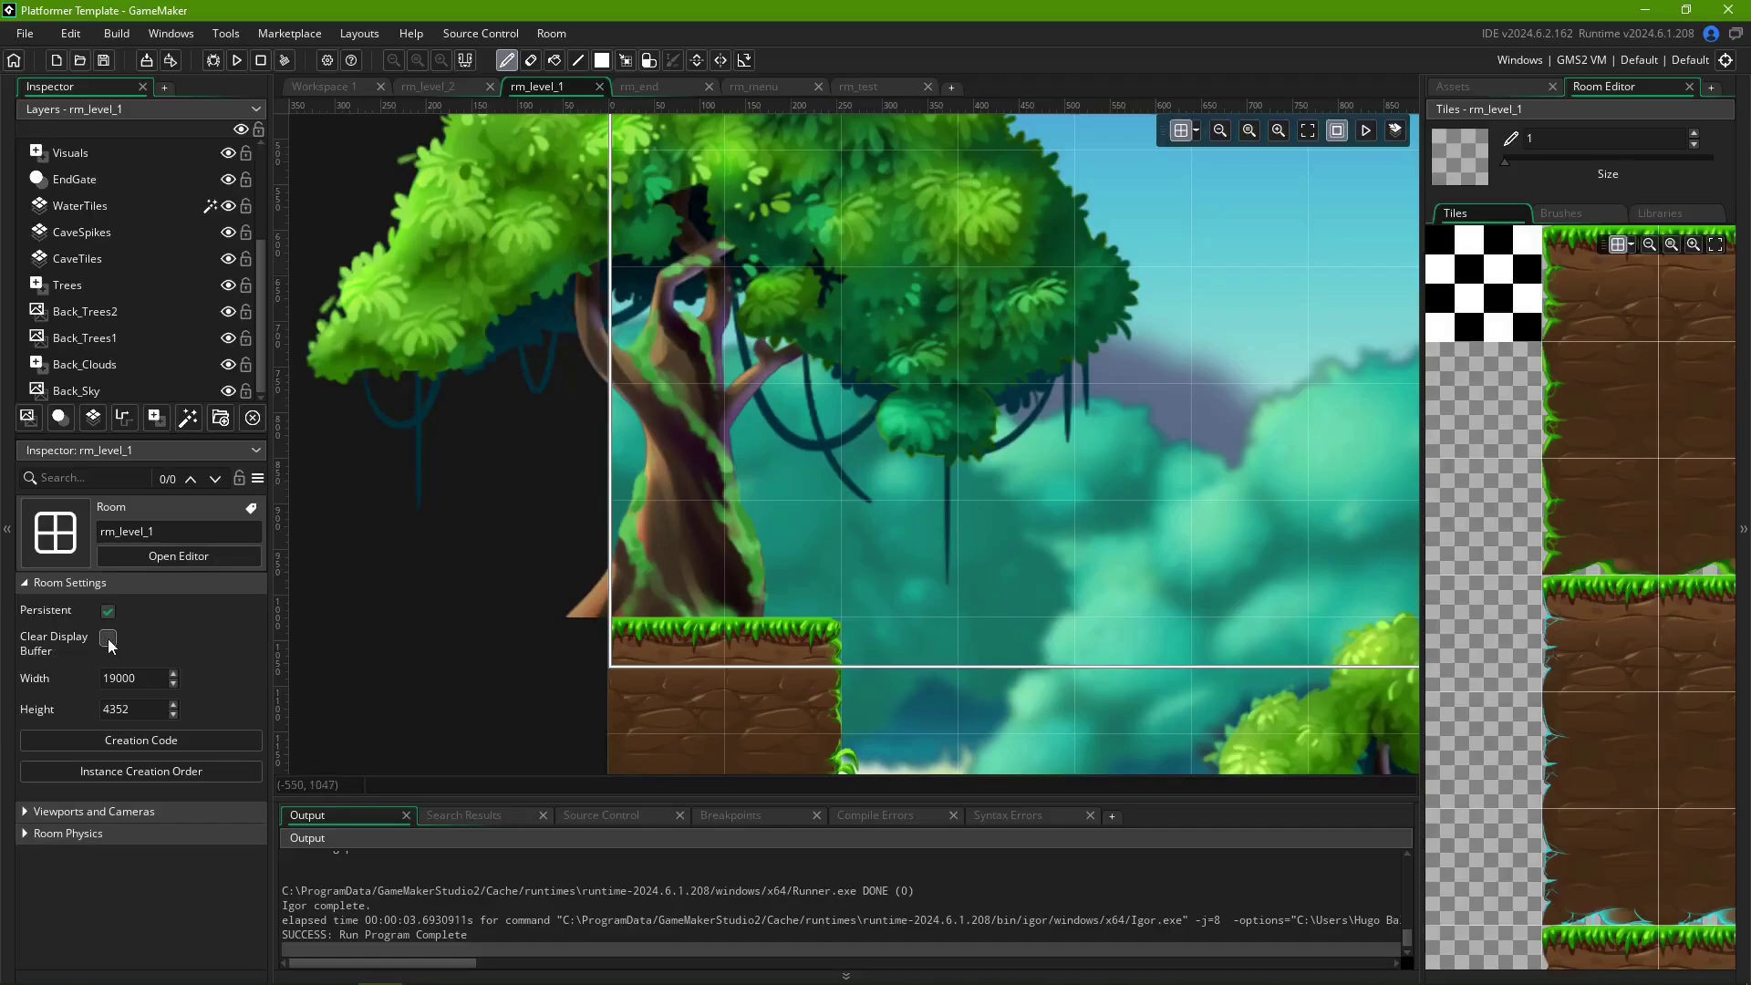
- Run the game with rm_level_1's Clear Display Buffer disabled and again with it enabled to compare the rendering
left_click(236, 60)
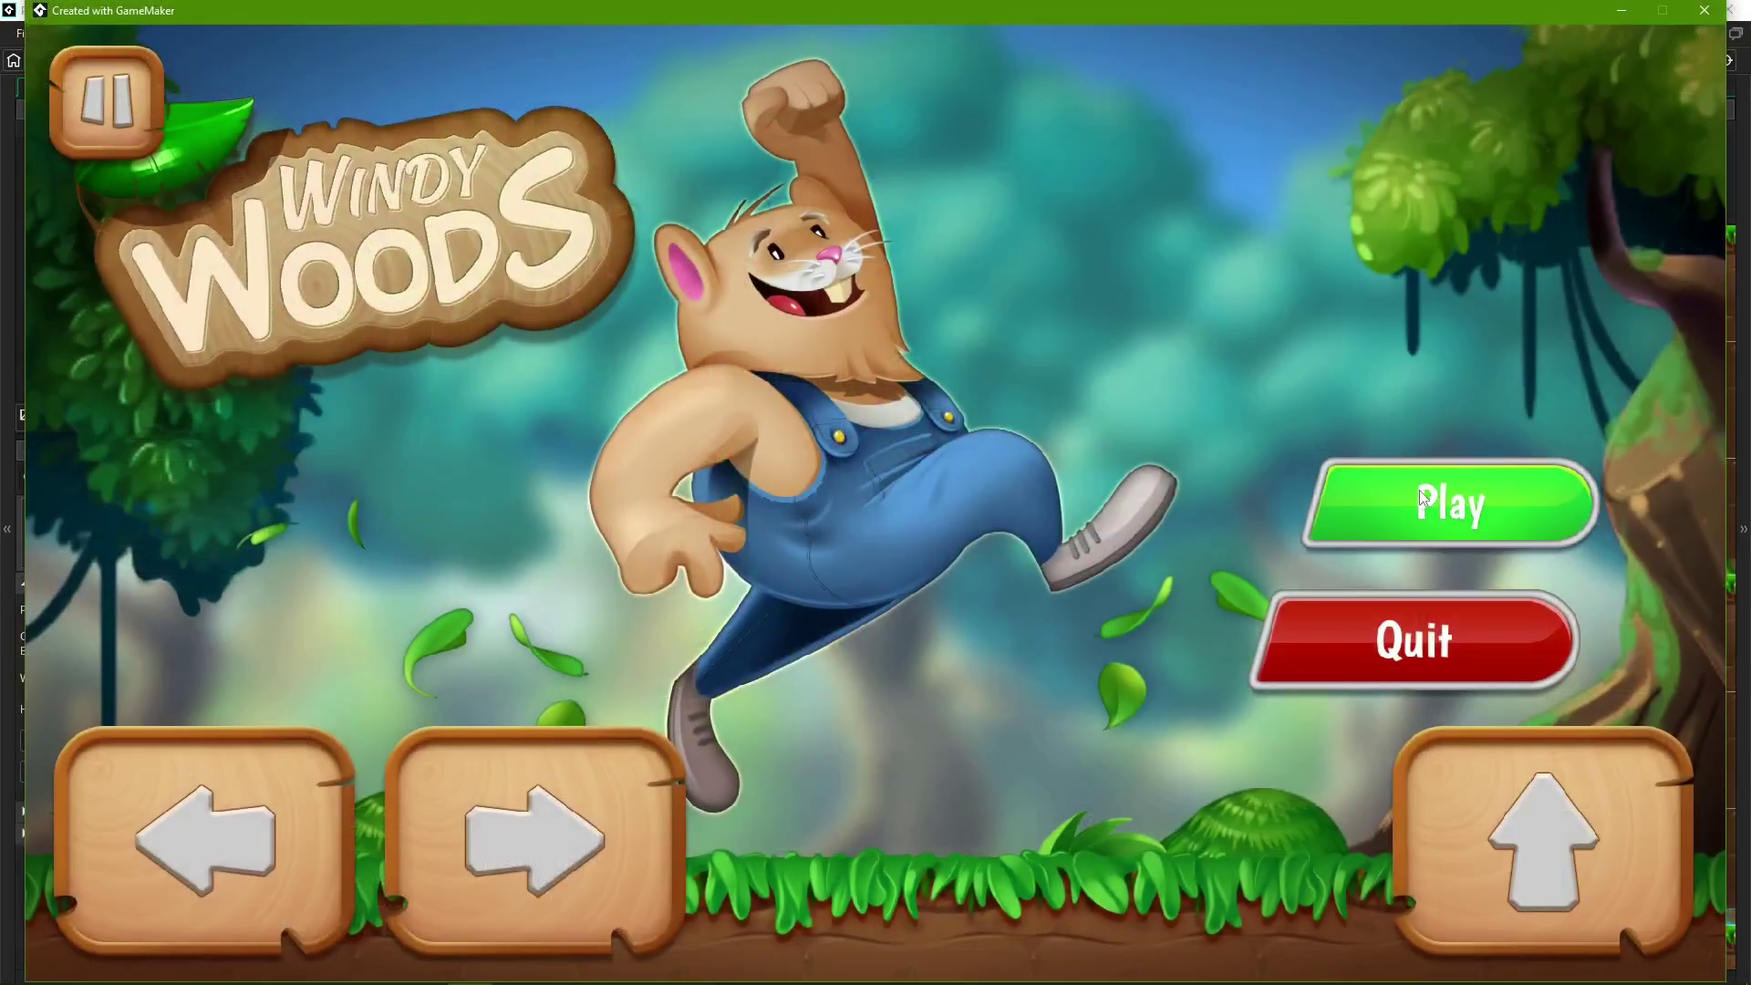
left_click(1425, 498)
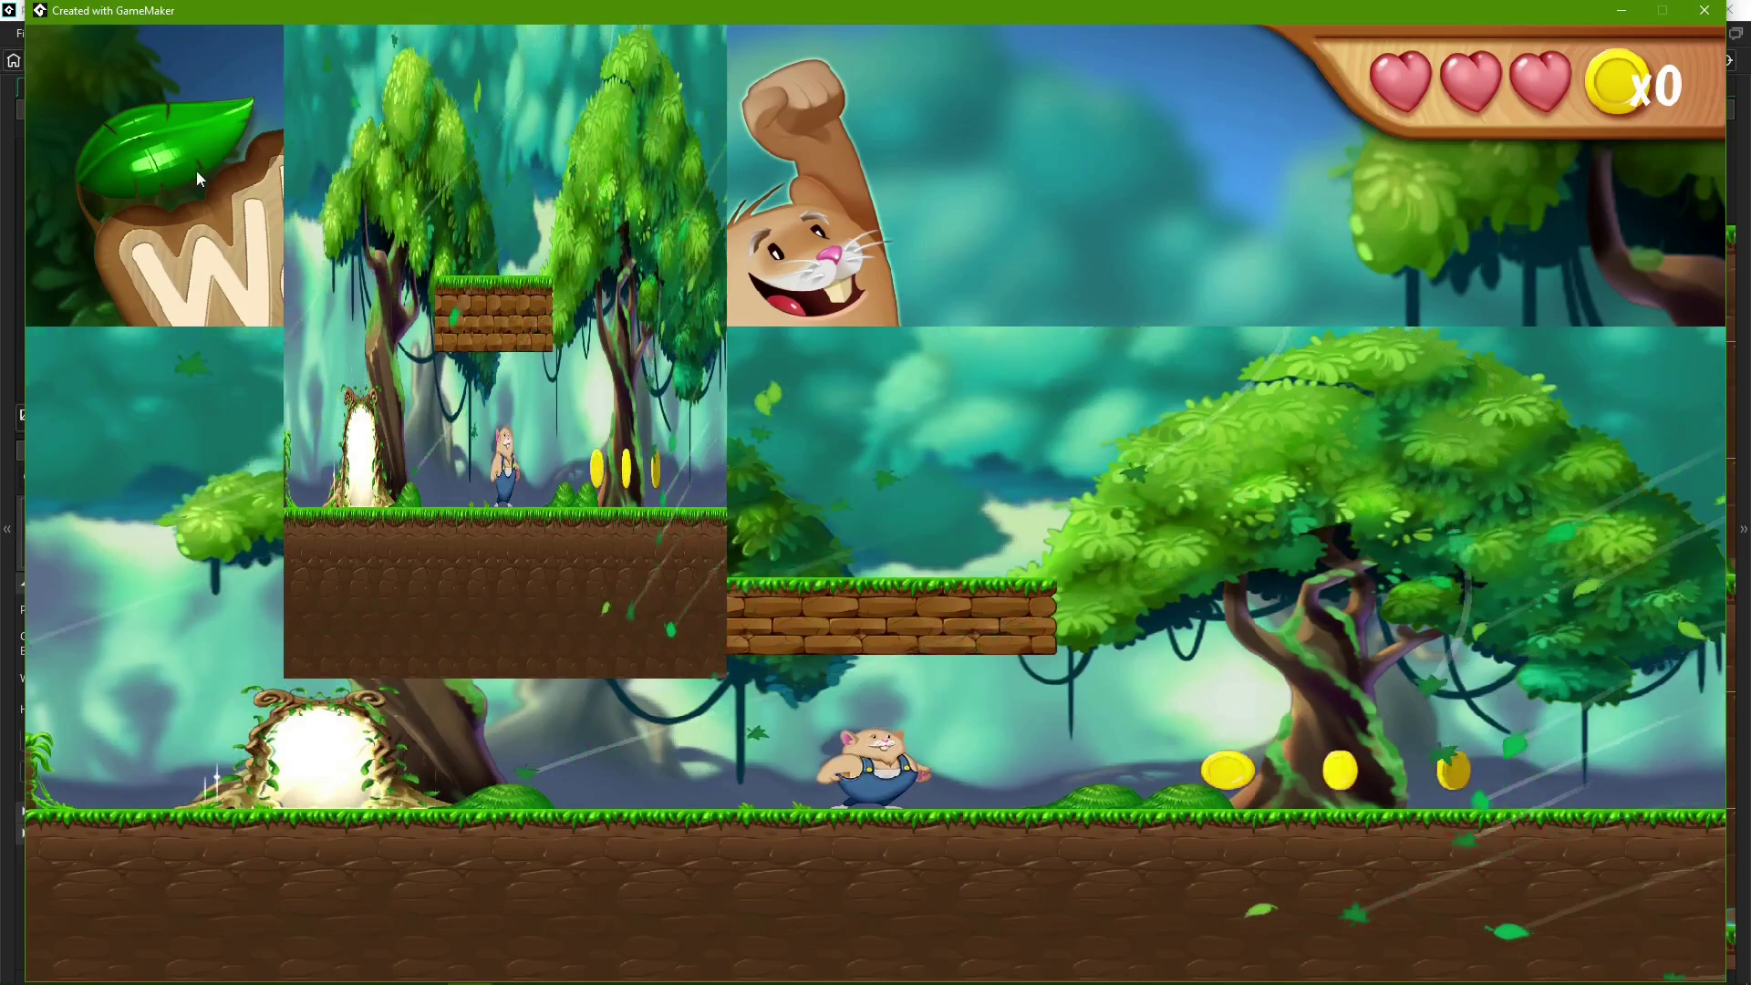
left_click(1702, 12)
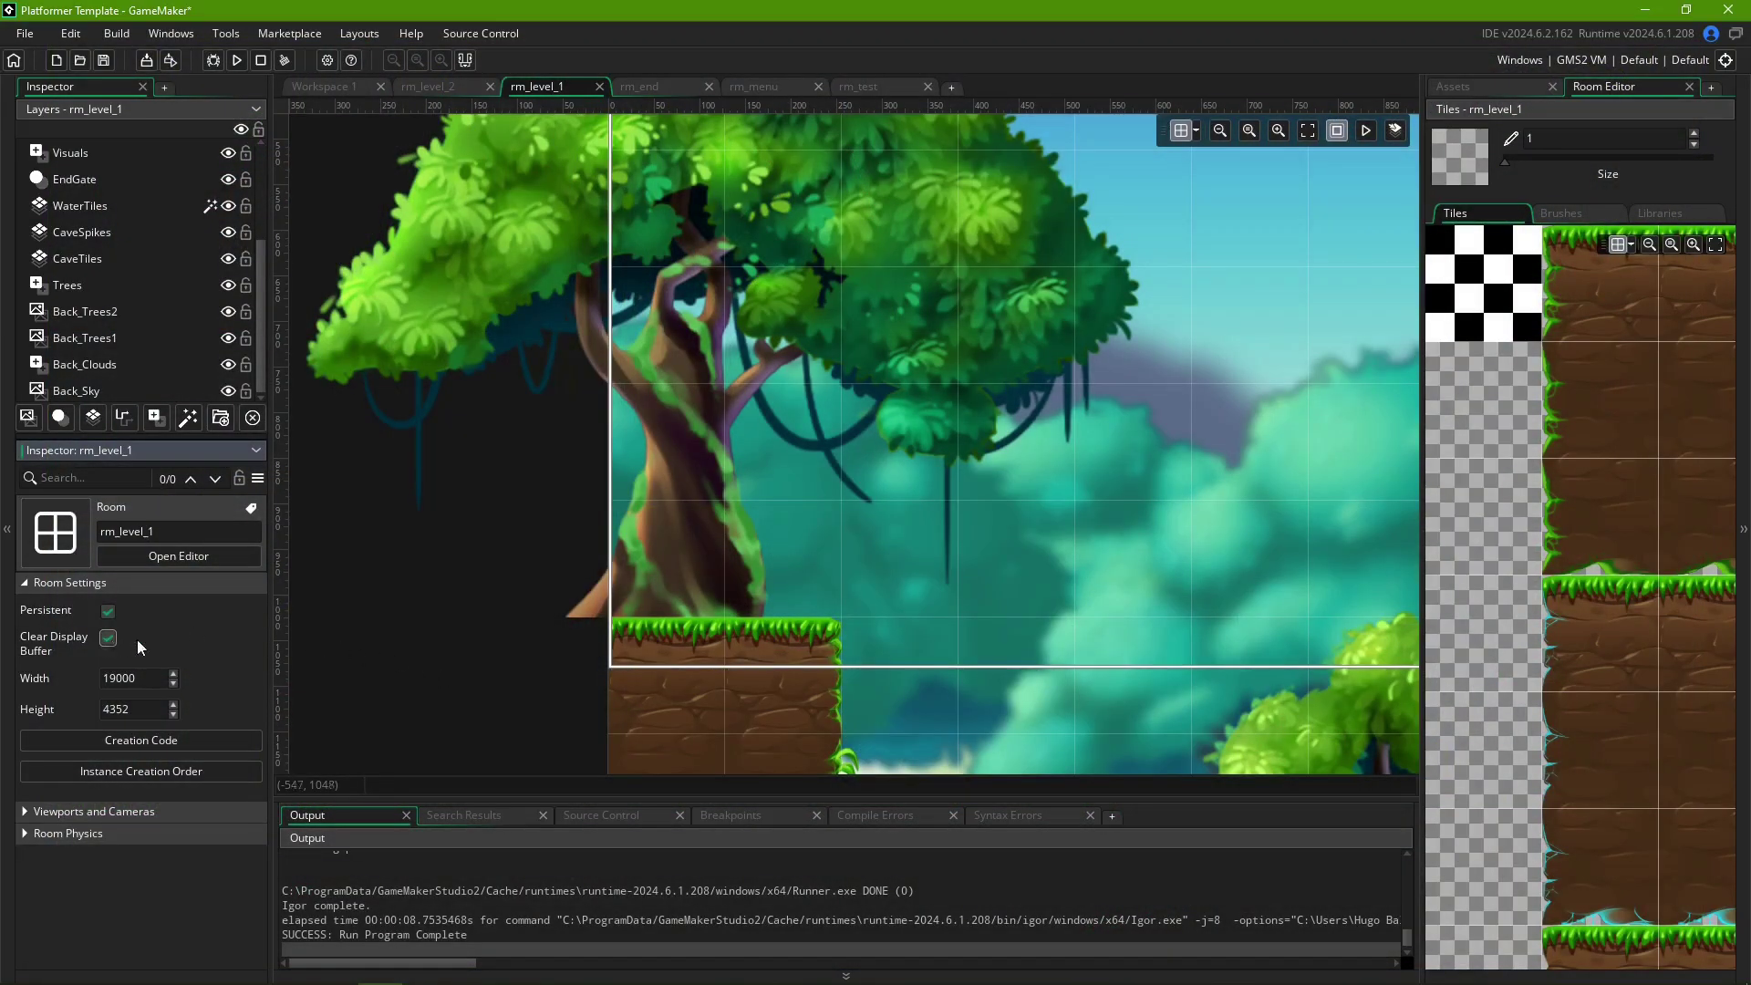
left_click(238, 61)
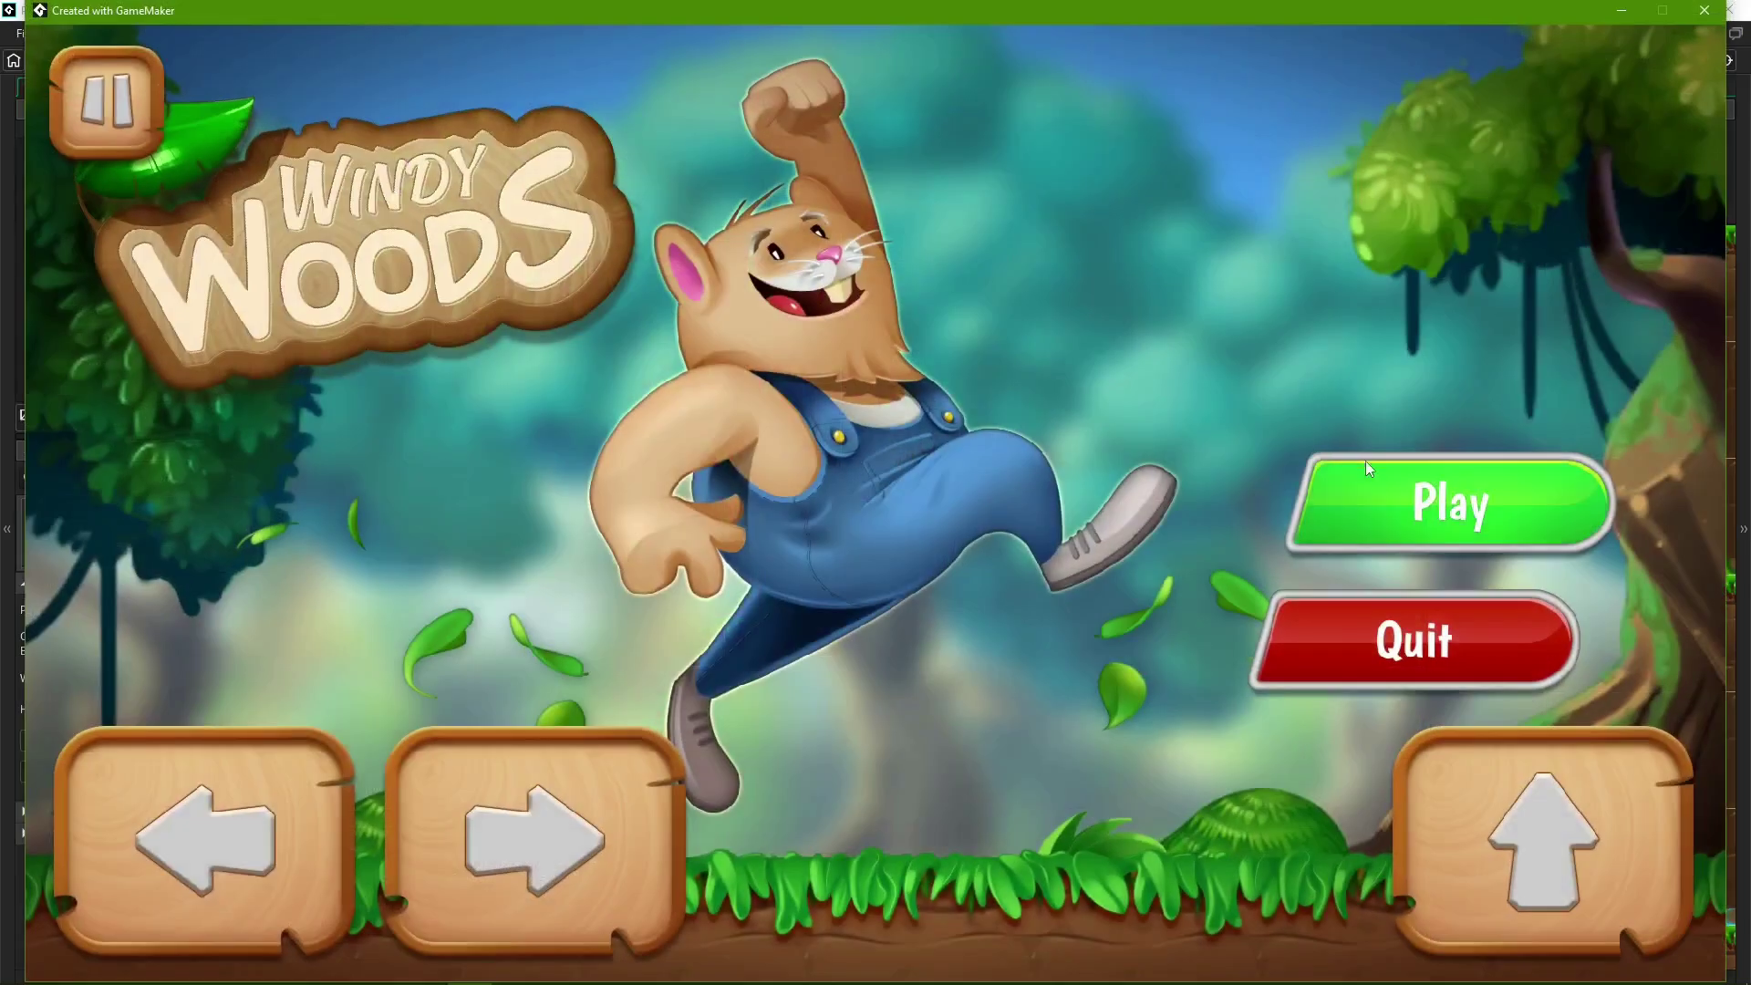
left_click(1386, 484)
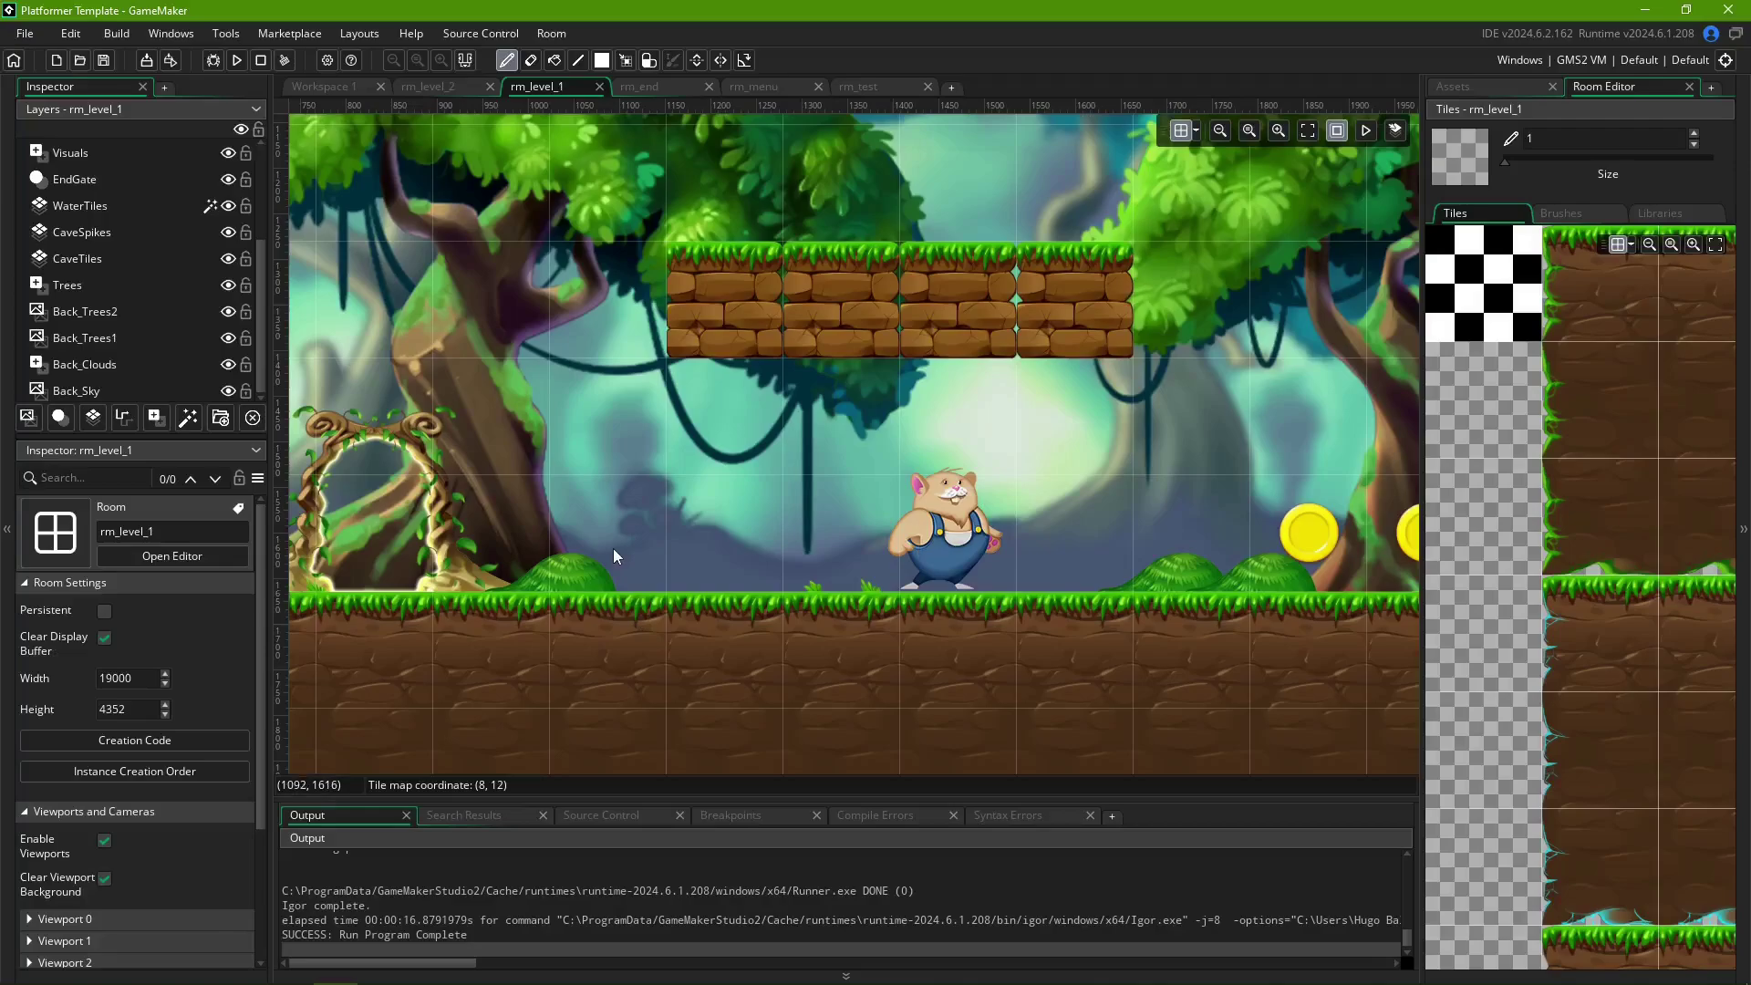
- Add show_message("Entered Level 1!") to rm_level_1's creation code, run the game, and dismiss the message
left_click(201, 737)
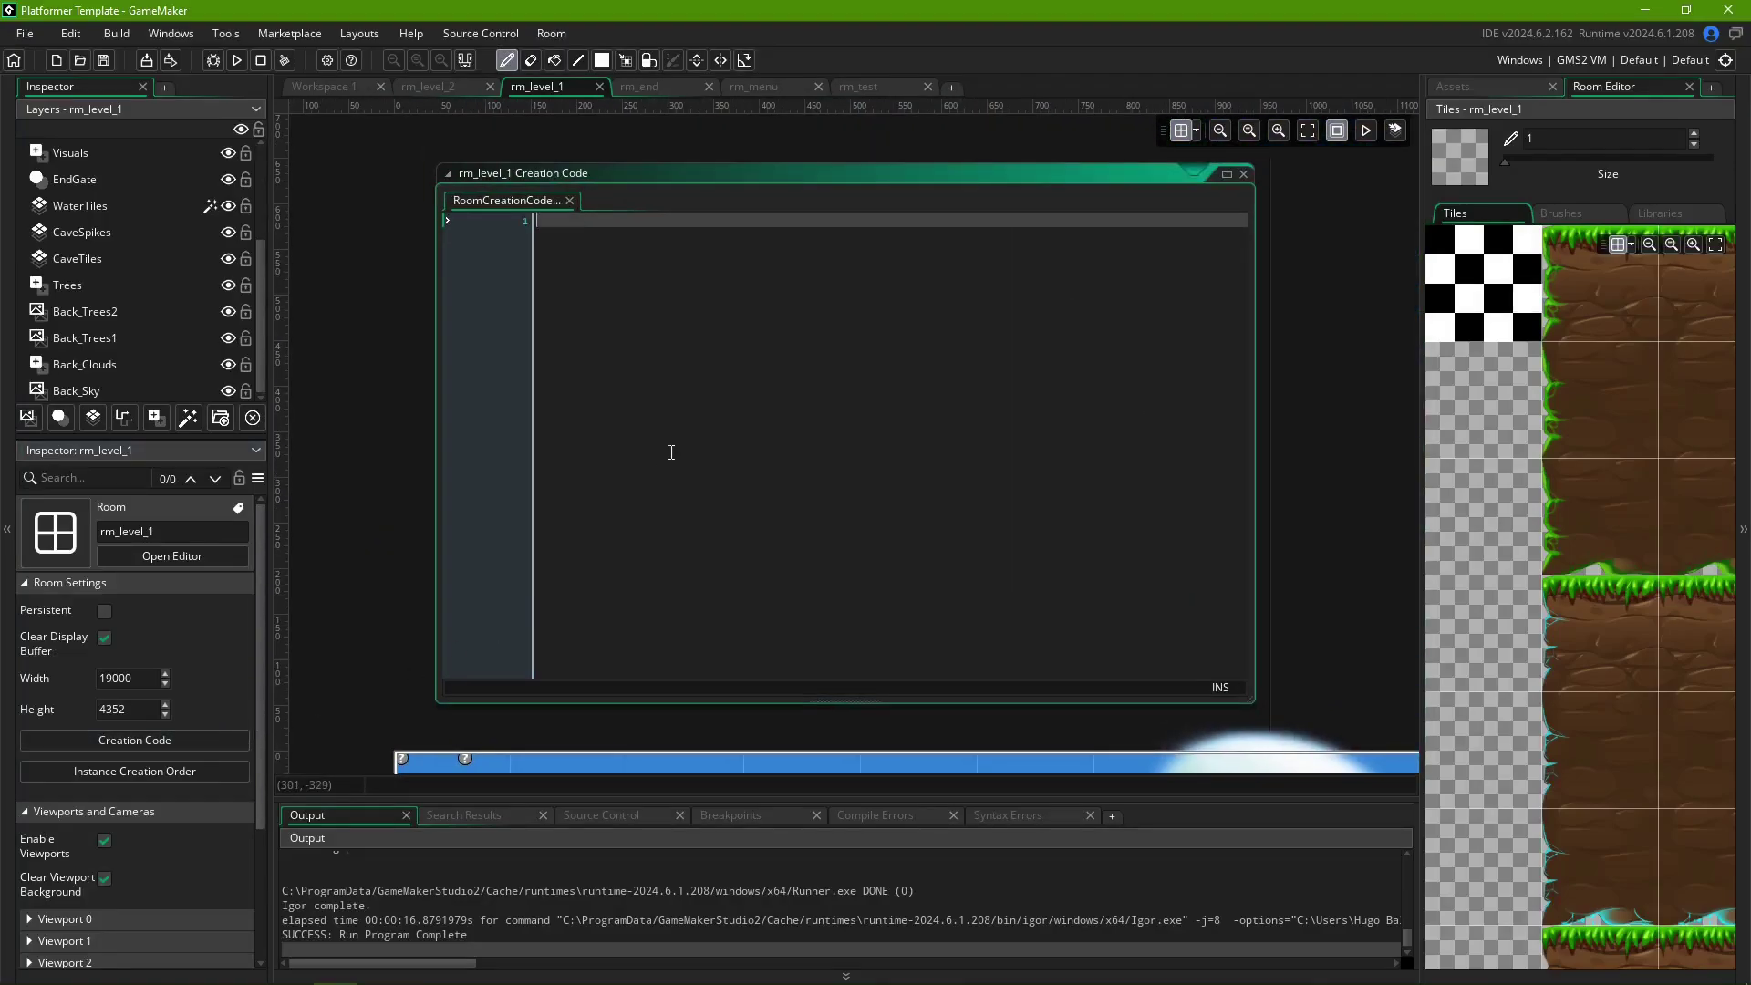
type("show_message(\"")
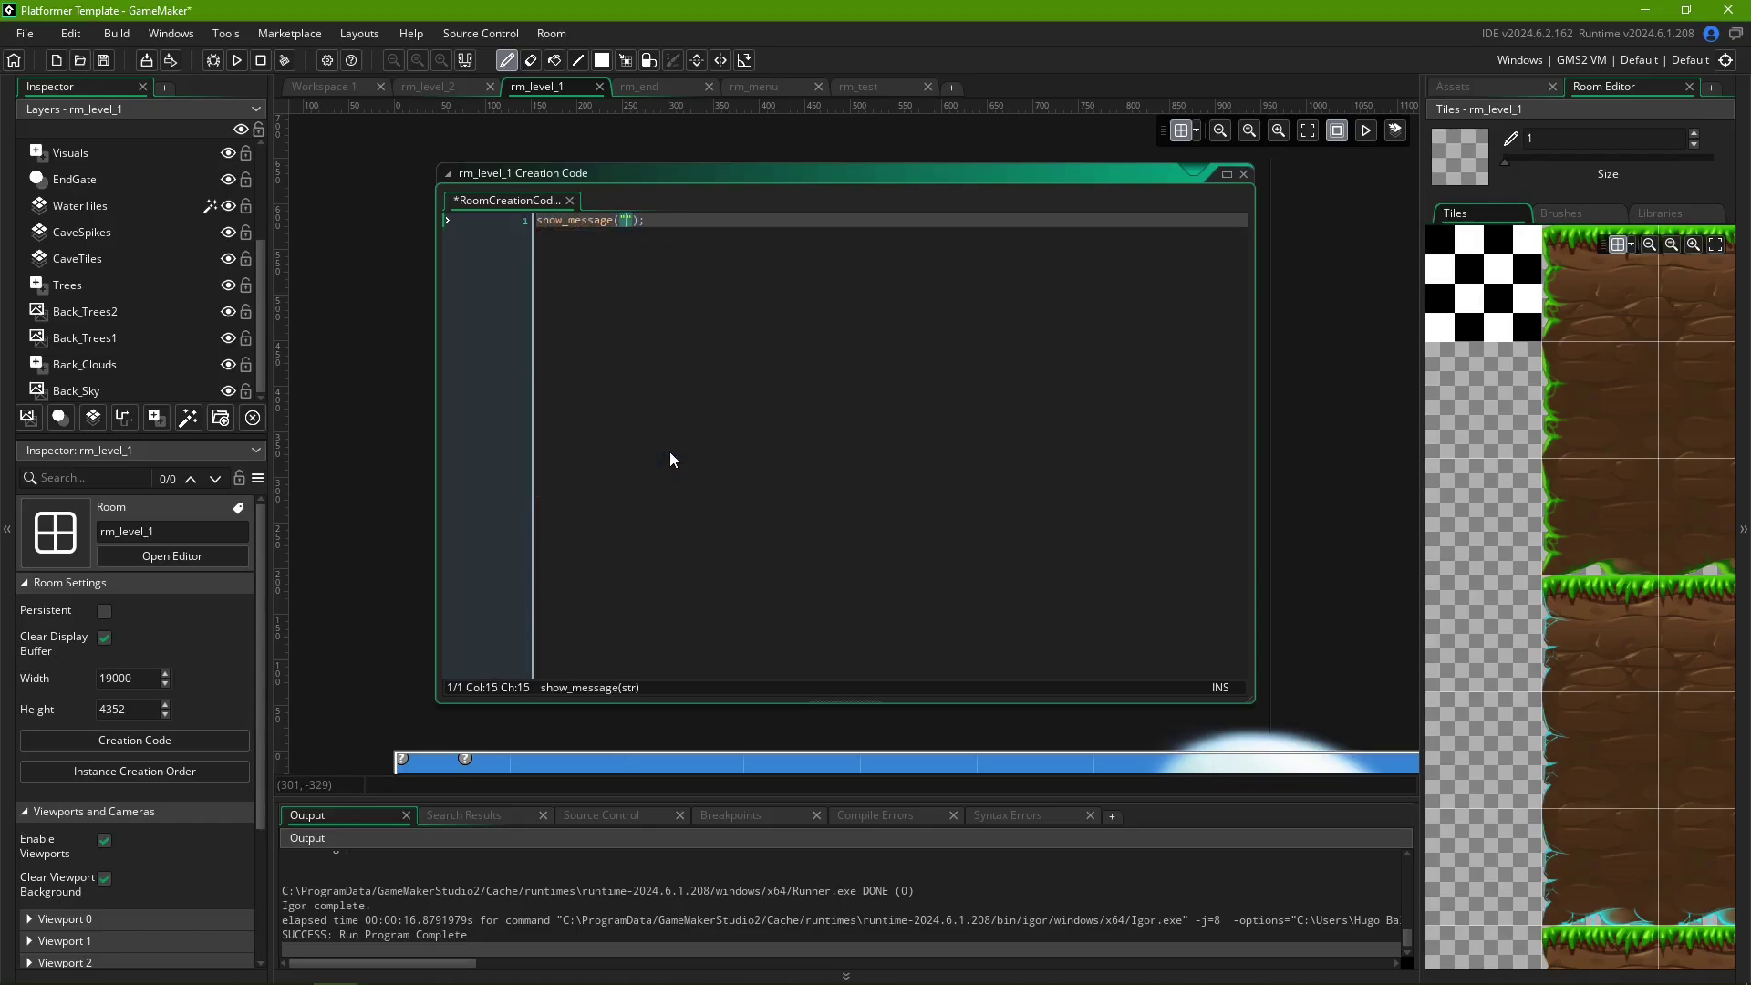
type("Entered Level 1!")
key("F5")
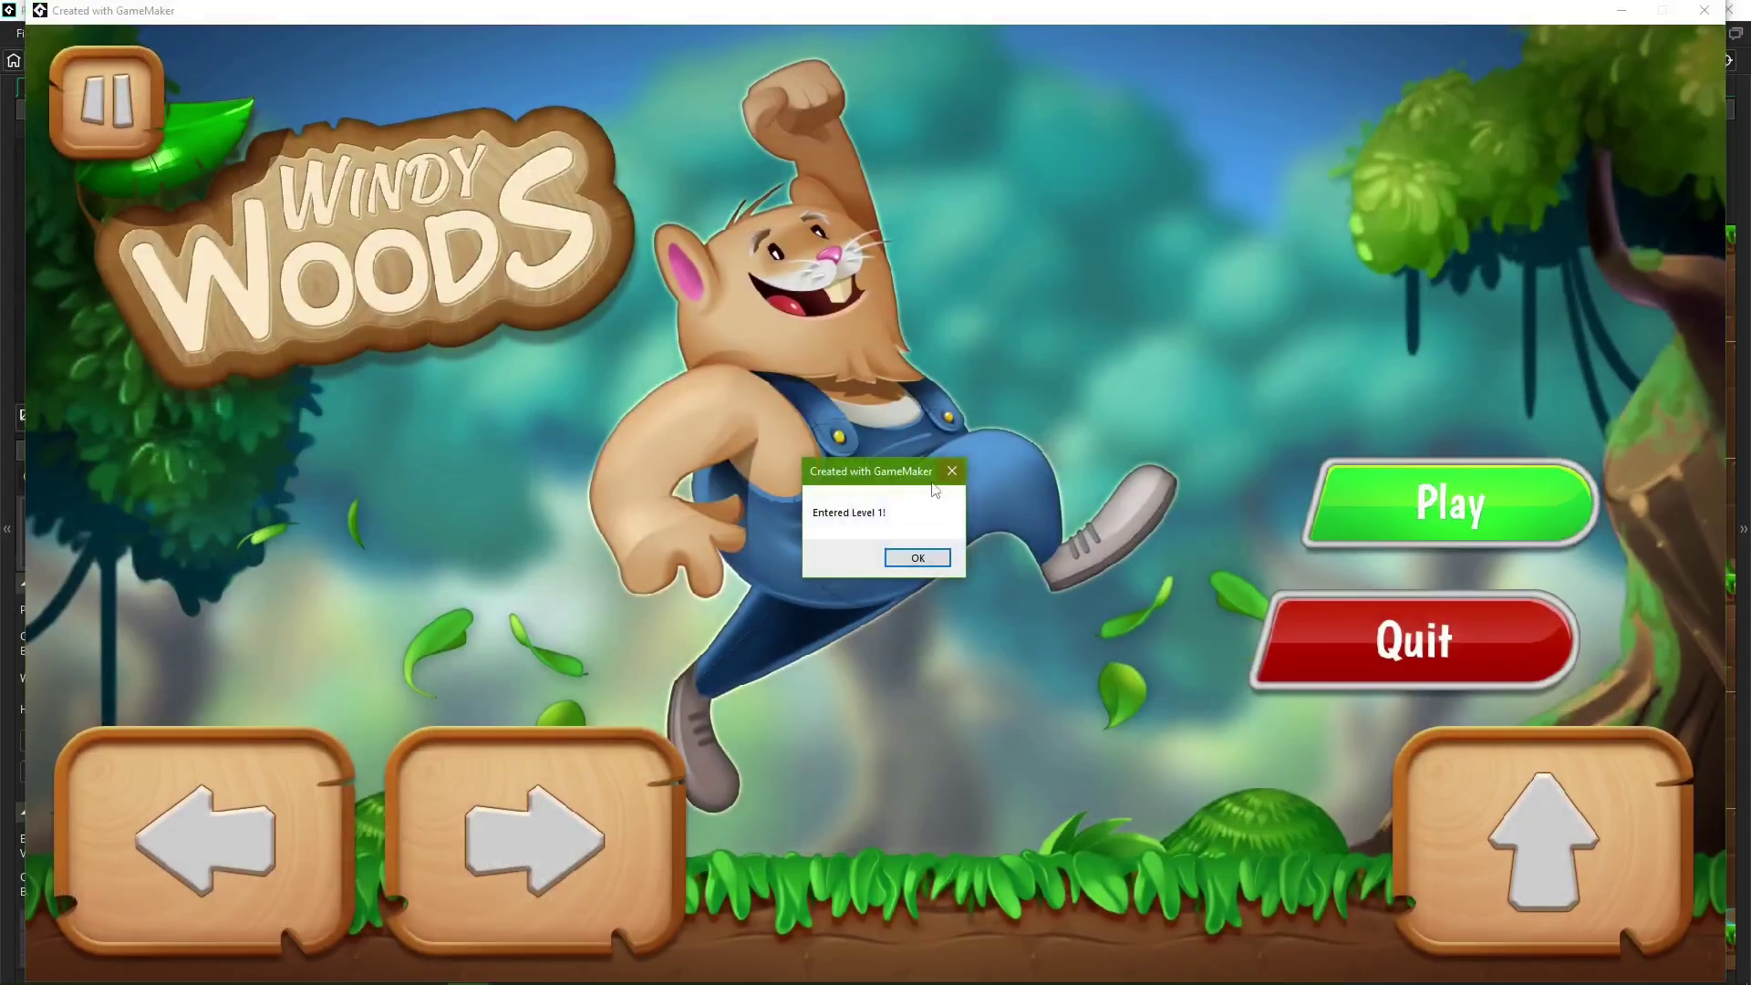
left_click(917, 559)
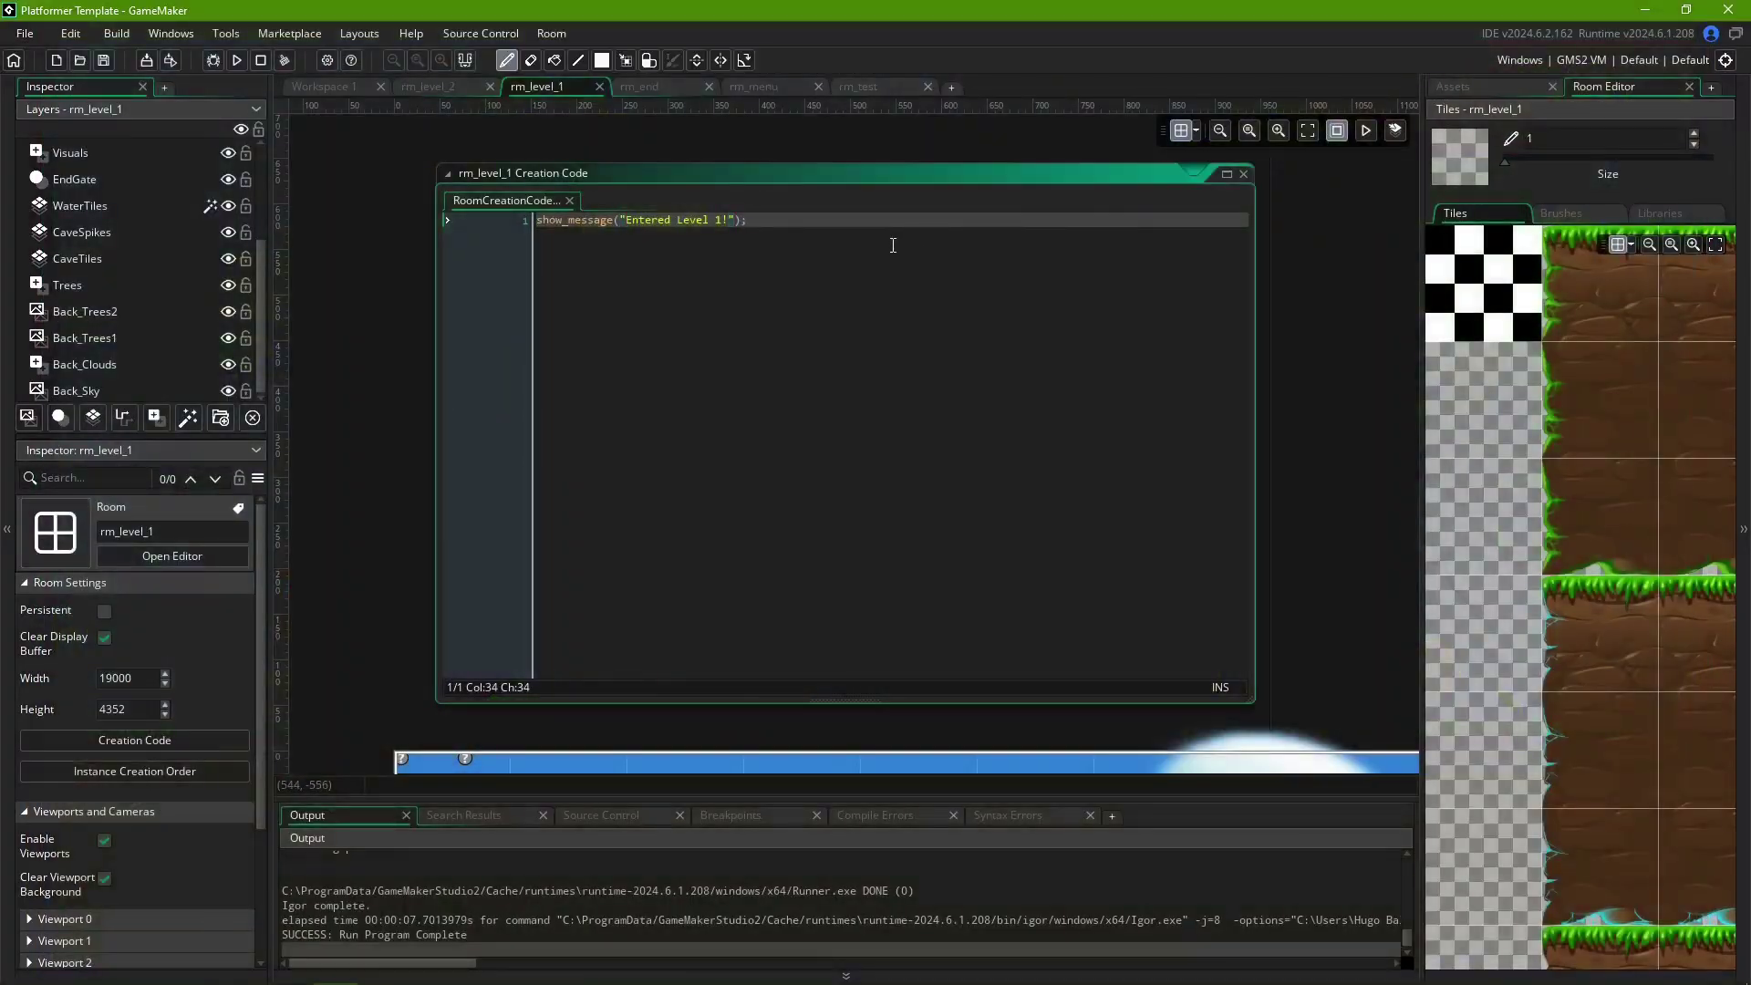
- Add global.has_played_level_1 = true; above the message in rm_level_1's creation code and save the project
type("global.has_played_level_1 = true;")
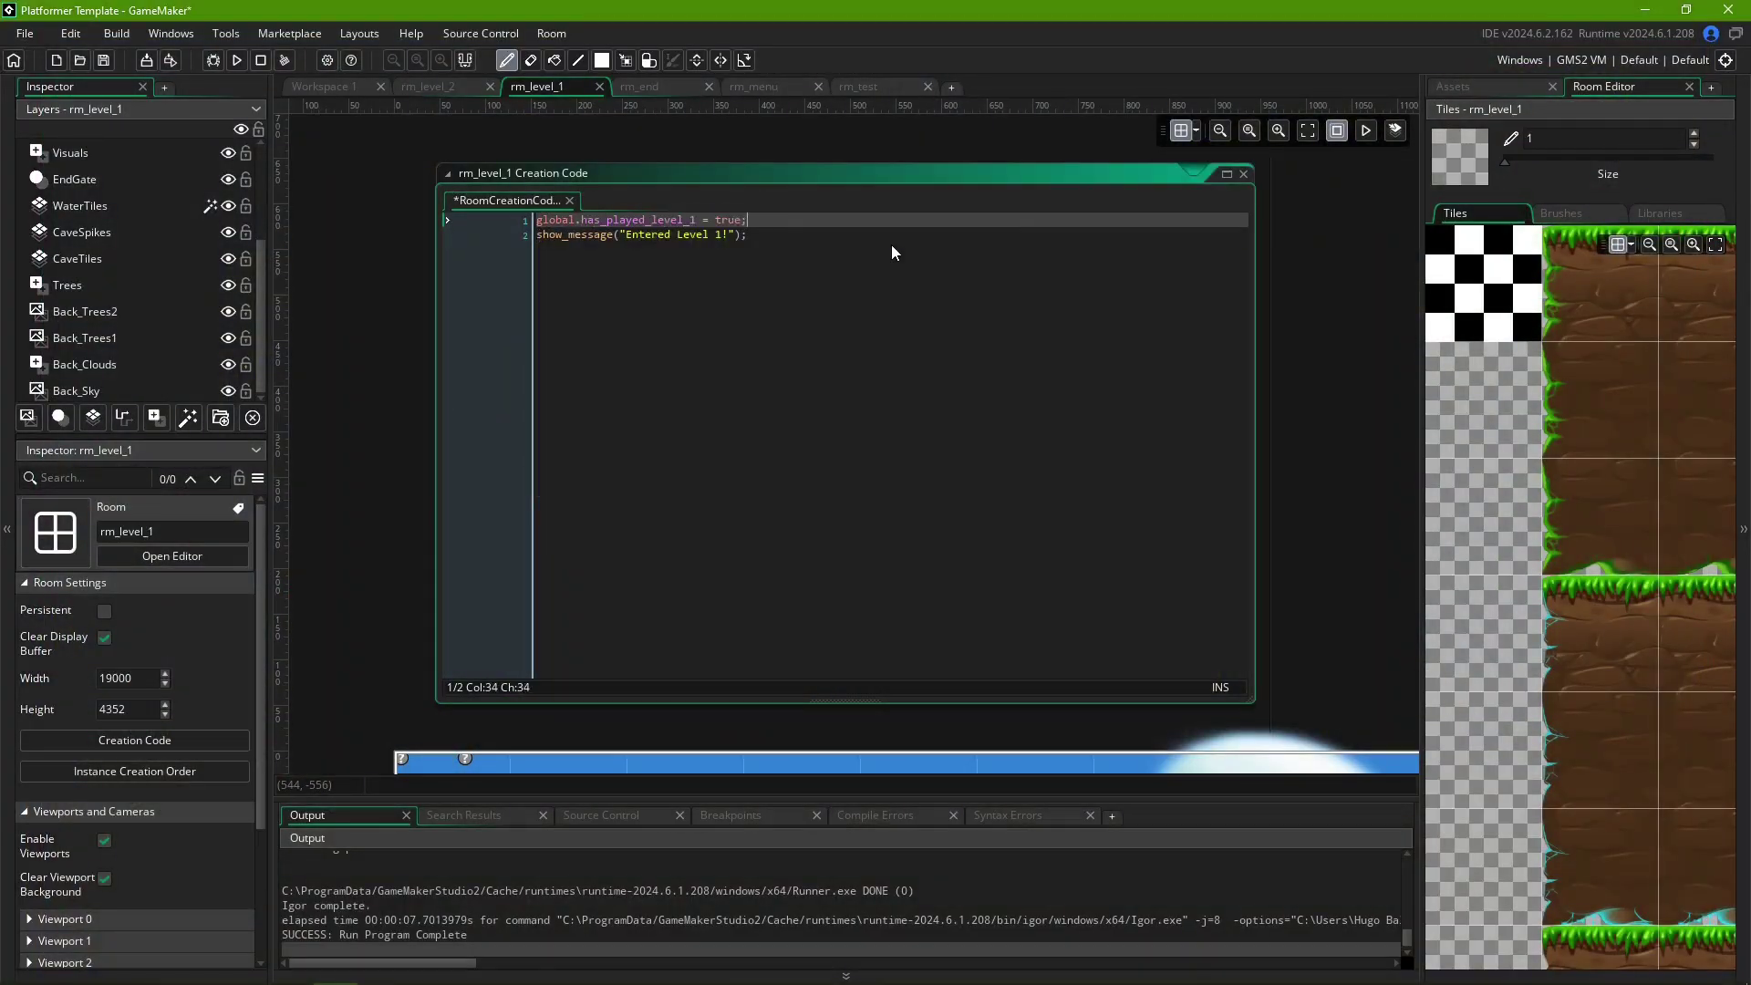
key("ctrl+s")
- Move the existing creation code into the else branch of an if statement checking variable_global_exists("has_played_level_1")
key("Home")
key("Return")
key("Return")
key("Up")
key("Up")
type("if (variable_global_exists(\"has_played_level_1\") {")
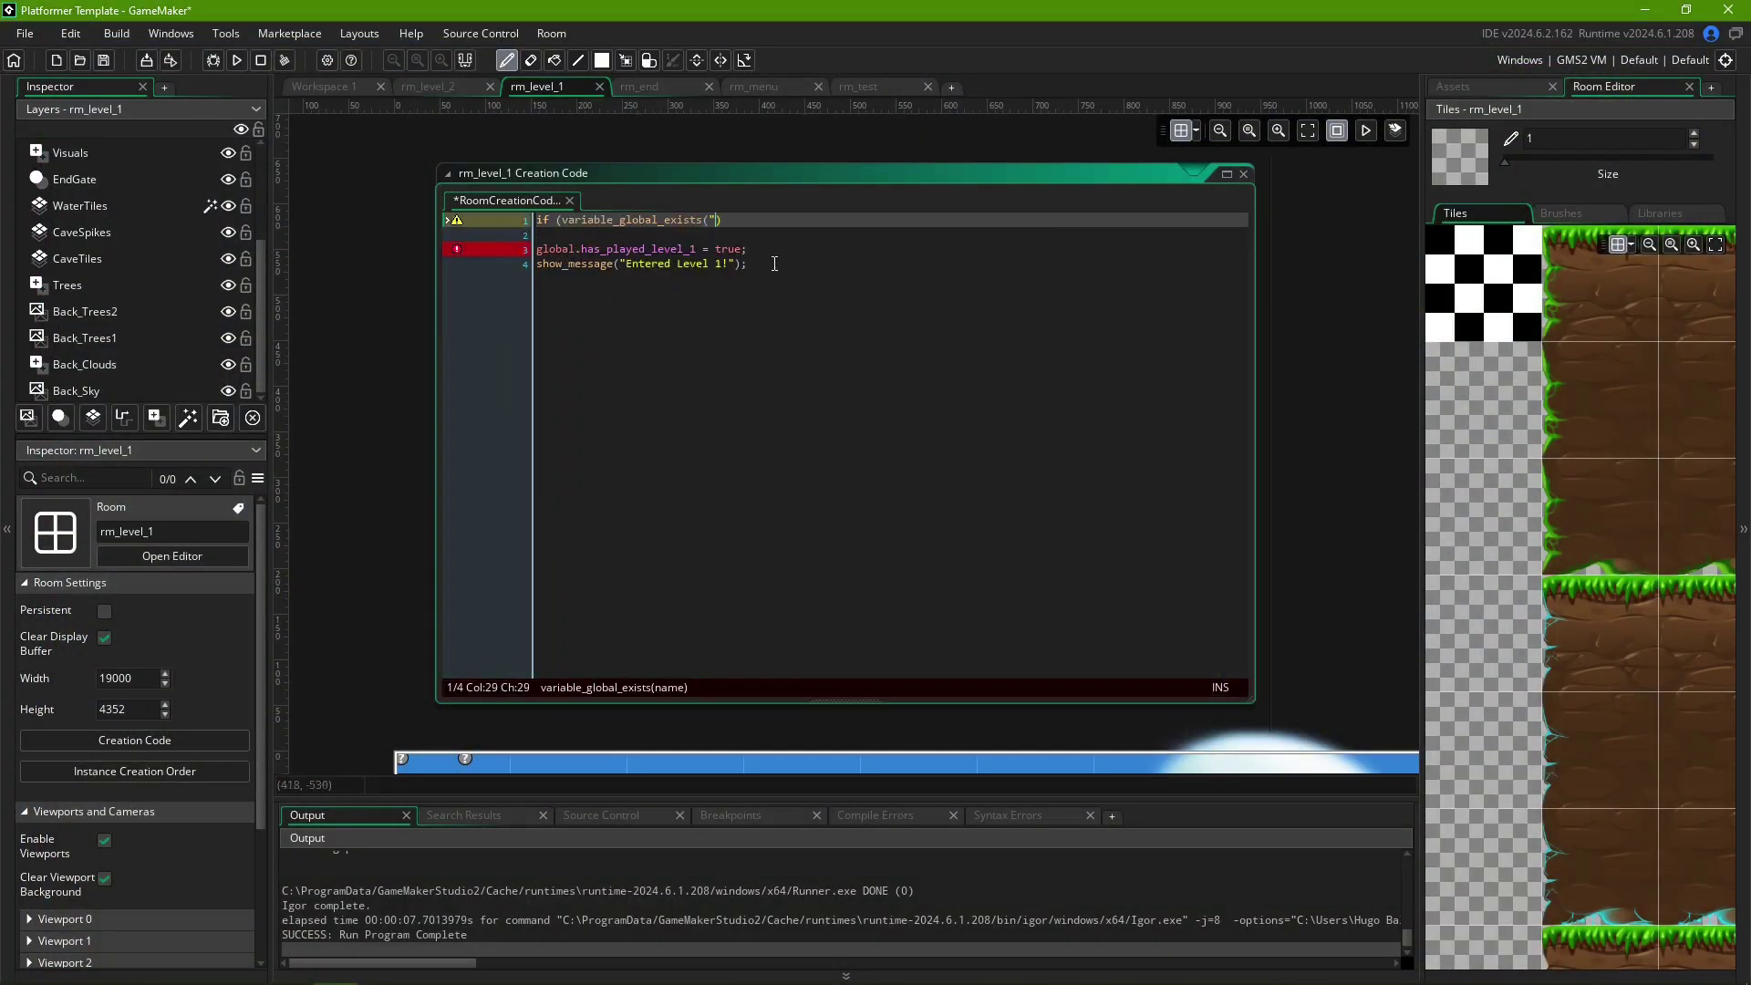
key("Return")
key("Return")
type("} else {")
key("Delete")
key("Down")
key("shift+Down")
key("Tab")
key("End")
- Fill the if branch with show_message("Re-entered Level 1!"); and obj_player.image_blend = c_green;
key("Return")
type("}")
key("Up")
key("Up")
key("Up")
key("Up")
type("show_message(\"")
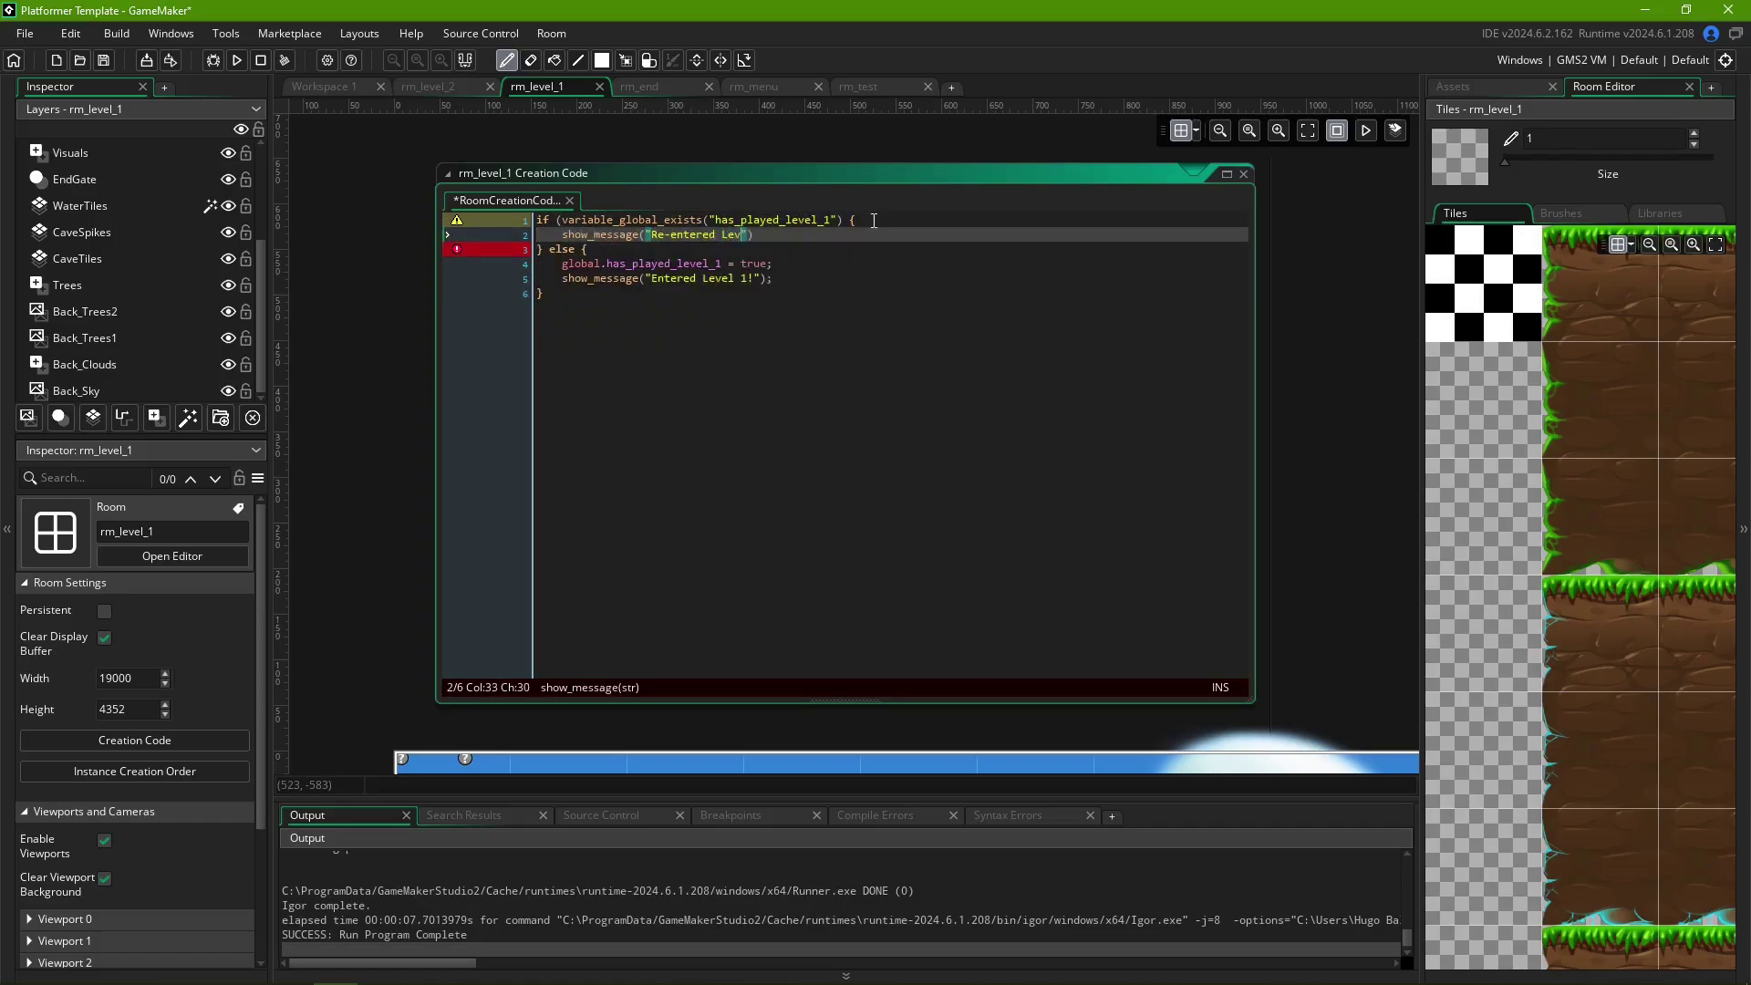
key("Return")
type("obj_player.image_blend = c_green;")
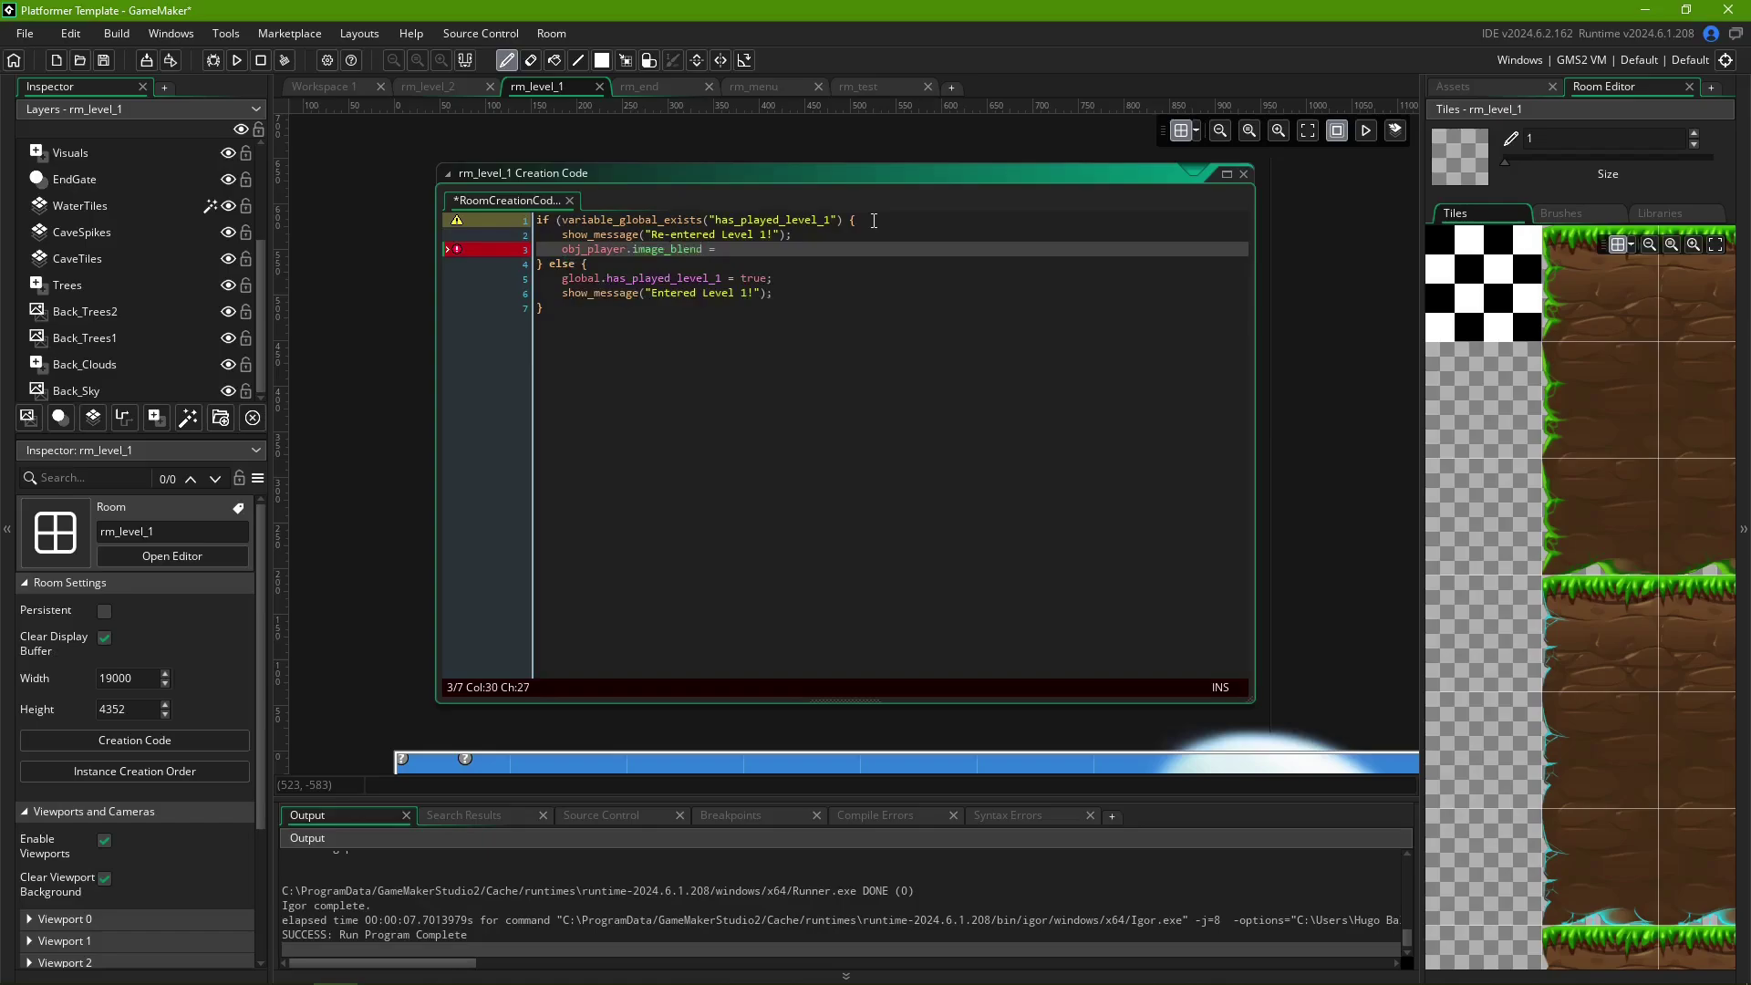
- Add the missing closing parenthesis to the if condition and run the game to test re-entering level 1
left_click(847, 220)
type(")")
left_click(236, 60)
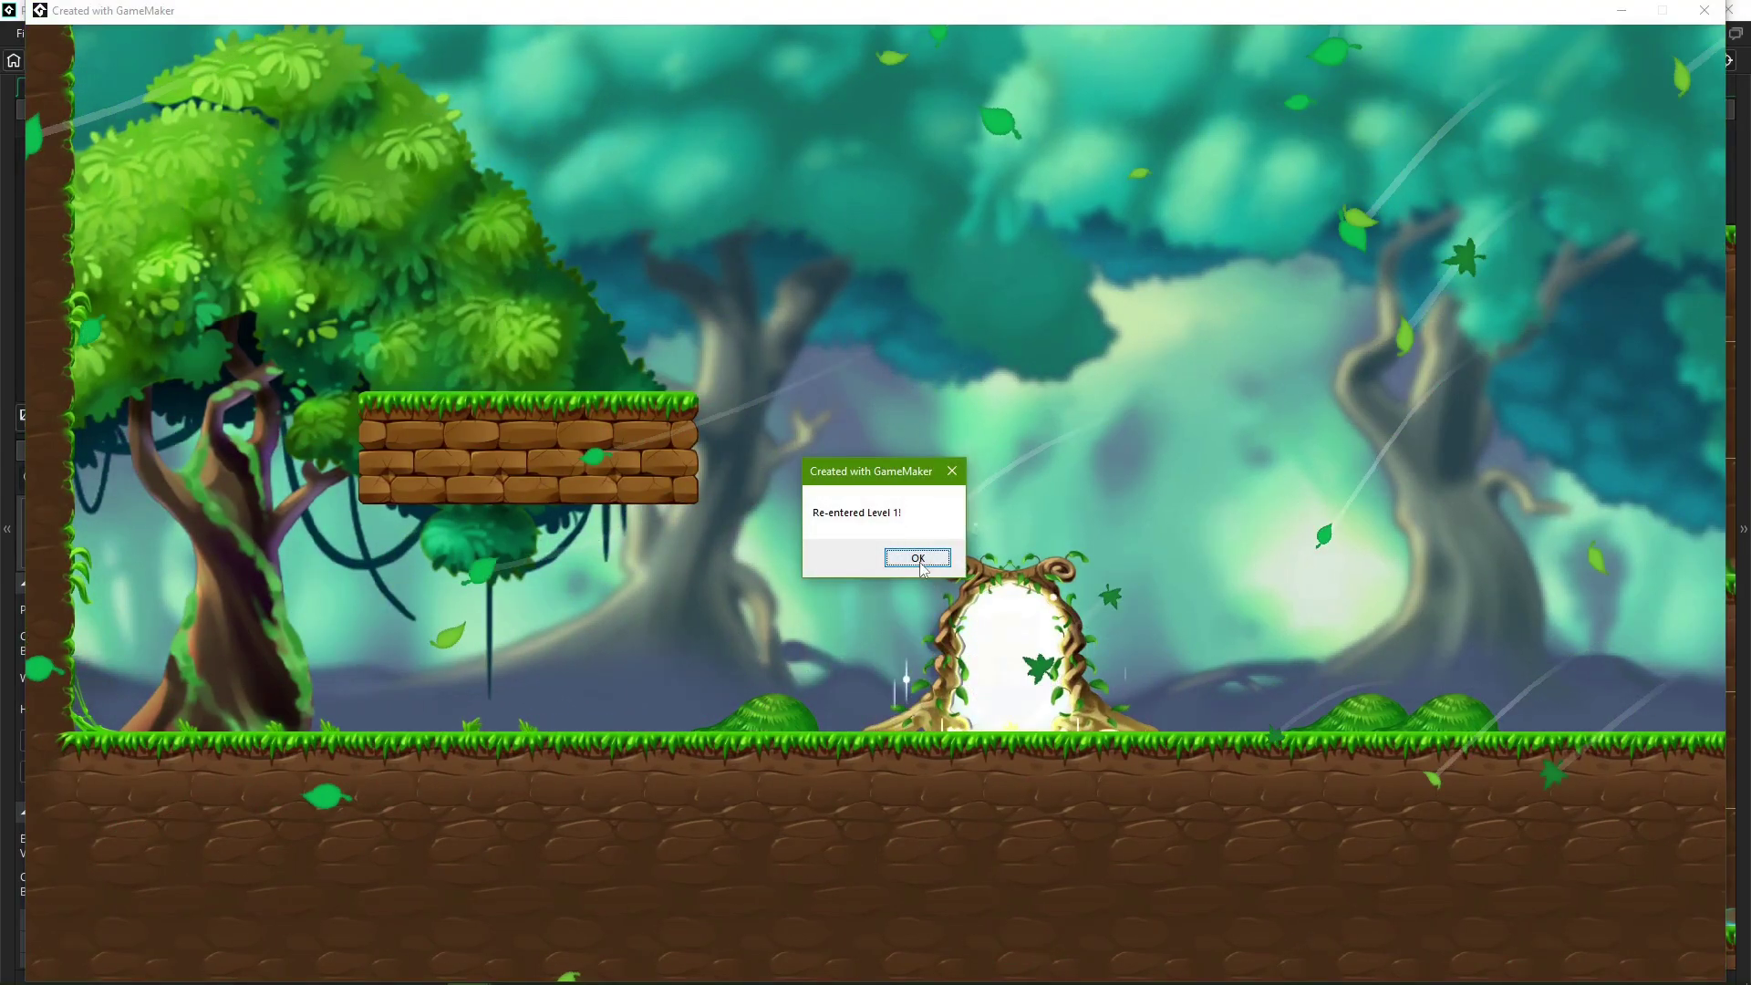
left_click(915, 555)
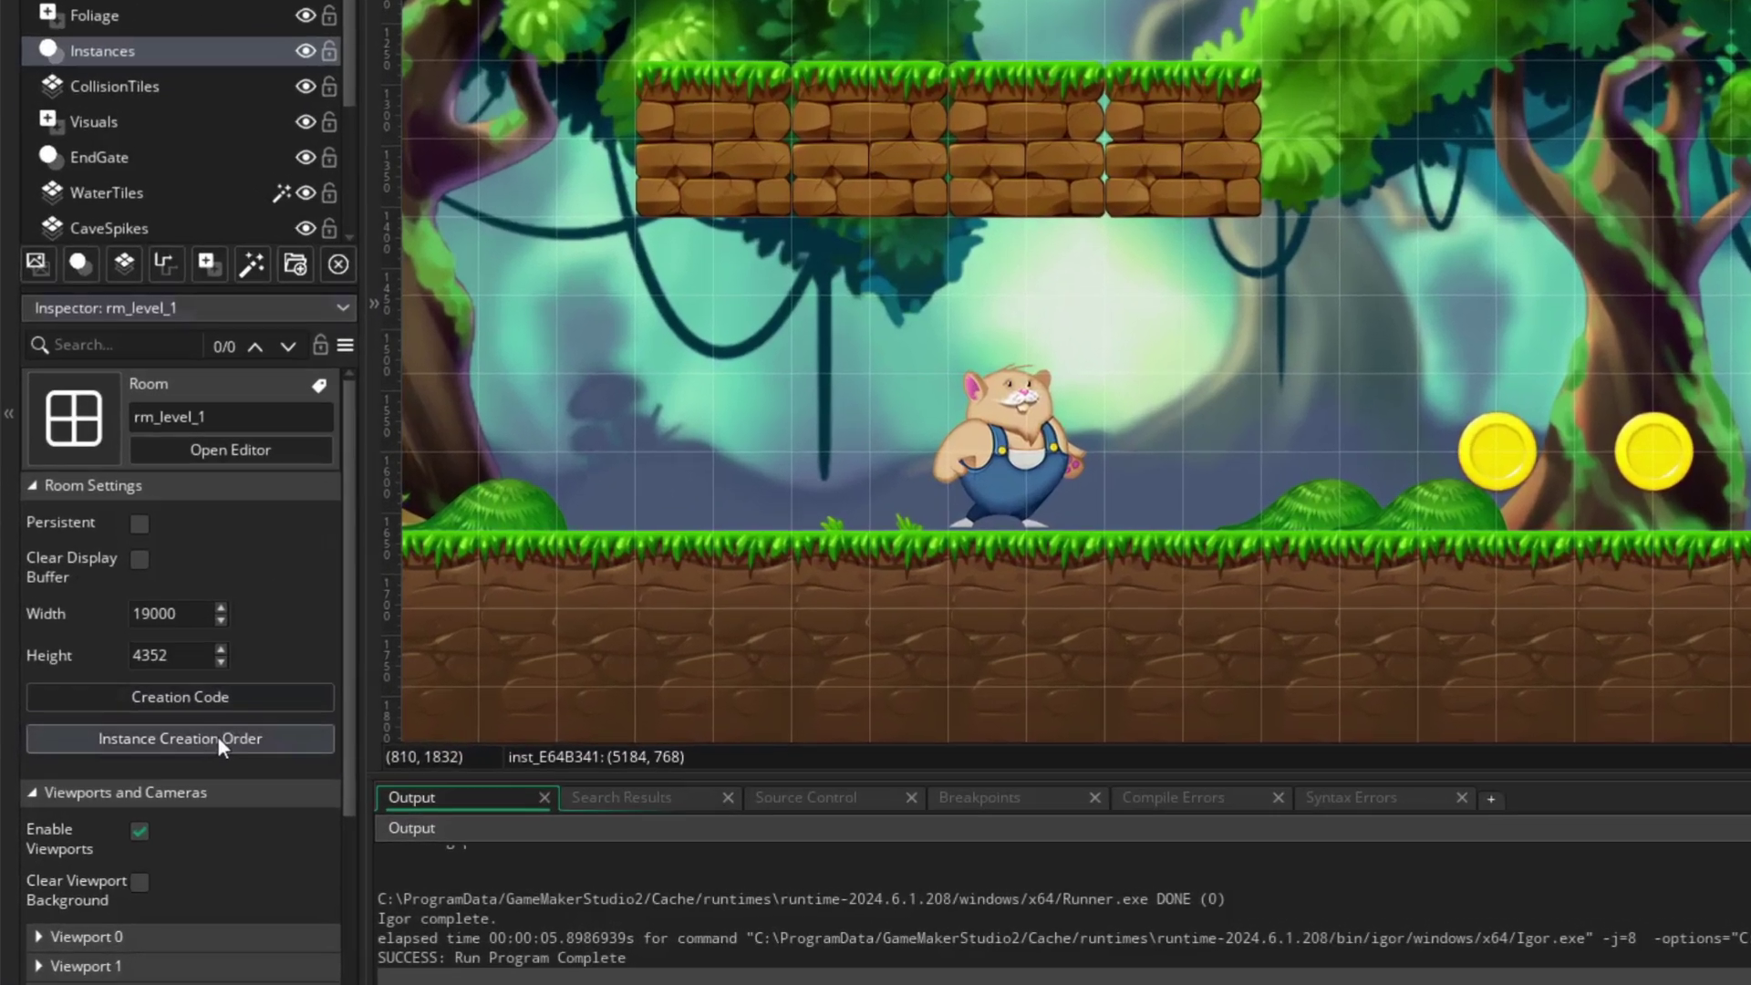
- Open rm_level_1's instance creation order and move obj_player above the three obj_enemy1 instances
left_click(162, 770)
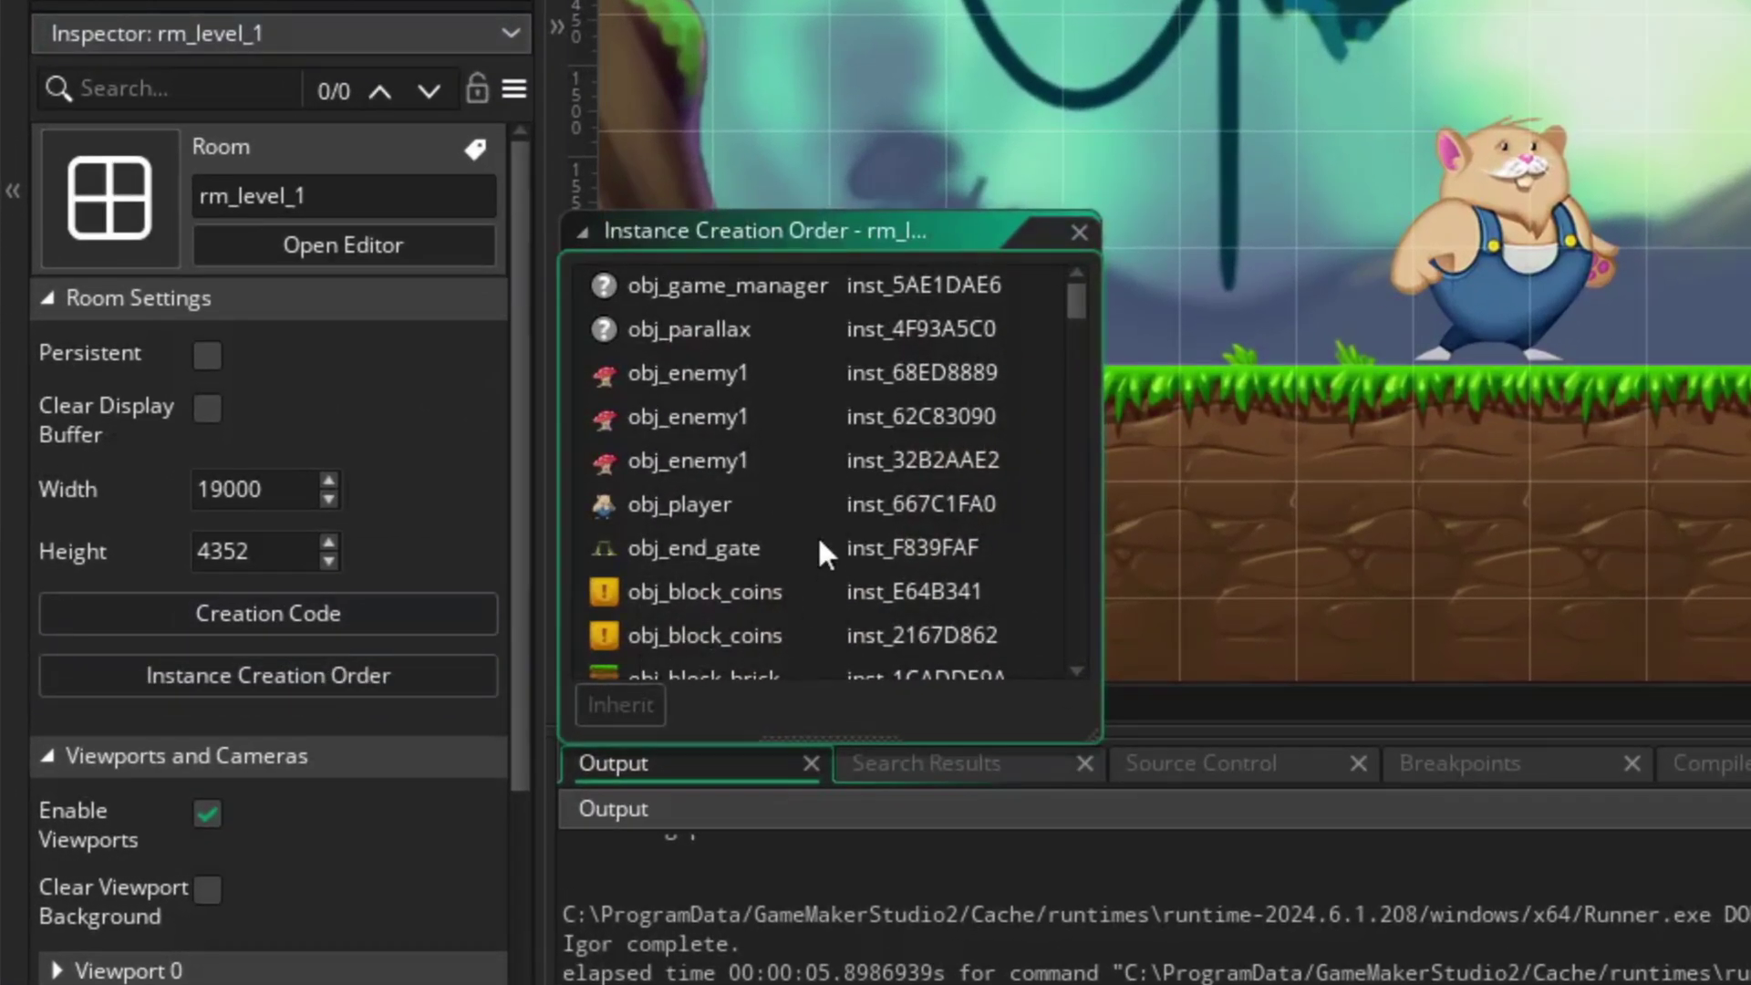
left_click(721, 507)
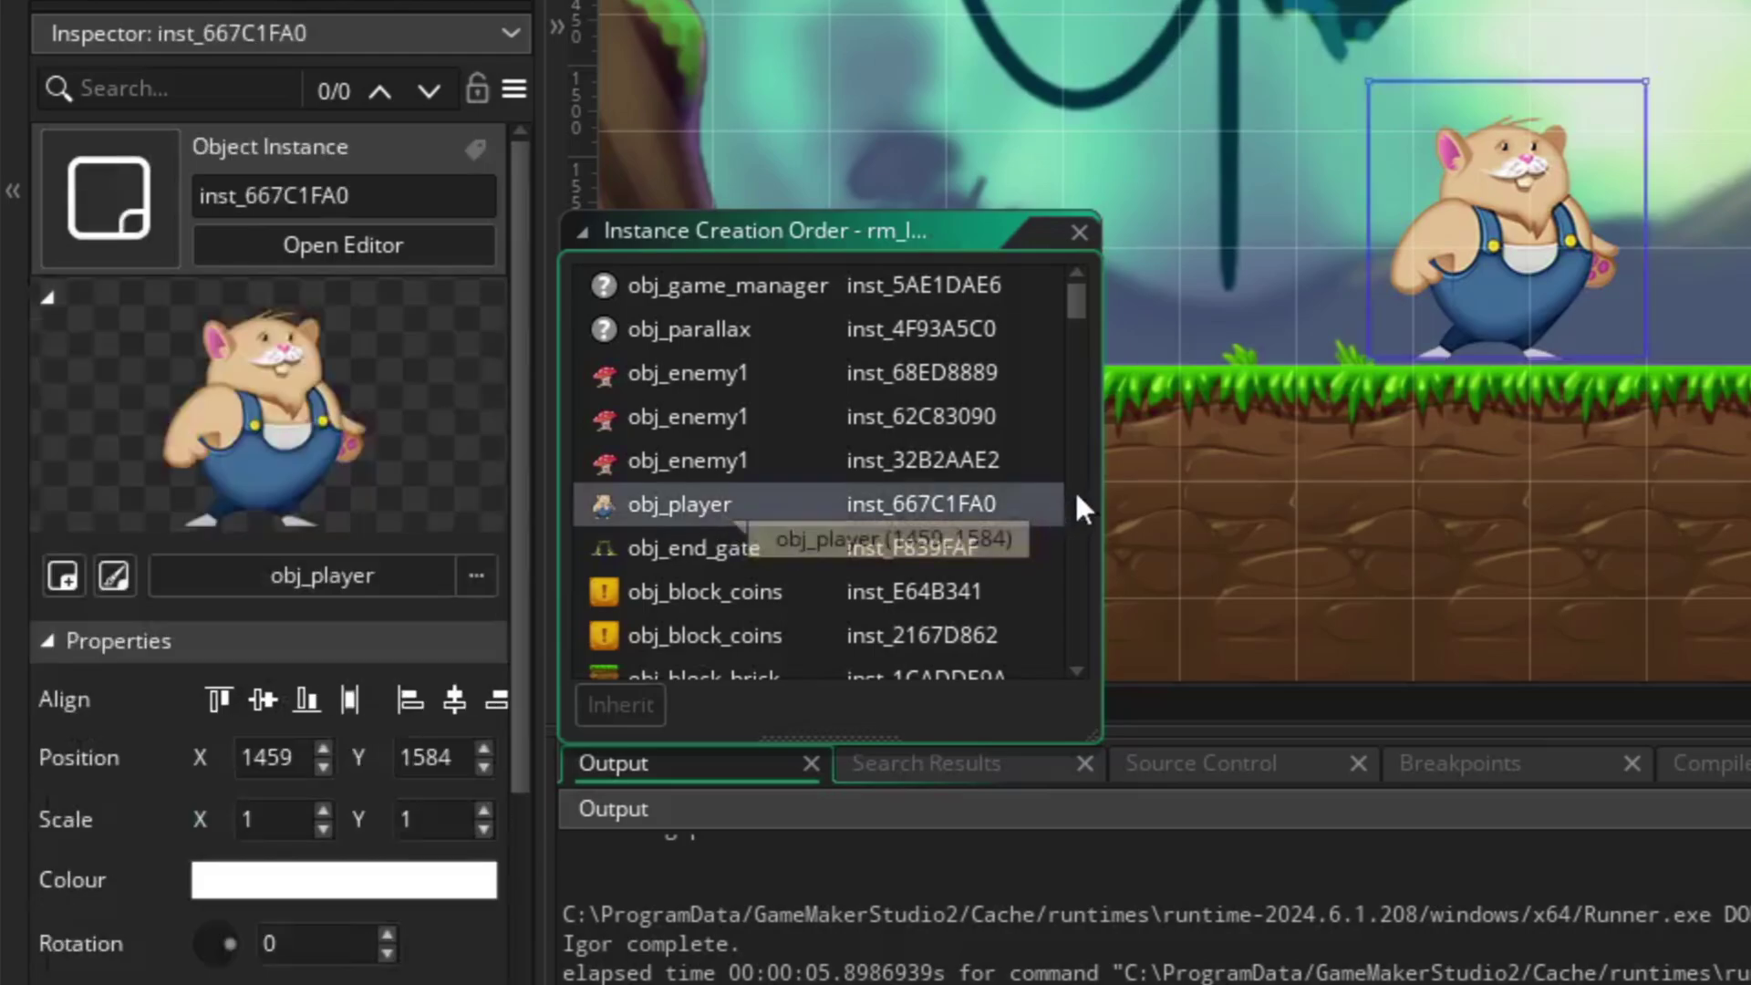
left_click(918, 448)
left_click(762, 504)
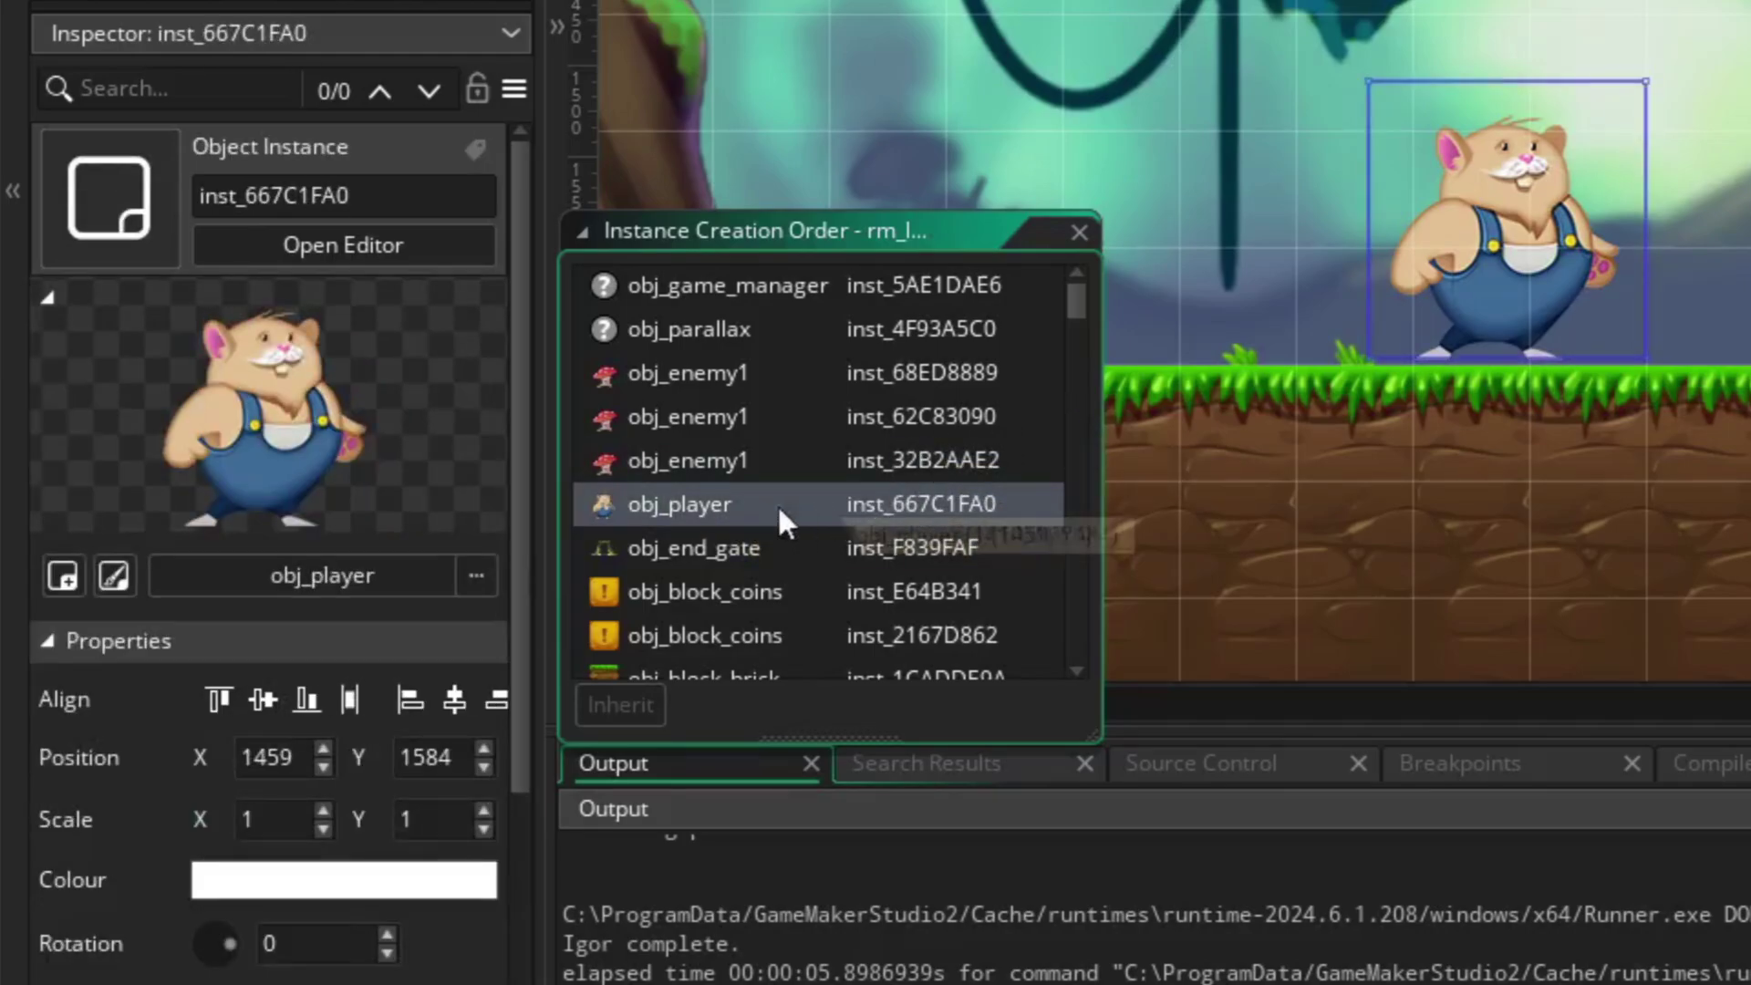
left_click_drag(686, 500, 750, 372)
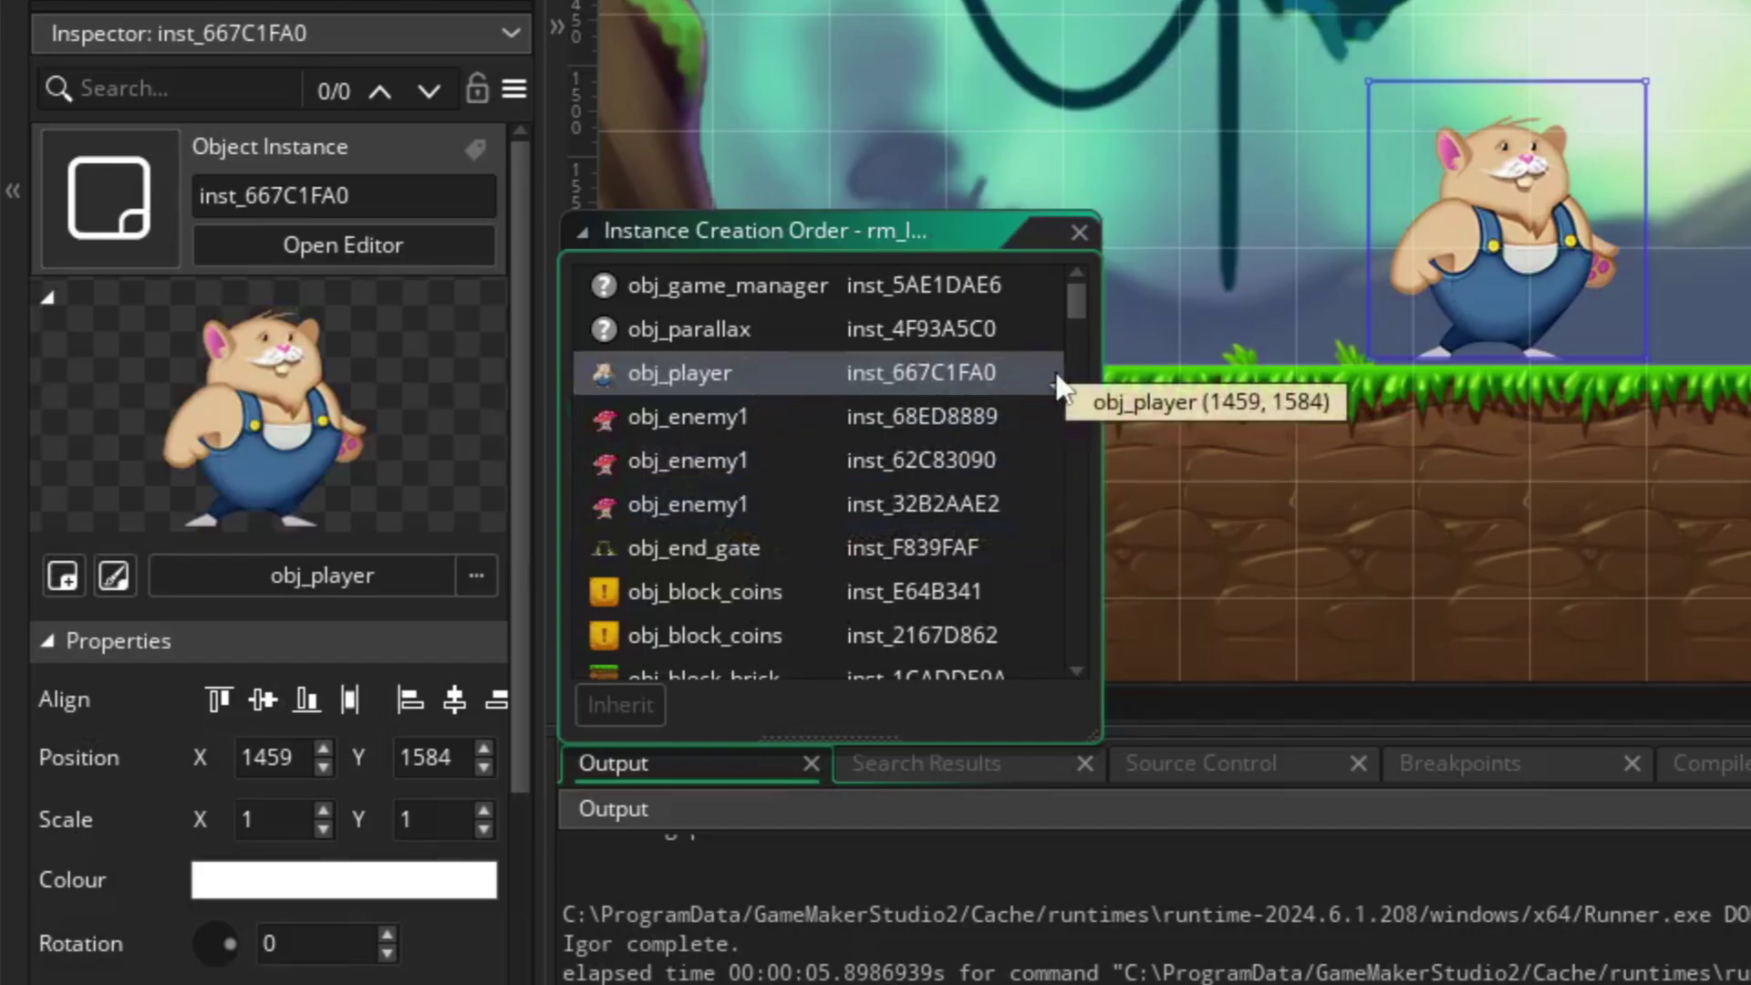
- Select obj_end_gate and obj_block_coins in the instance creation order, and move obj_end_gate up to obj_player's place
left_click(725, 551)
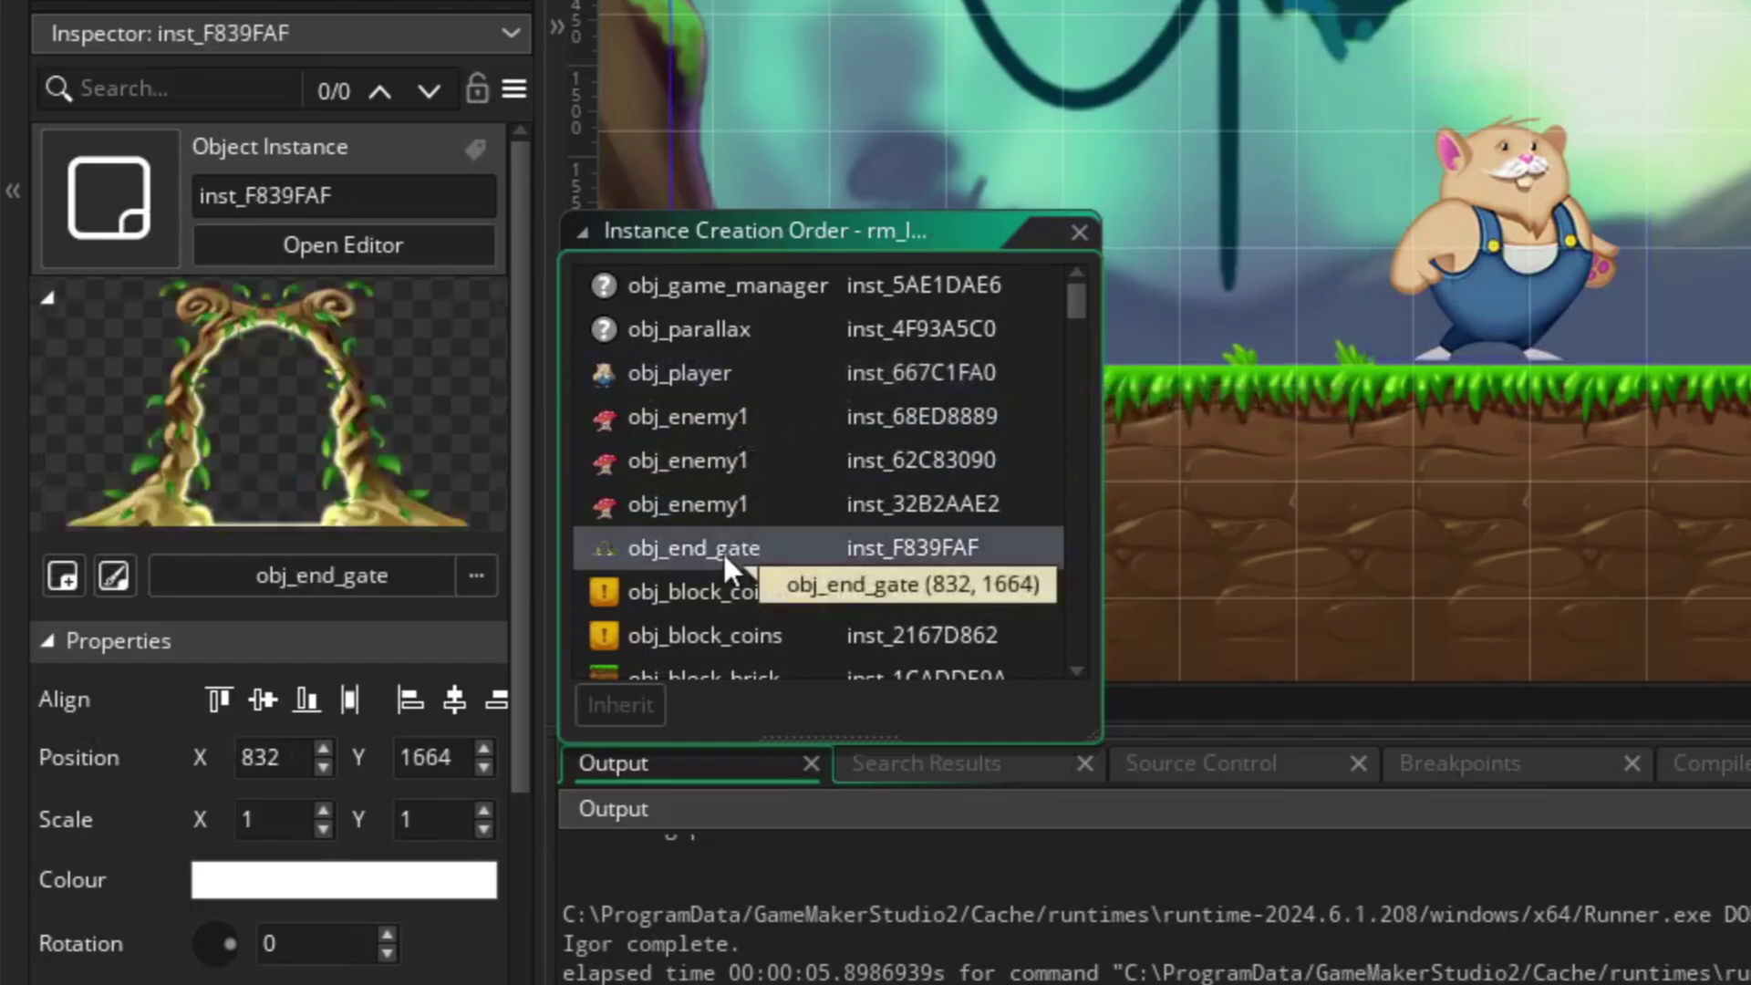
left_click(708, 591)
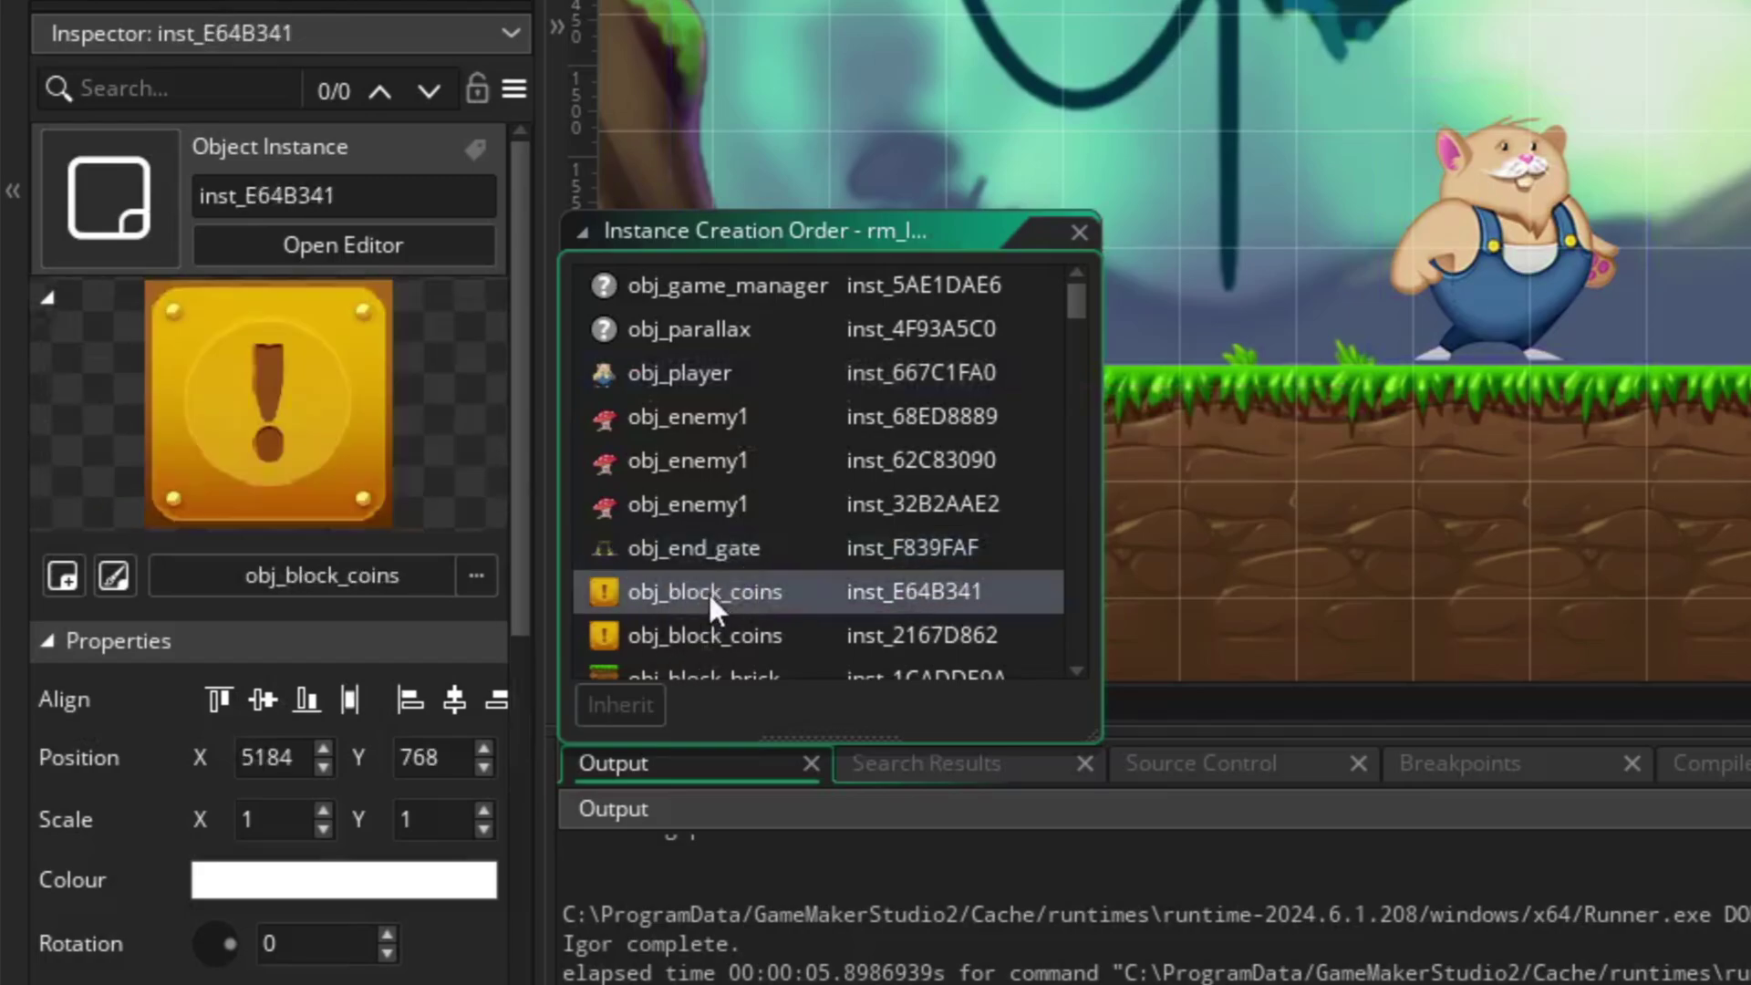
left_click(682, 548)
left_click_drag(664, 551, 815, 375)
mouse_move(1075, 305)
left_mouse_down()
mouse_move(1073, 330)
mouse_move(1080, 299)
left_mouse_up()
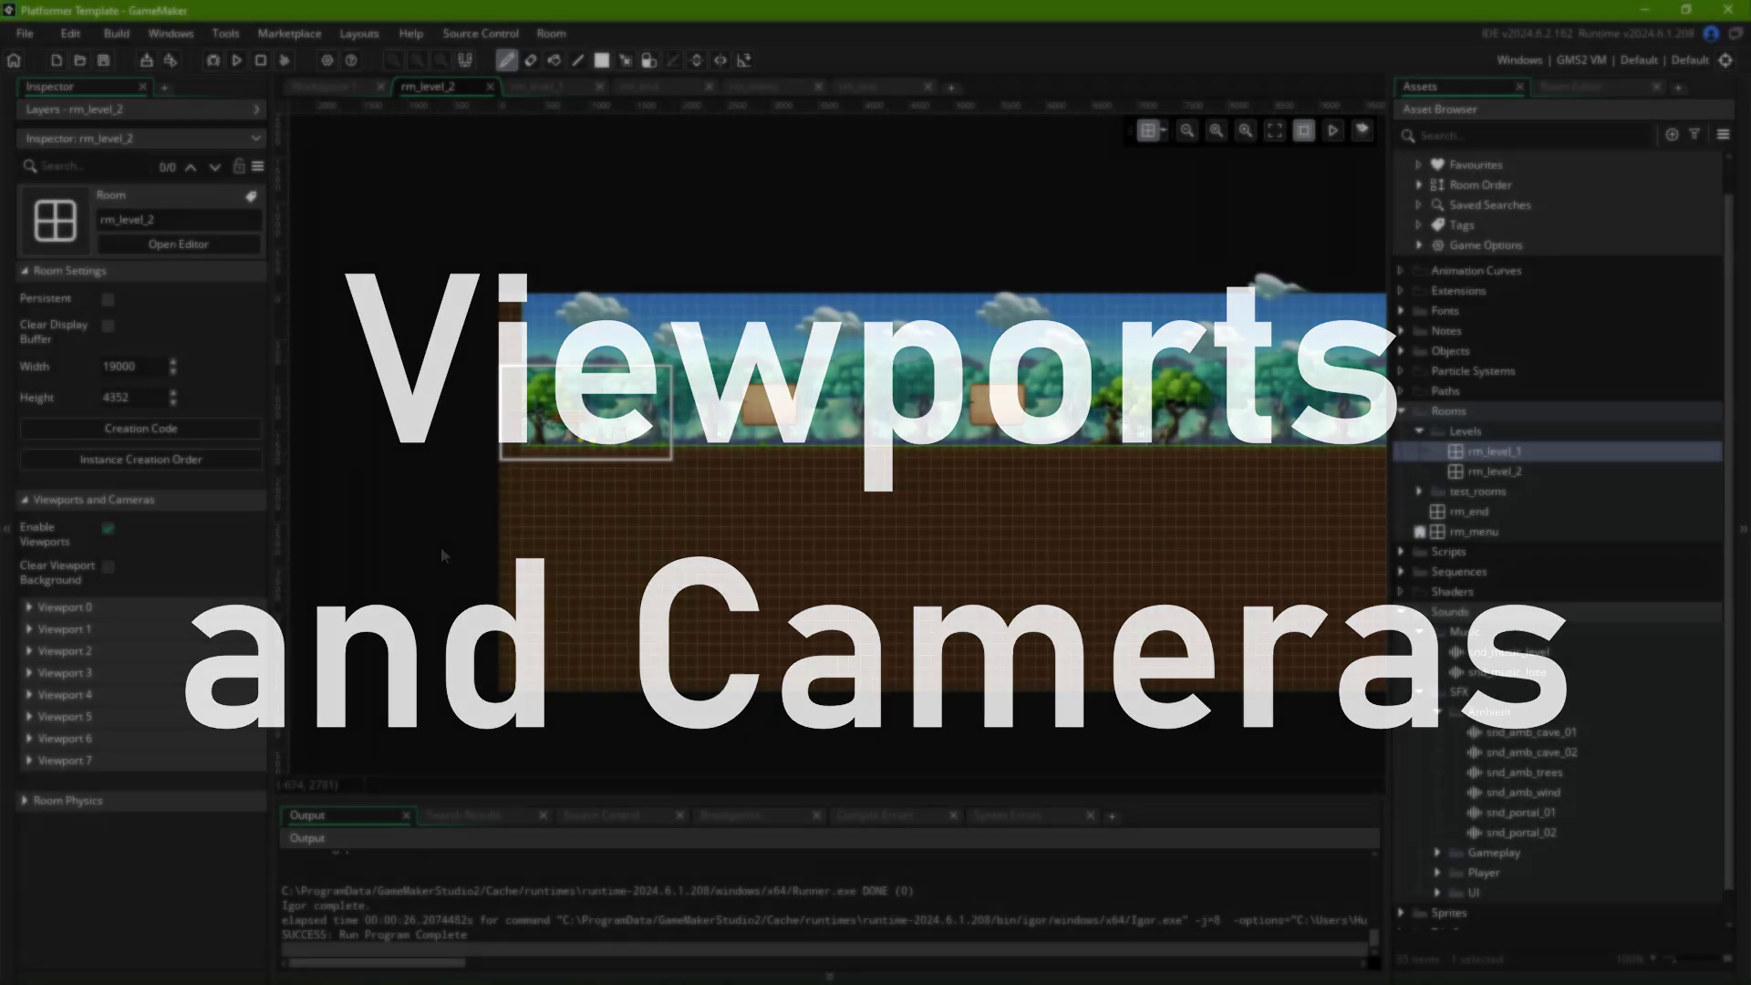
- Make Viewport 1 visible in rm_level_2 and open the settings of Viewport 0
scroll(499, 365, "up", 3, "ctrl")
scroll(500, 345, "up", 4, "ctrl")
middle_click_drag(500, 353, 360, 377)
left_click(80, 629)
left_click(91, 655)
scroll(693, 374, "up", 5)
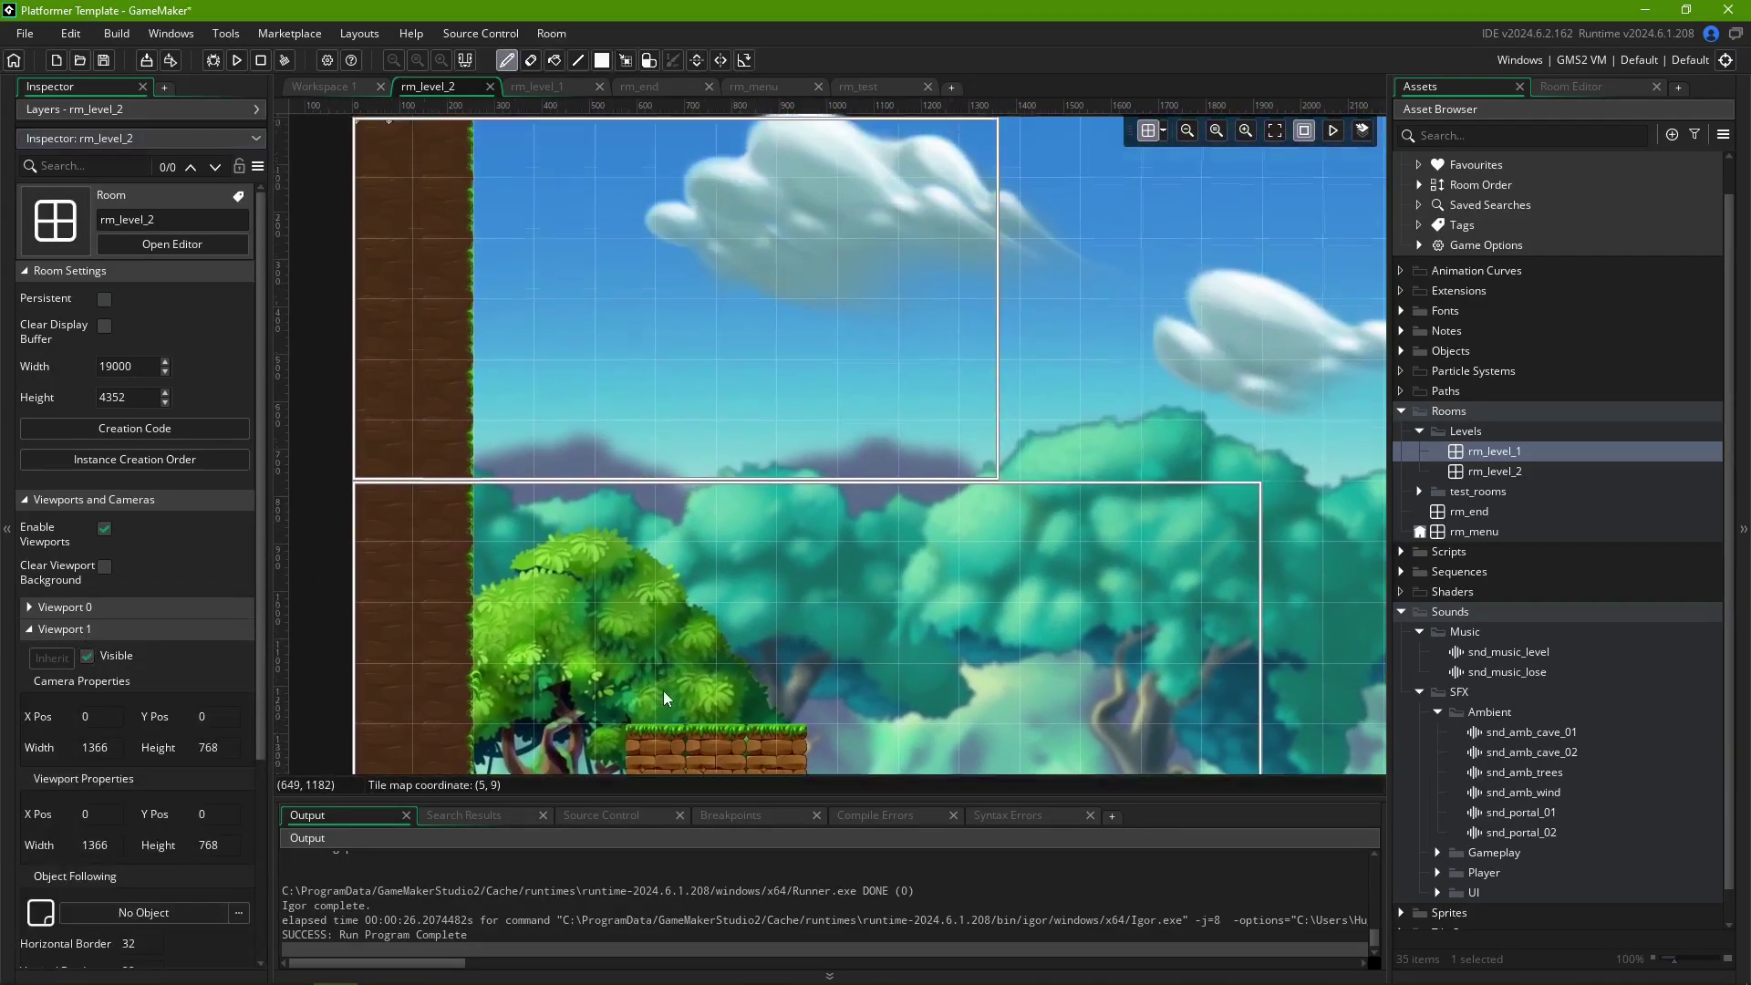
left_click(64, 629)
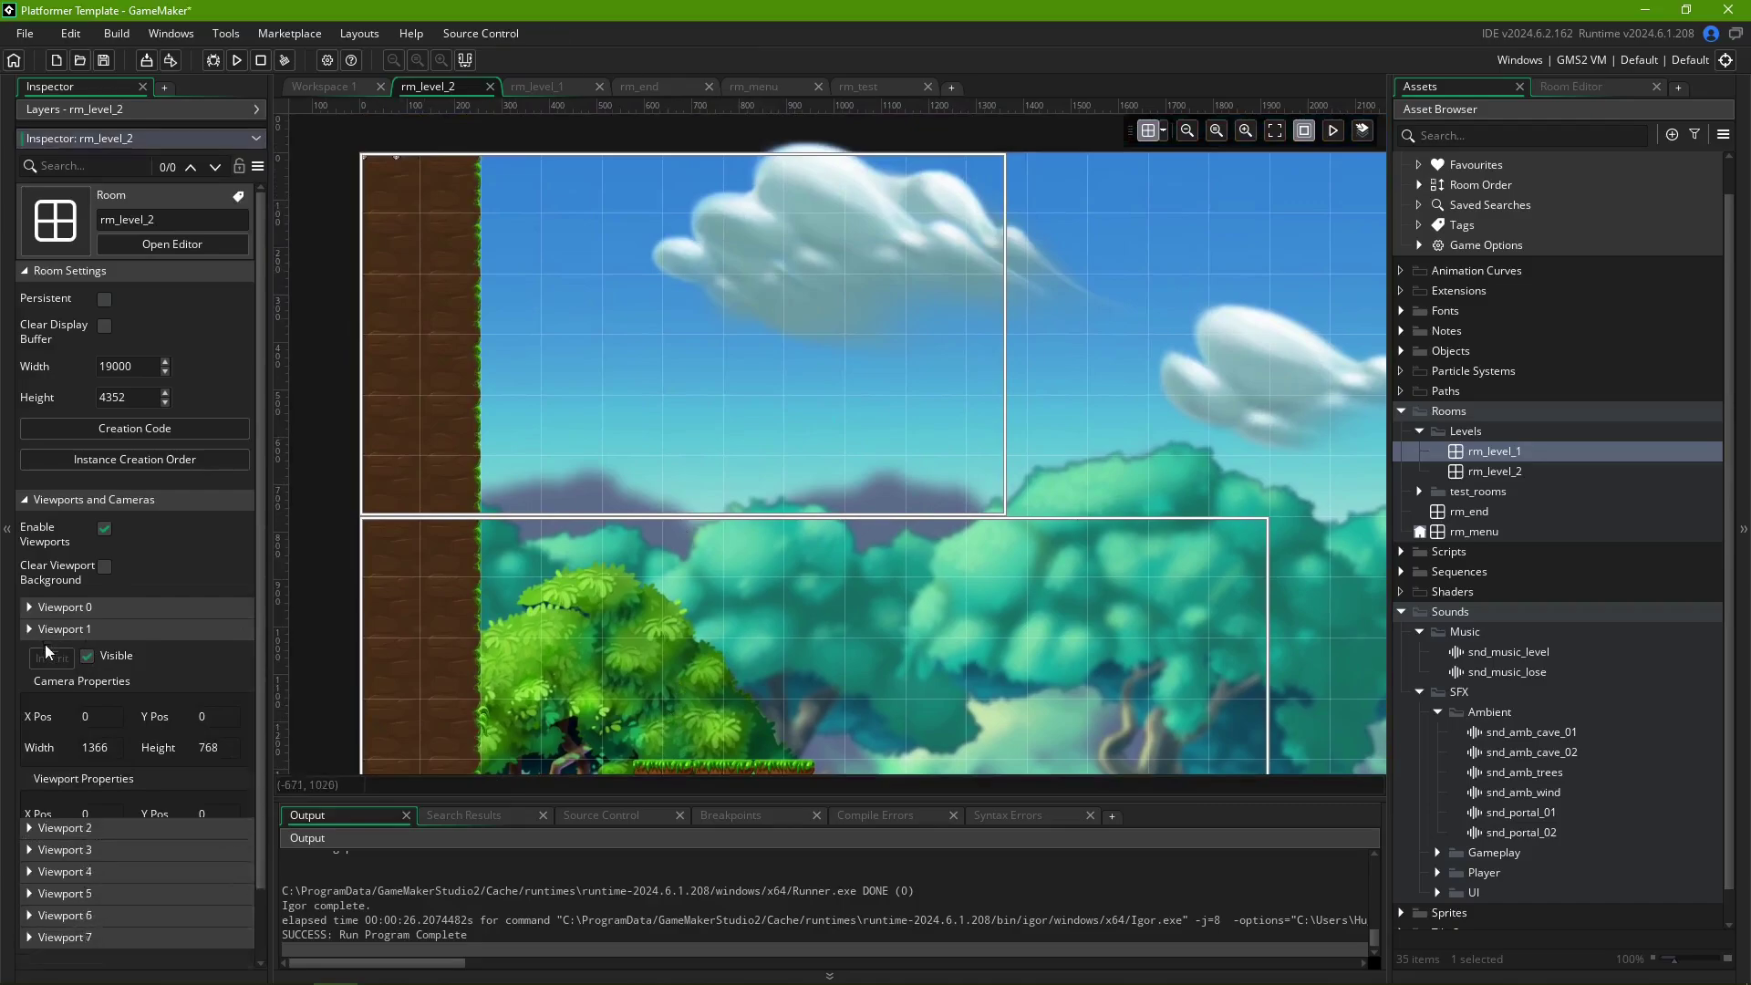
left_click(64, 606)
scroll(803, 592, "down", 2)
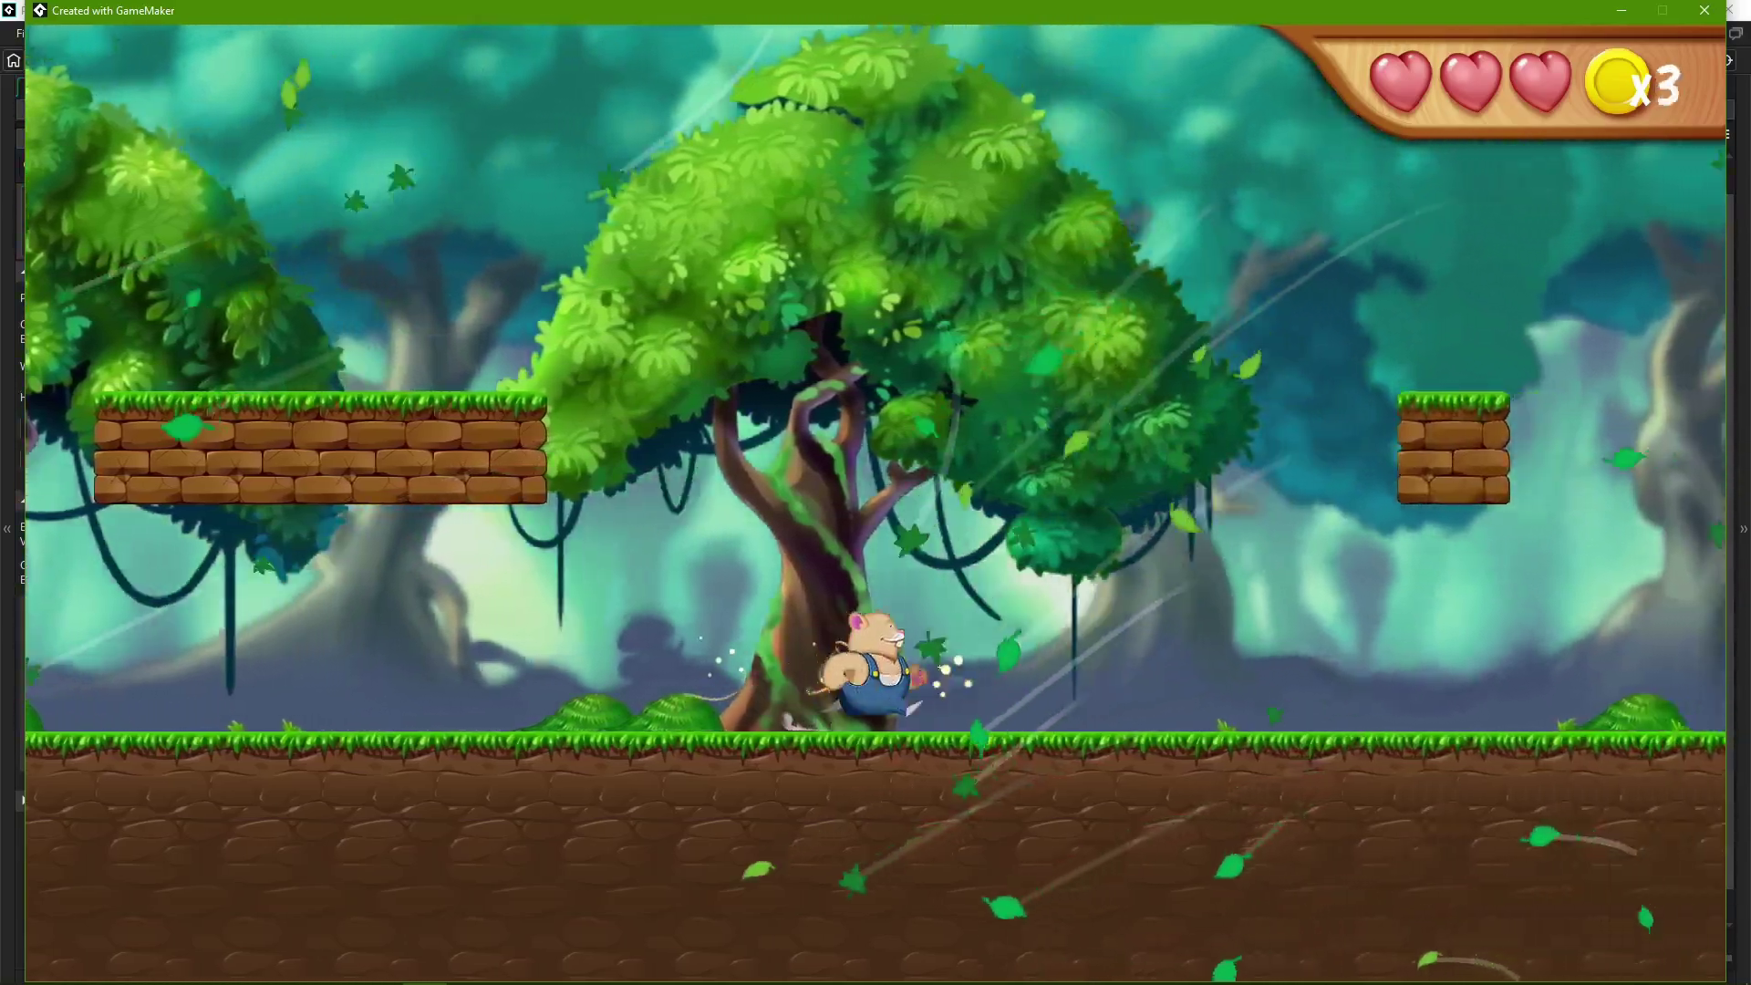
- Test-play the level by running and jumping across the platforms to examine how the camera follows the player
key("Right")
key("space")
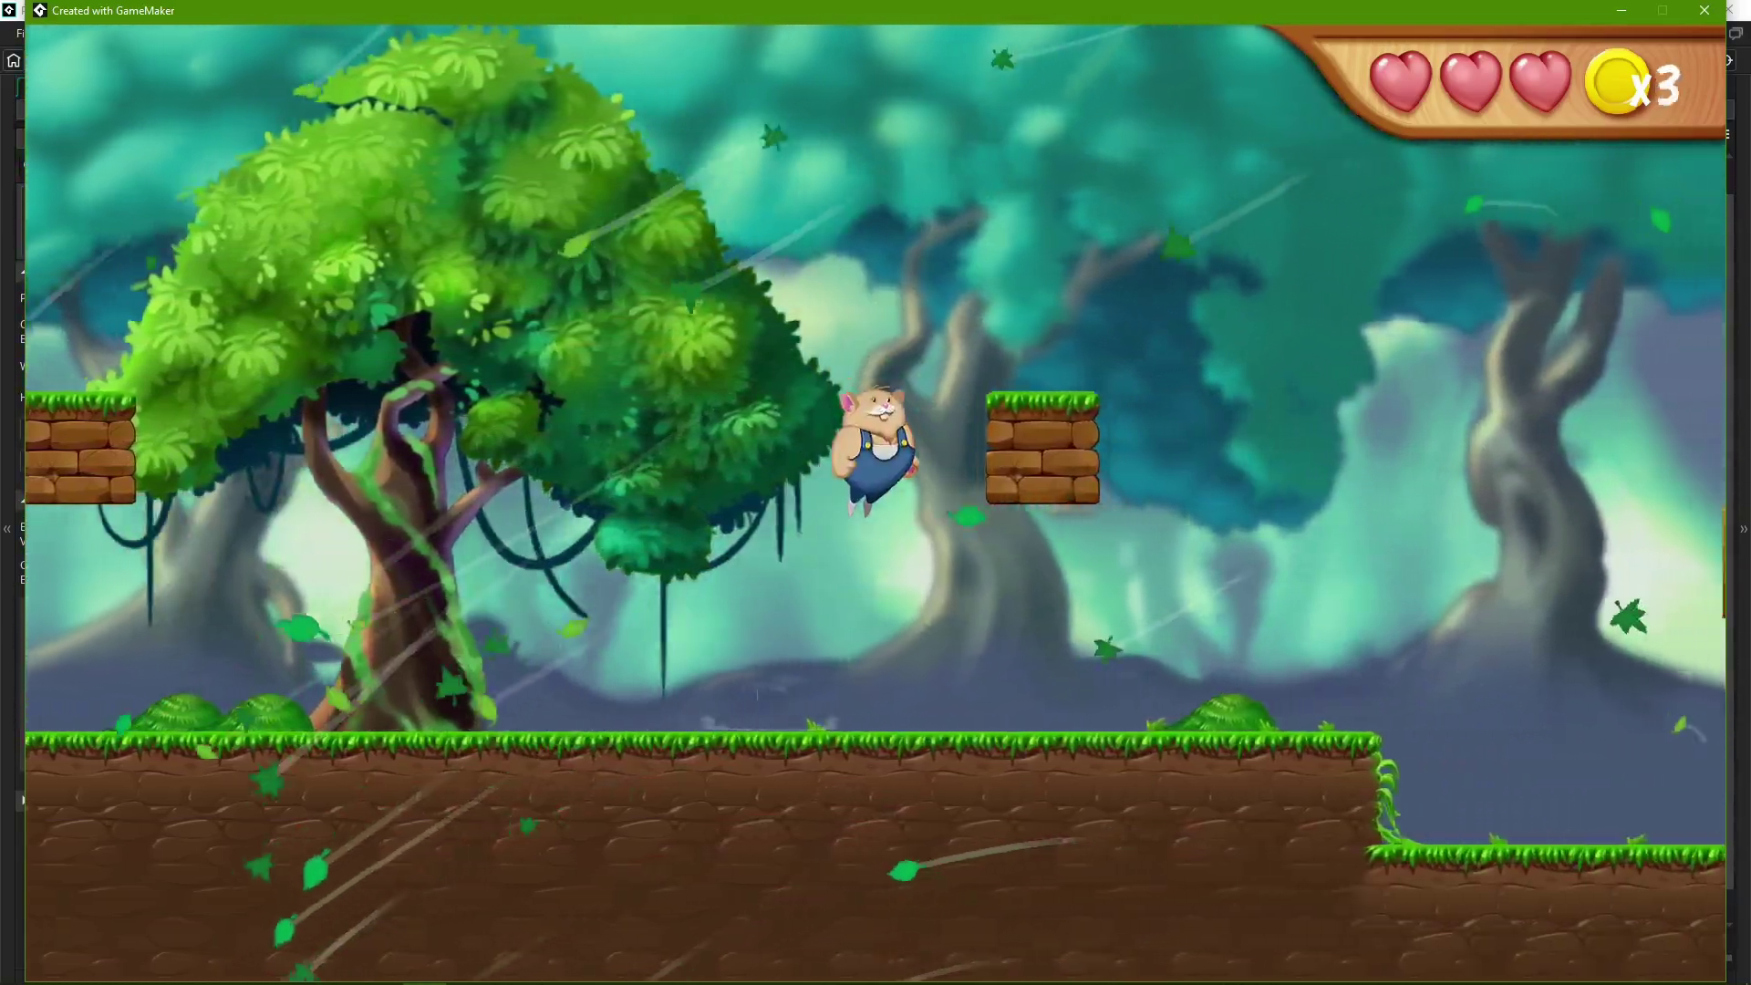
key("space")
key("Right")
key("space")
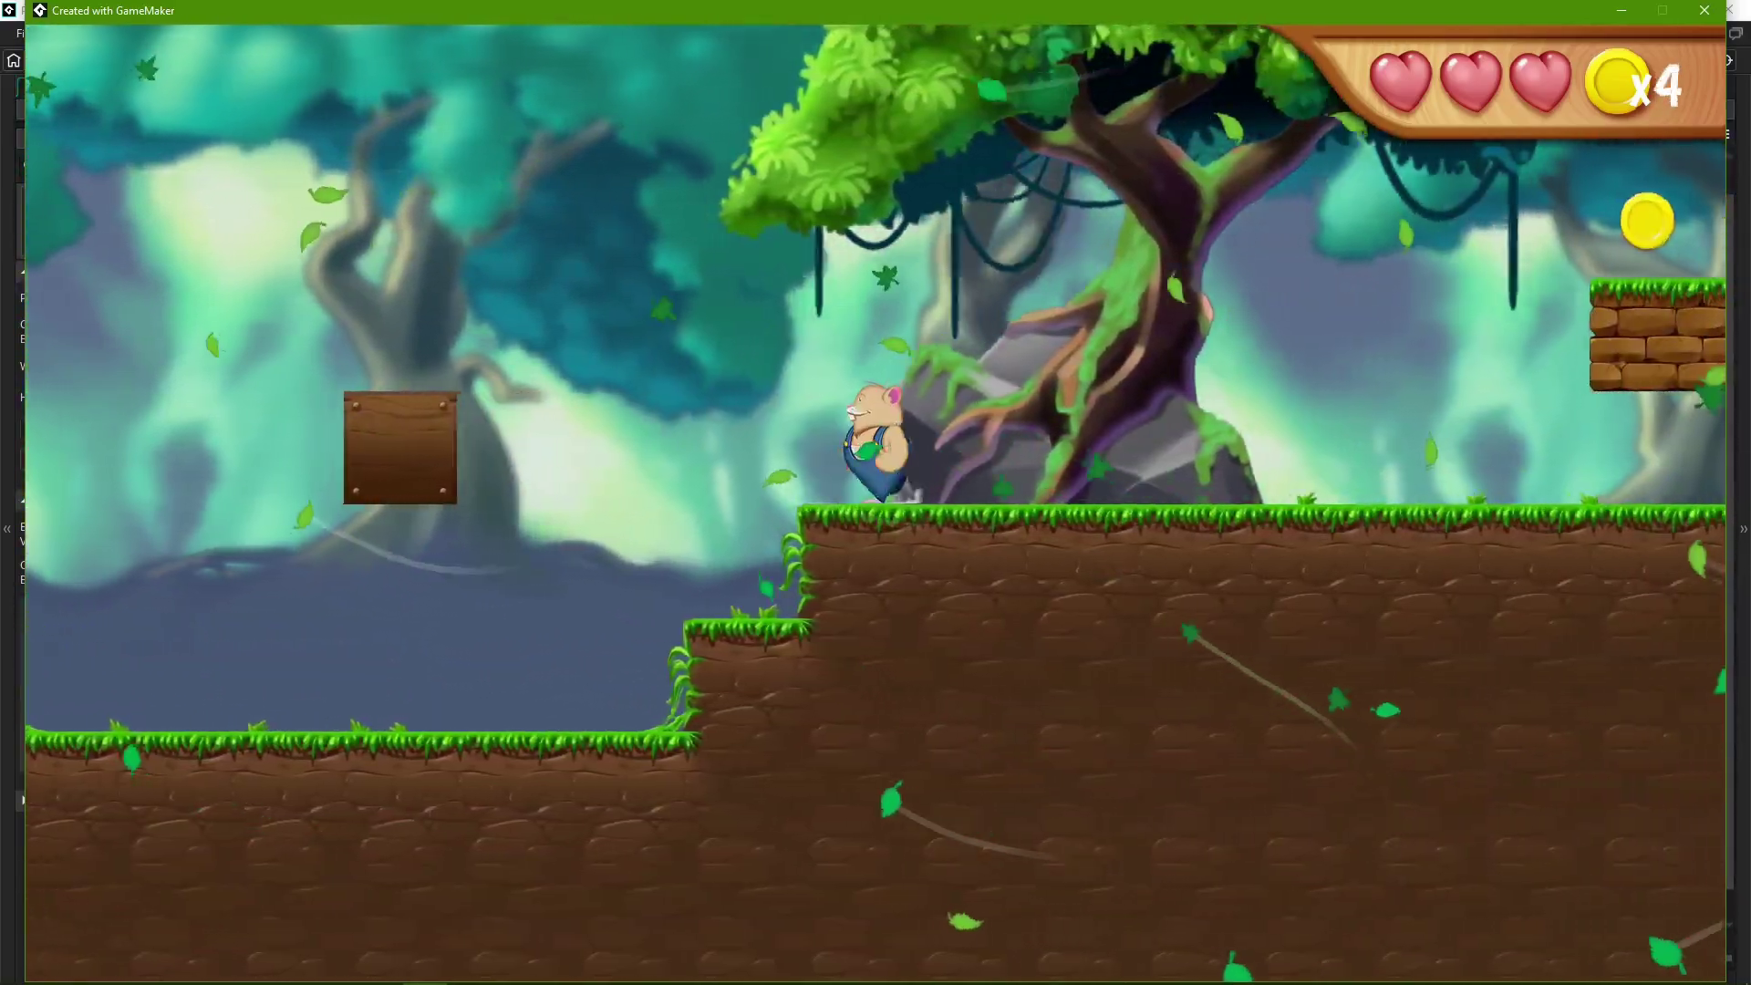
key("Left")
key("Right")
key("space")
key("Left")
key("space")
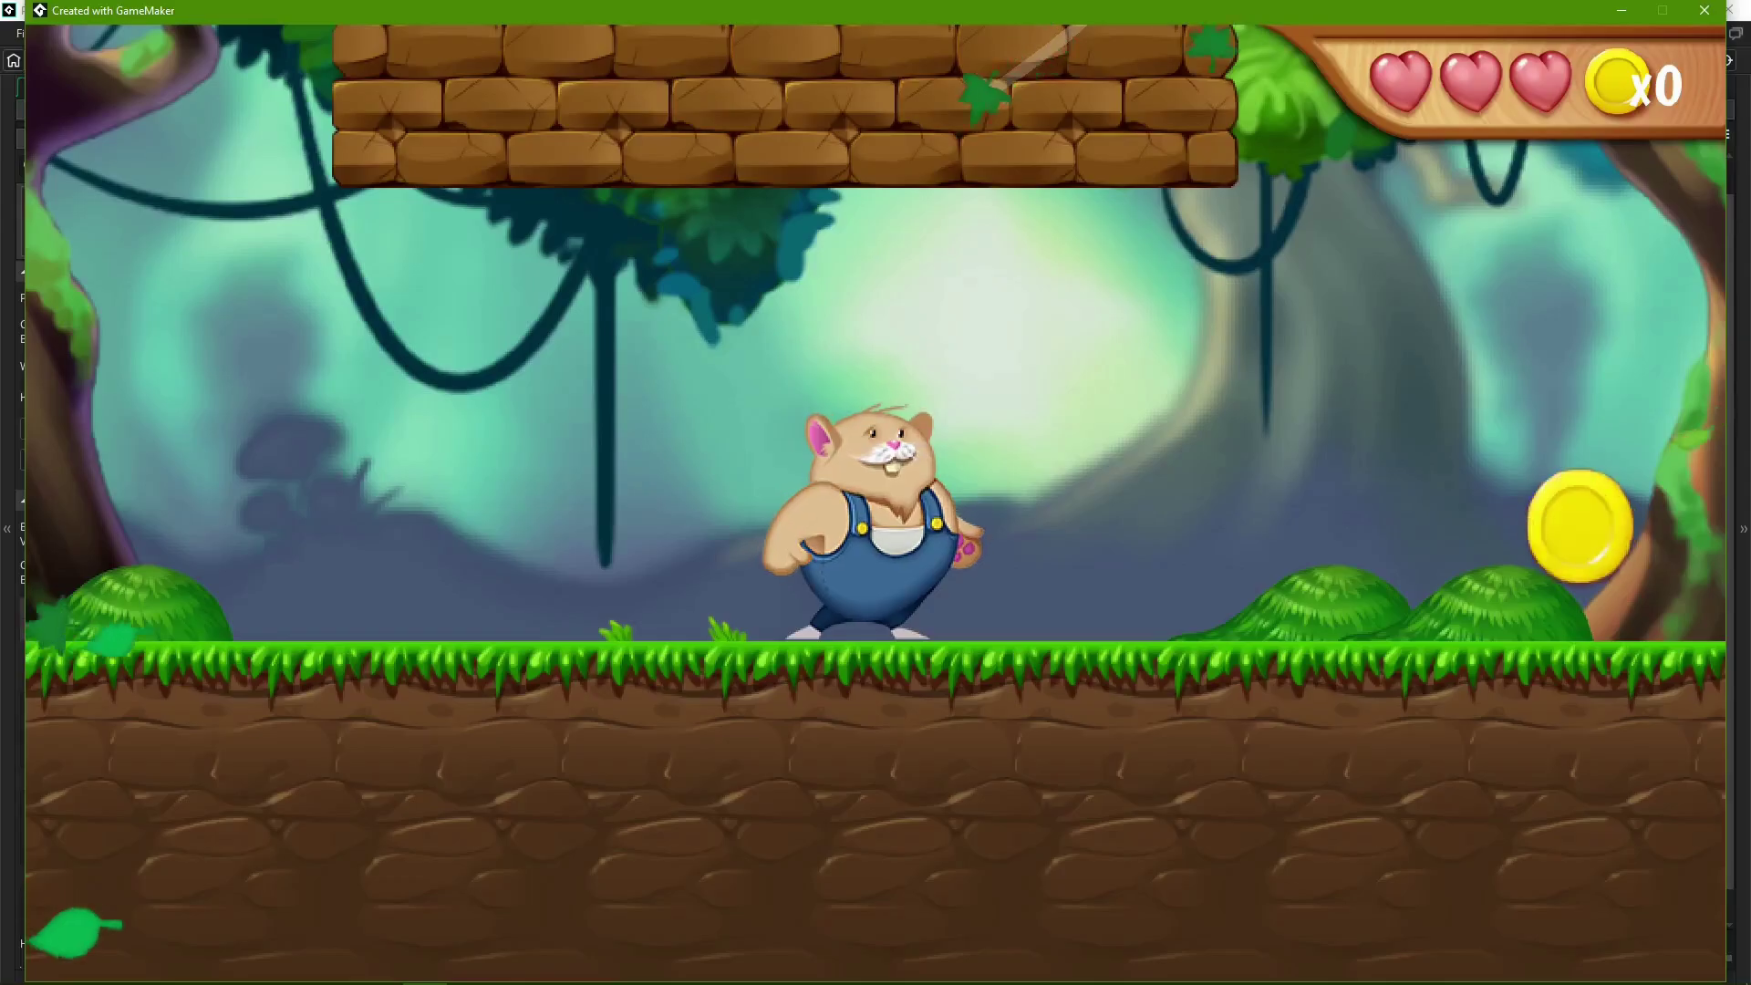
key("Right")
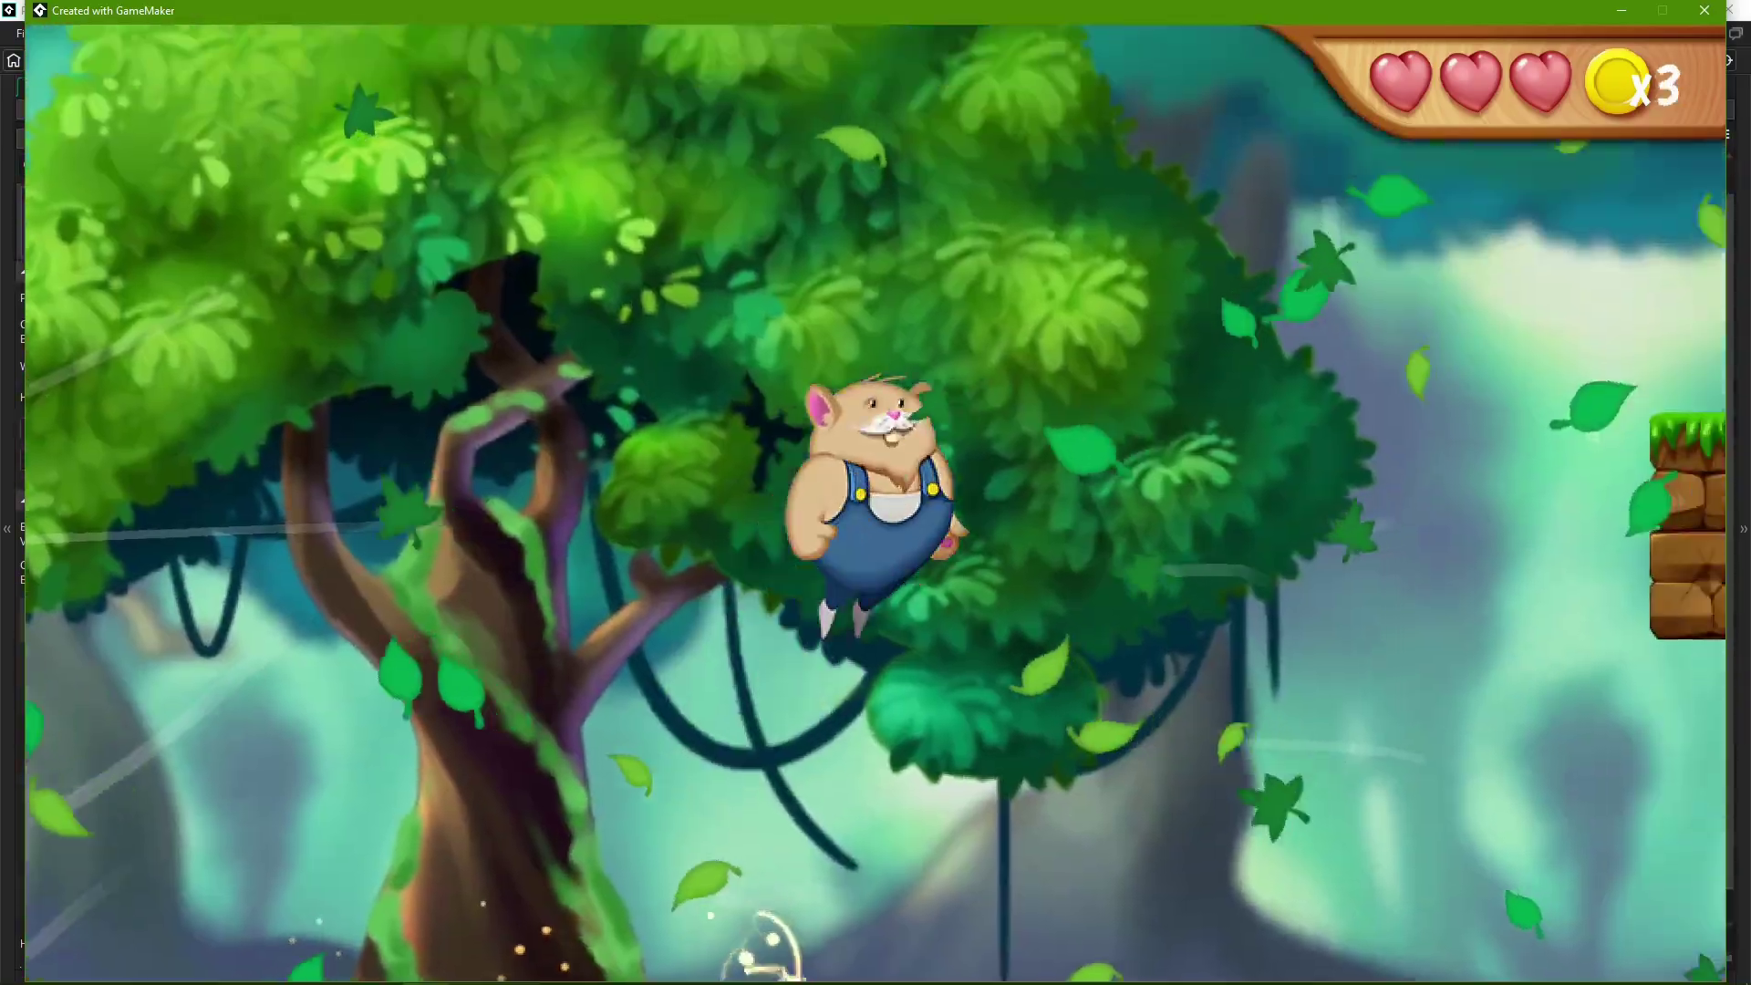
key("Right")
key("space")
- Test-play the level with a small second viewport inset over the main view
key("space")
key("space")
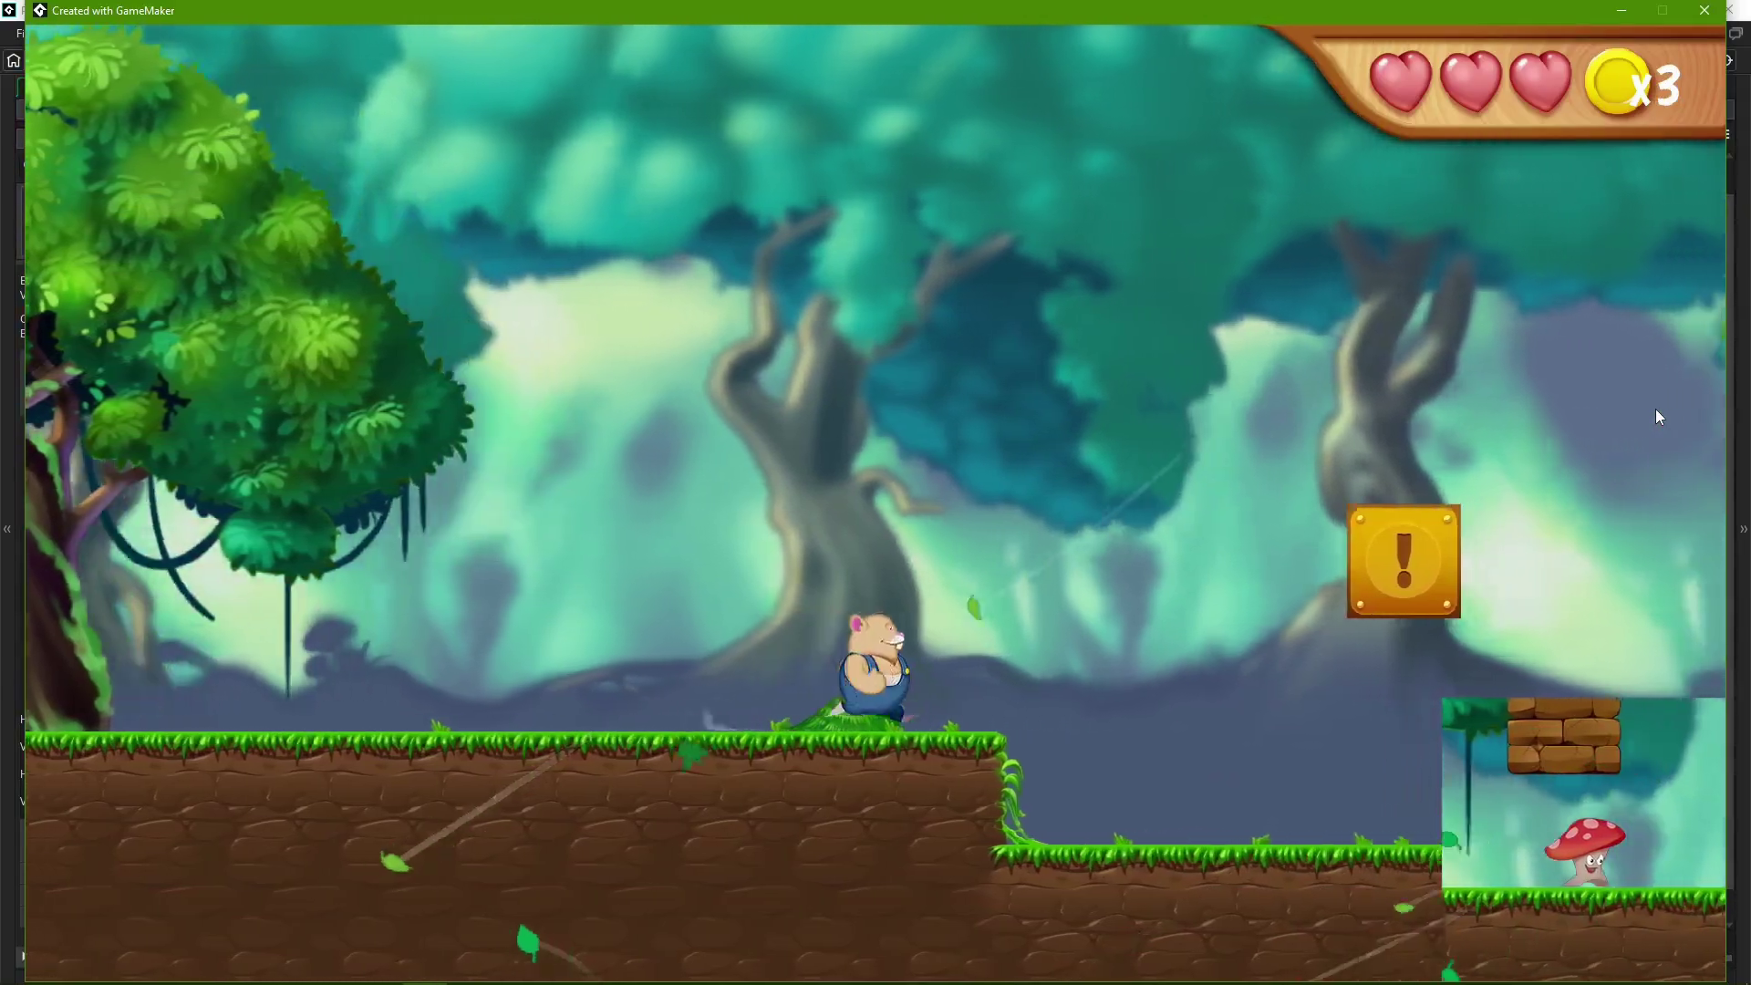
key("Right")
key("space")
key("Right")
key("space")
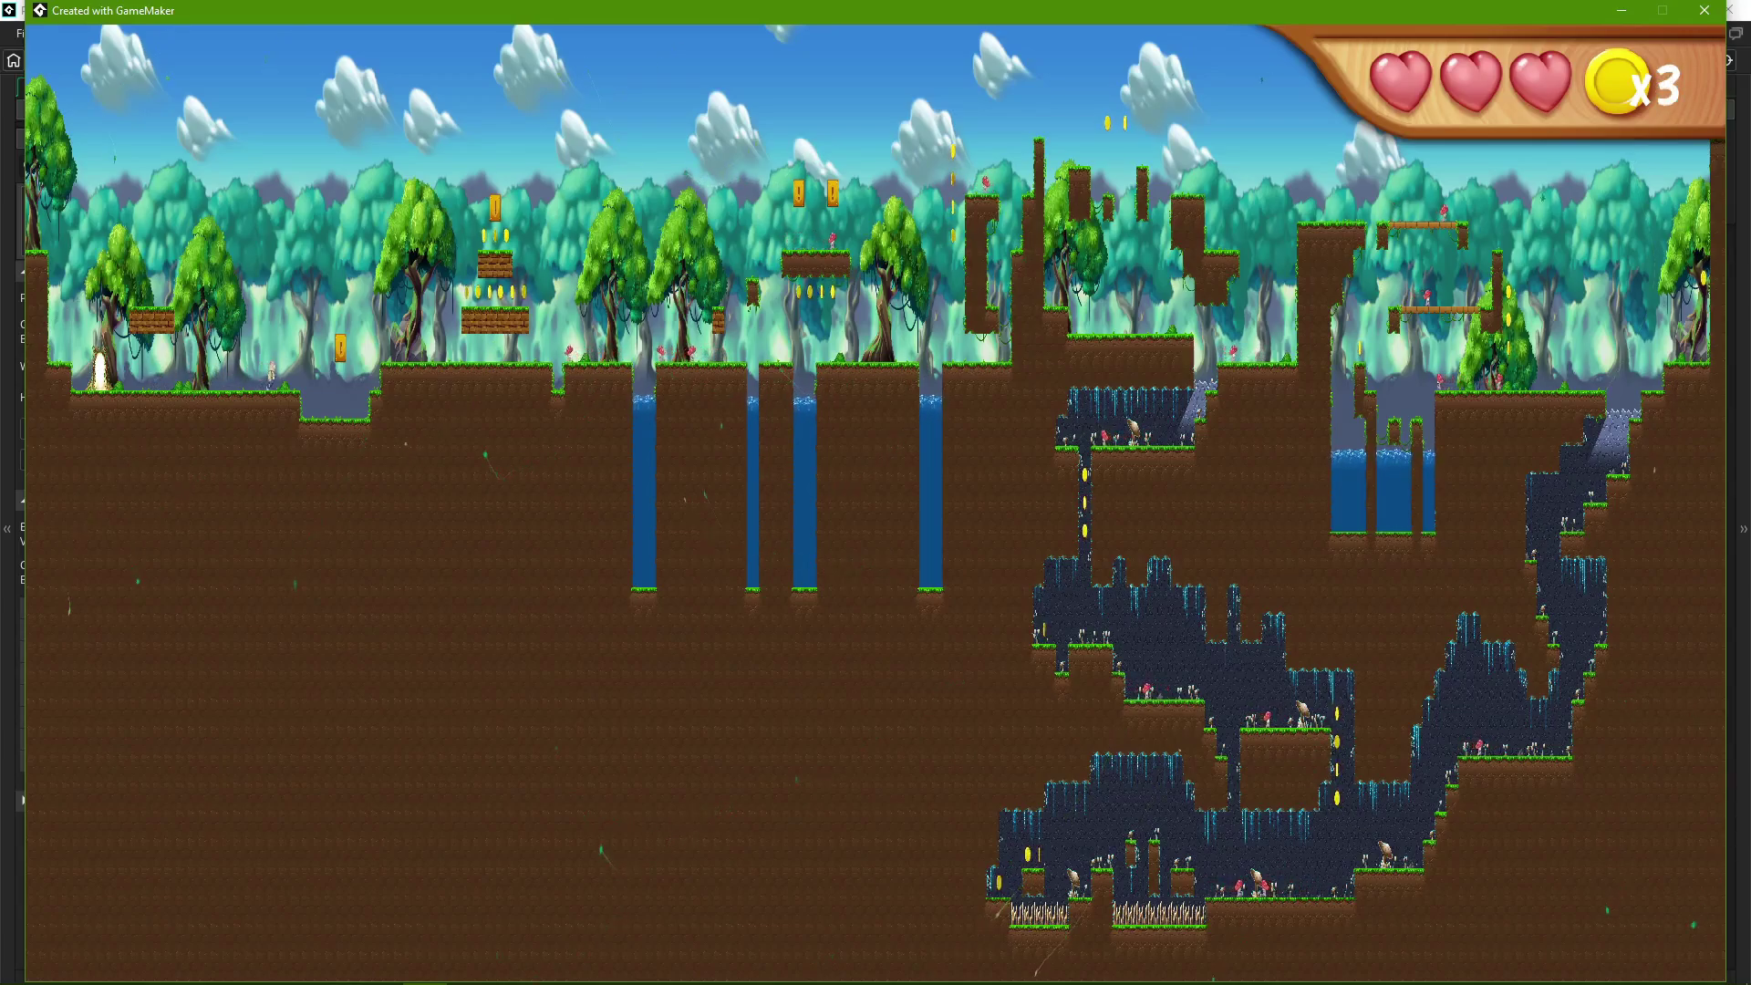
- Test-play the level with the camera covering the entire room
key("Right")
key("space")
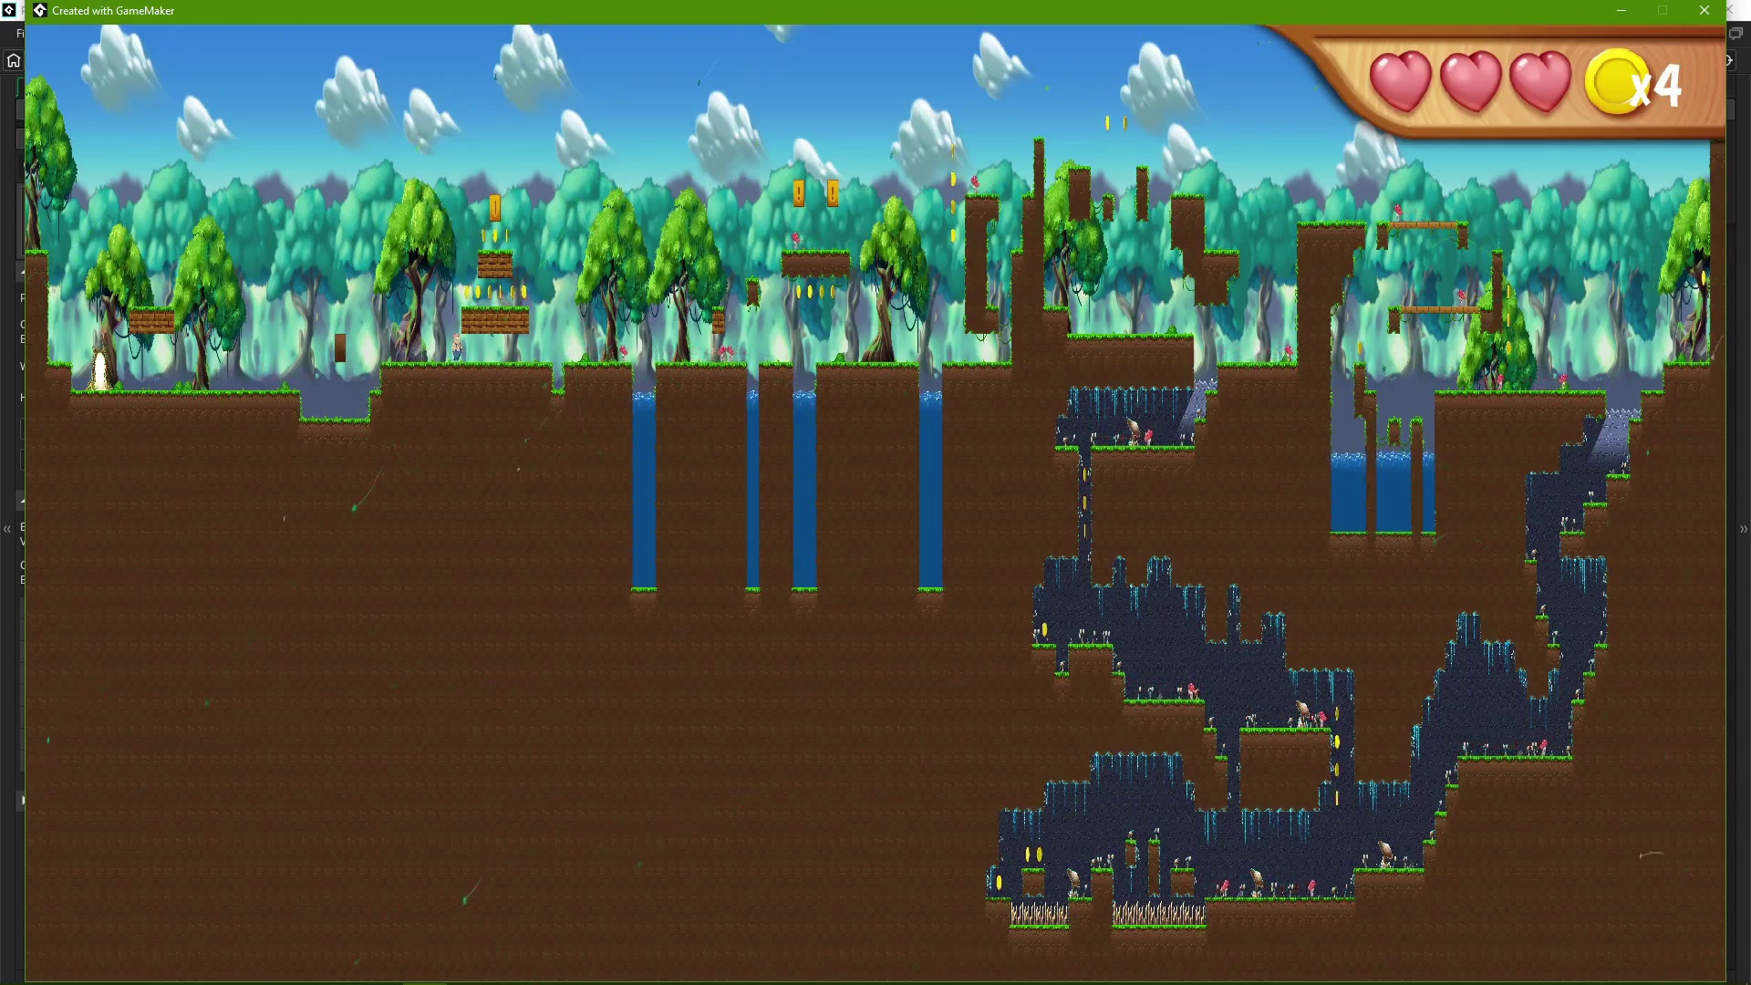
key("Right")
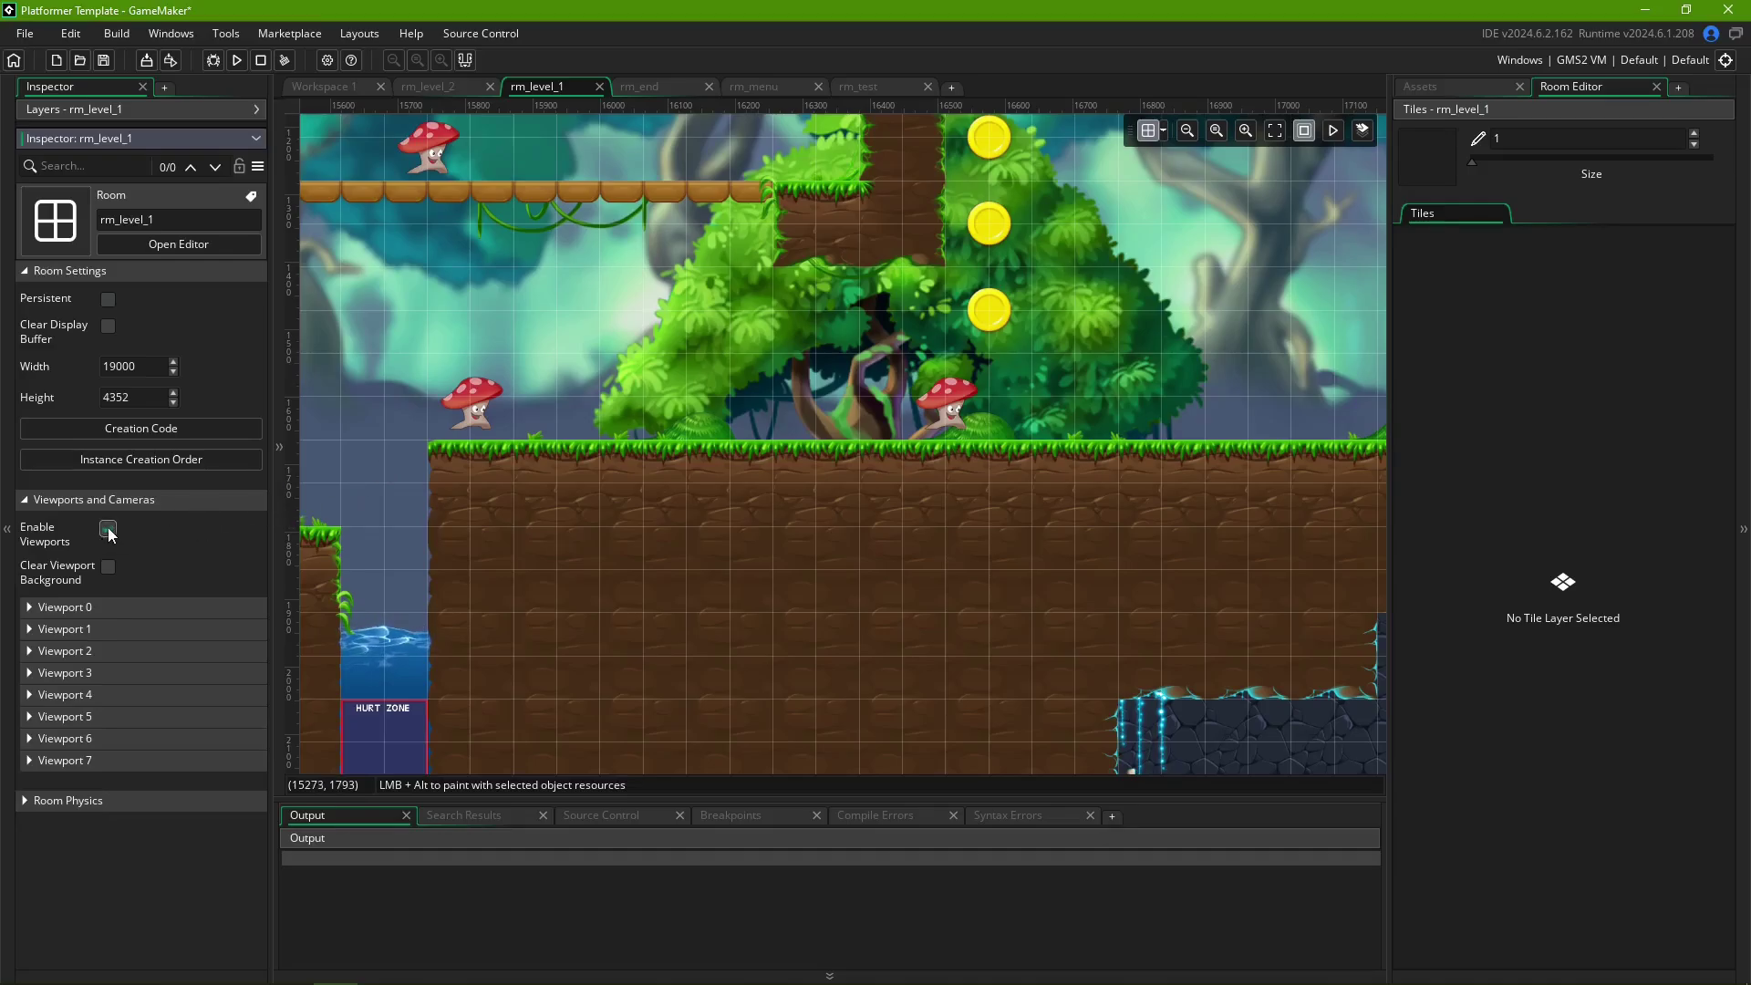
- Enable Clear Viewport Background for rm_level_1, run the game and start the level
left_click(109, 567)
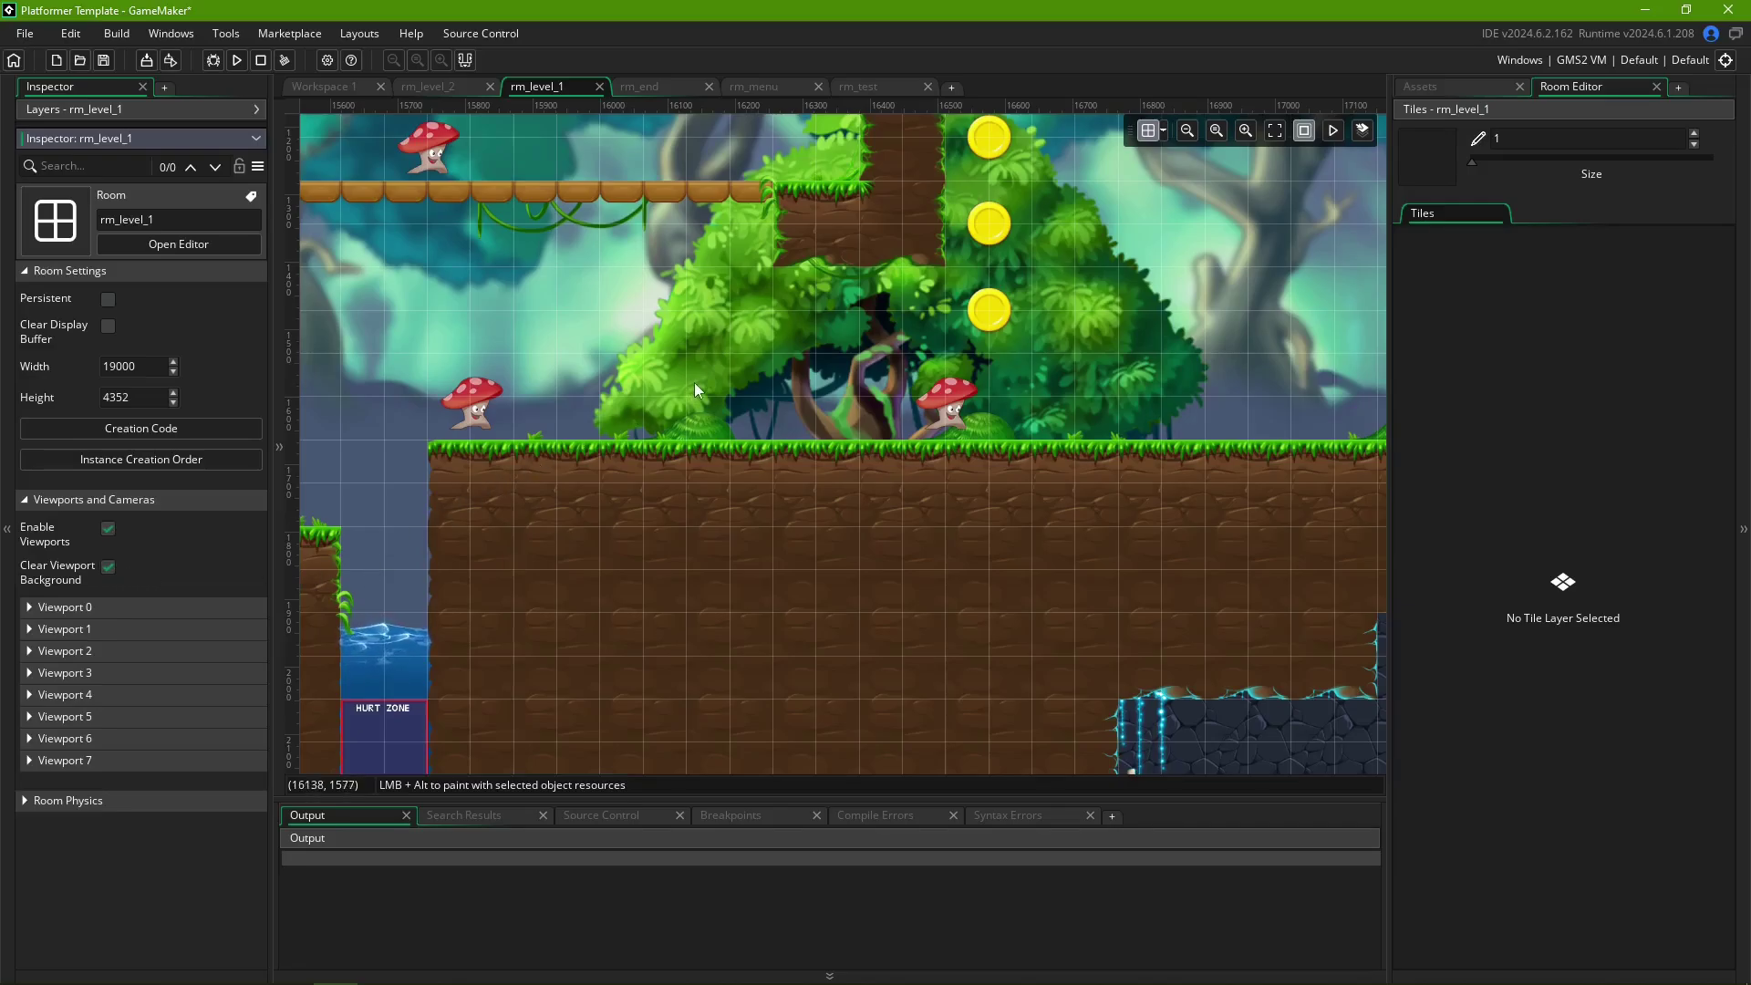
key("F5")
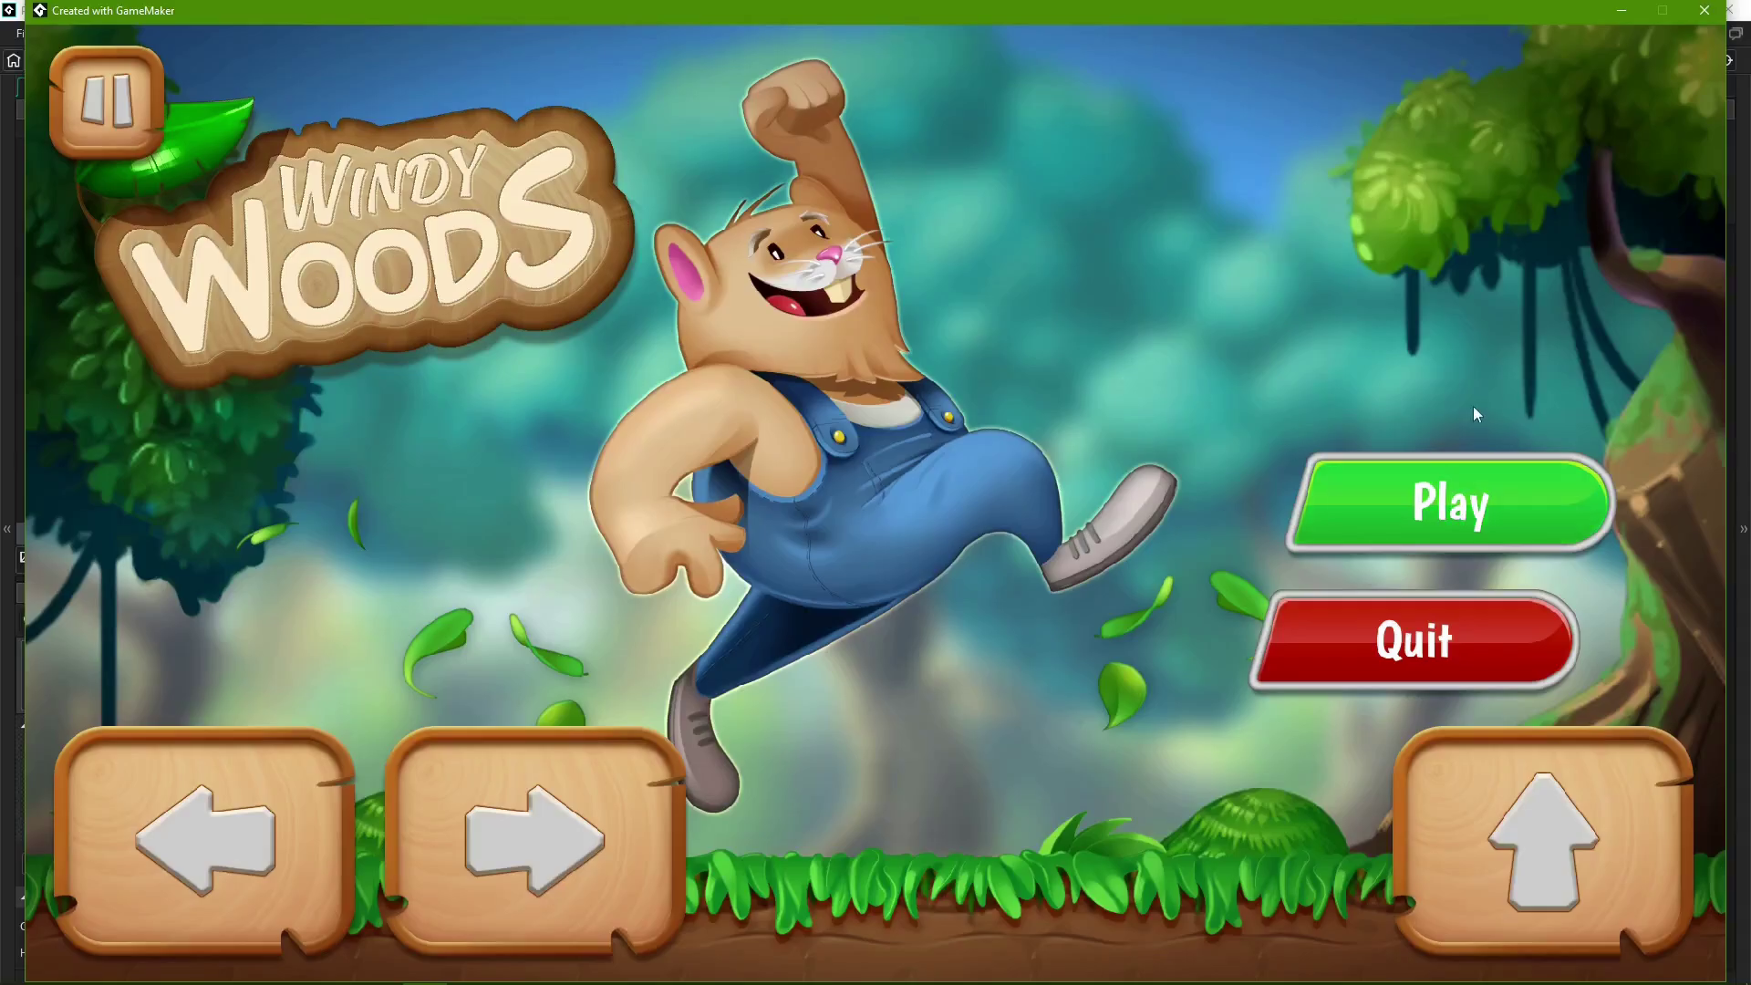
left_click(1457, 500)
- Run and jump through the level to compare how frames are drawn with and without viewport background clearing
key("Right")
key("Left")
key("Right")
key("space")
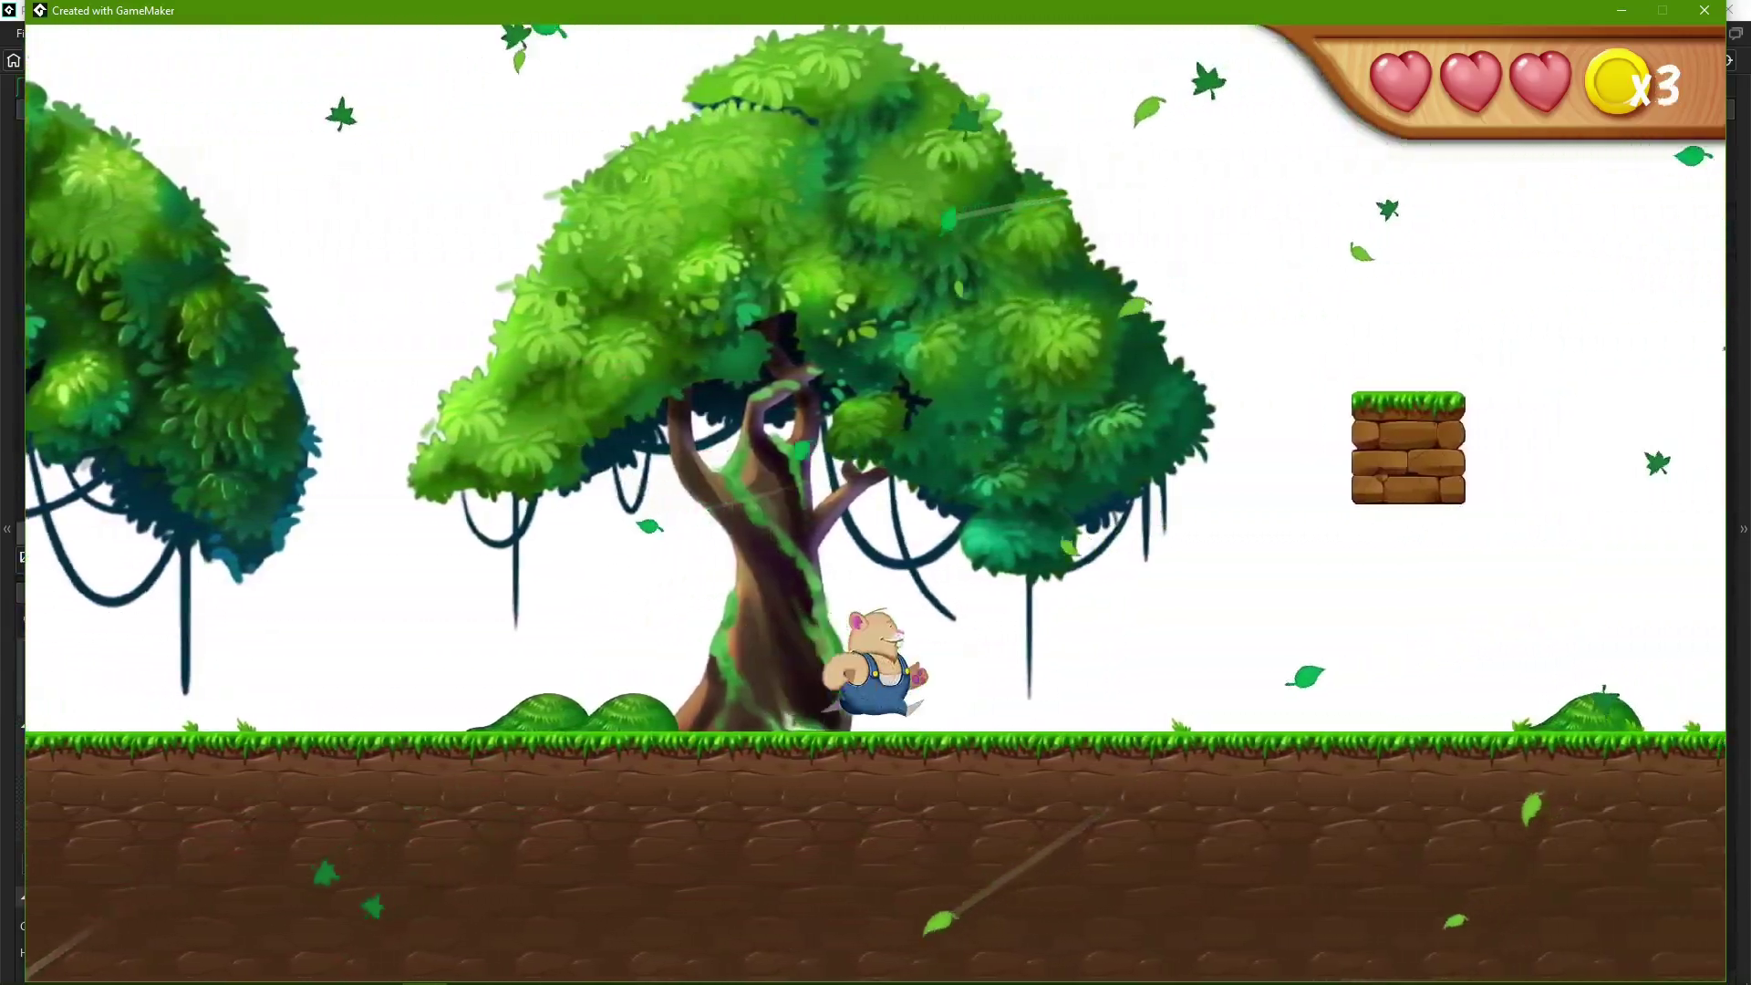
key("Left")
key("space")
key("Right")
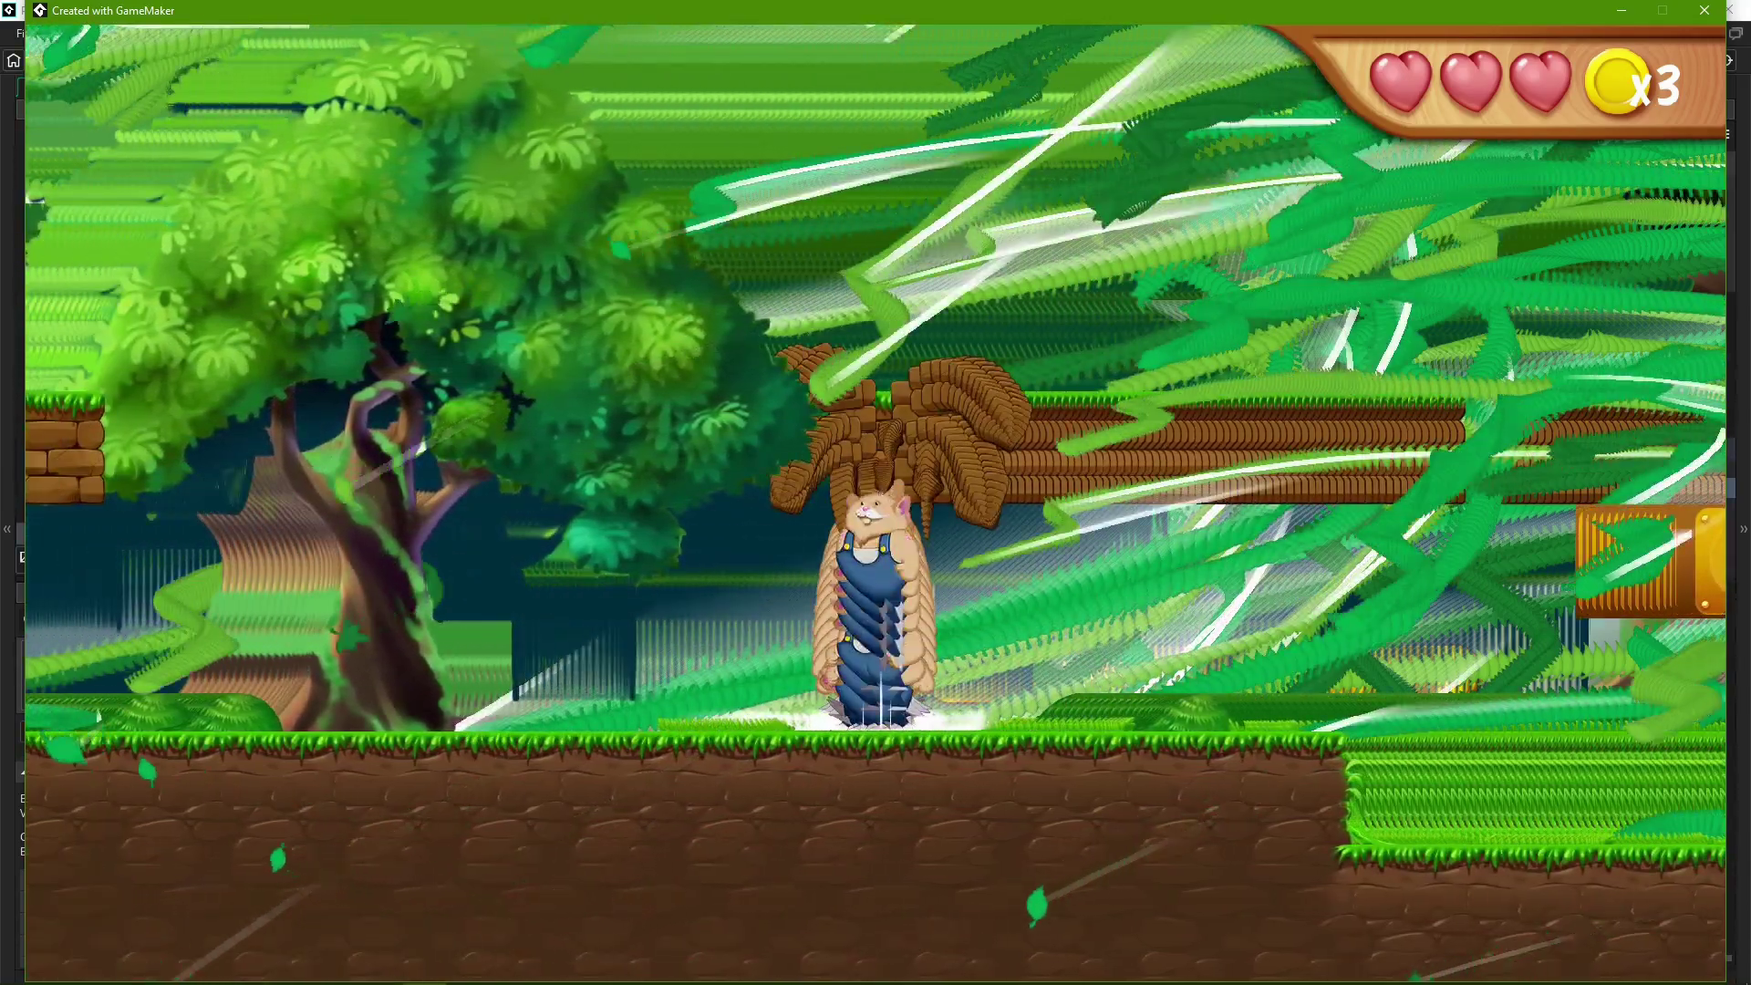
key("Right")
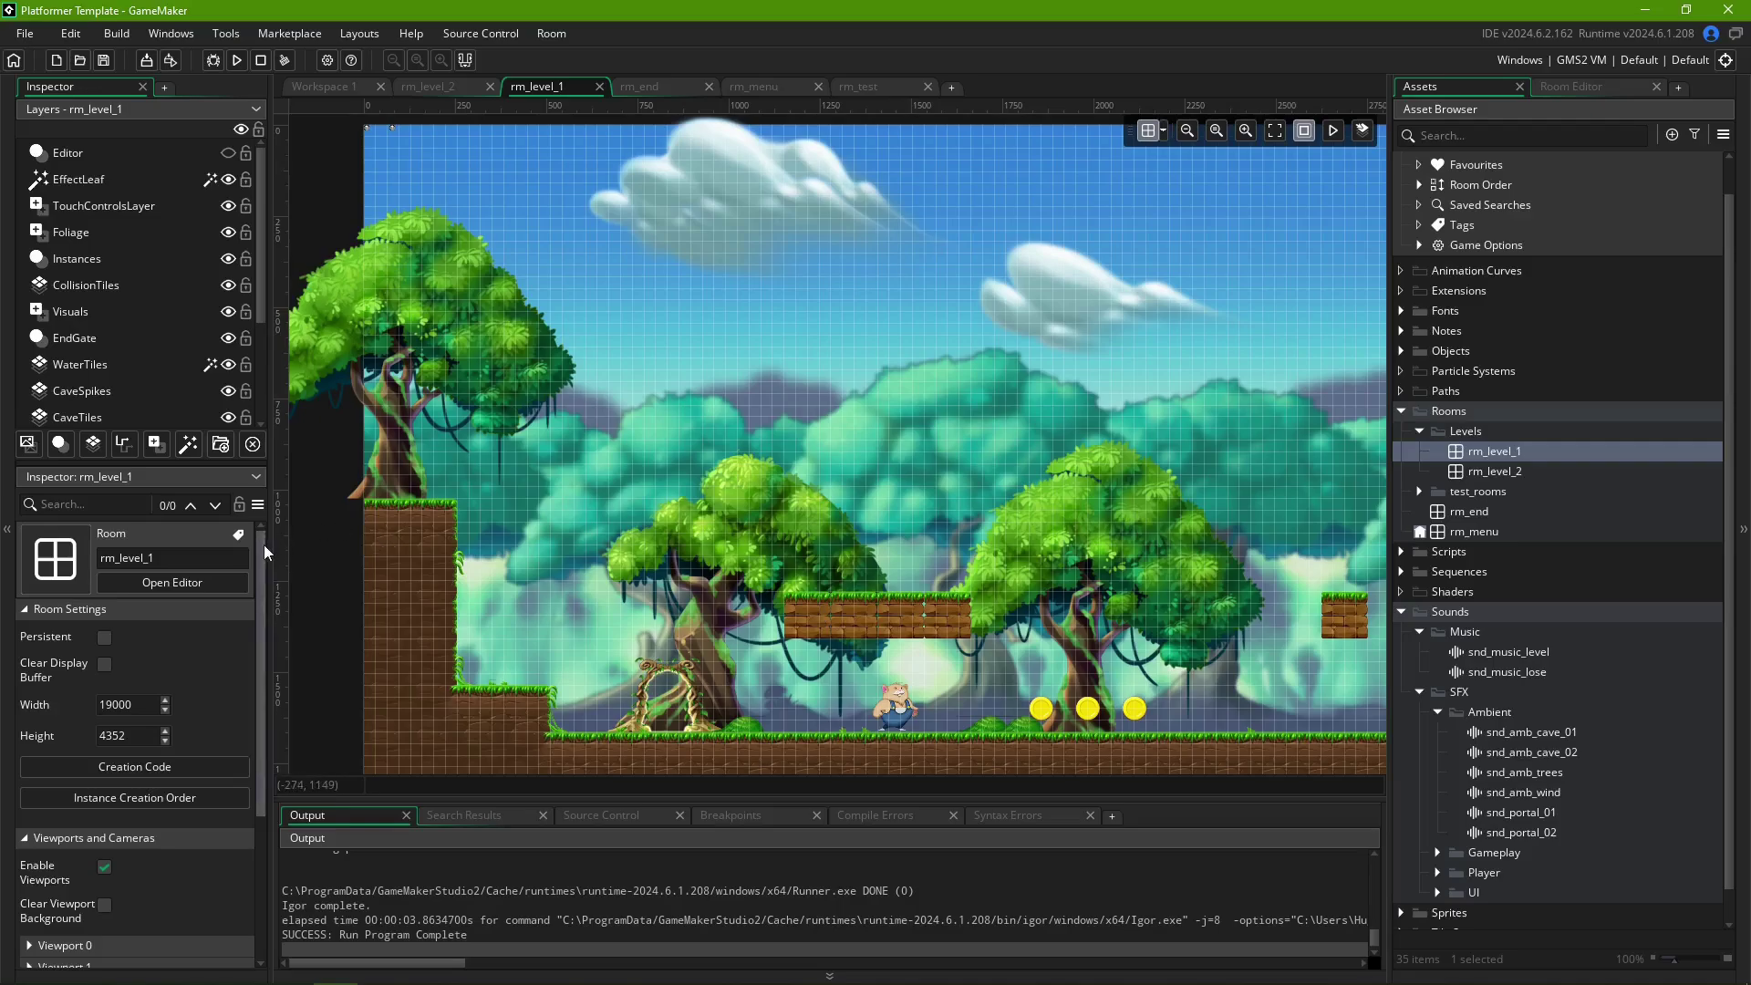
- Make Viewport 0 visible in rm_level_1's viewport settings
left_click_drag(265, 544, 253, 715)
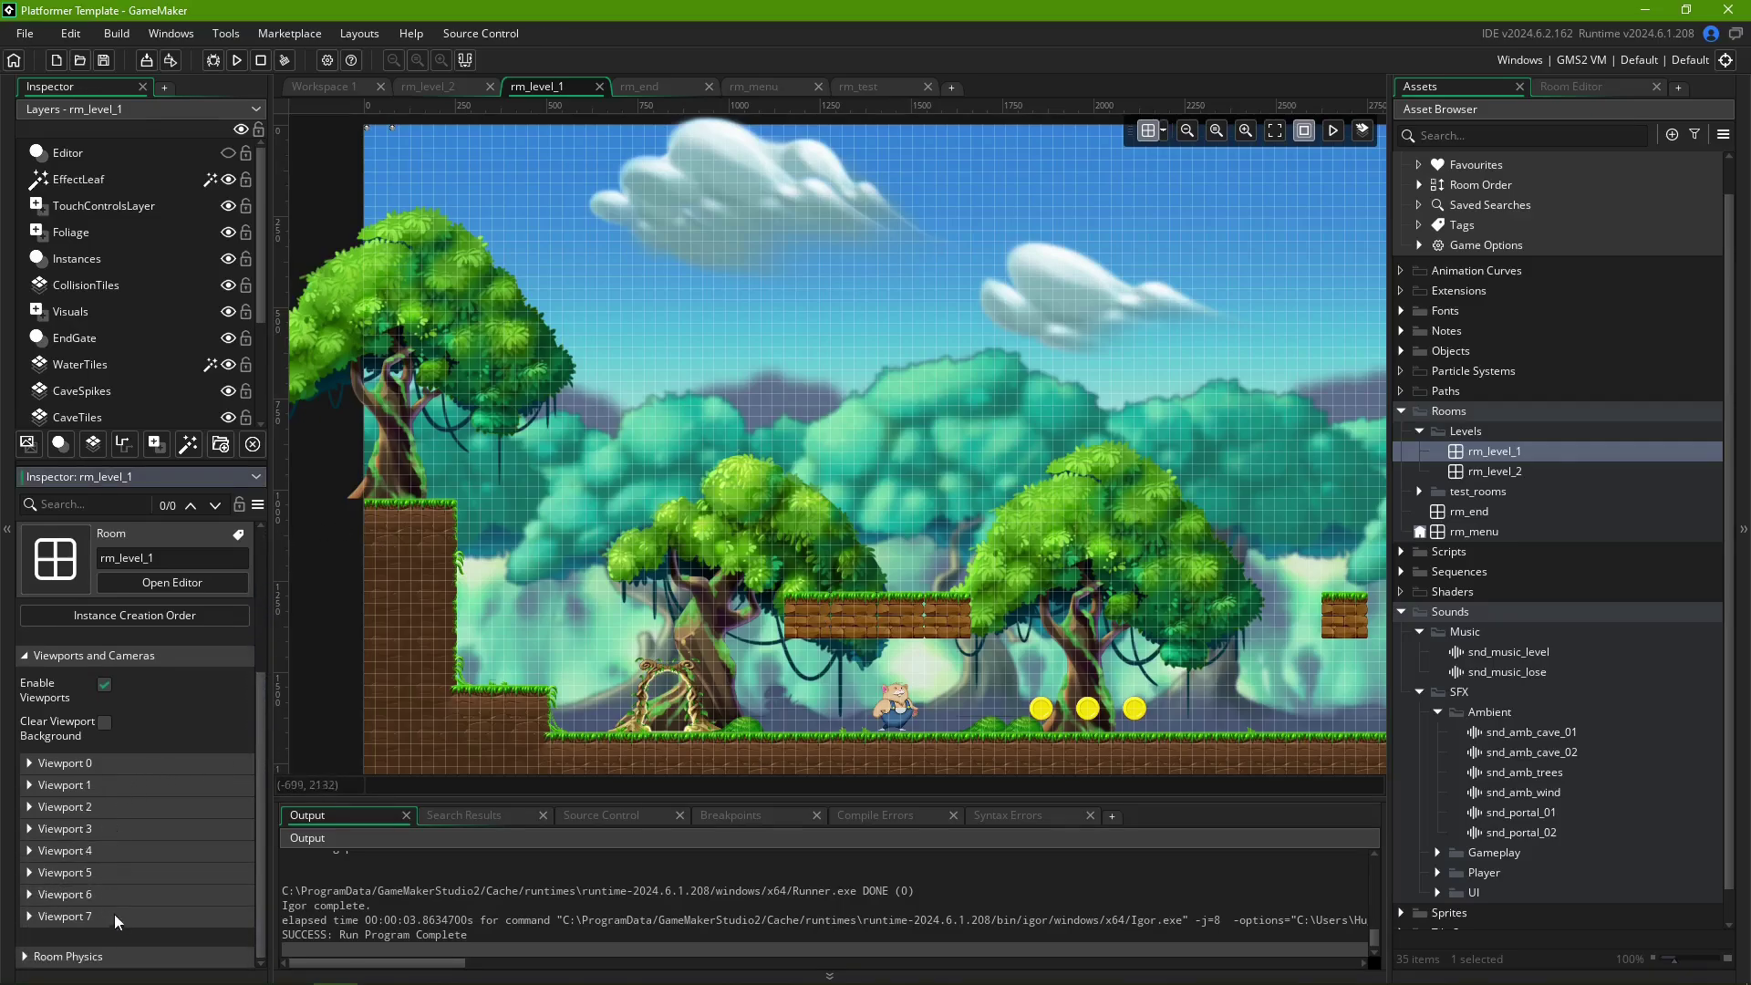
left_click(91, 762)
left_click(87, 790)
left_click(88, 763)
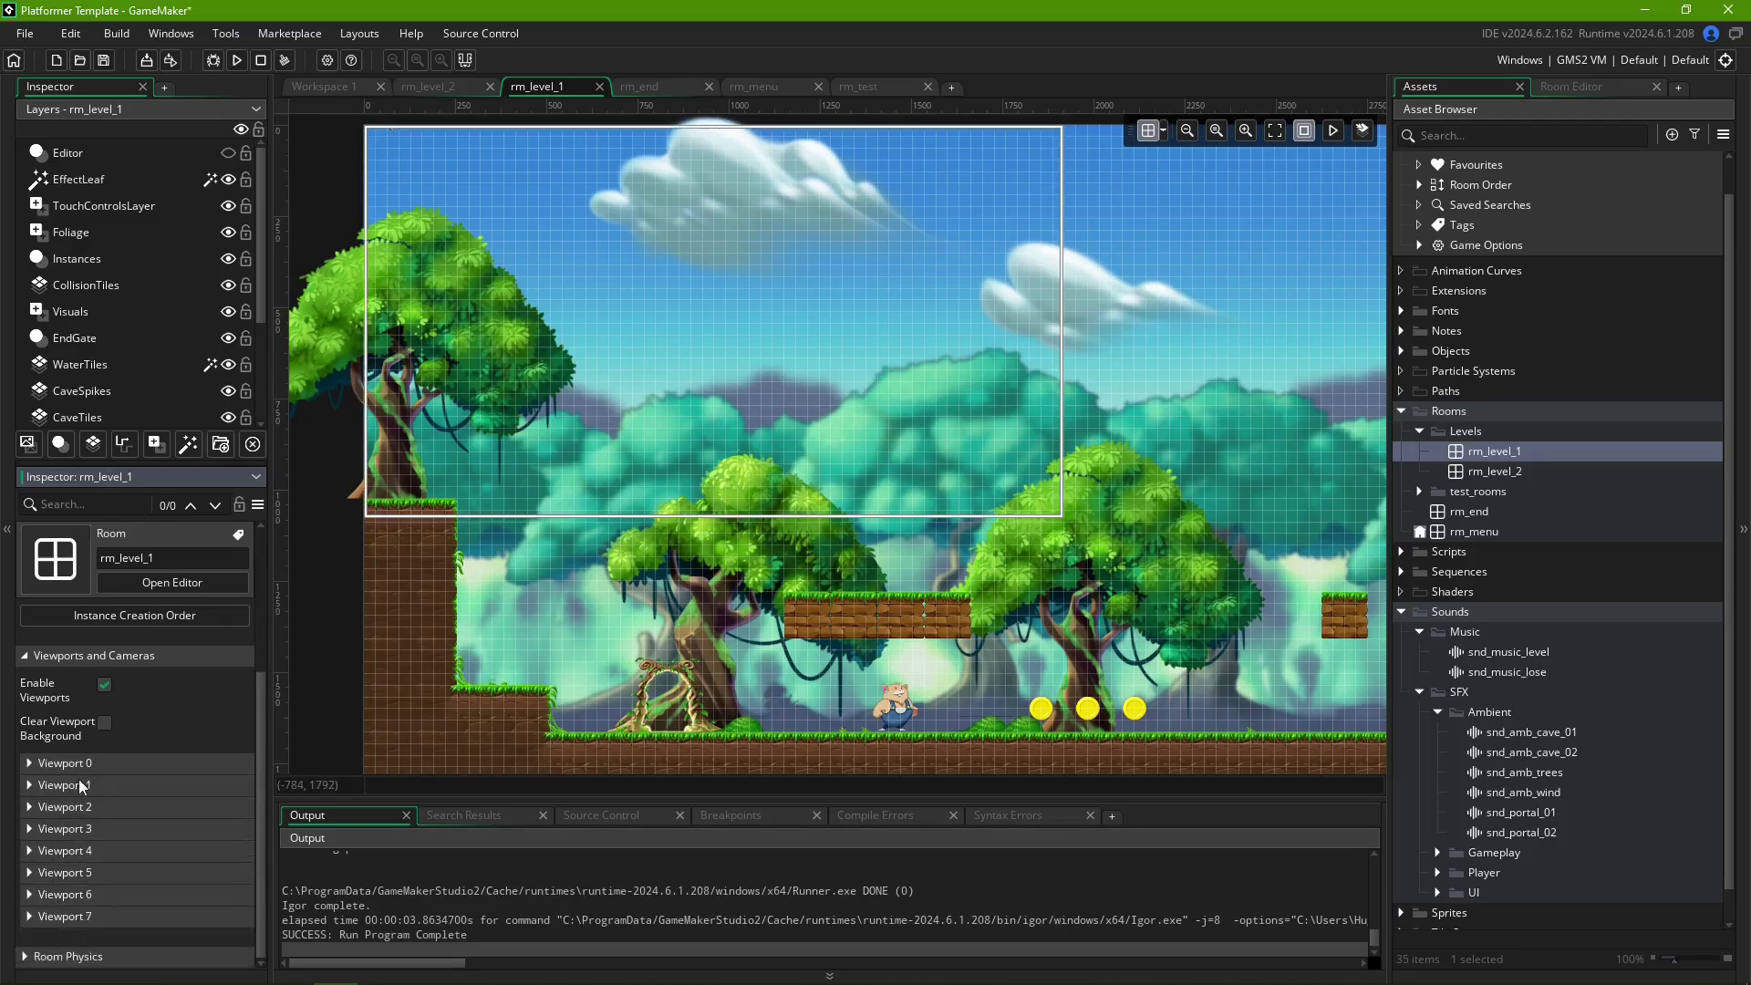
- Switch Viewport 1's visibility in rm_level_1 on and off again
left_click(80, 785)
left_click(88, 812)
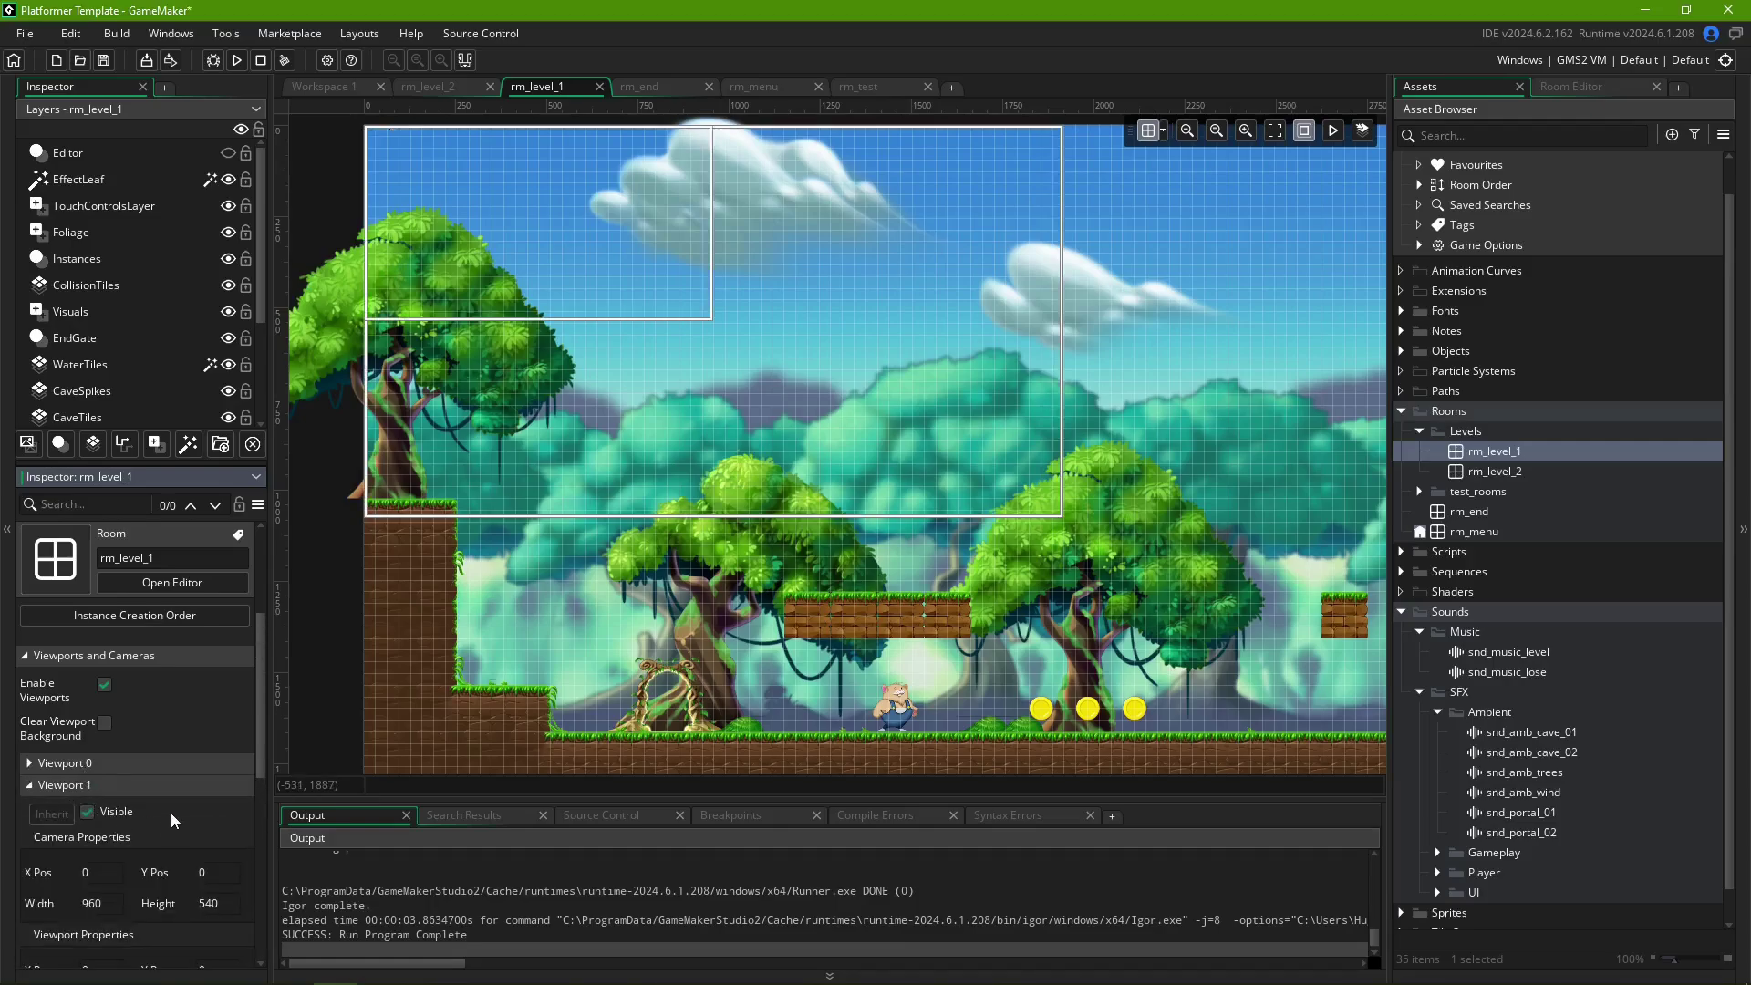
left_click(98, 811)
left_click(115, 787)
- Set Viewport 0's camera position to X 600 and Y 800 so it frames the area around the player
left_click(117, 768)
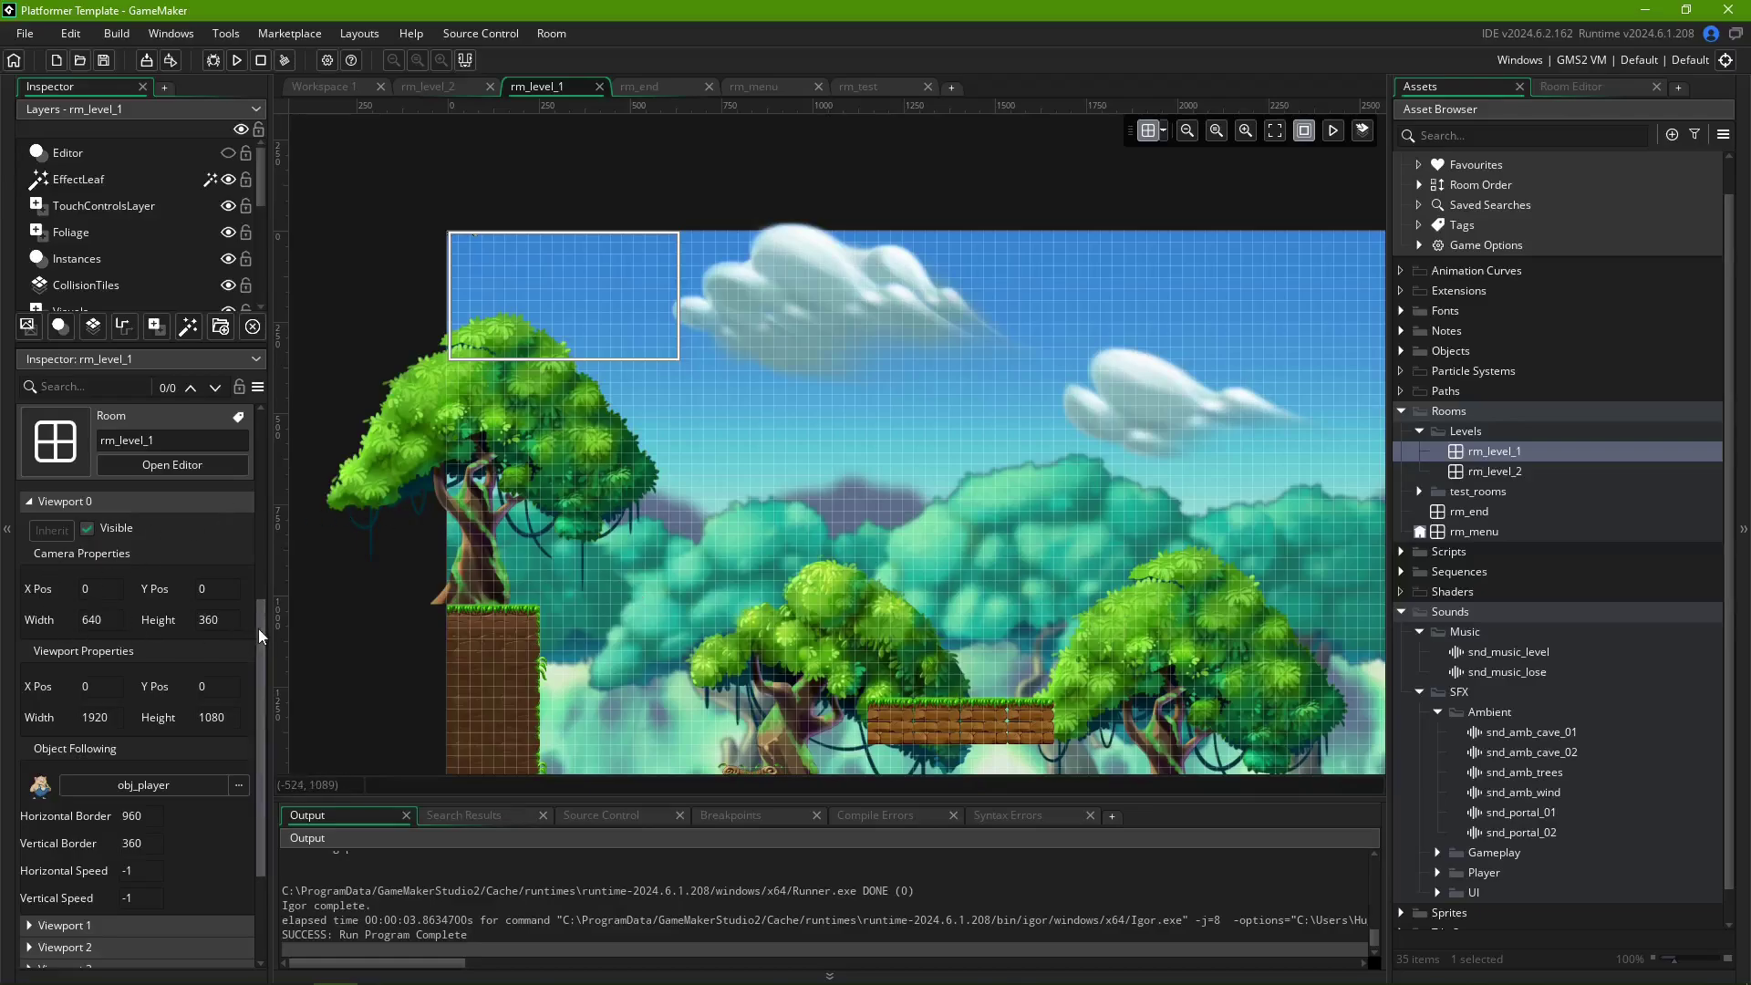
scroll(260, 633, "down", 1)
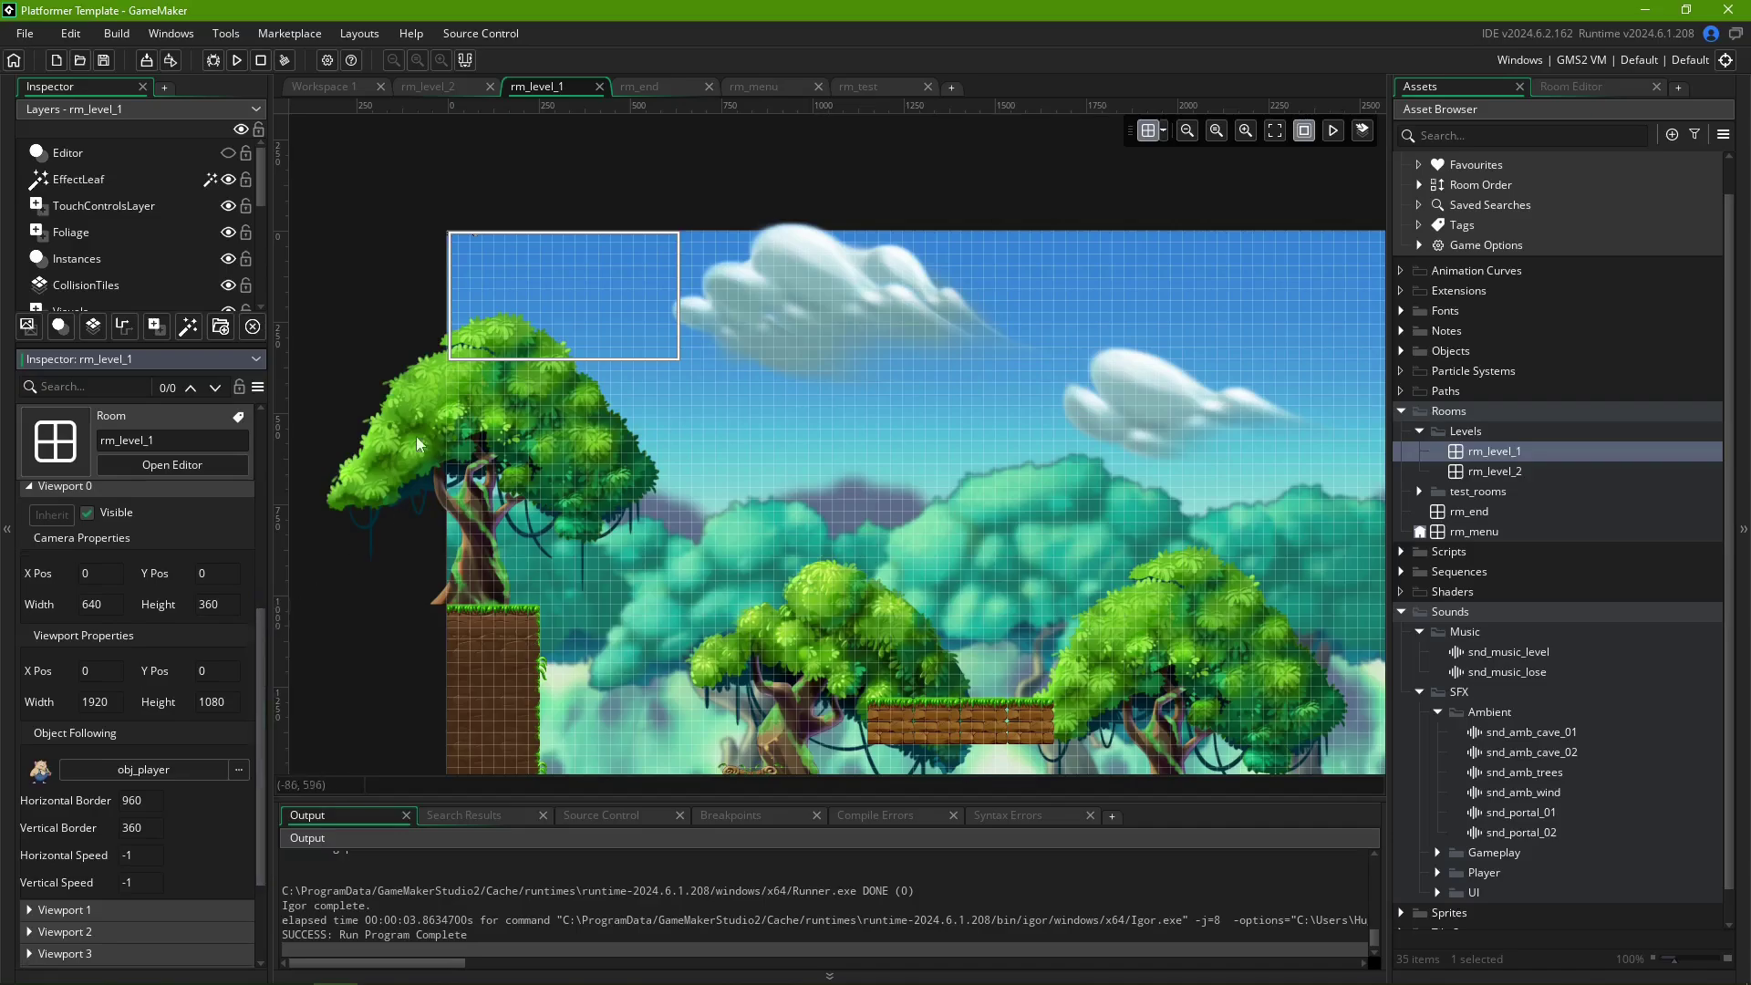
middle_click_drag(416, 404, 469, 461)
scroll(556, 373, "up", 3, "ctrl")
scroll(578, 357, "down", 3, "ctrl")
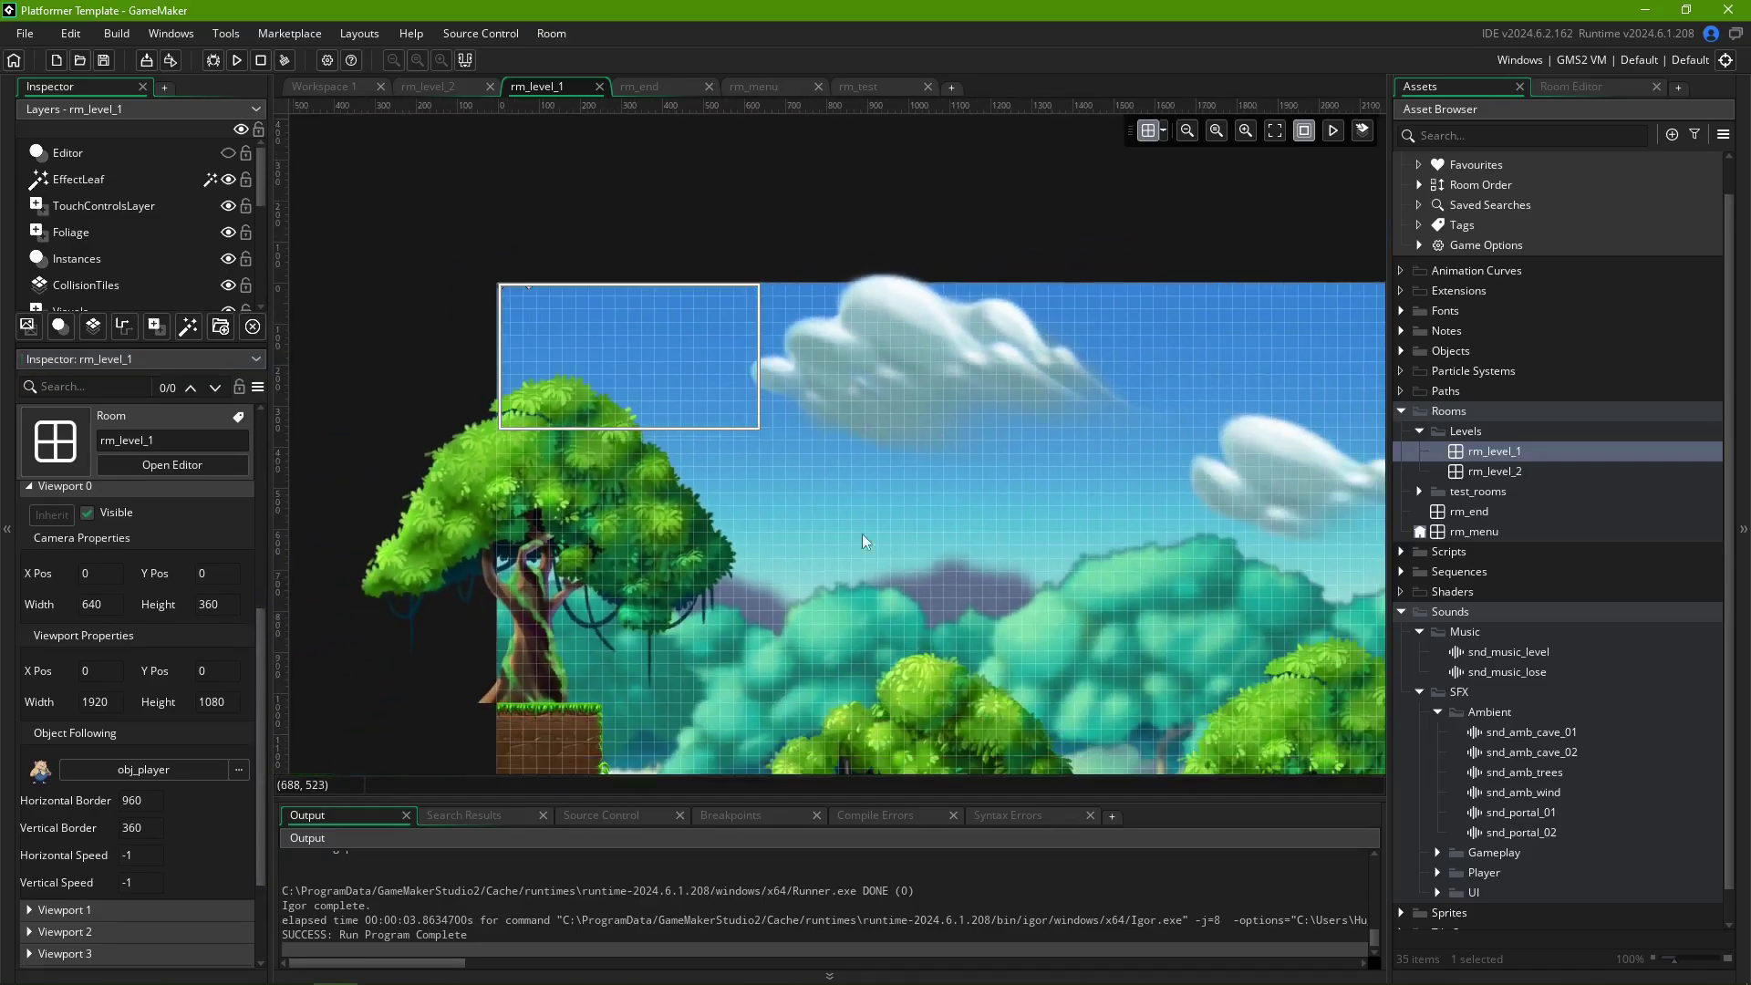
middle_click_drag(975, 624, 703, 278)
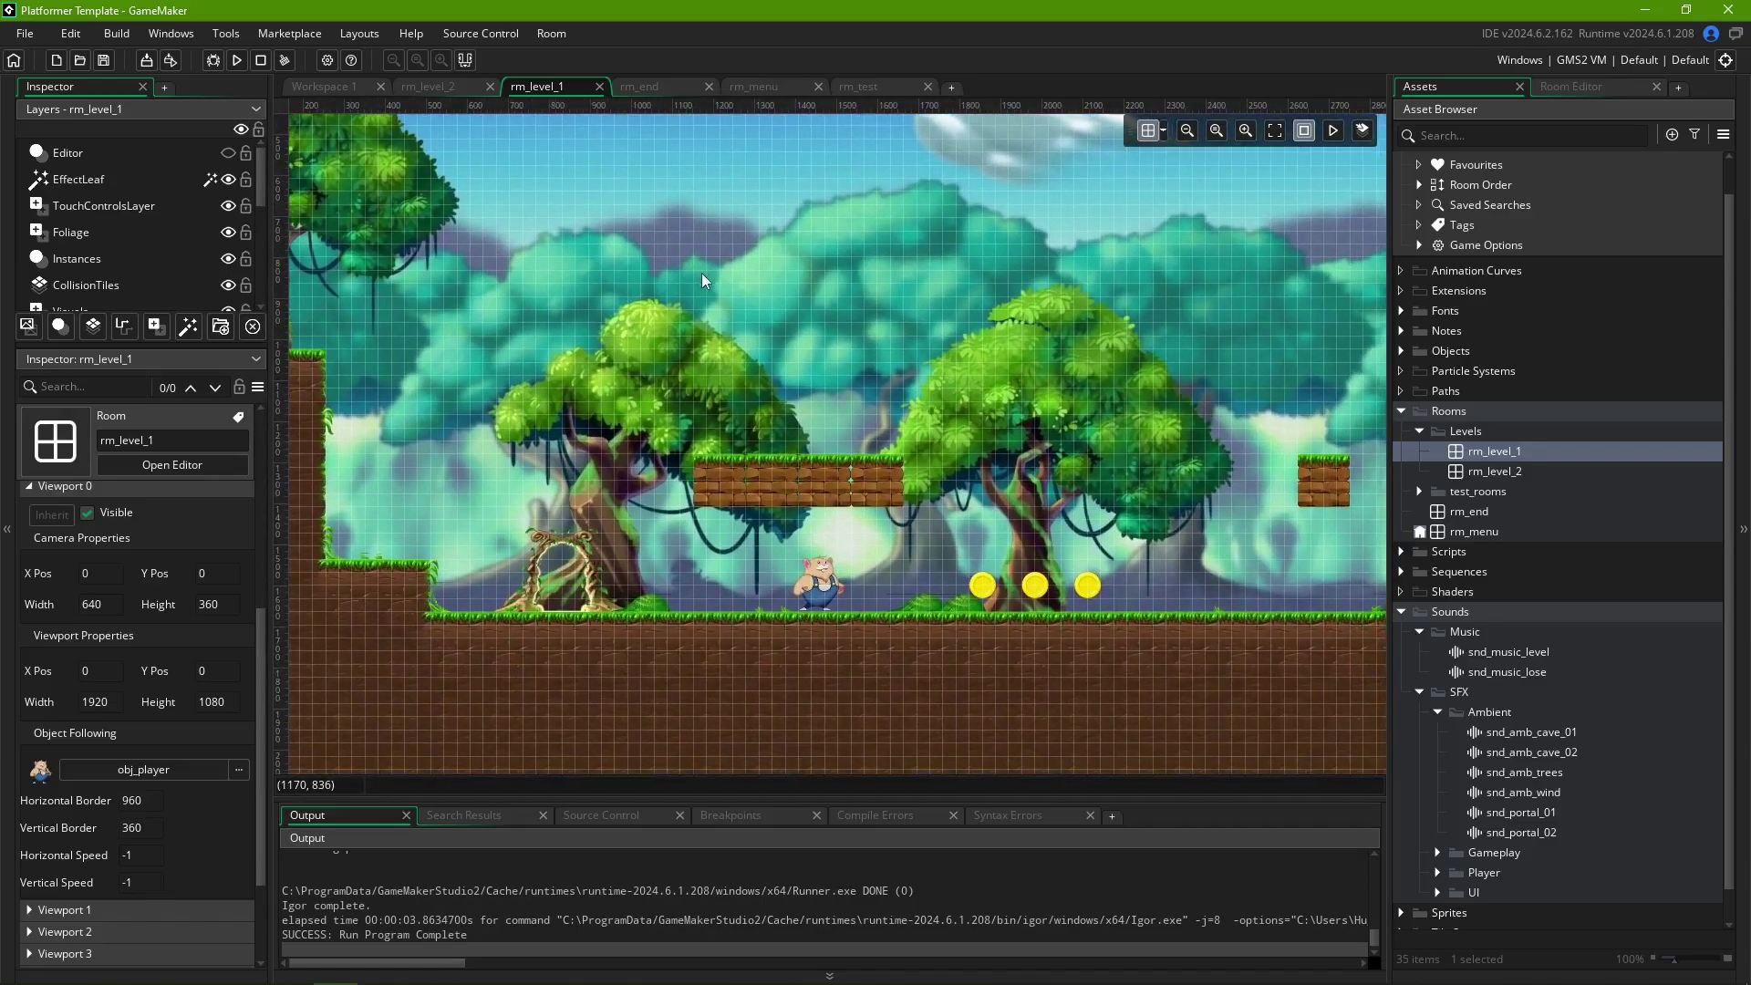
left_click(112, 578)
type("600")
key("Tab")
type("80")
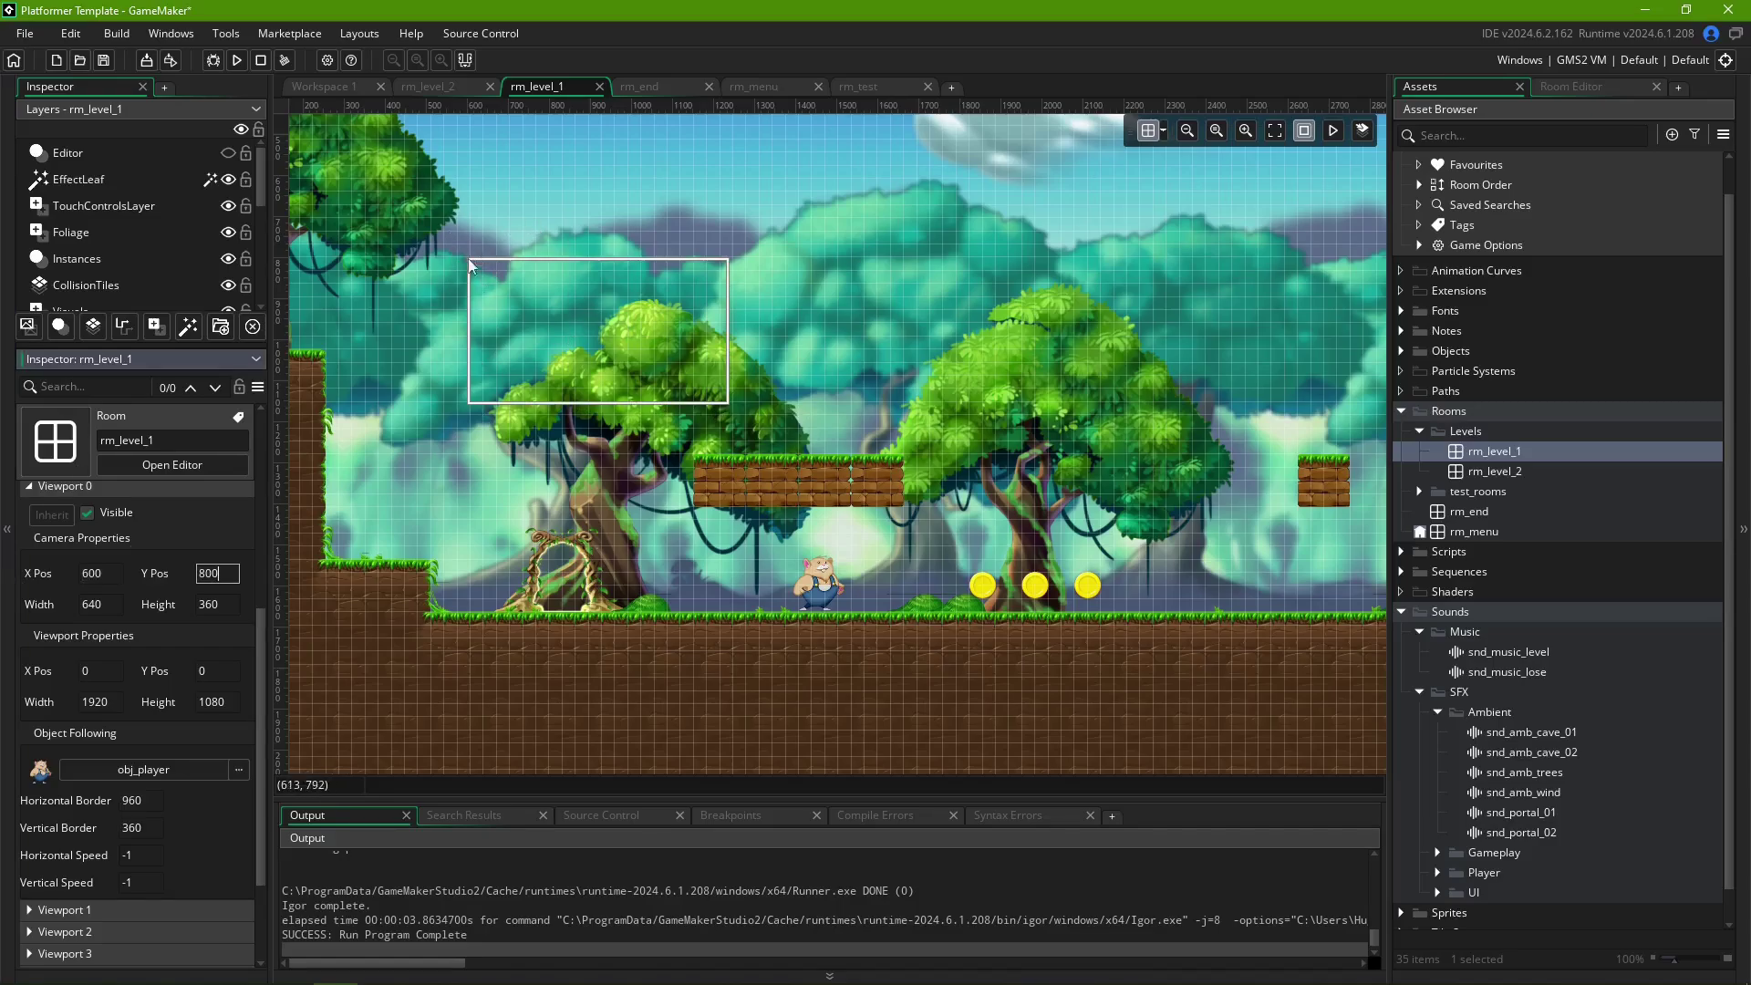
- Set Viewport 0's camera width to 1920 and height to 1080
key("Tab")
key("Tab")
type("1080")
key("Return")
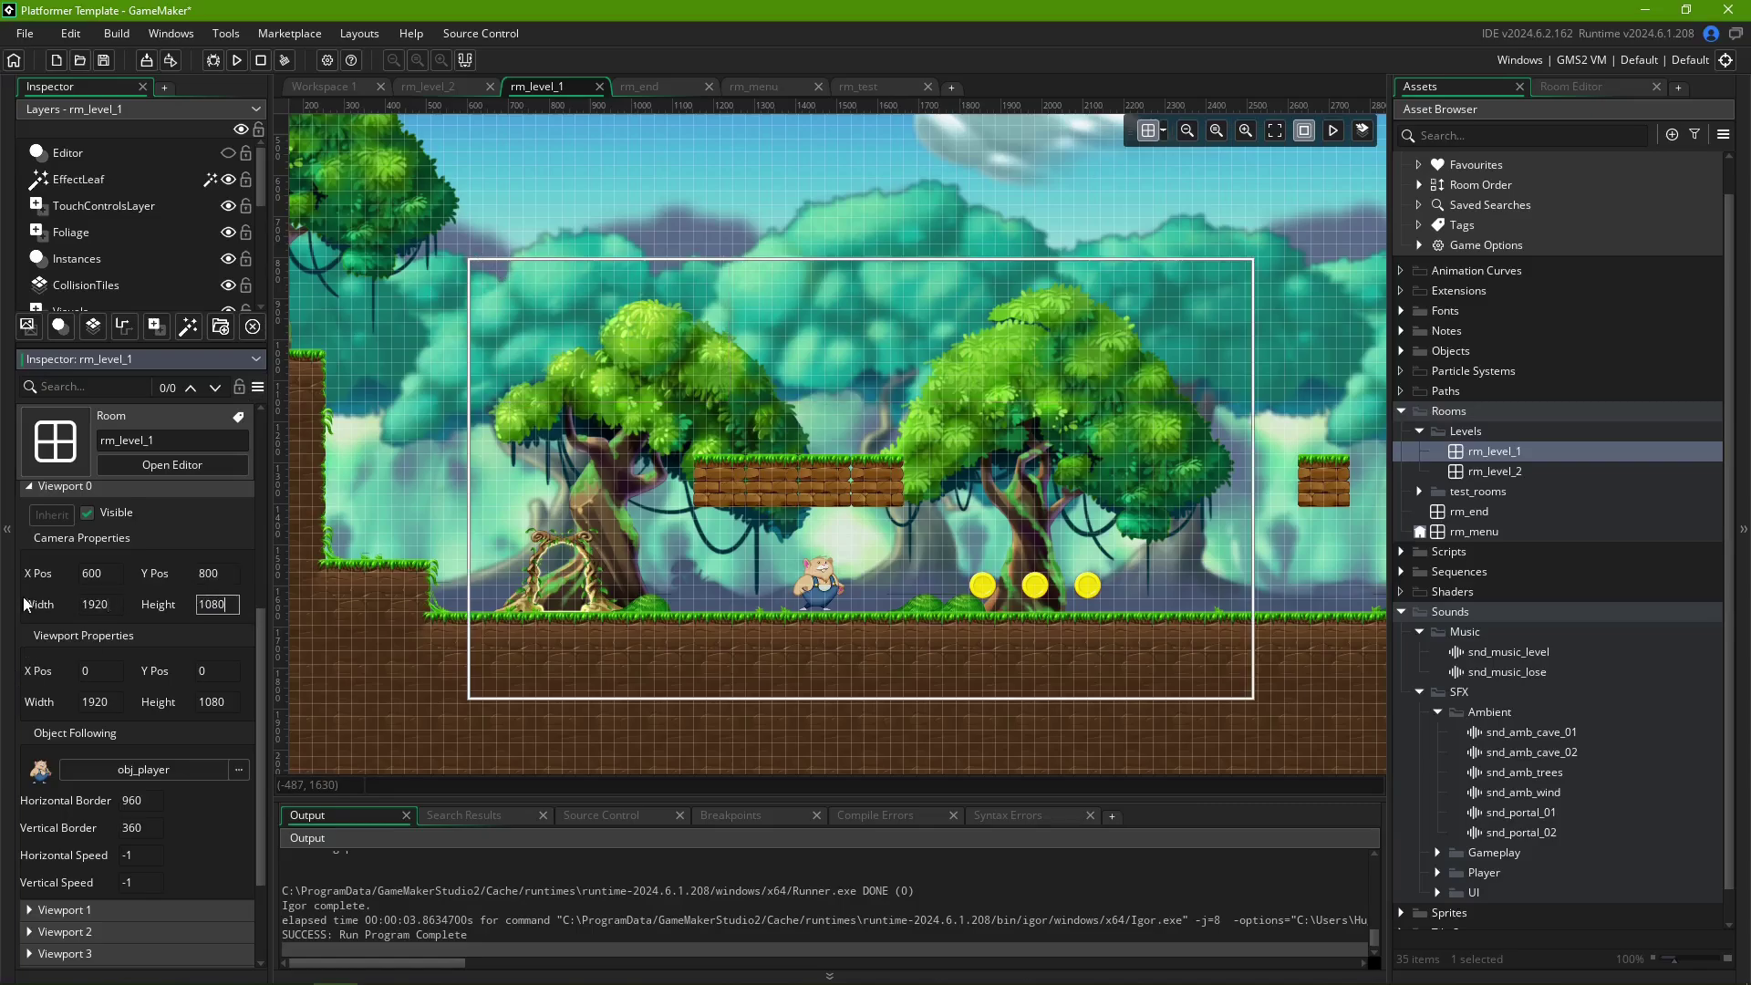
- Inspect Viewport 0's camera frame around the player and toggle its visibility off and on
mouse_move(980, 584)
middle_mouse_down()
mouse_move(923, 583)
mouse_move(961, 594)
mouse_move(949, 582)
middle_mouse_up()
scroll(889, 609, "up", 2)
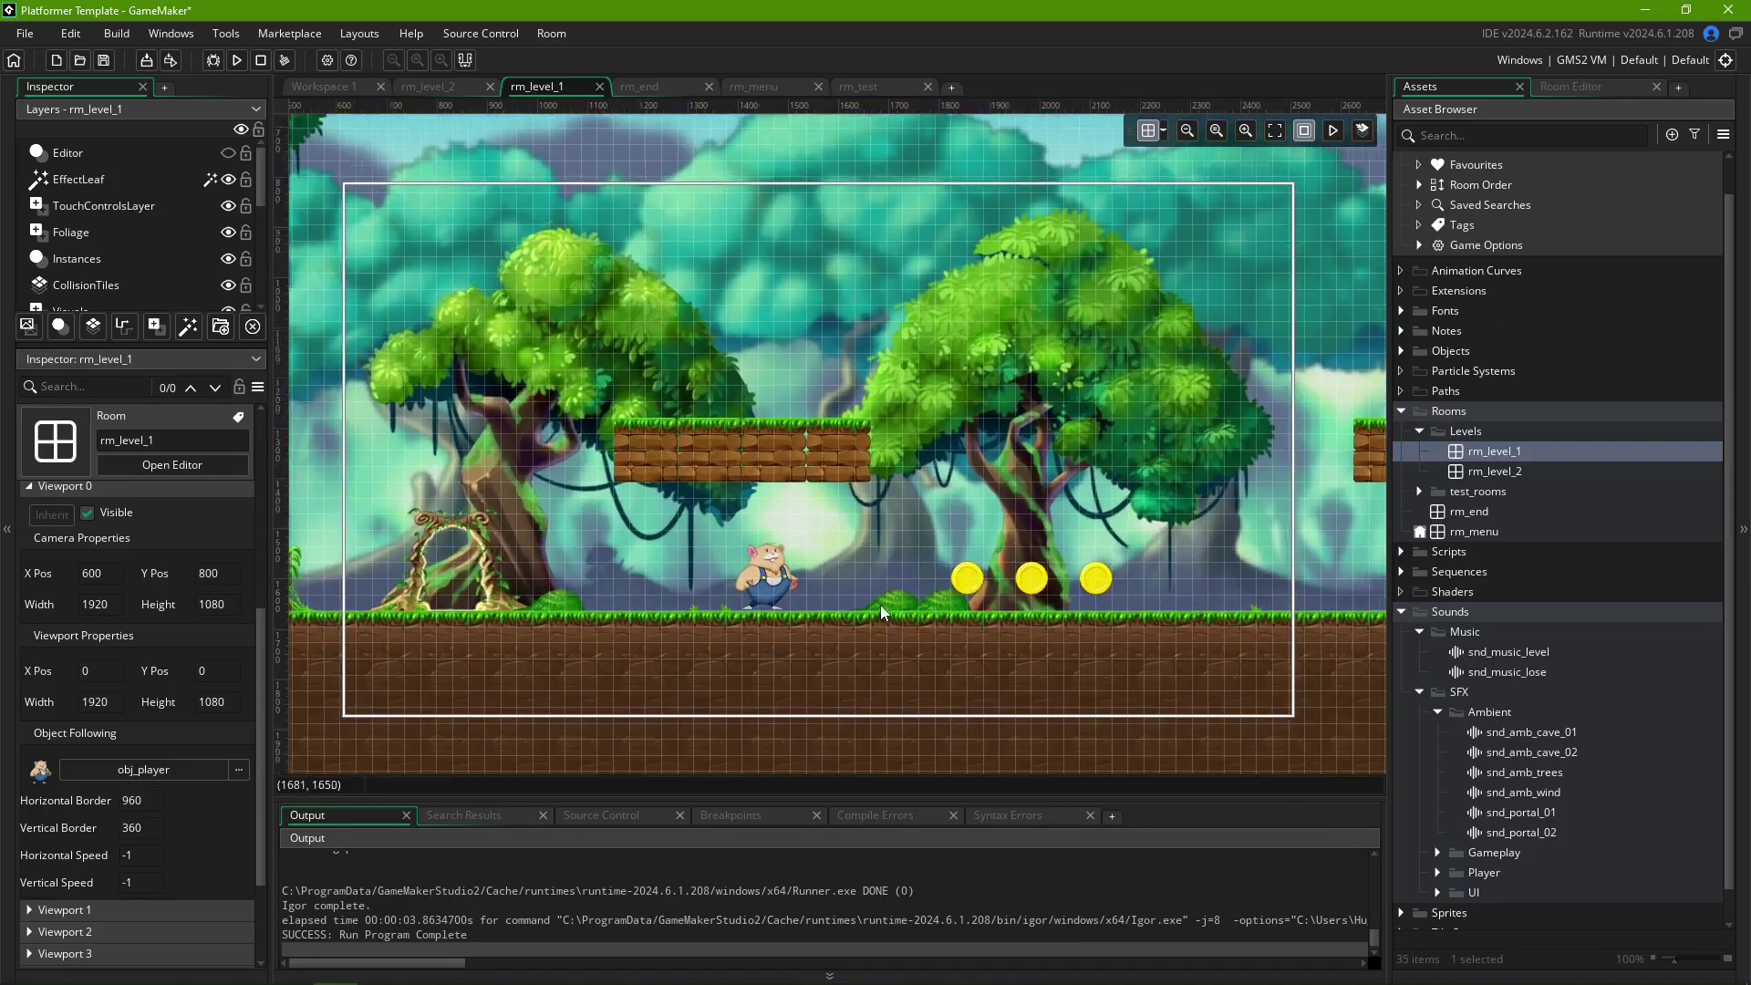
scroll(881, 602, "down", 2)
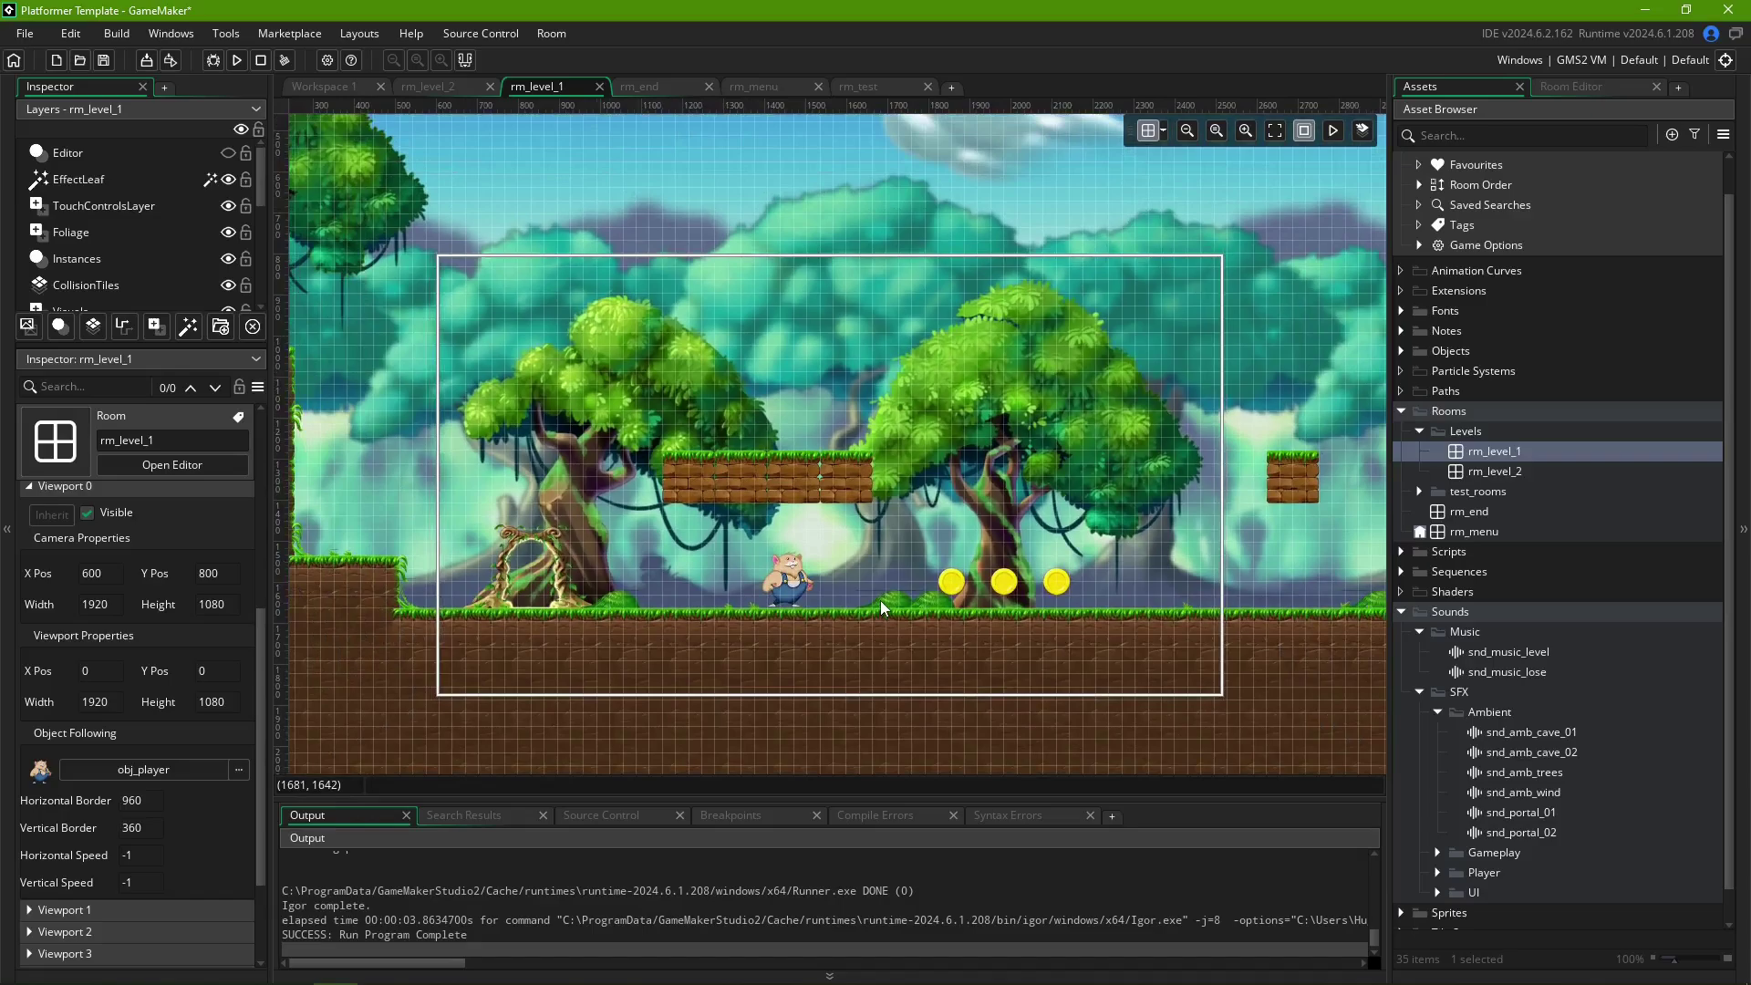
left_click(86, 514)
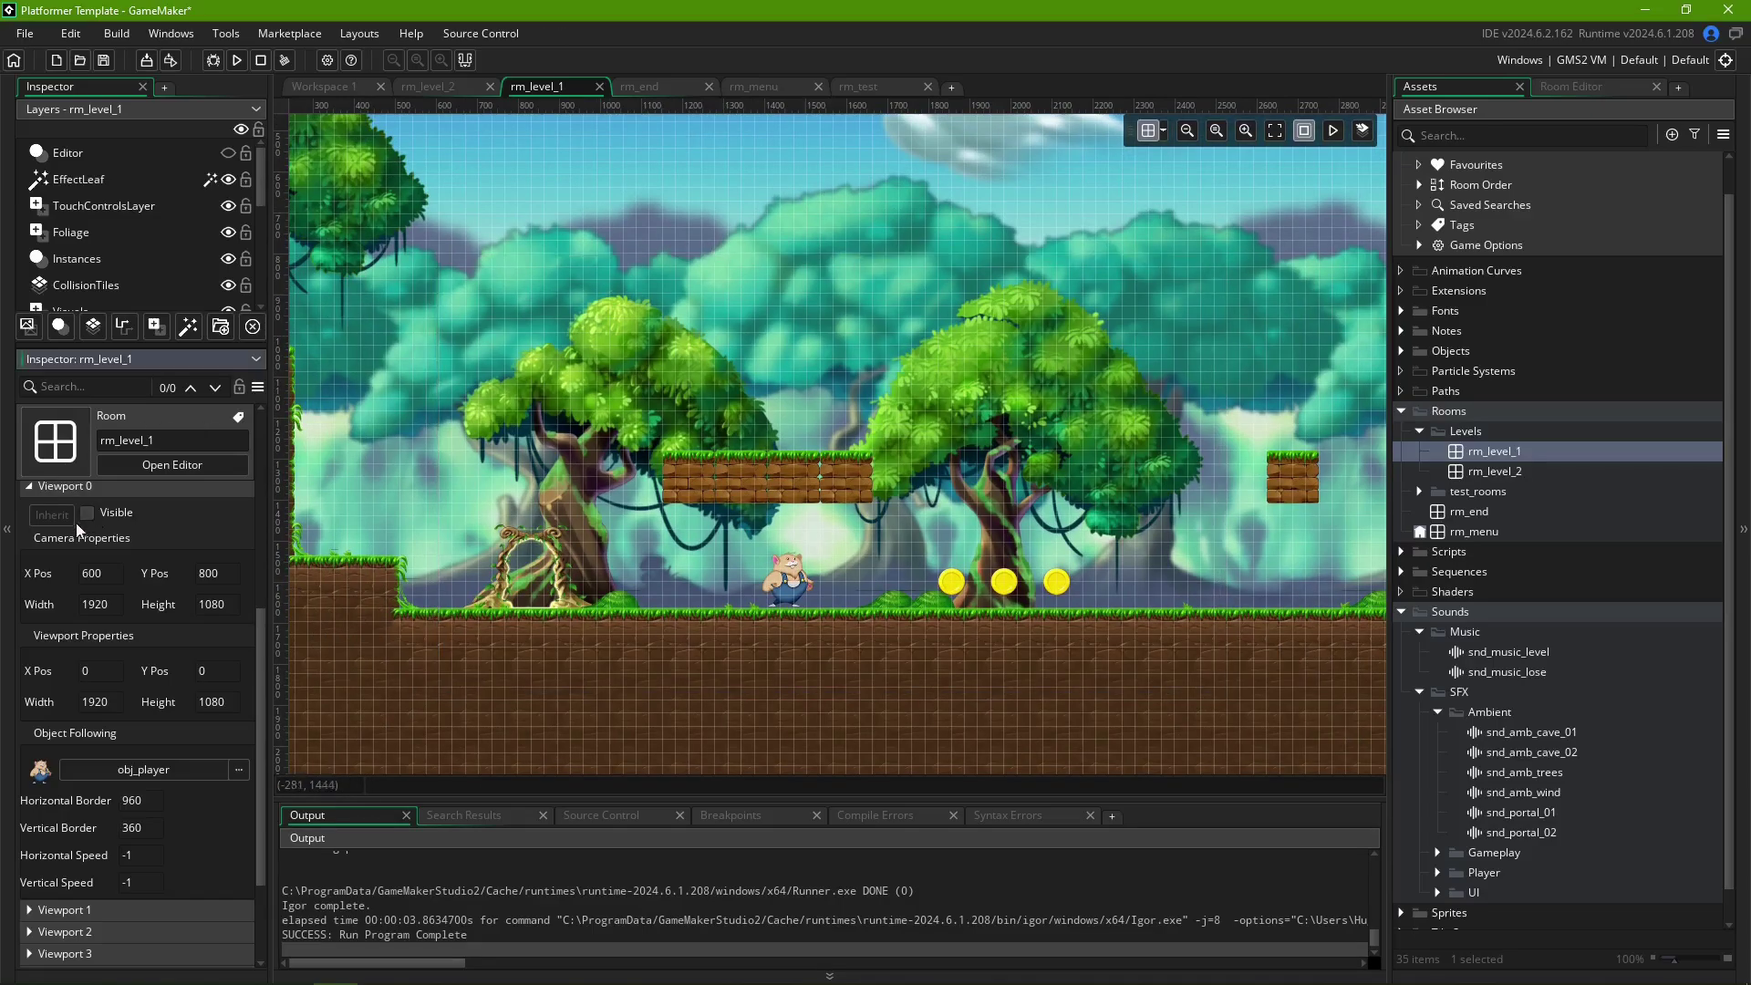
left_click(87, 514)
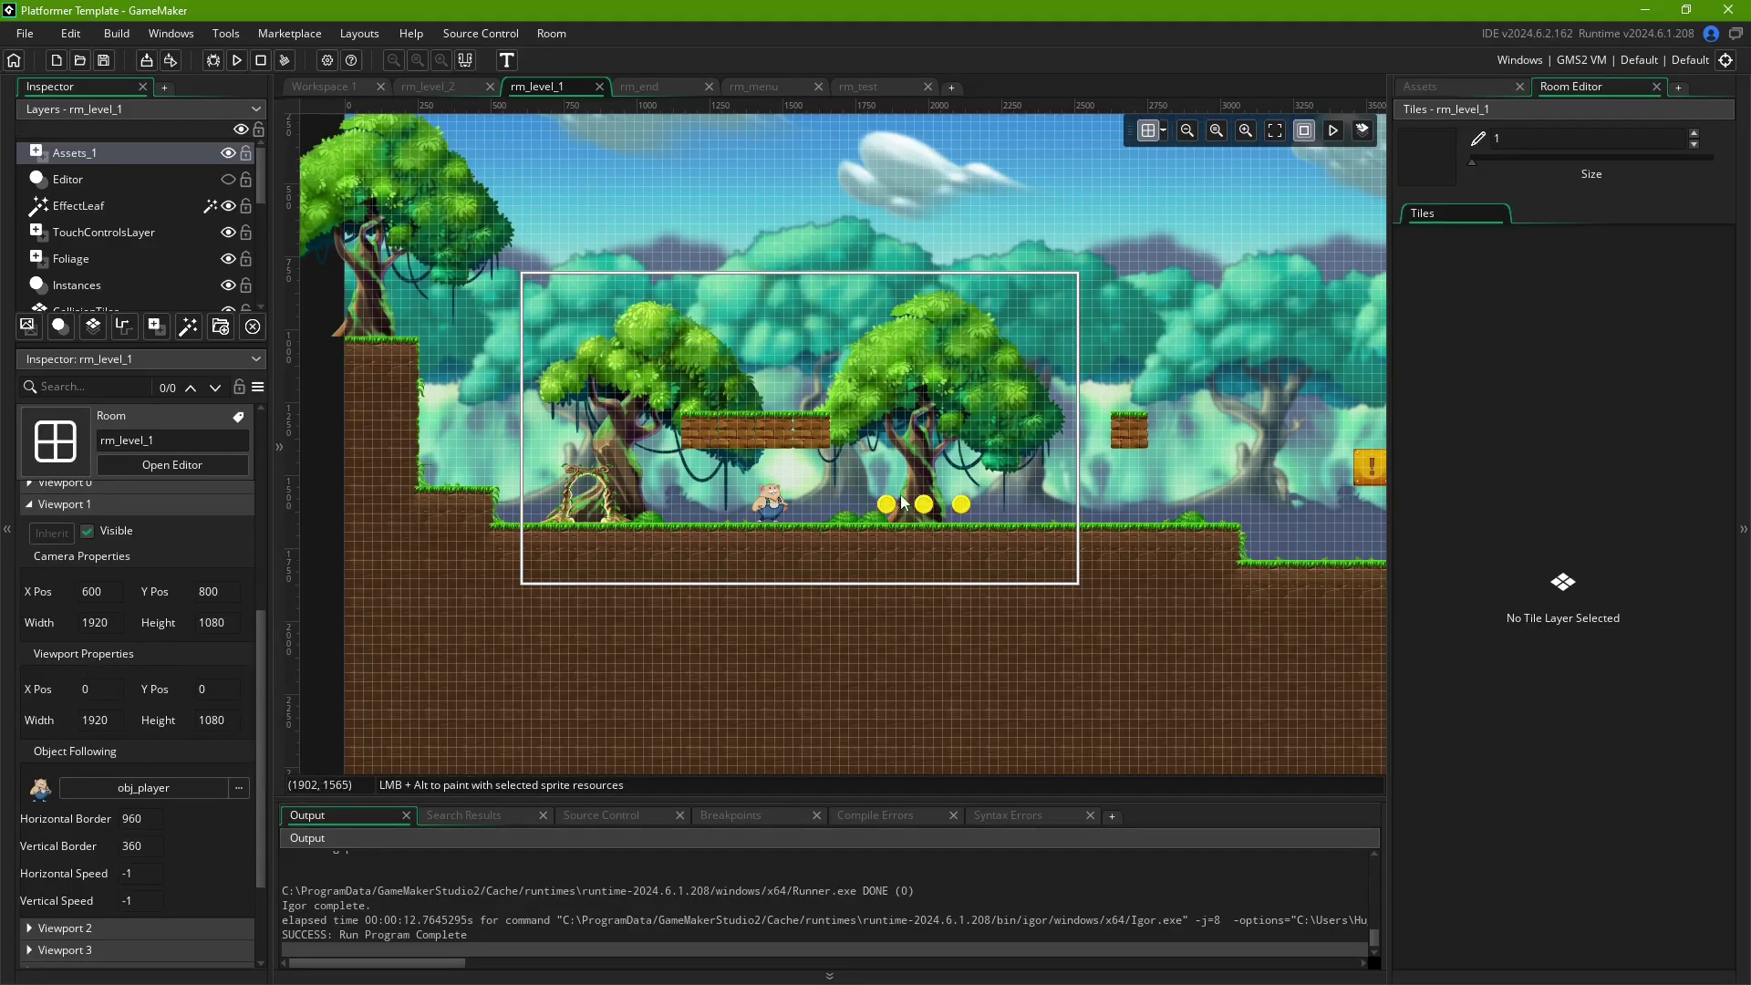
- Run the game, start the level to check the camera view, and close the game window
key("F5")
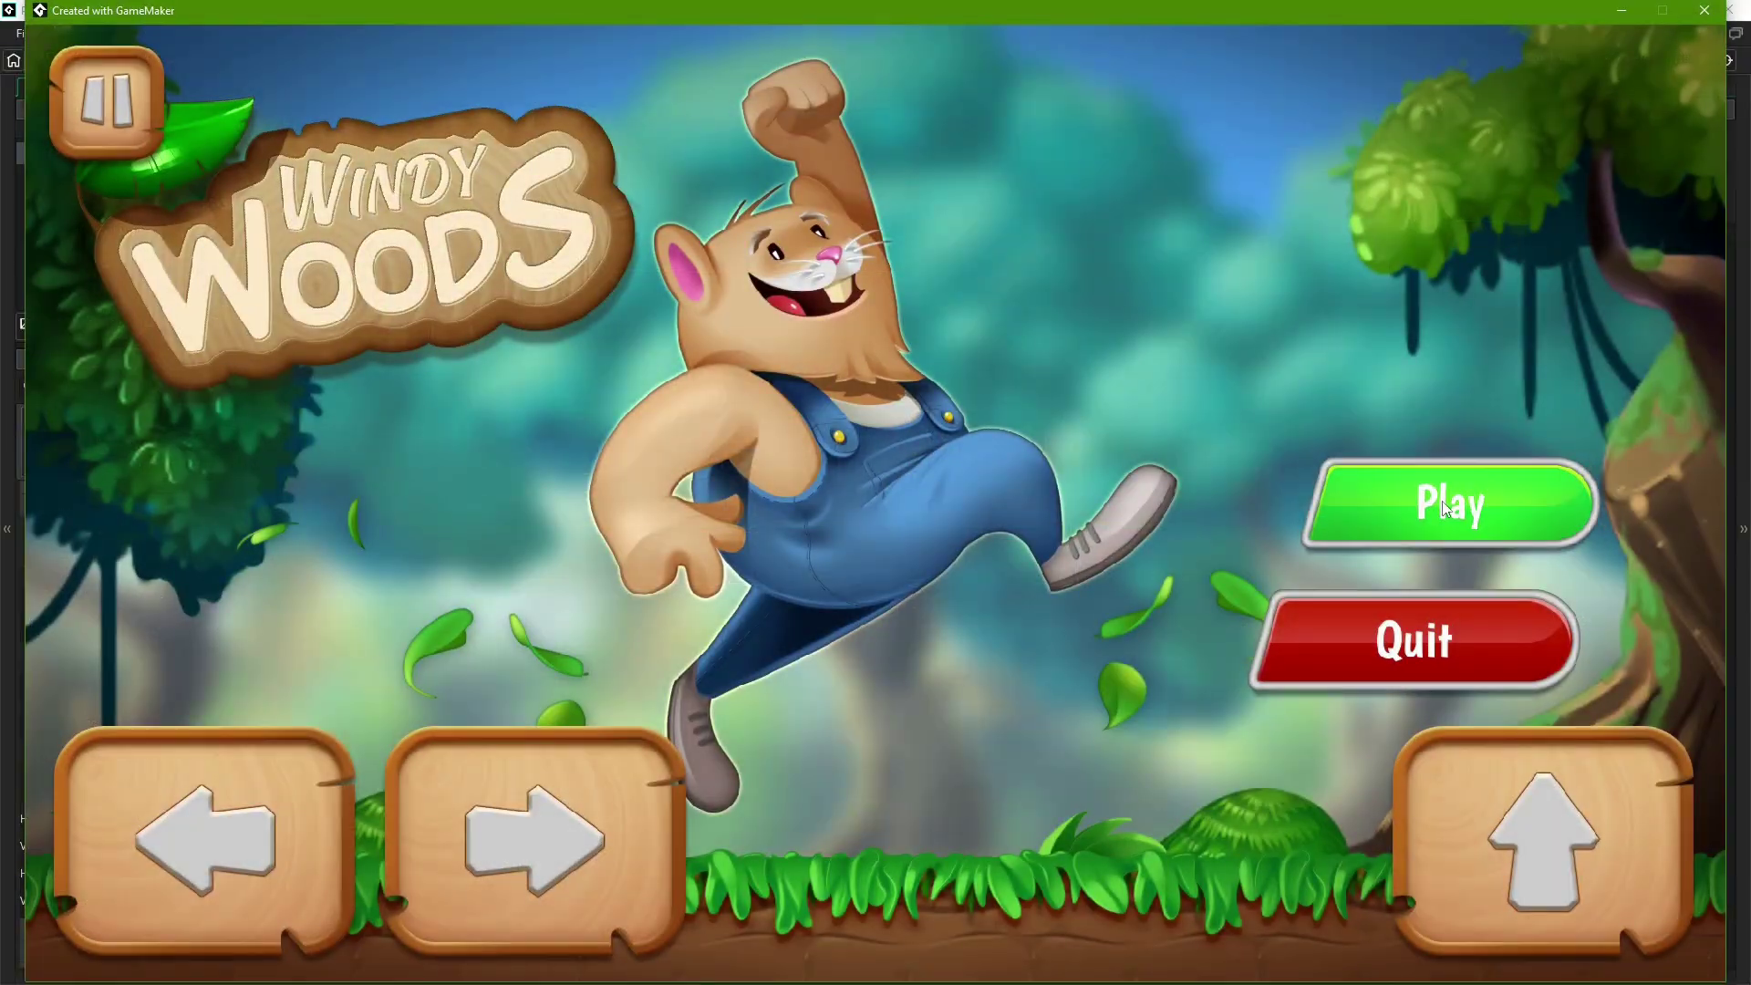
left_click(1450, 504)
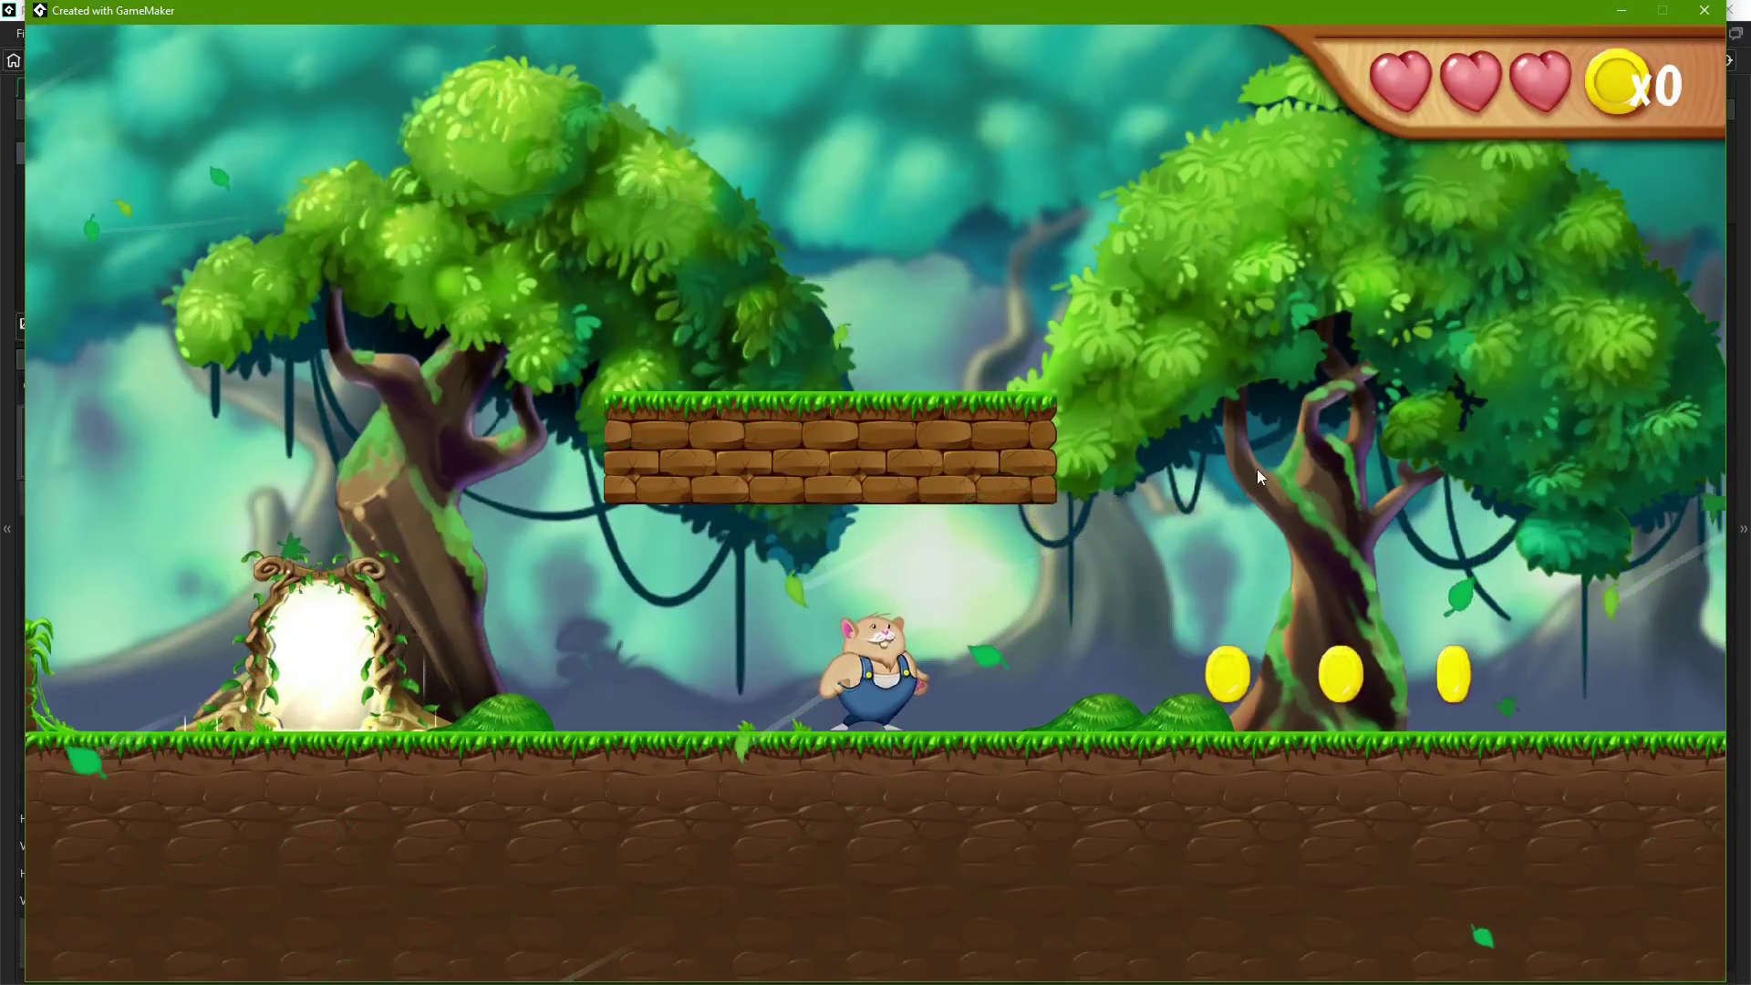
left_click(1722, 10)
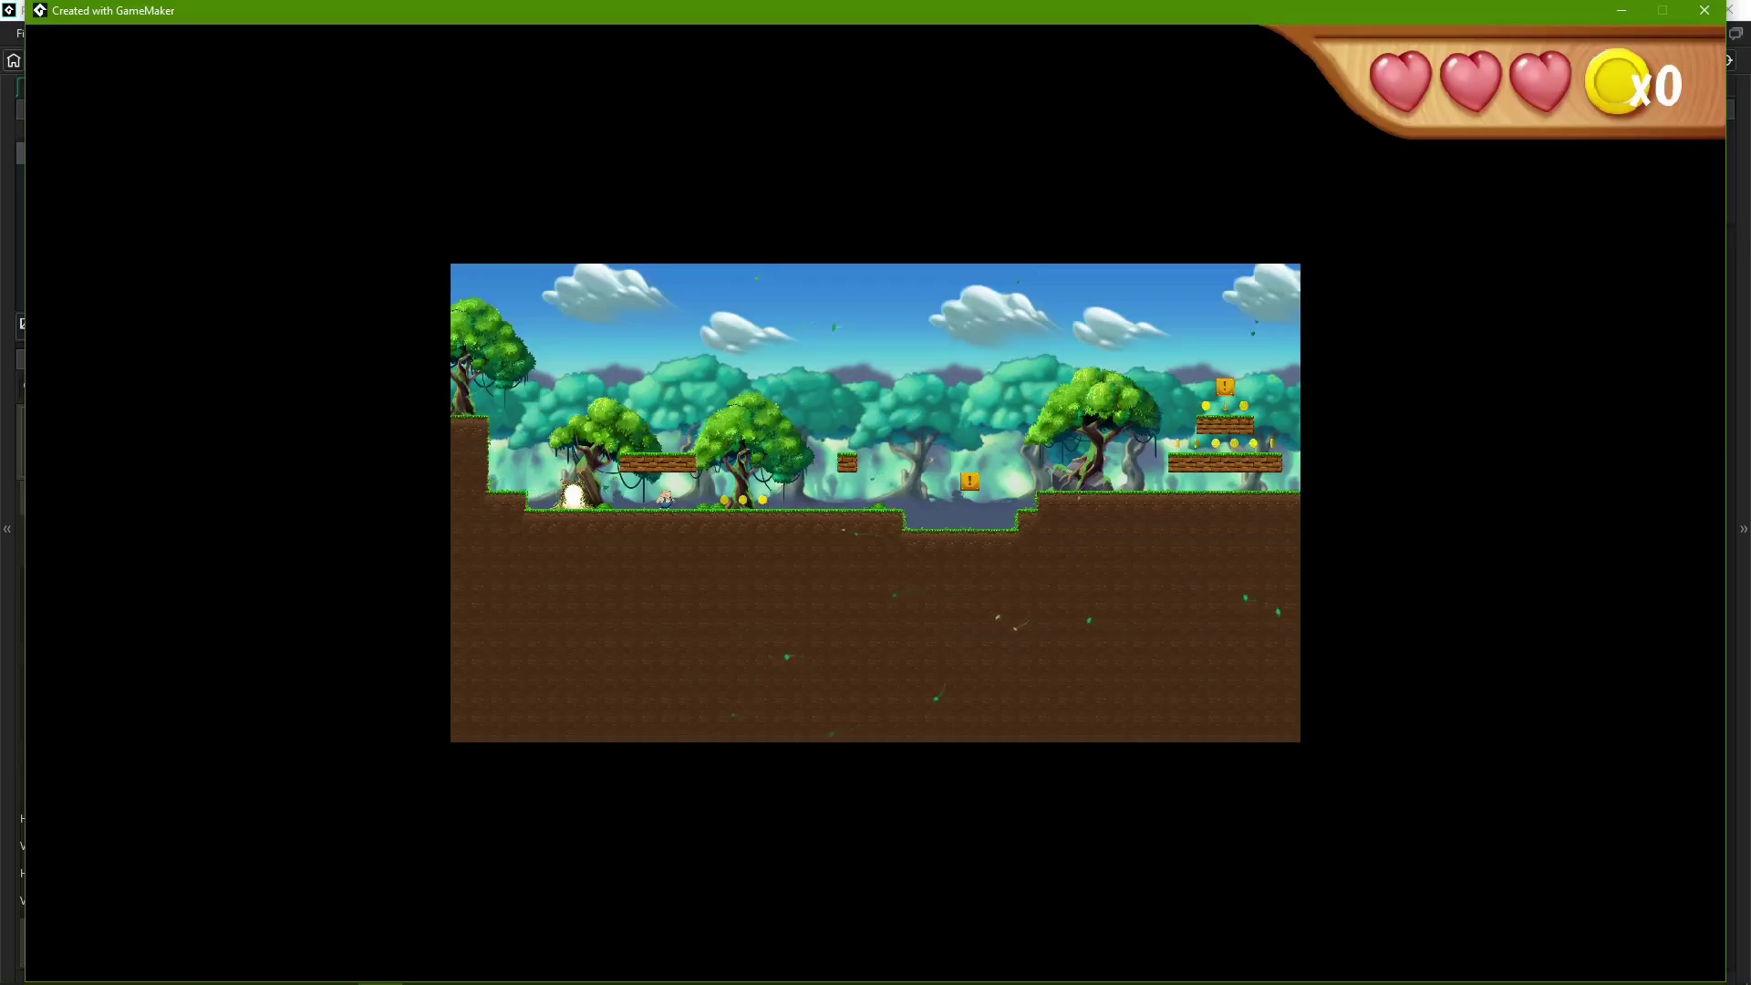
- Test-play the level with the zoomed-out camera view, moving and jumping with the player
key("Right")
key("space")
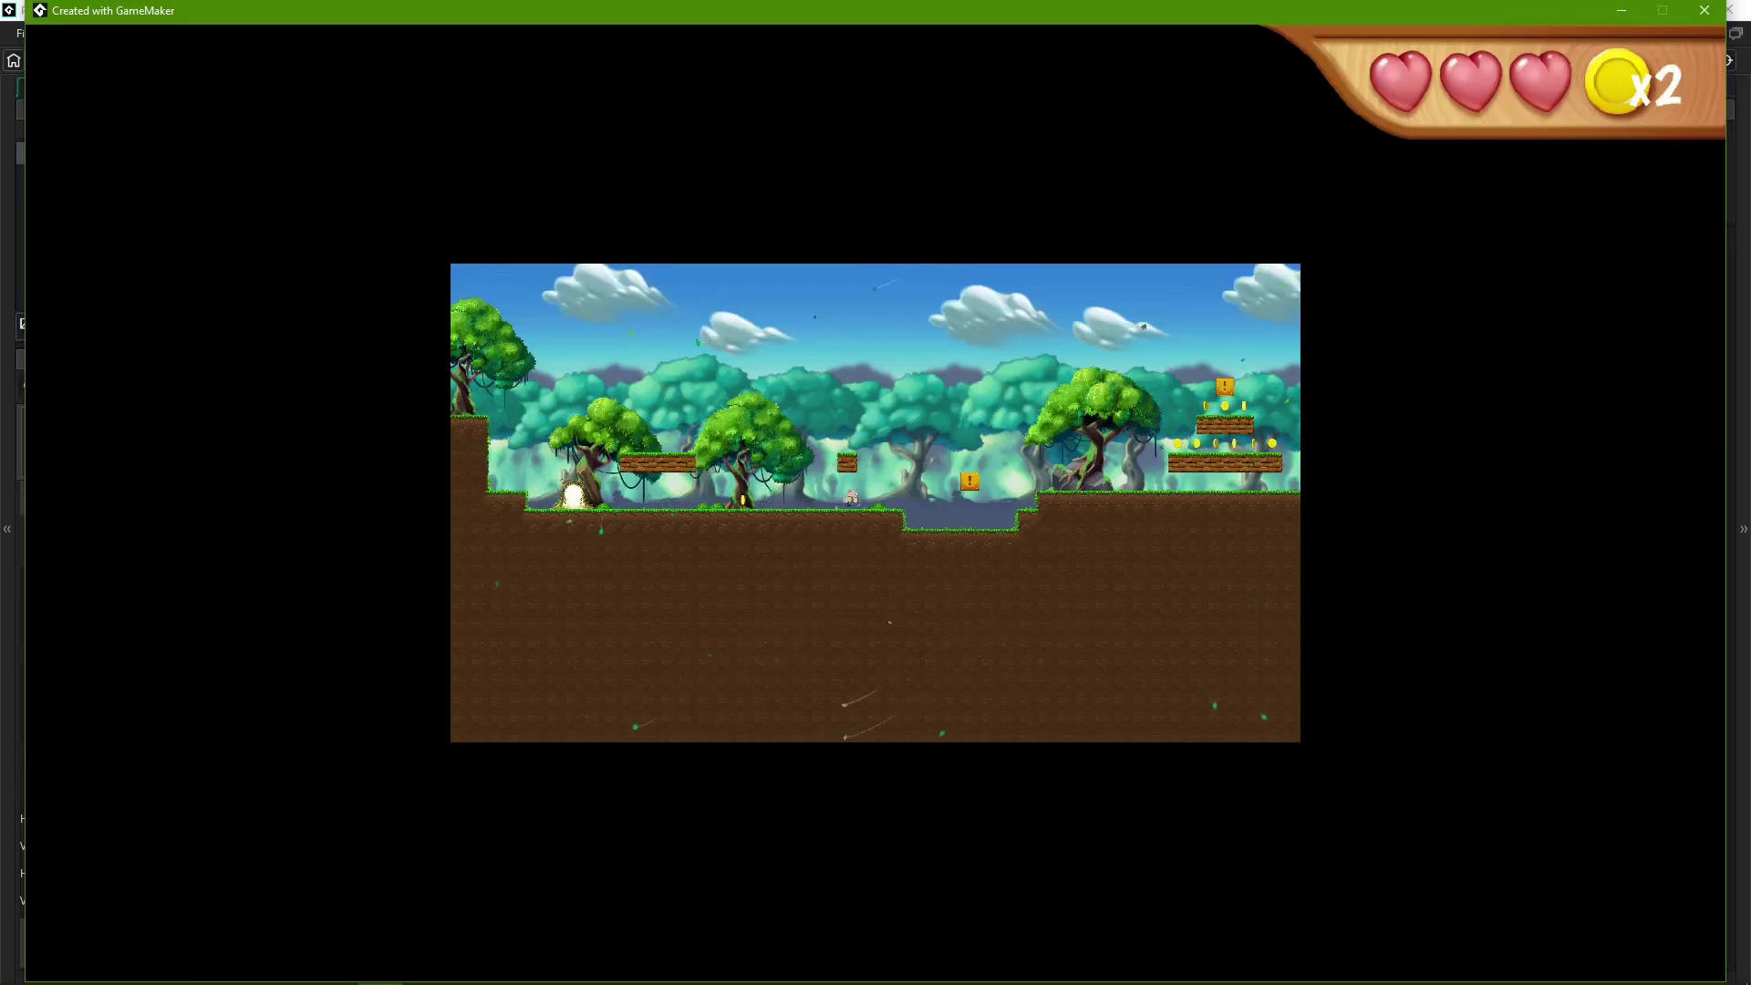
key("space")
key("Right")
key("space")
key("Left")
key("space")
key("Right")
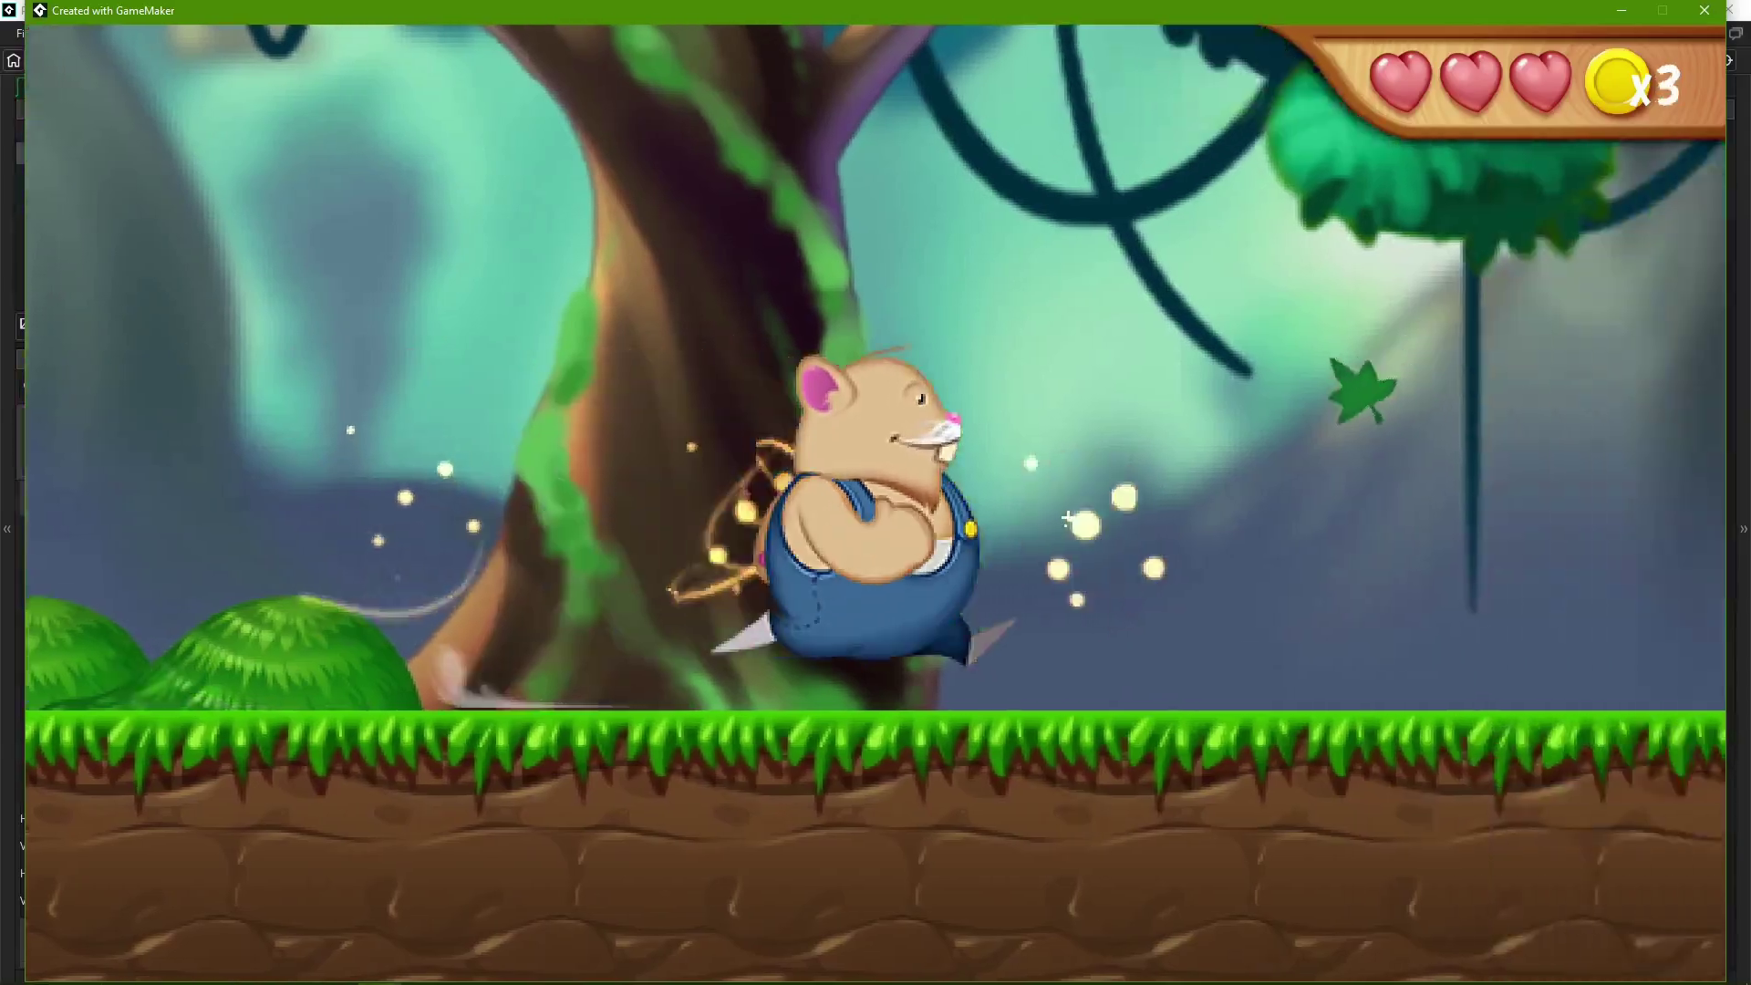
- Test-play the level with the zoomed-in camera view, collecting a coin and jumping onto the coin block
key("Right")
key("space")
key("Left")
key("Right")
key("space")
key("Left")
key("space")
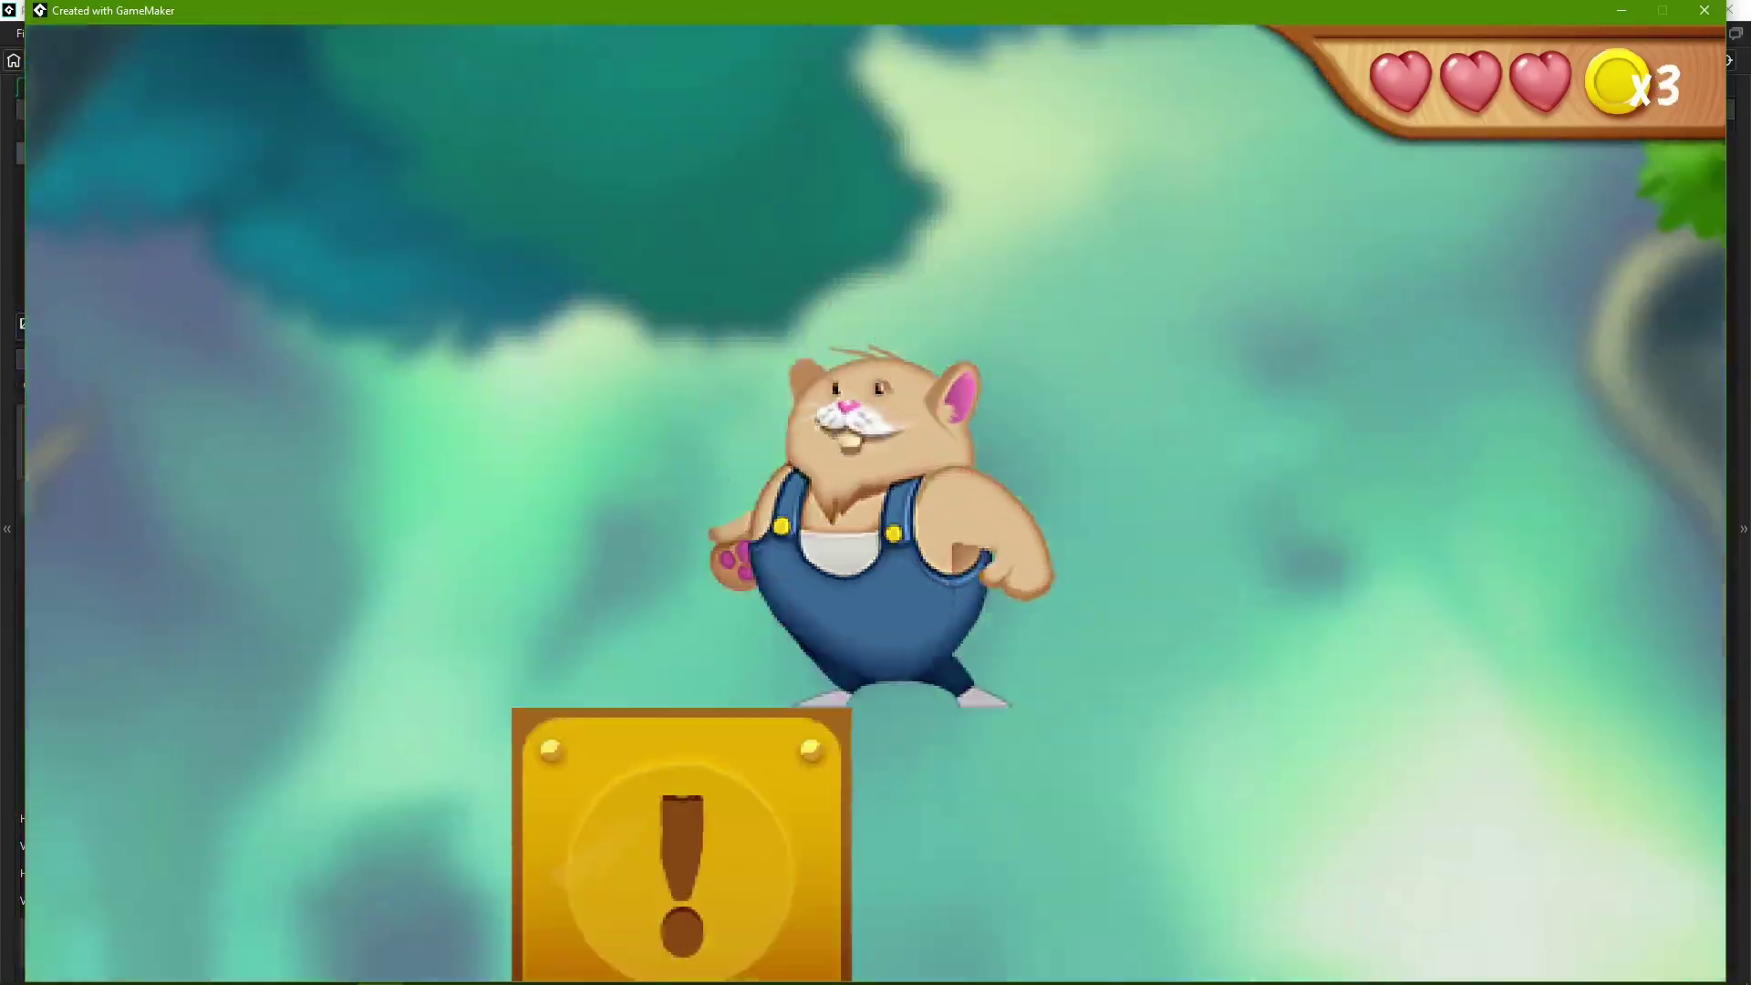
- Continue test-playing the zoomed-in camera view, moving the player right and jumping from the coin block
key("Right")
key("space")
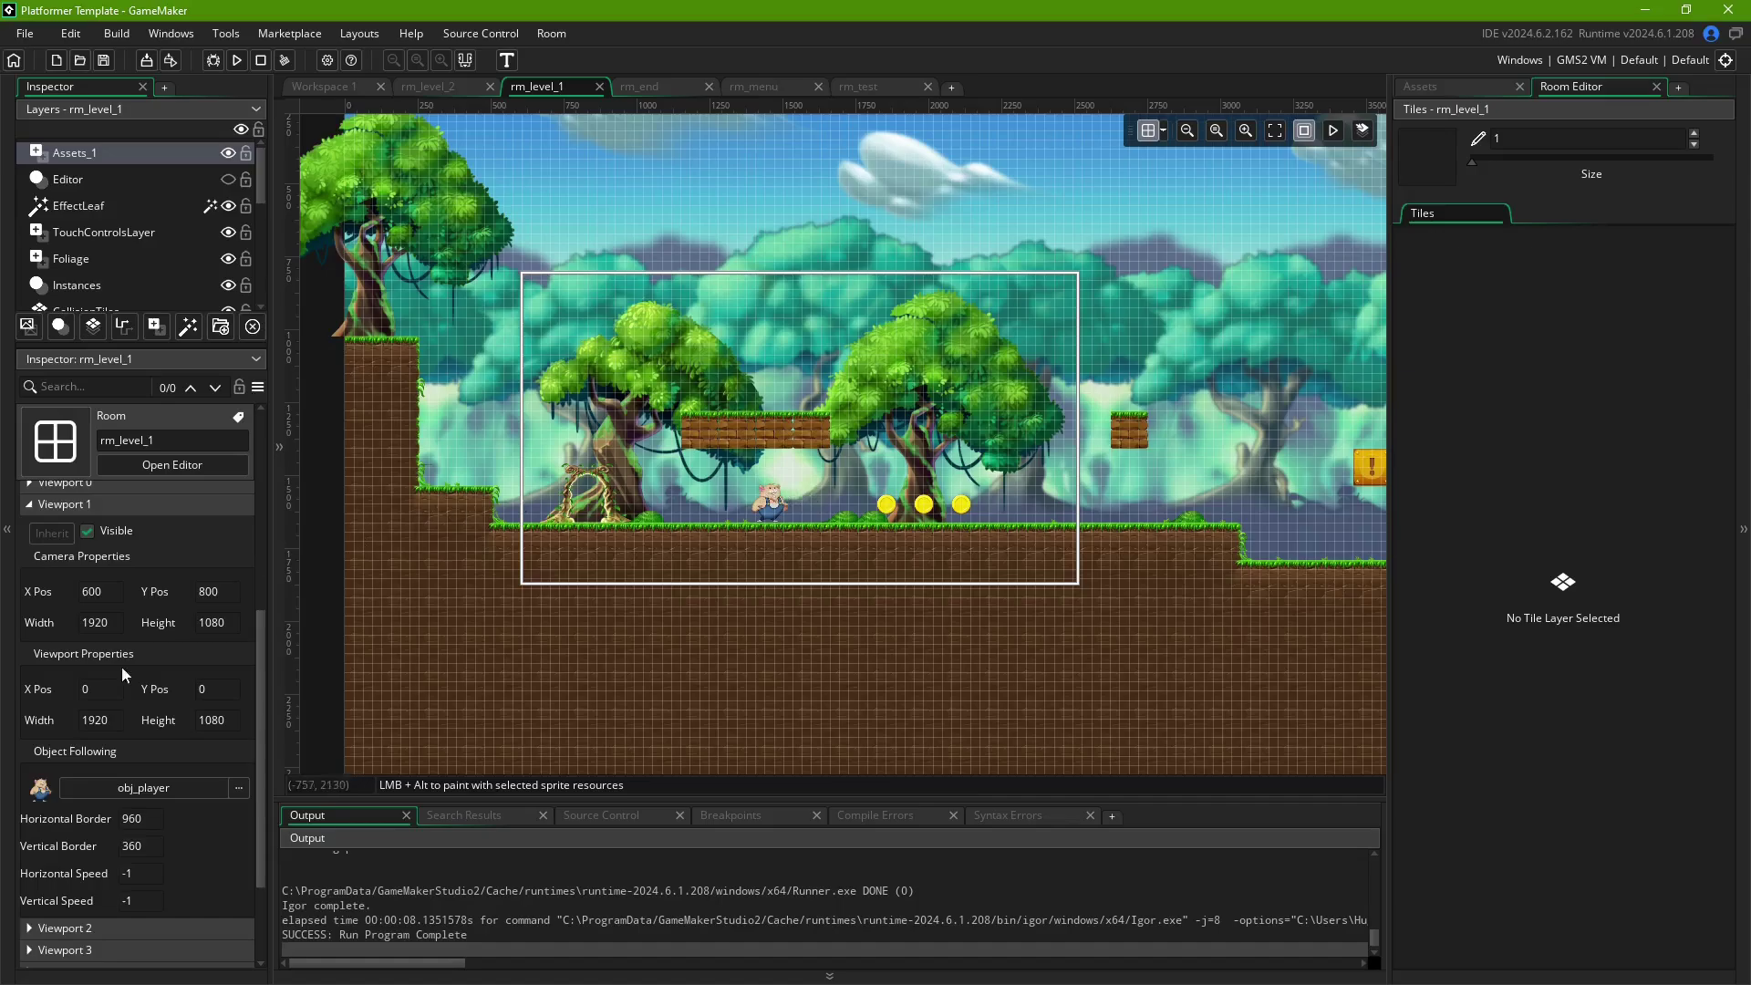
- Set the viewport's X and Y position to 200 and test-play the level, moving the player right and left
left_click_drag(102, 689, 38, 686)
type("200")
left_click_drag(215, 689, 155, 684)
type("200")
left_click(653, 659)
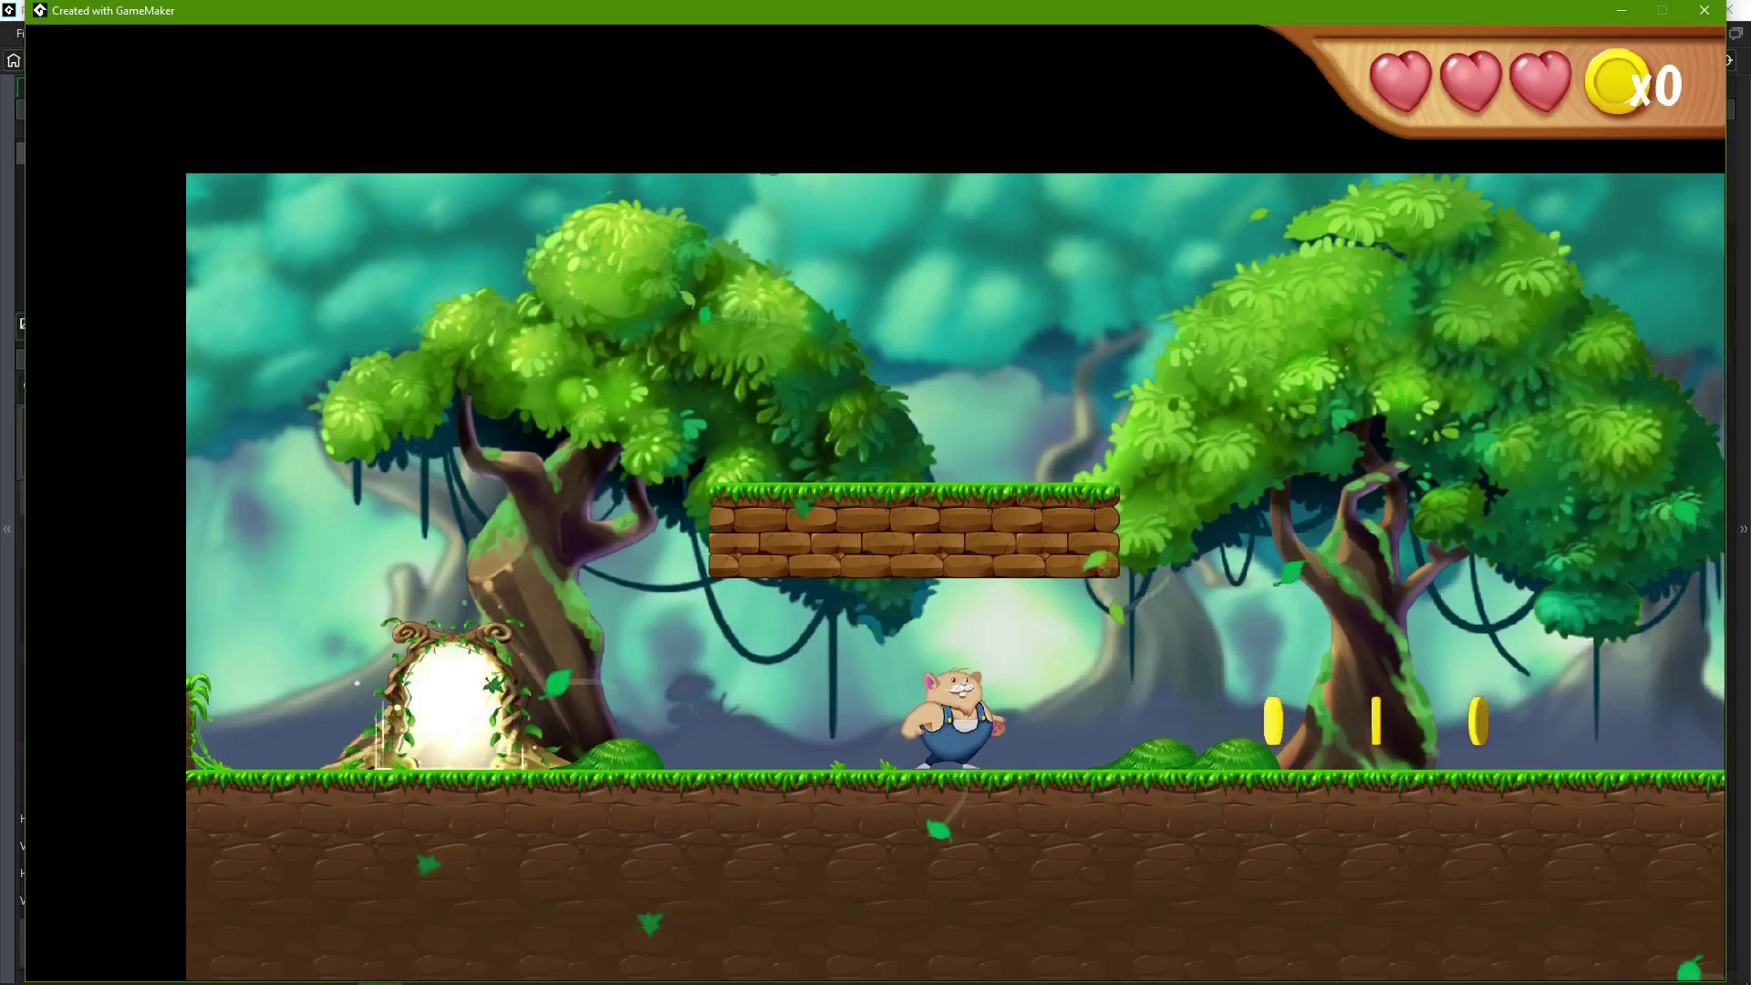
key("Right")
key("Left")
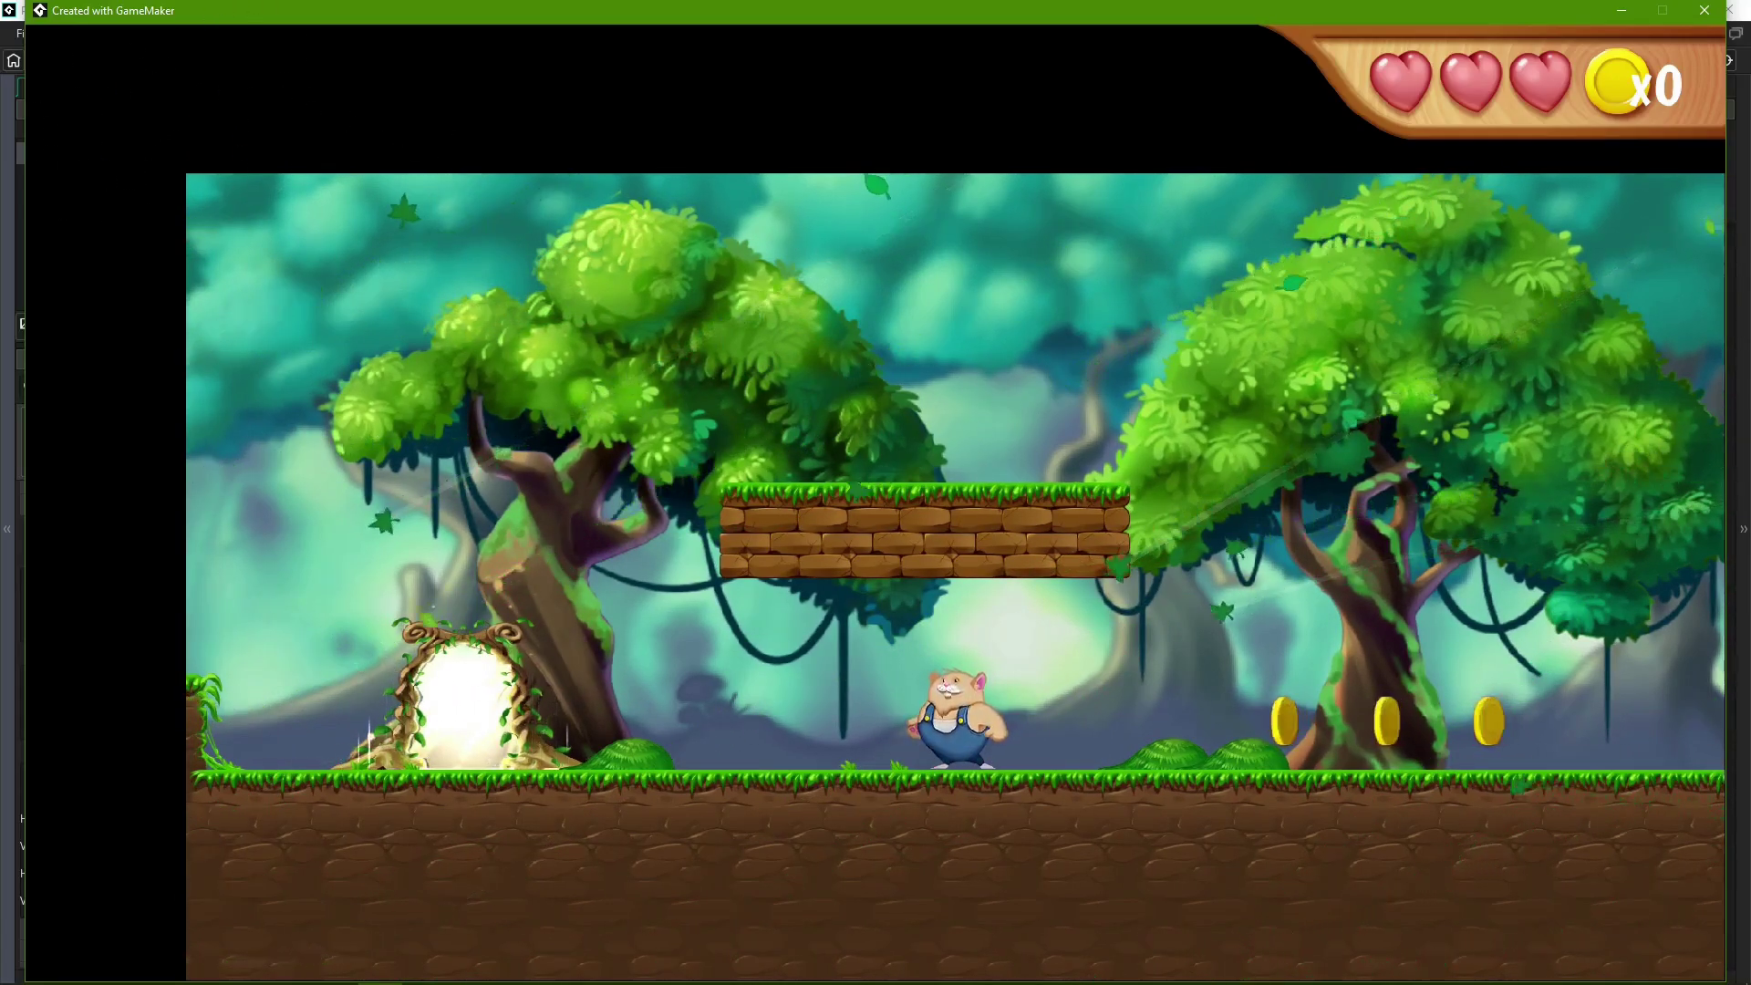
- Set the viewport's size to 640 wide by 360 high and test-play the level
left_click_drag(111, 721, 41, 723)
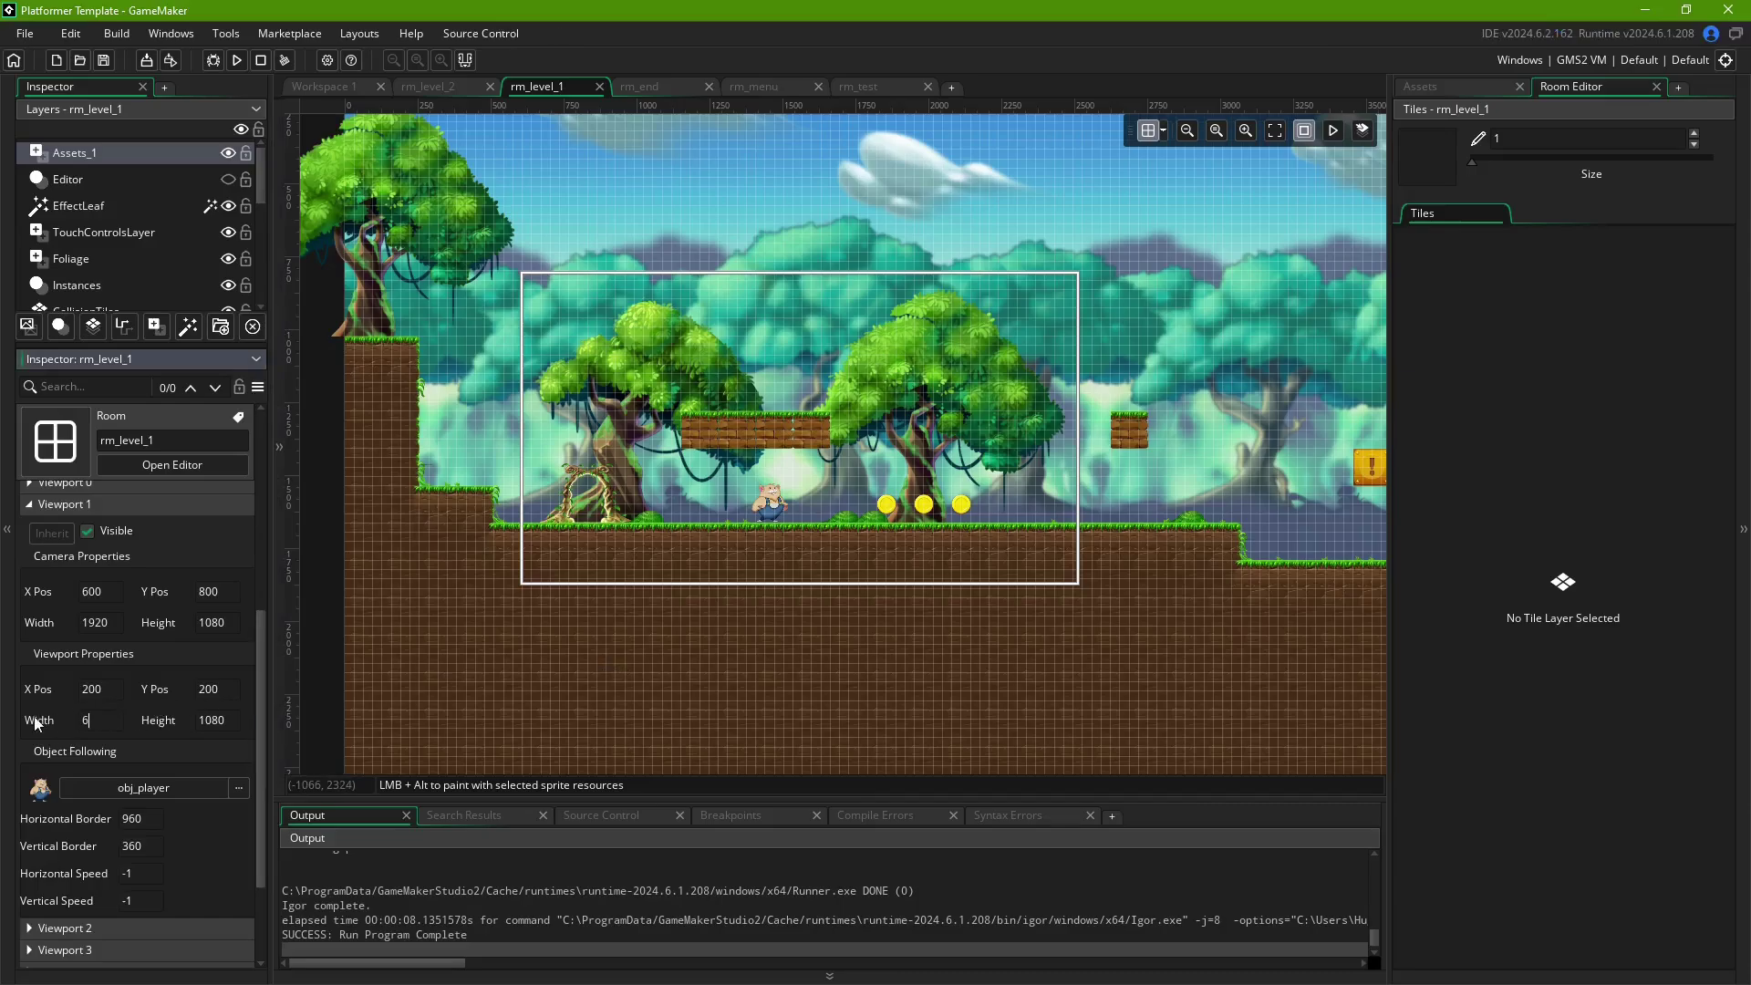
type("40360")
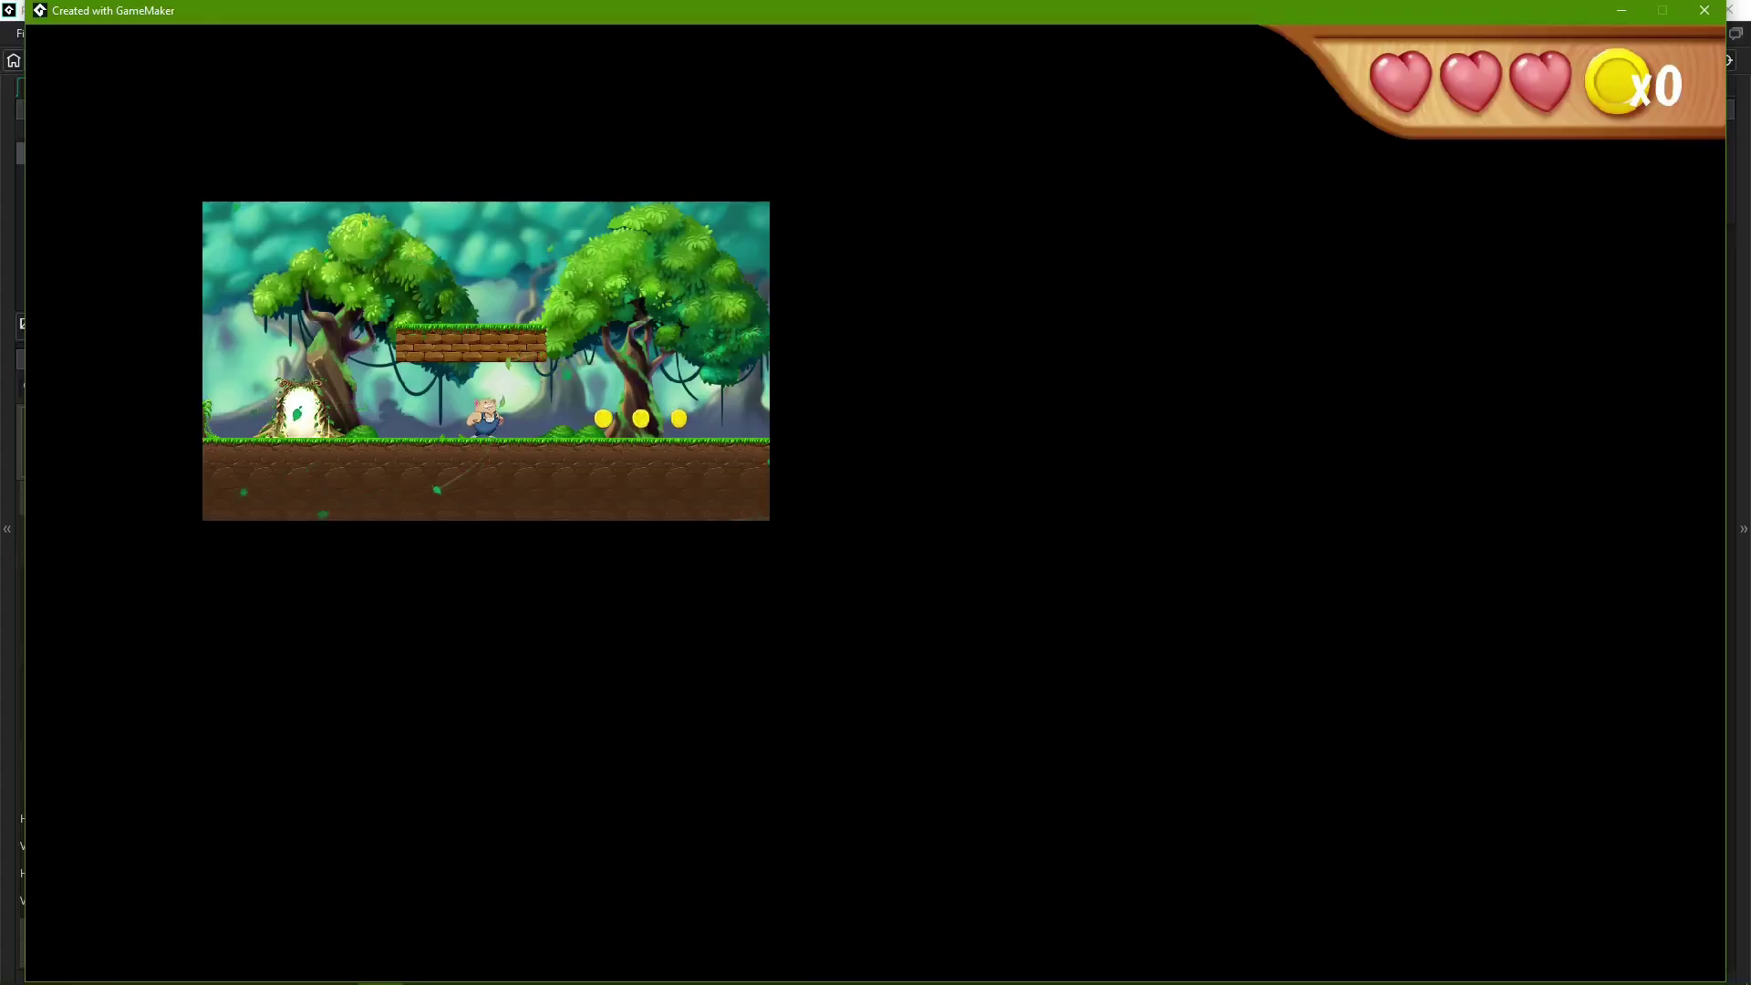
key("Right")
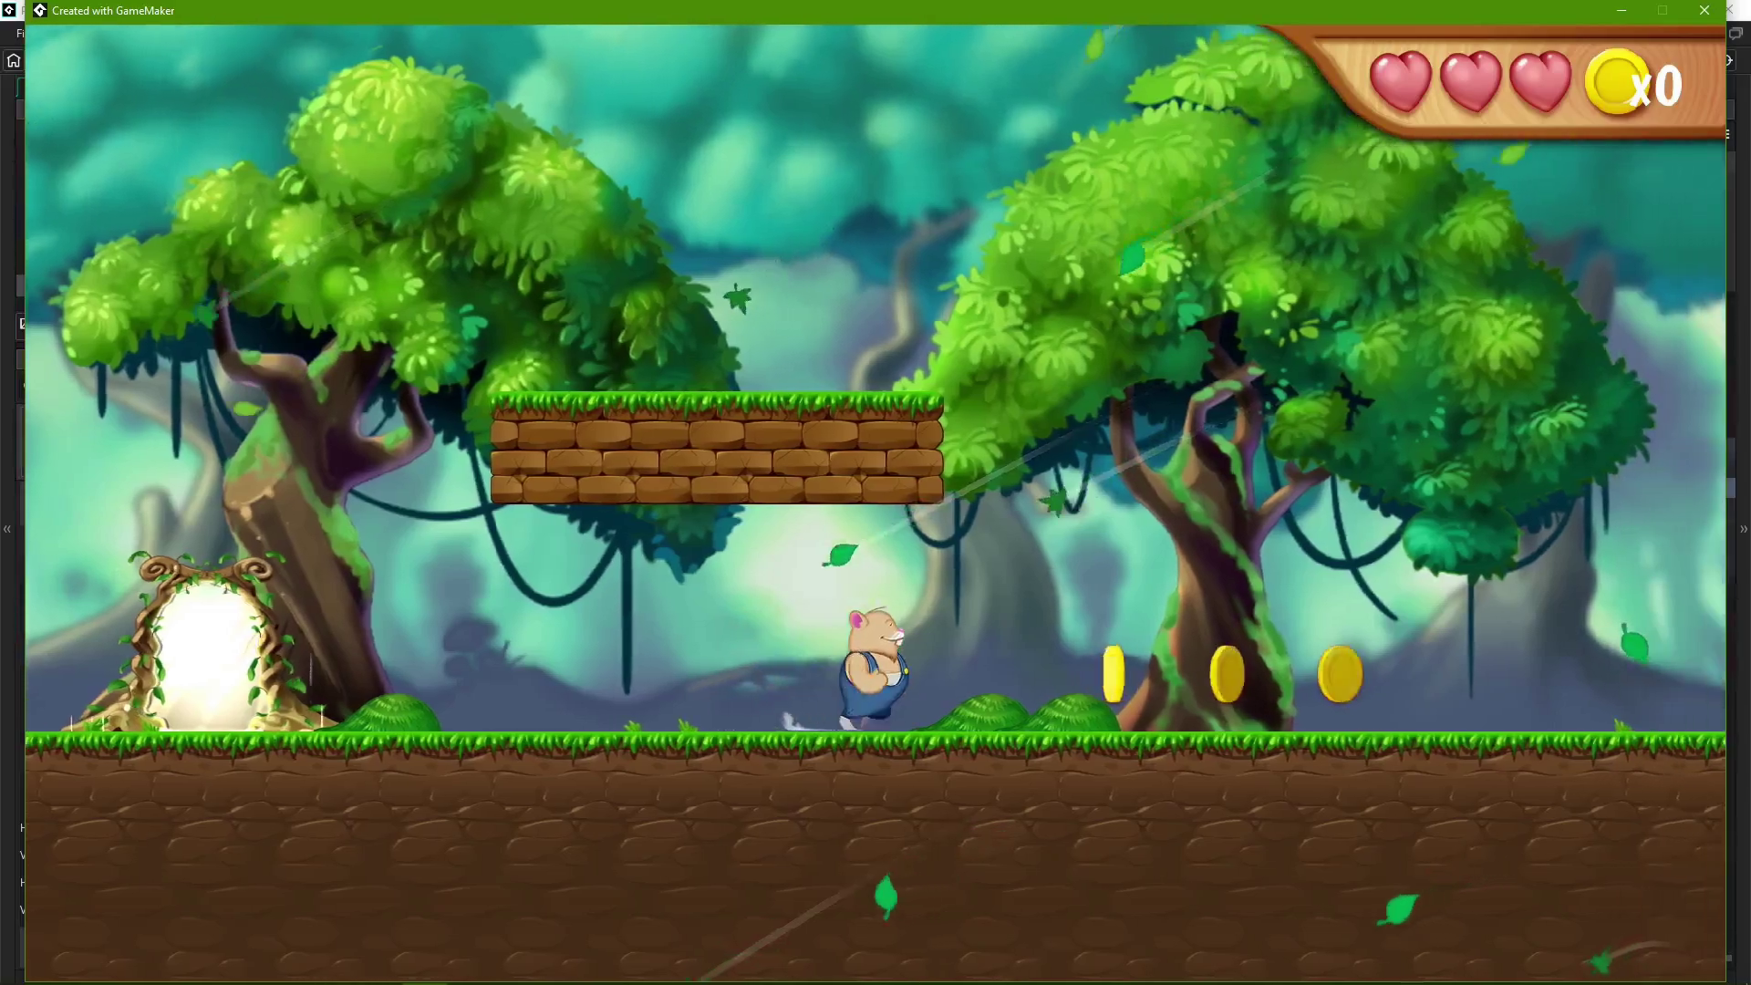
- Test-play the level with the camera following the player, running right, jumping, and moving back left
key("Right")
key("Right")
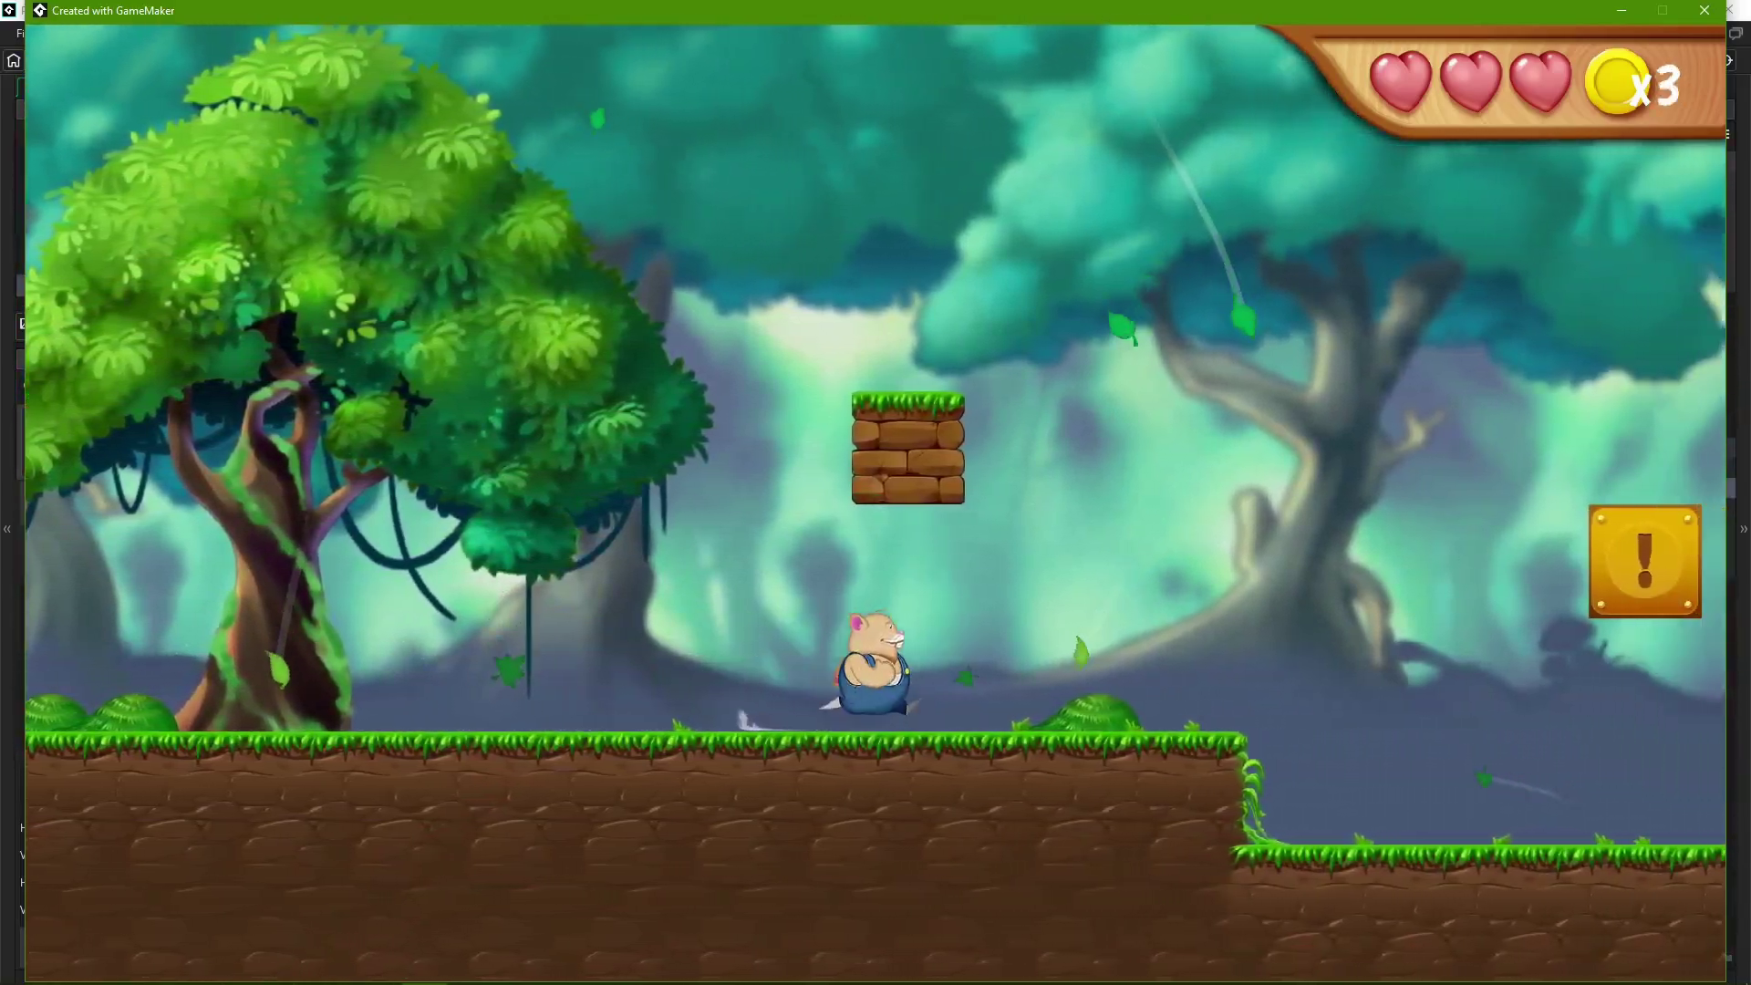
key("space")
key("Left")
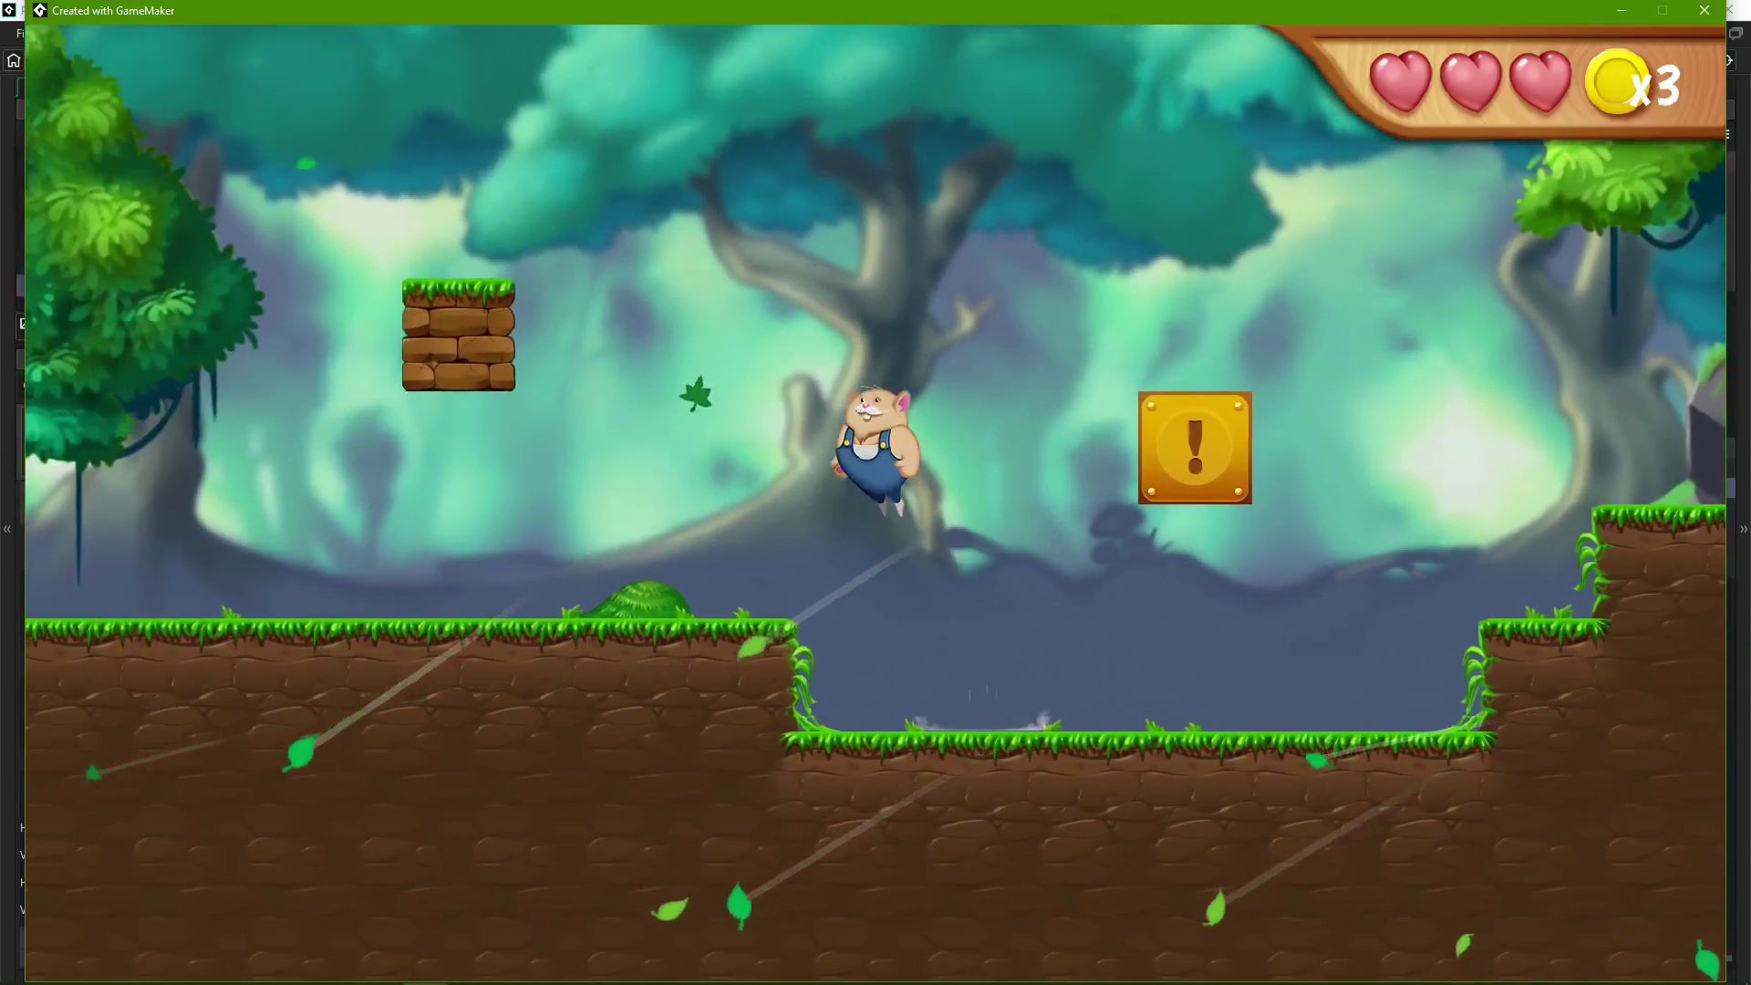
key("Left")
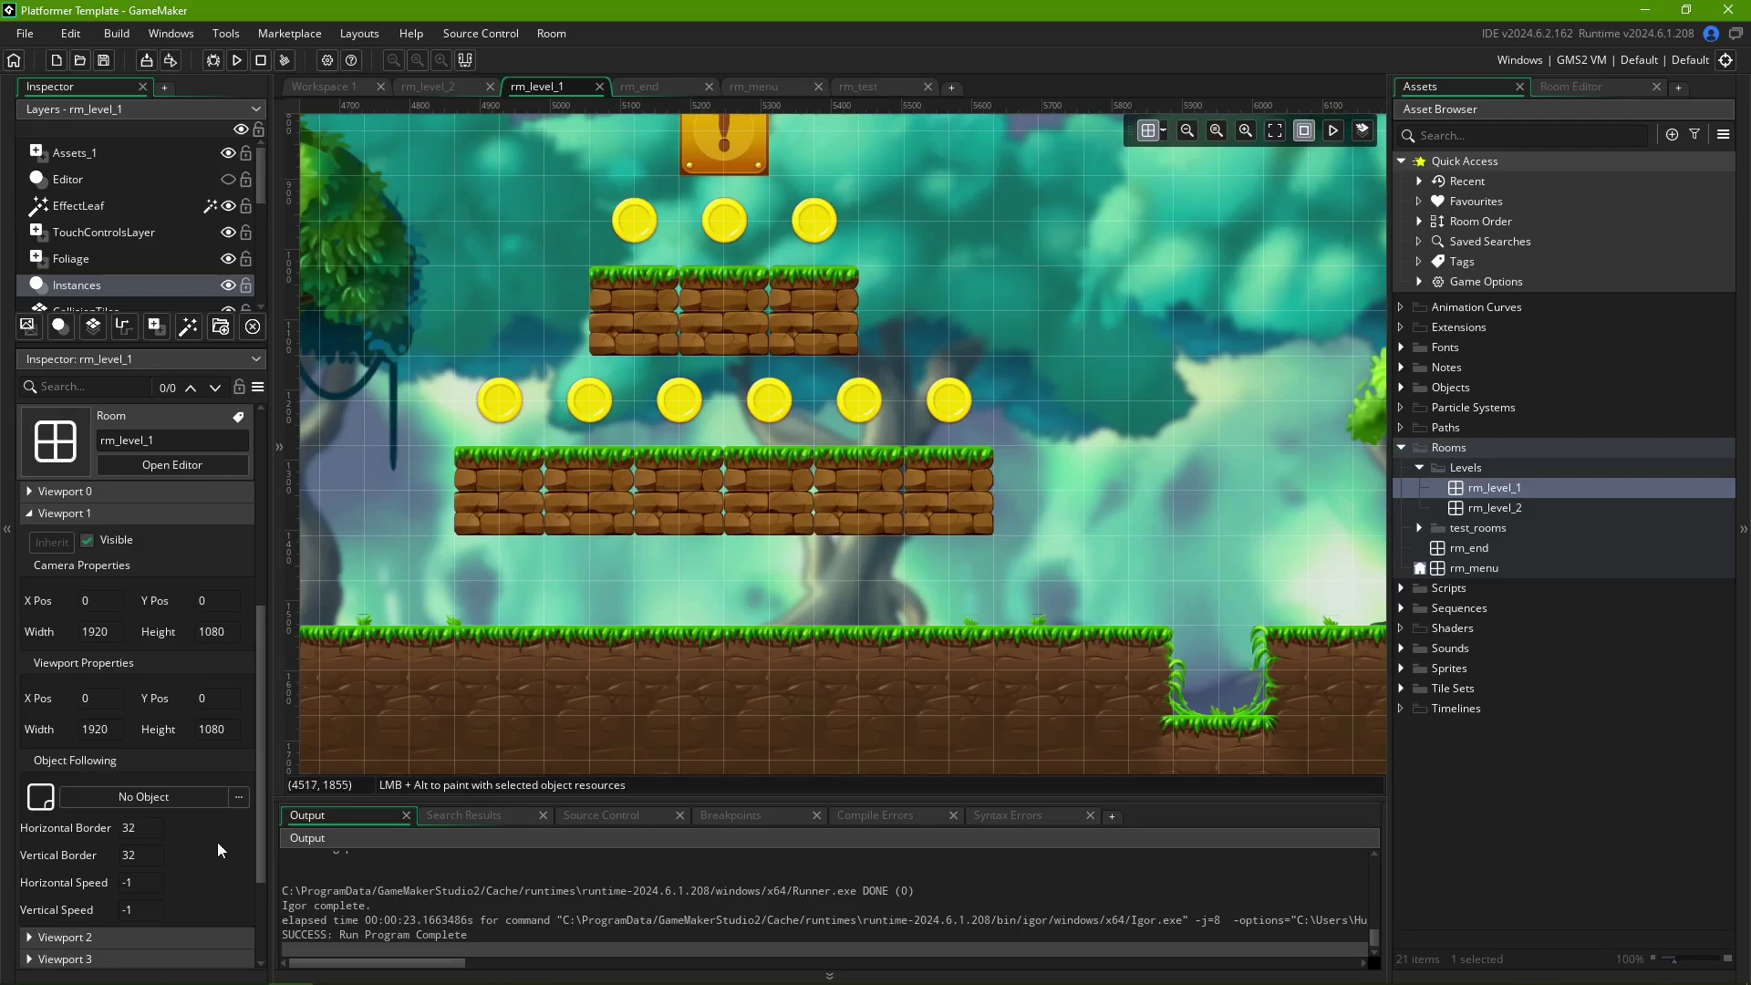
- Make Viewport 1 of rm_level_1 follow obj_player and set its horizontal border to 960
left_click(195, 802)
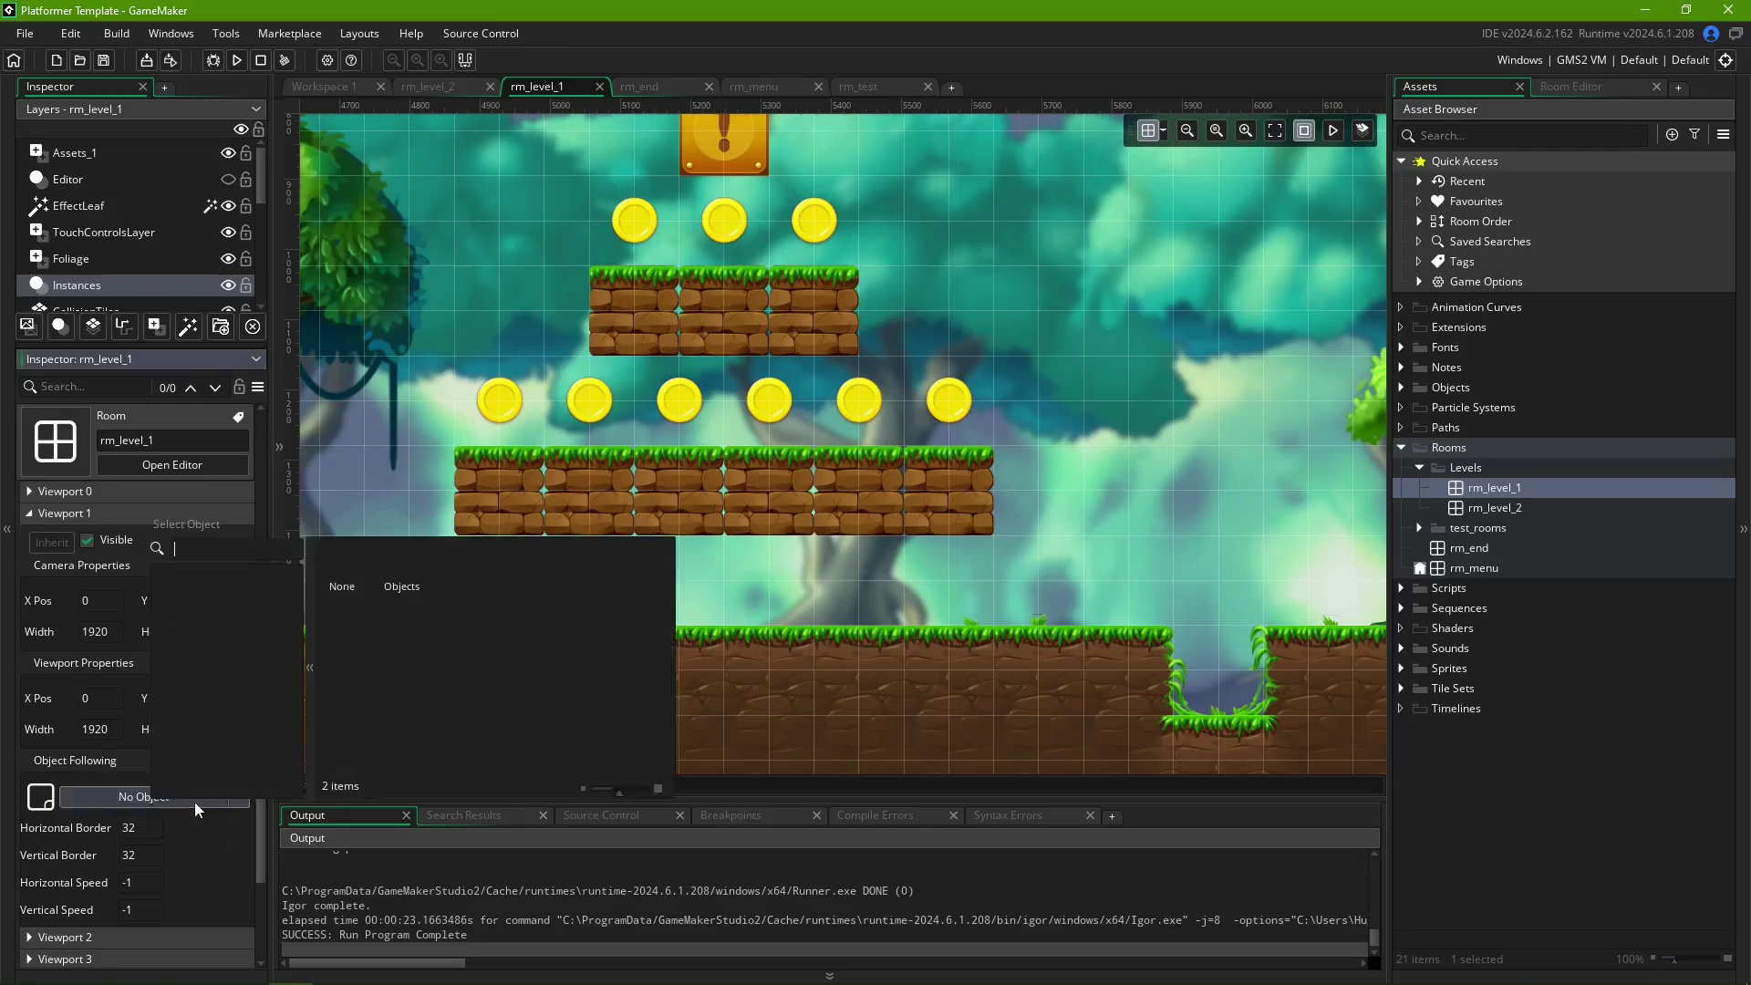
double_click(405, 582)
double_click(404, 582)
double_click(463, 561)
double_click(402, 563)
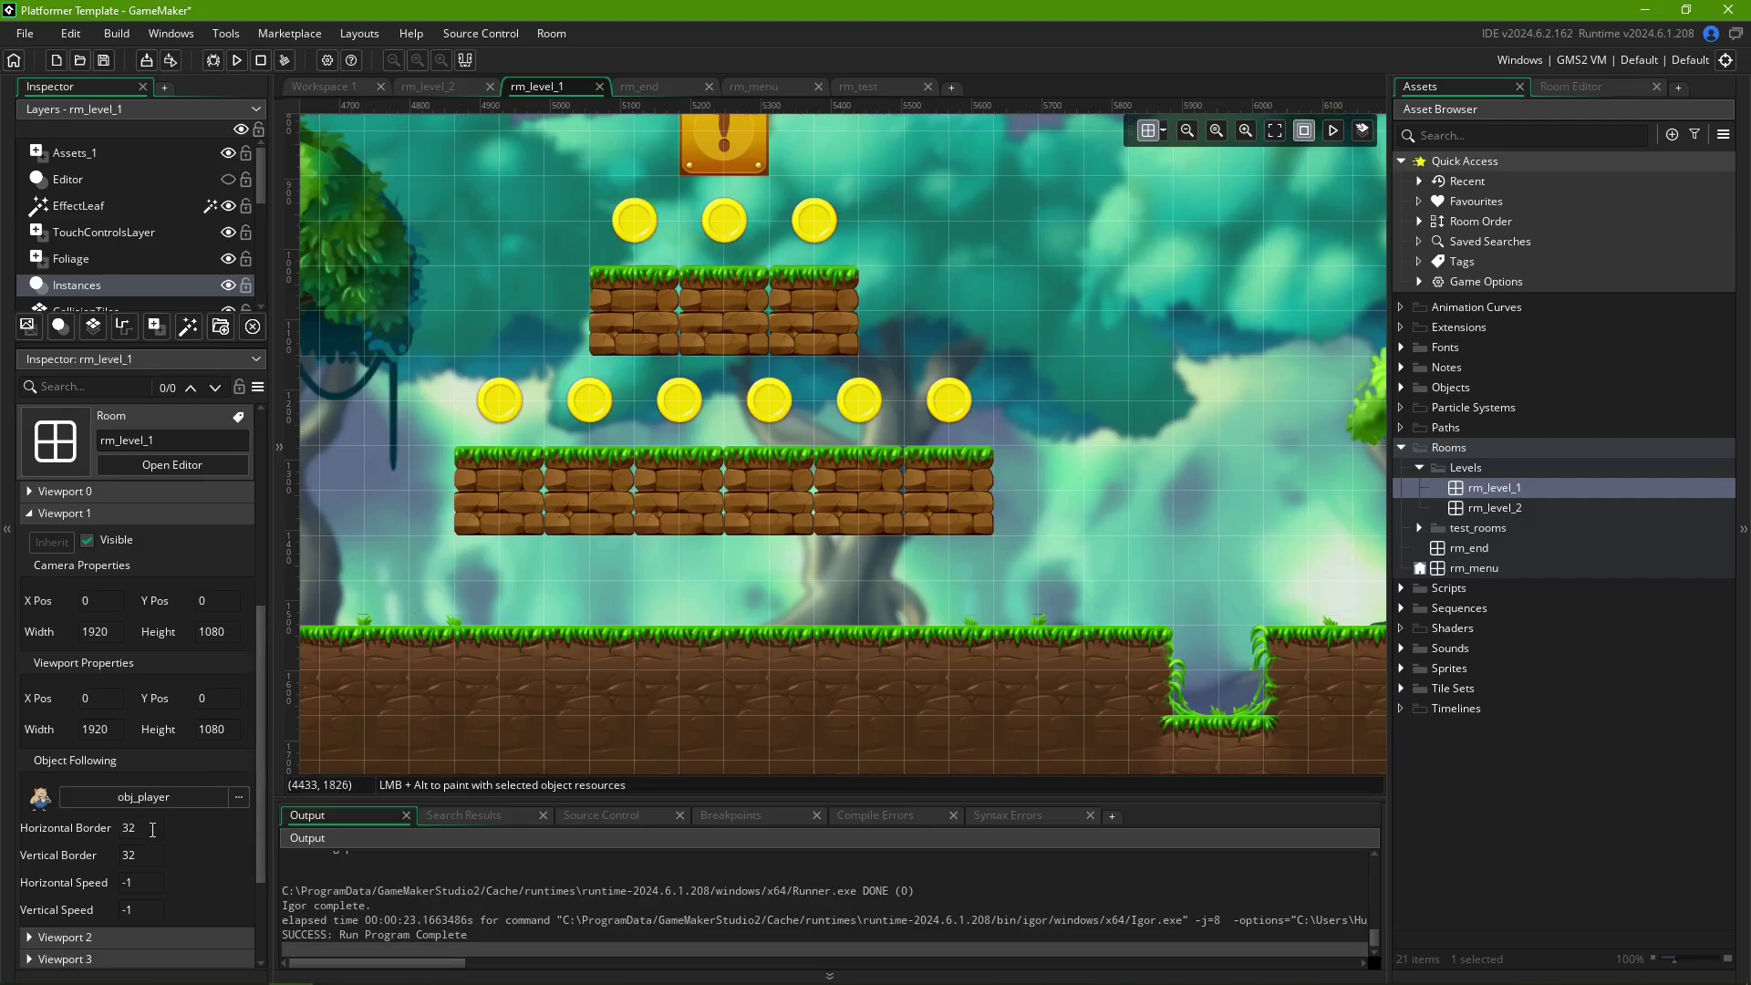
left_click(124, 828)
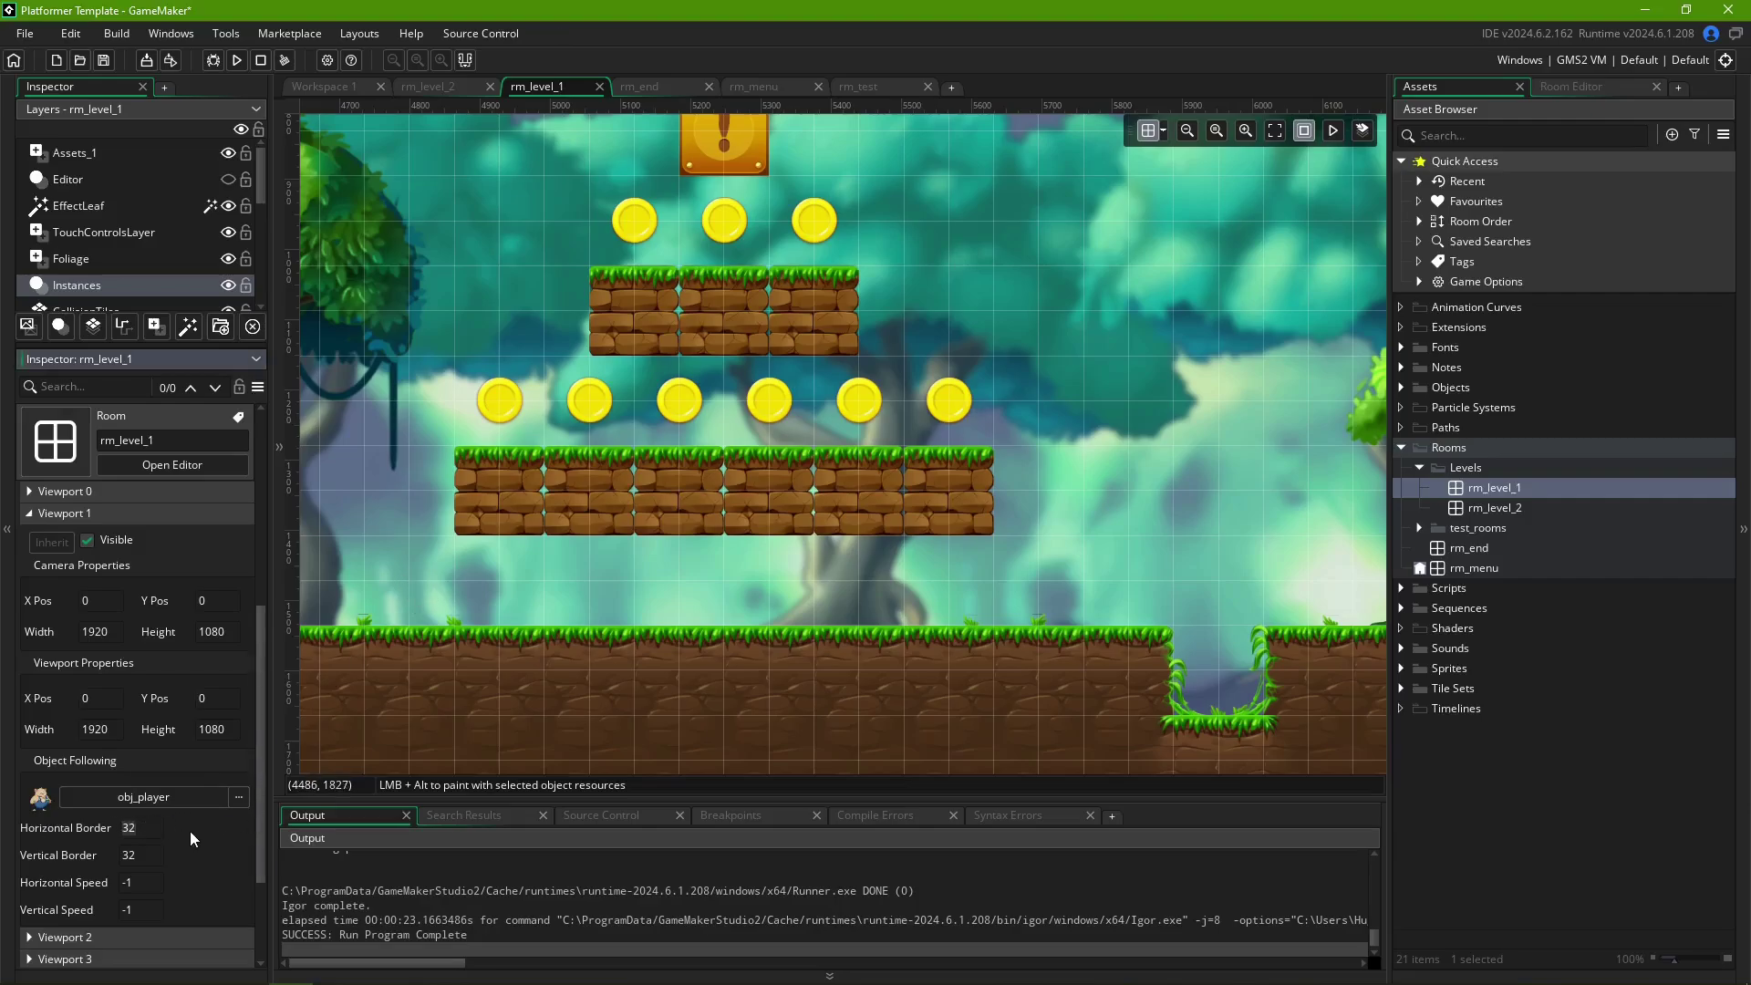
key("Delete")
key("Delete")
type("960")
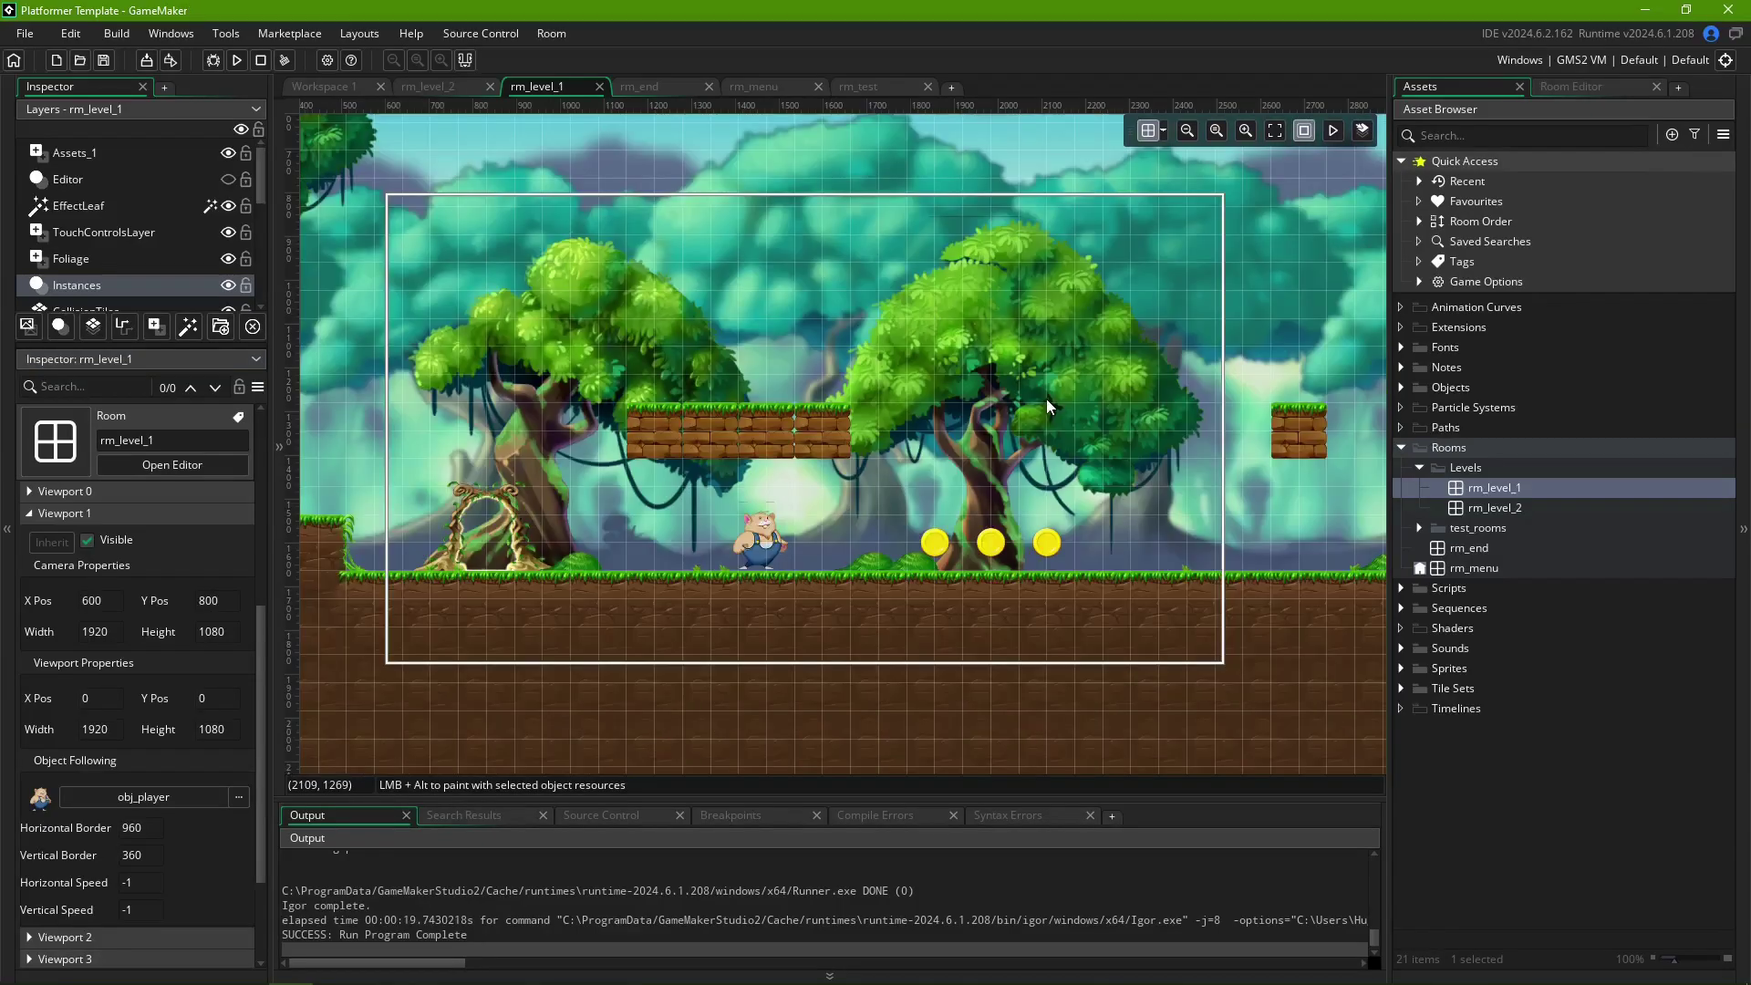
- Set Viewport 1's horizontal and vertical borders to 0 and test-play the level in both directions
type("0")
left_click_drag(145, 829, 115, 852)
double_click(133, 854)
type("0")
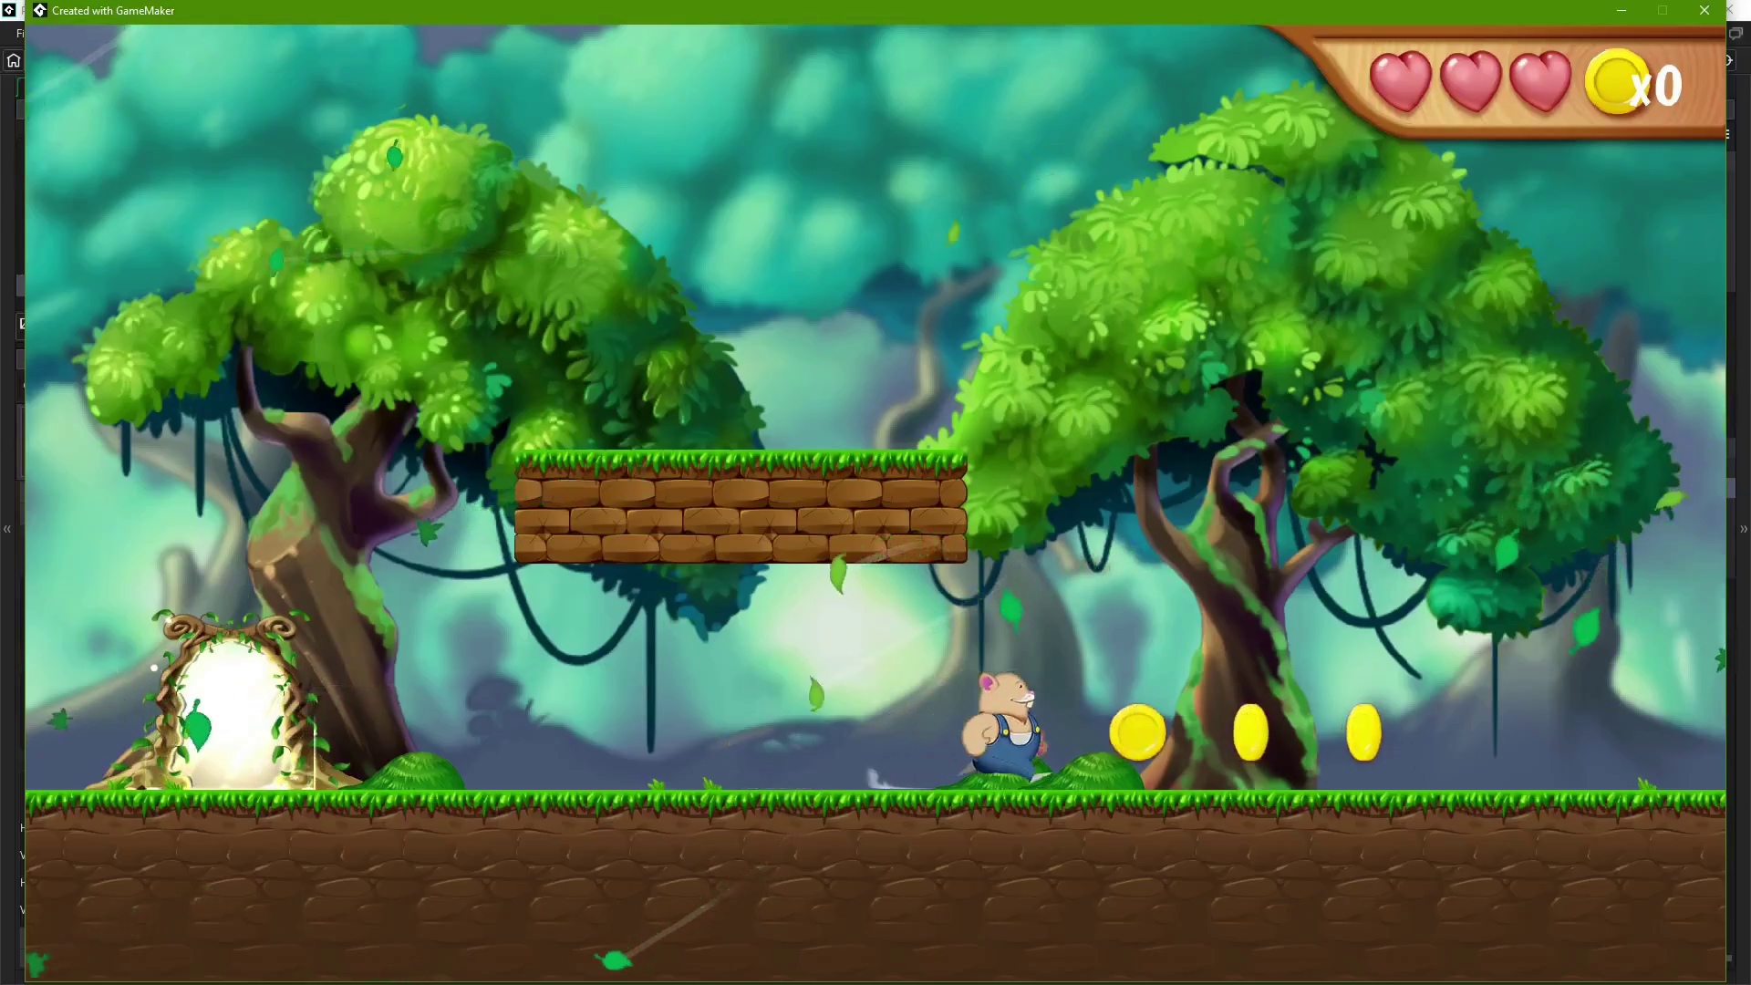
key("Right")
key("Left")
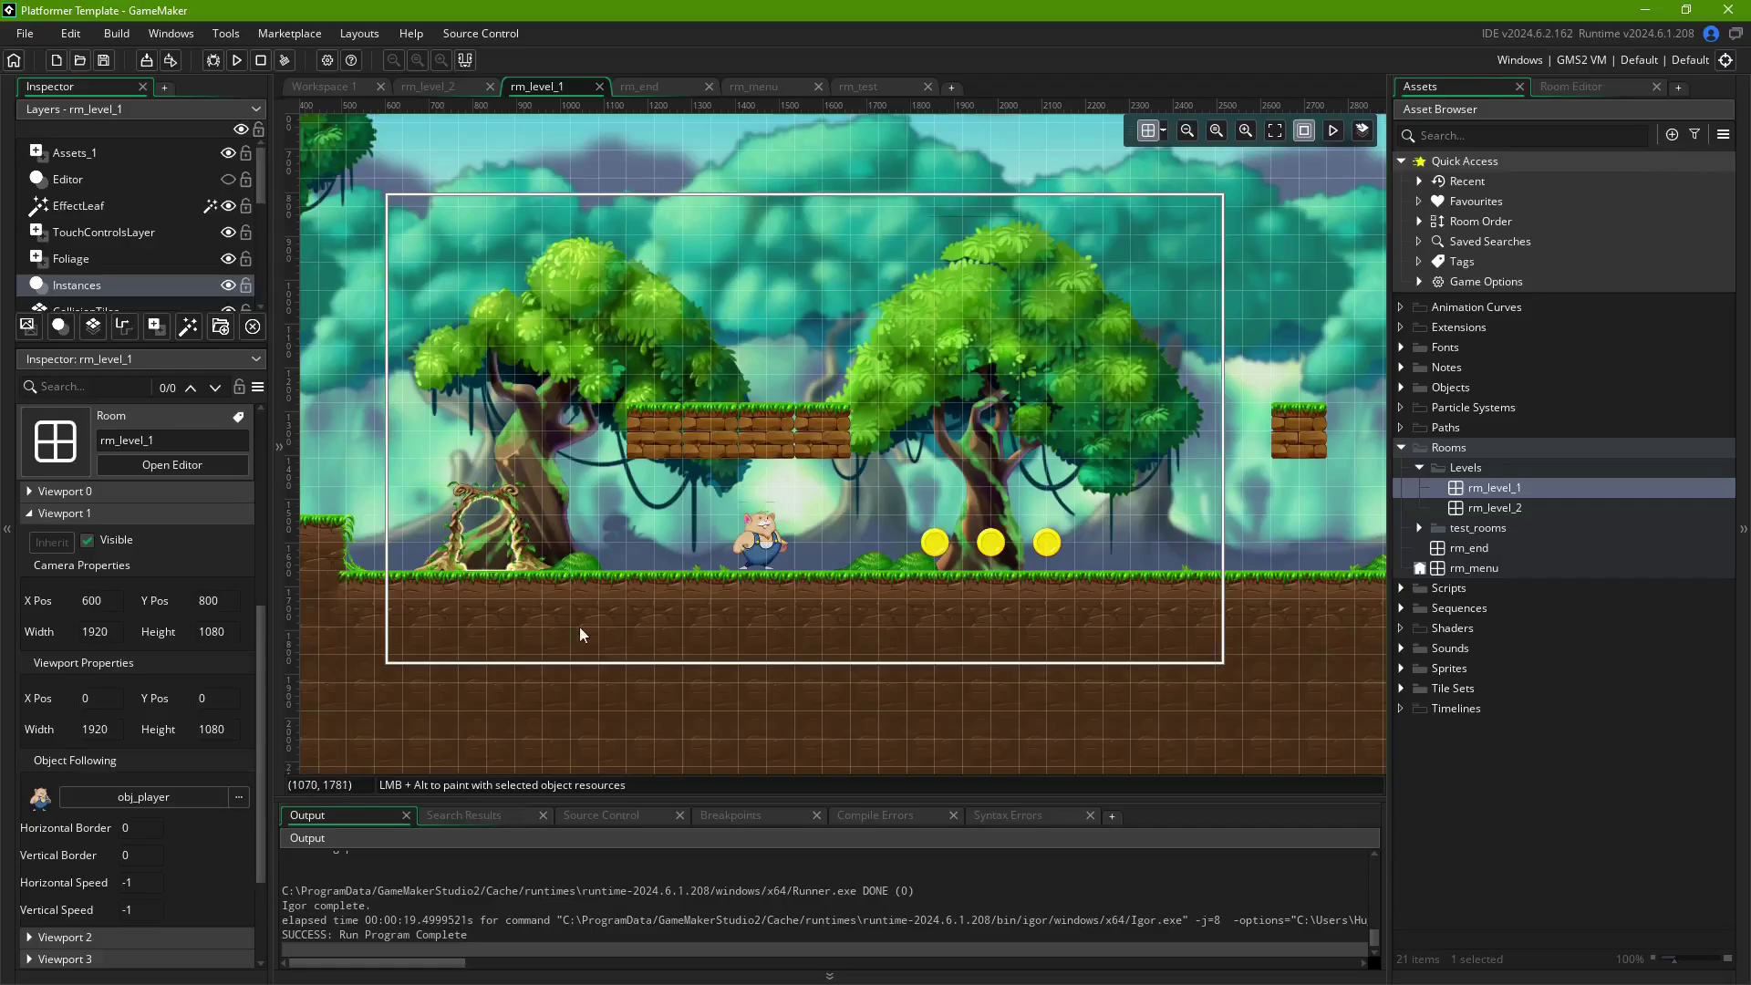
- Set Viewport 1's horizontal border to 960 and vertical border to 540, save the project, and test-play the level
double_click(128, 828)
type("960")
double_click(129, 854)
type("540")
key("ctrl+s")
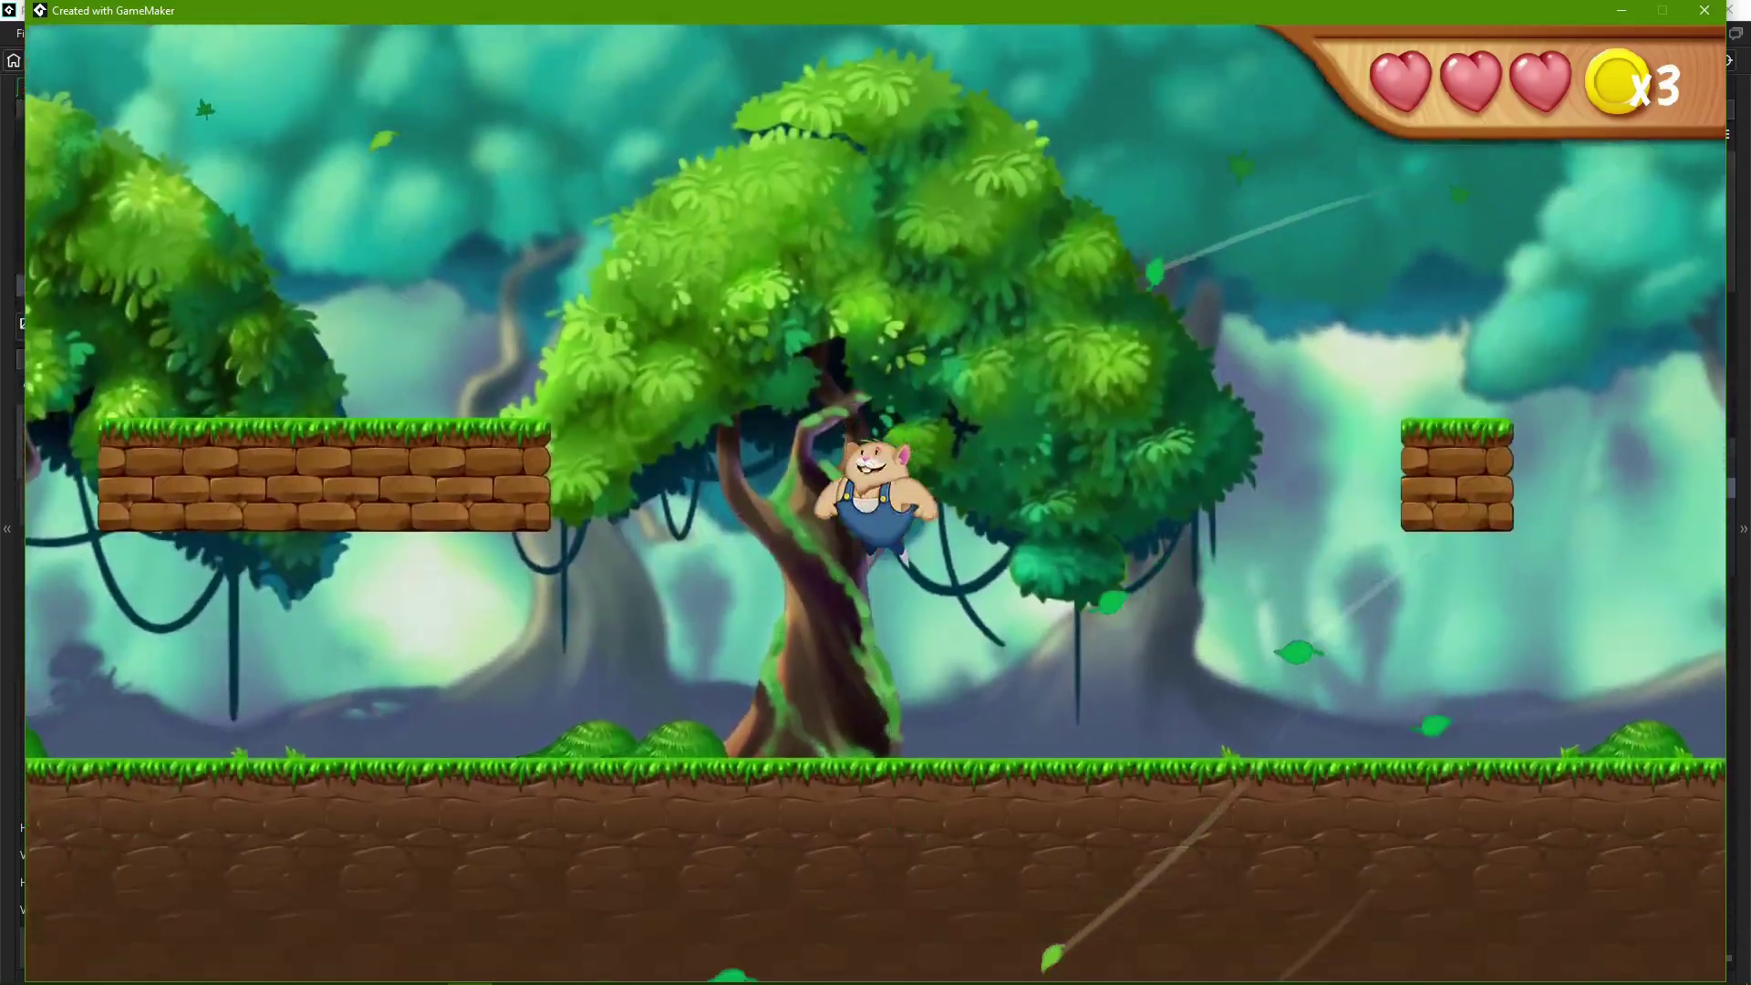
key("Left")
key("Right")
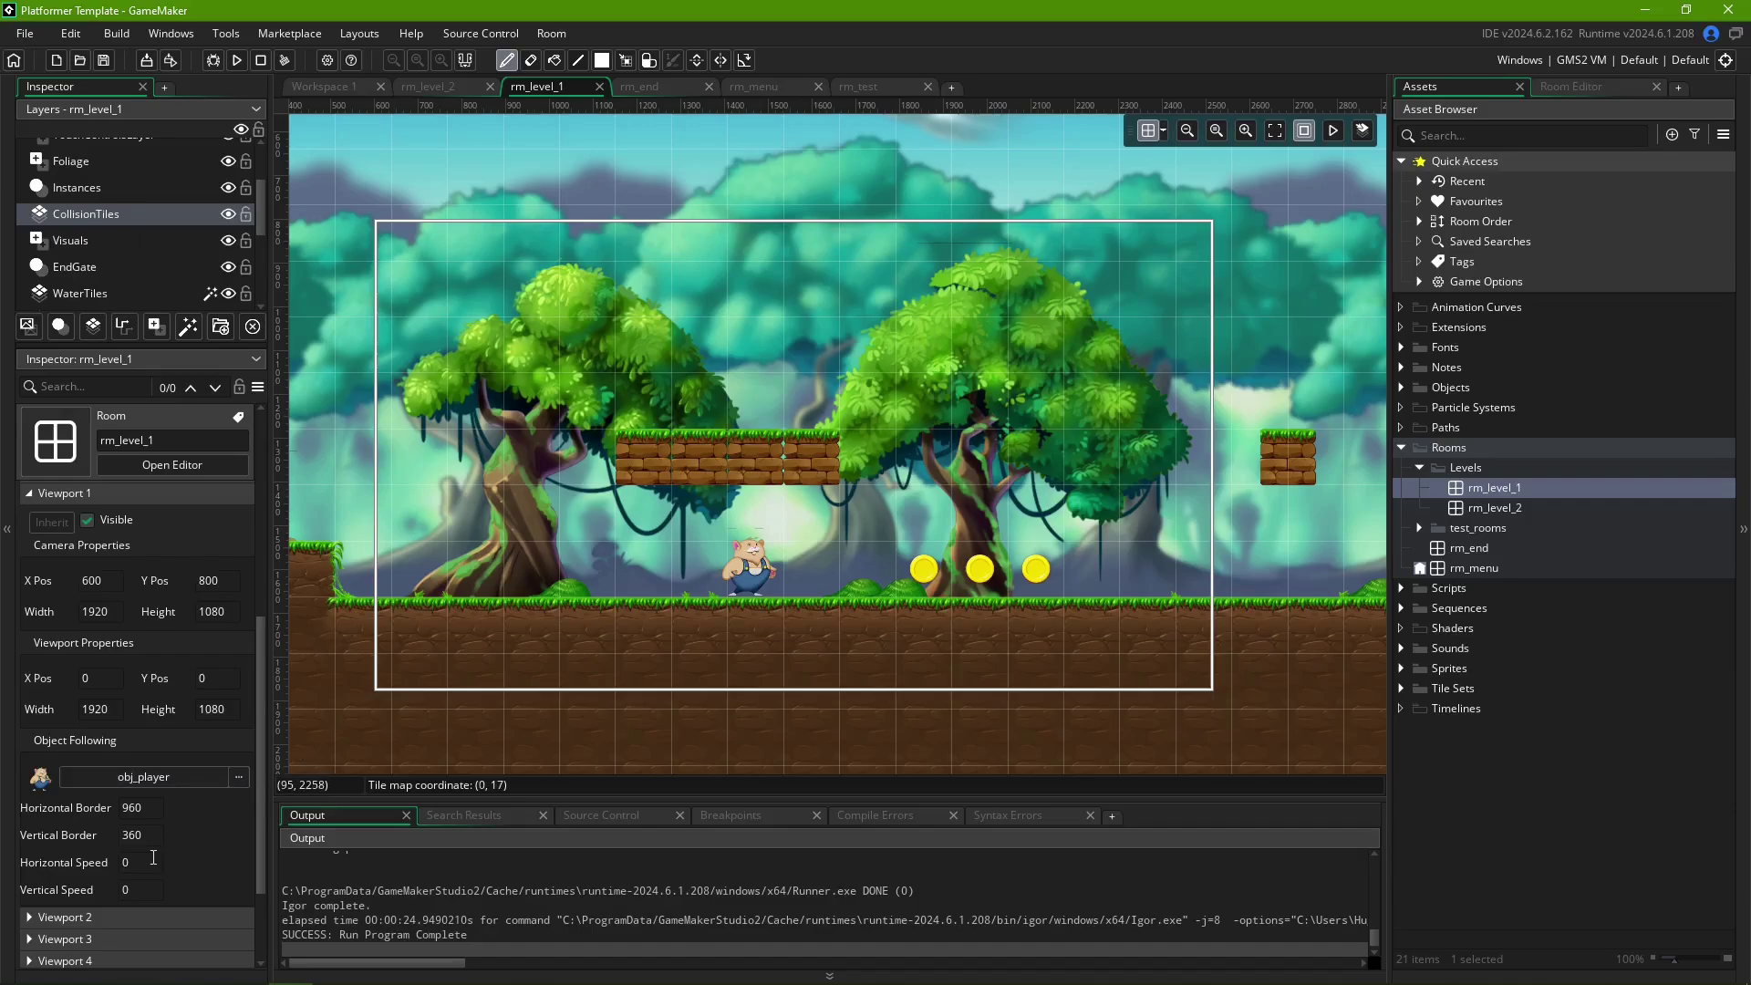
- Set Viewport 1's horizontal and vertical speeds to -1 and run the game, moving the player back and forth
left_click(69, 835)
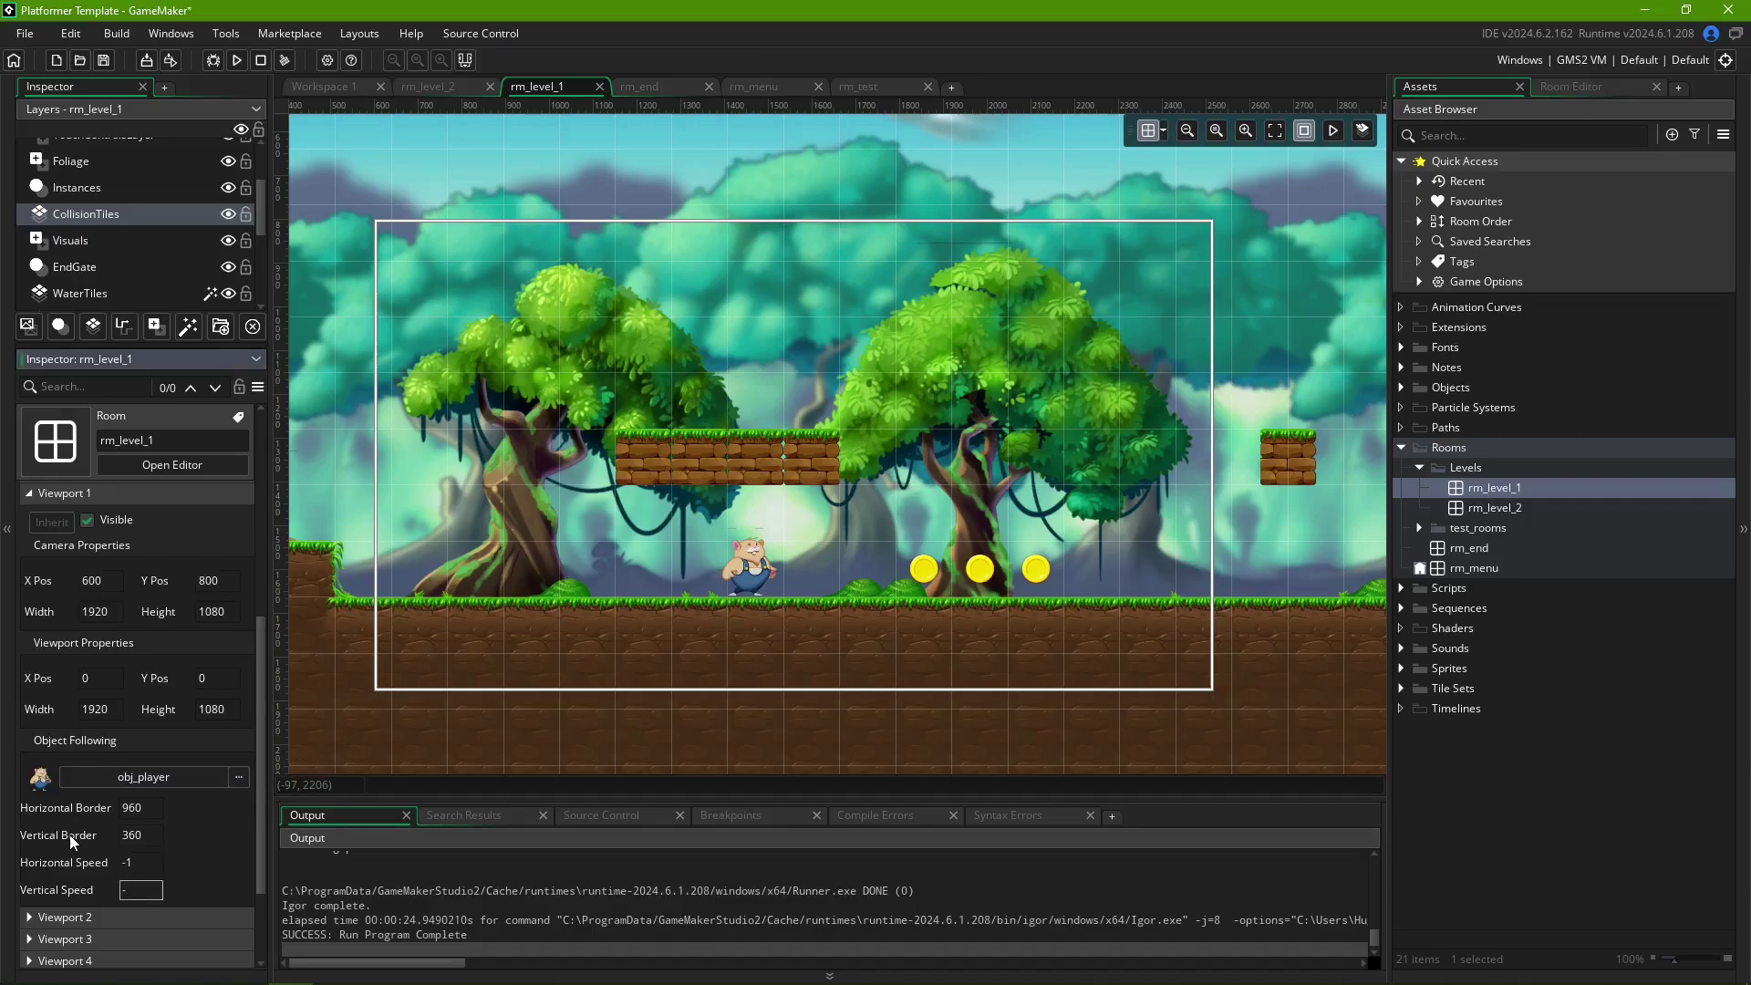
key("F5")
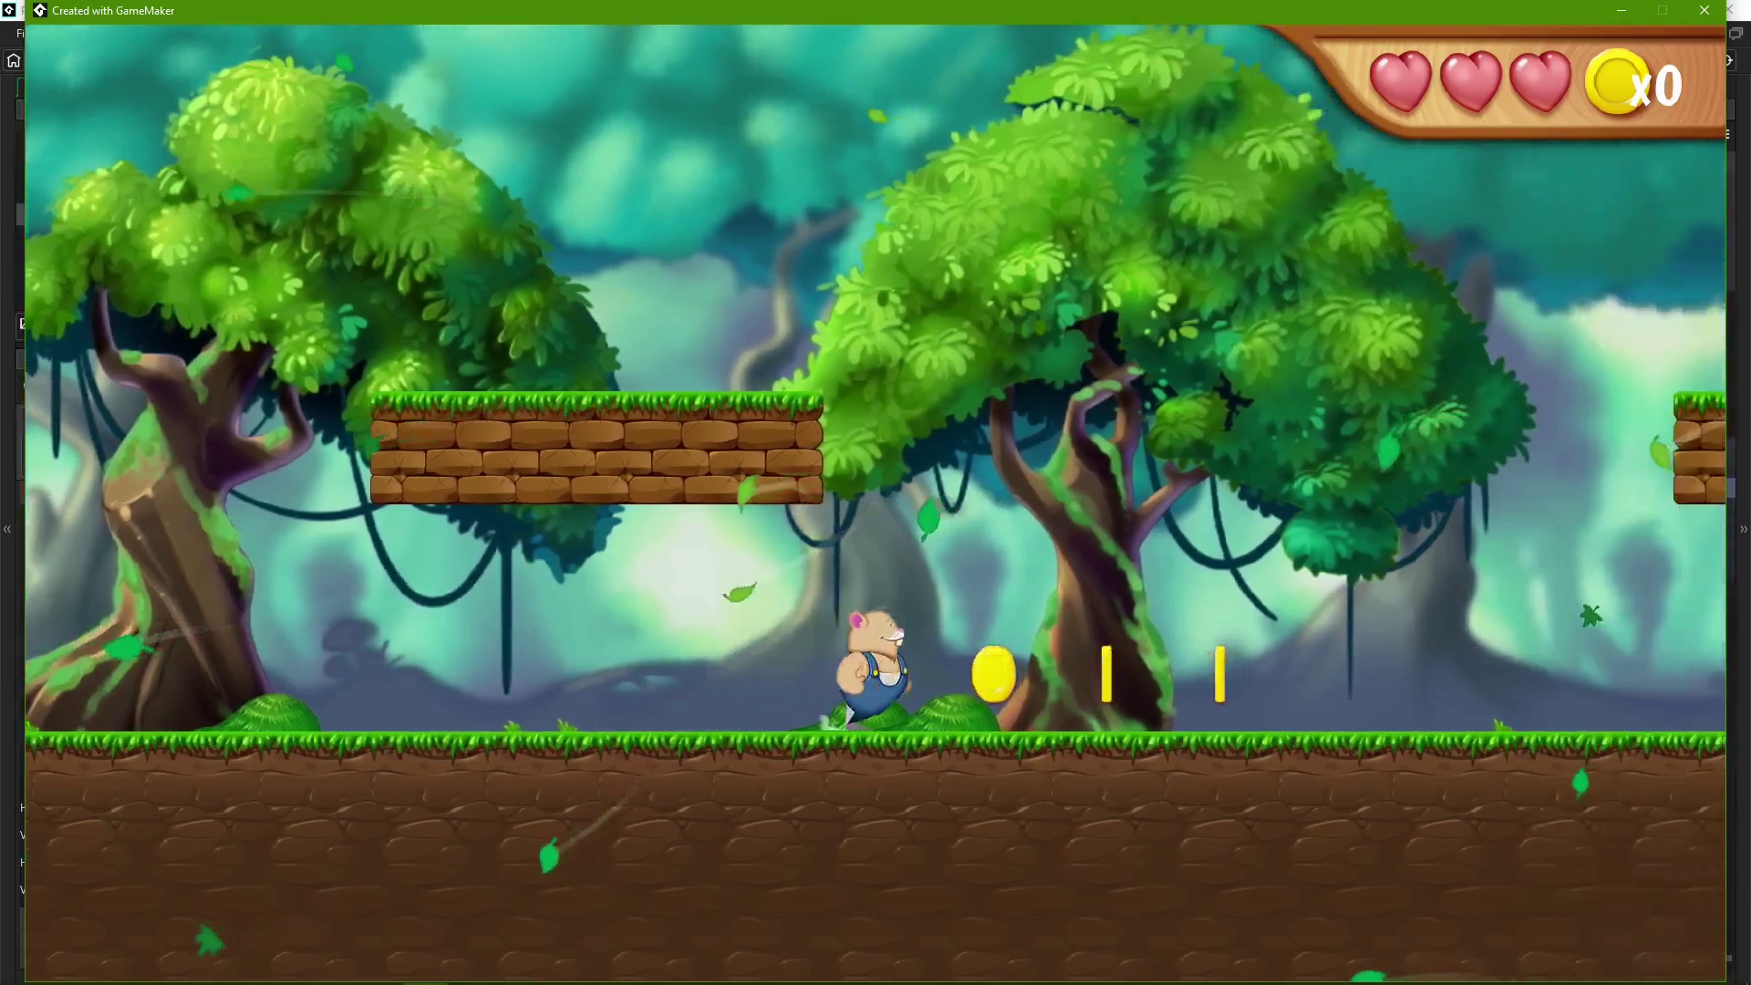
key("Right")
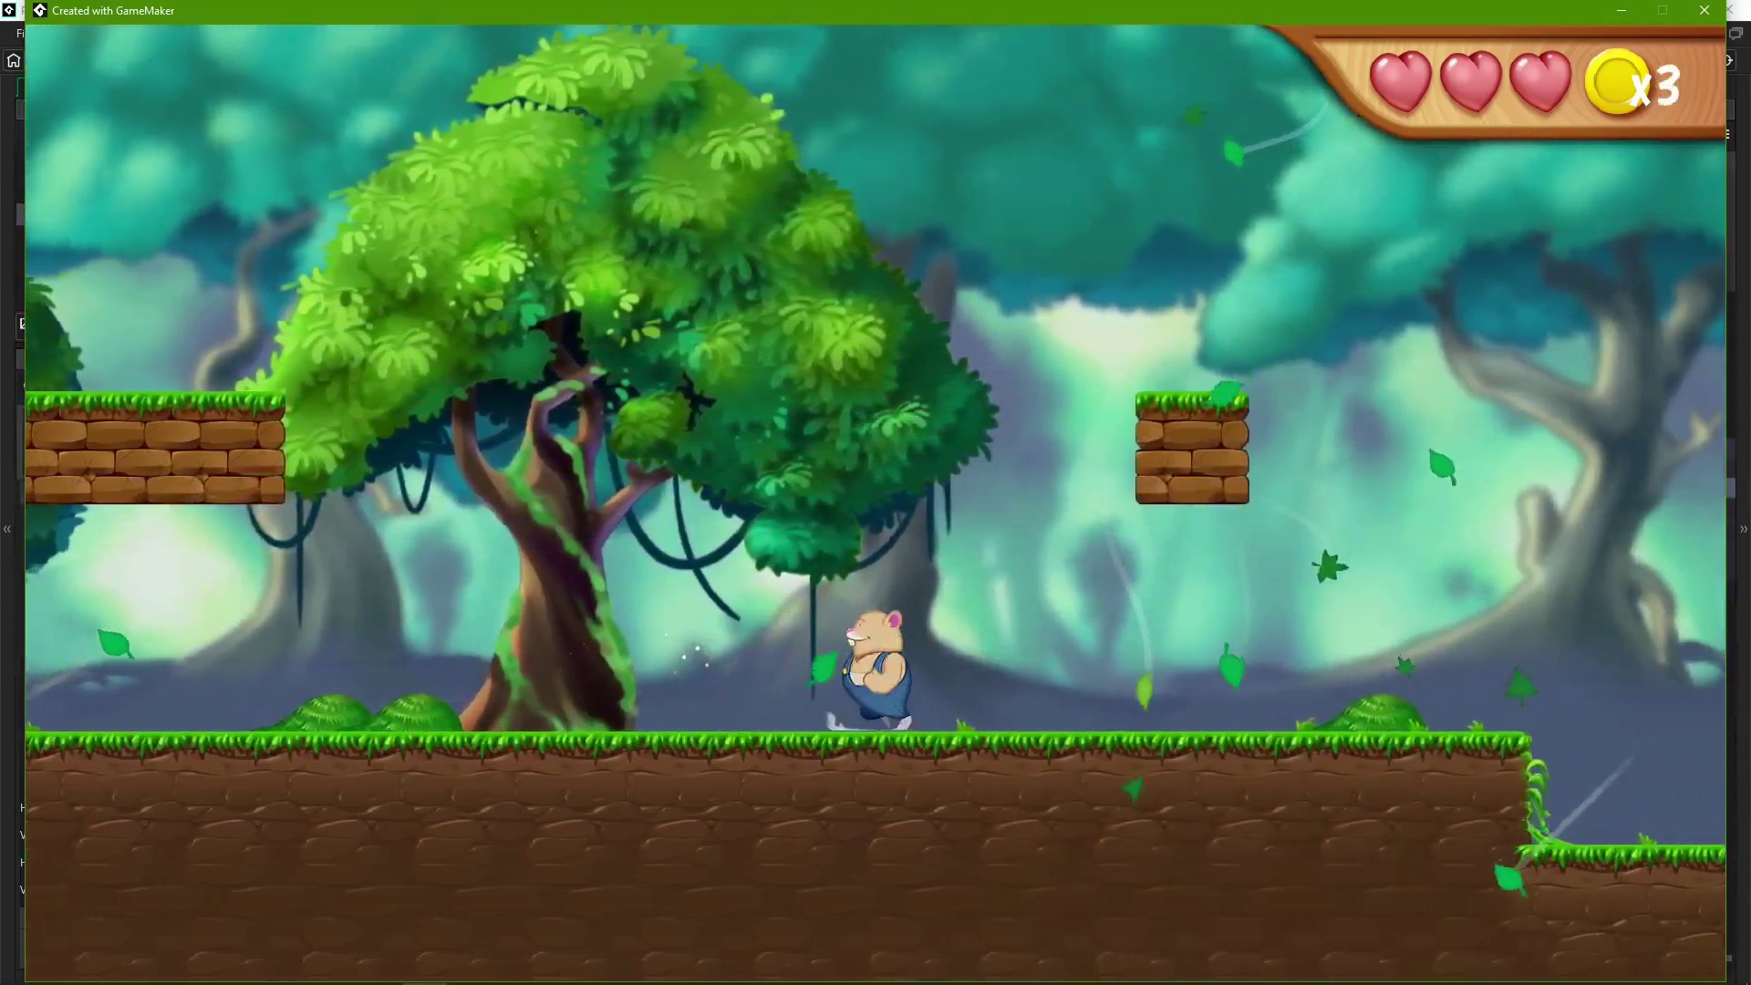
key("Left")
key("Right")
key("Left")
key("Right")
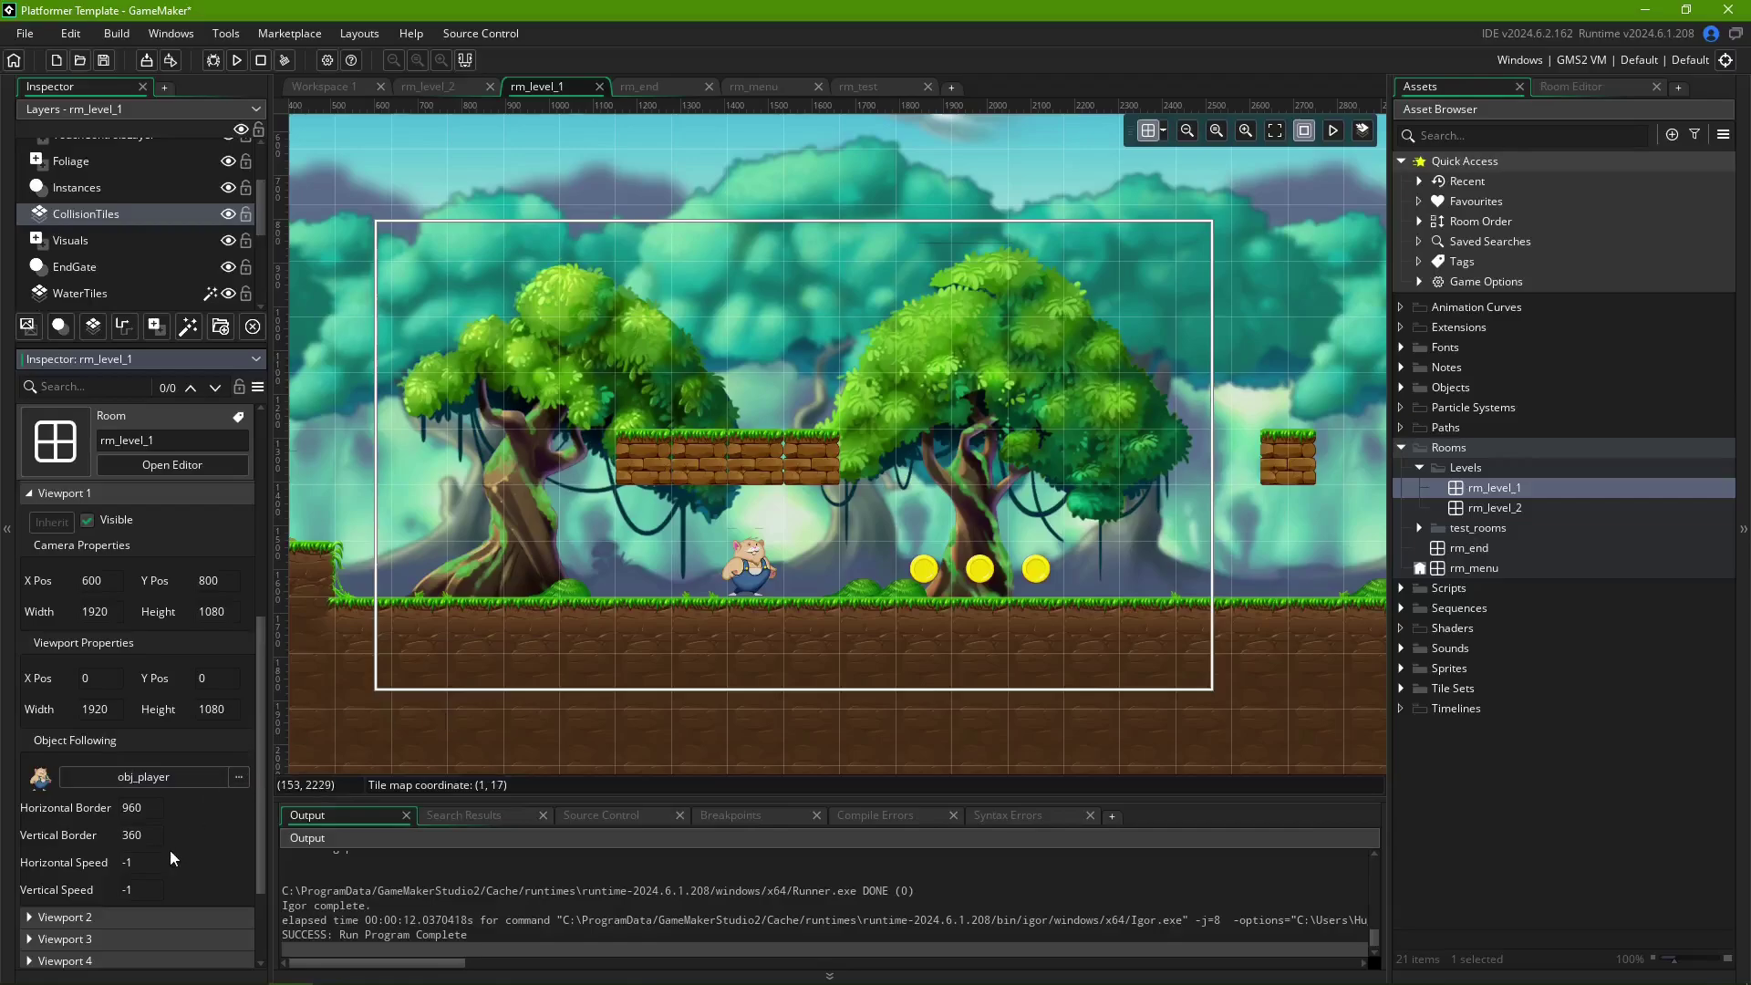
- Set Viewport 1's horizontal and vertical speeds to 5 and test-play the level, moving right and left
left_click_drag(144, 863, 90, 890)
type("55")
key("Right")
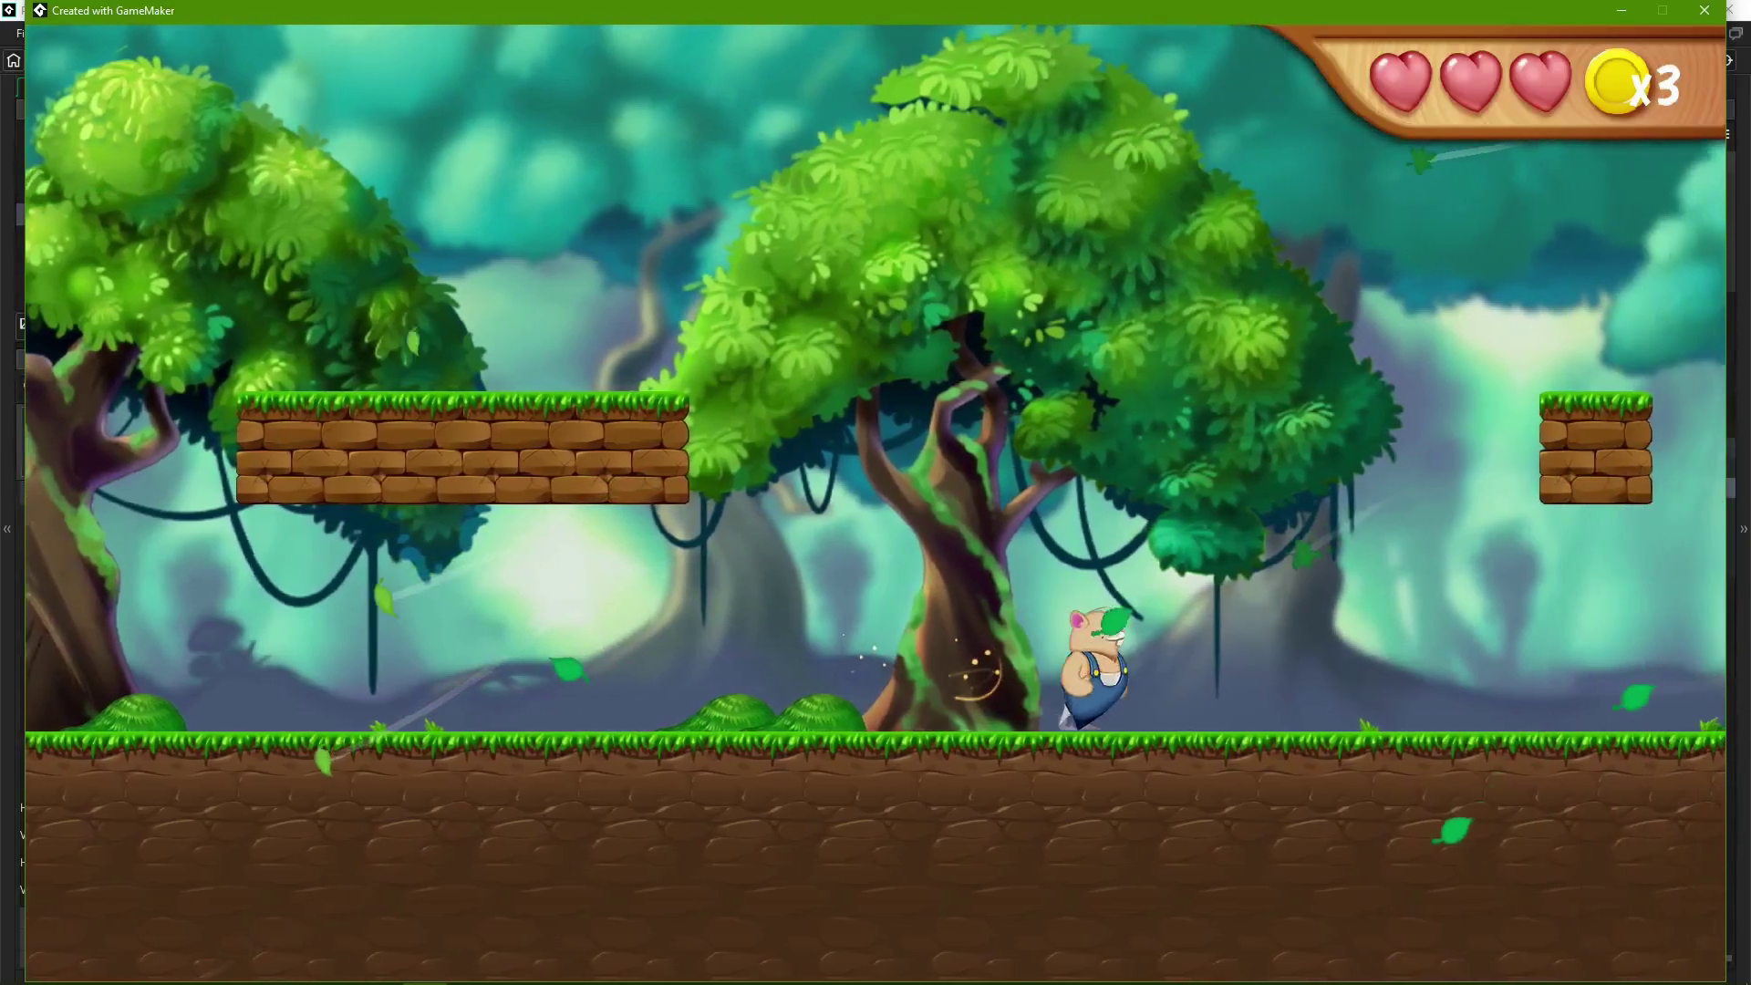
key("Left")
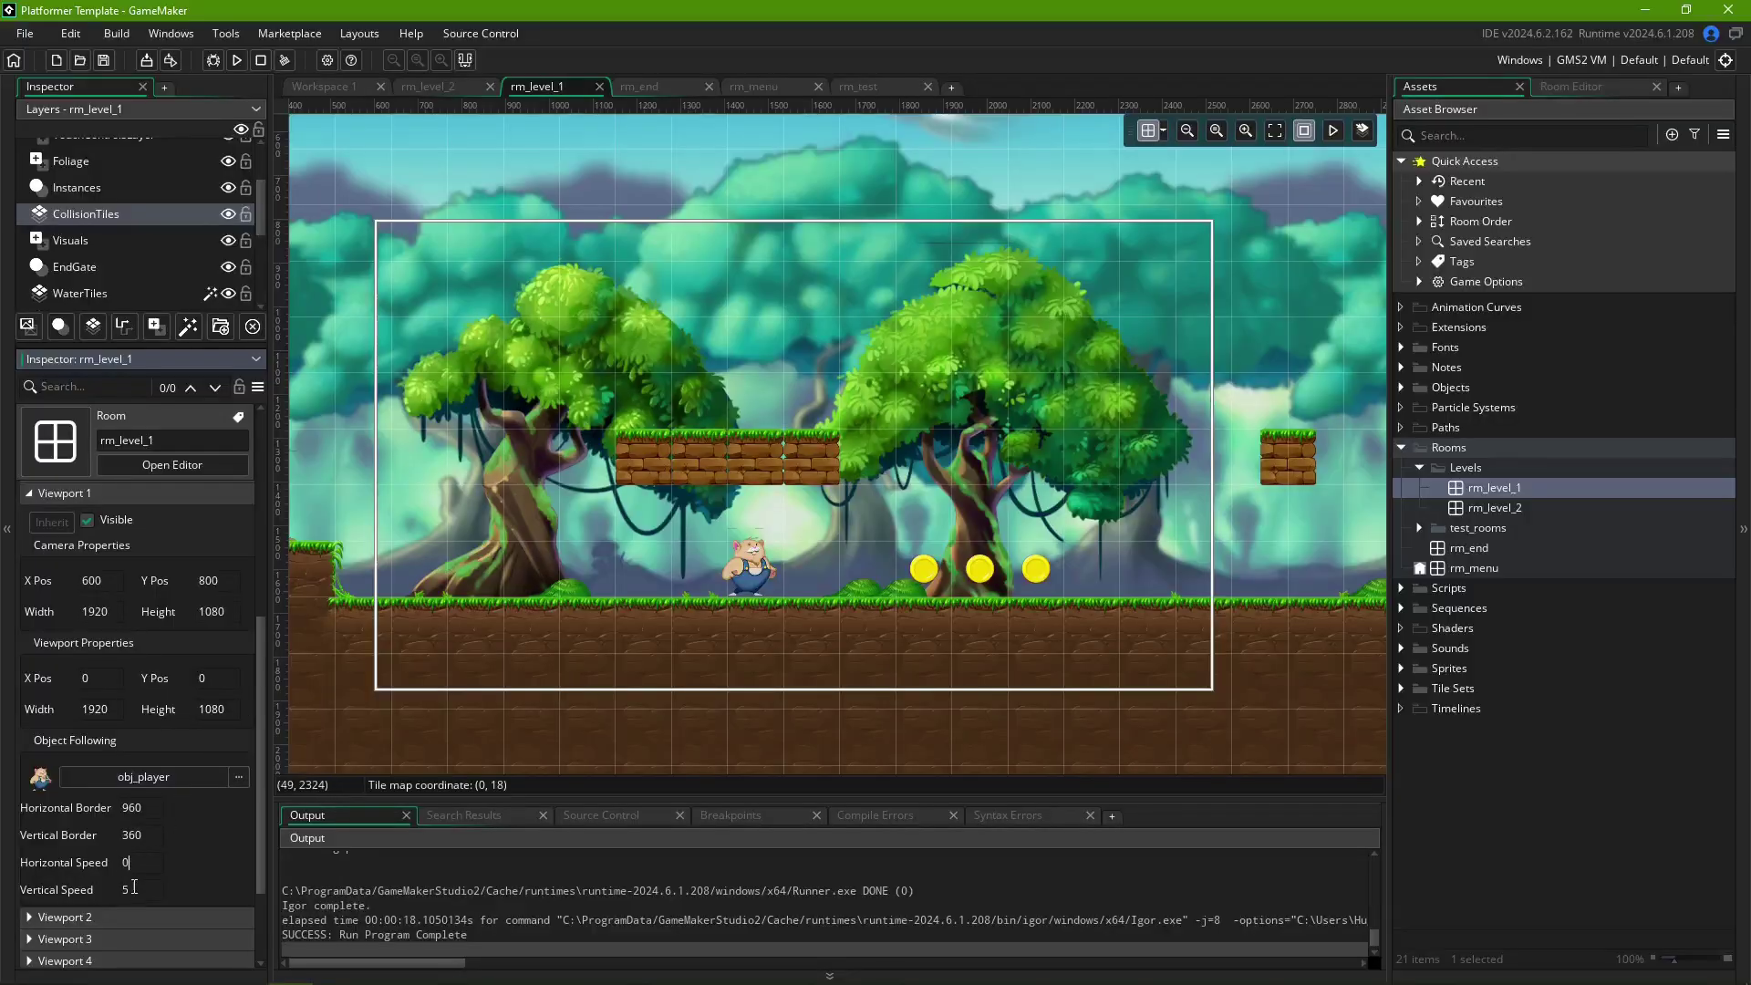
- Run the game with Viewport 1's horizontal speed at 0, move right through the coins, jump, and close the game
key("F5")
key("Right")
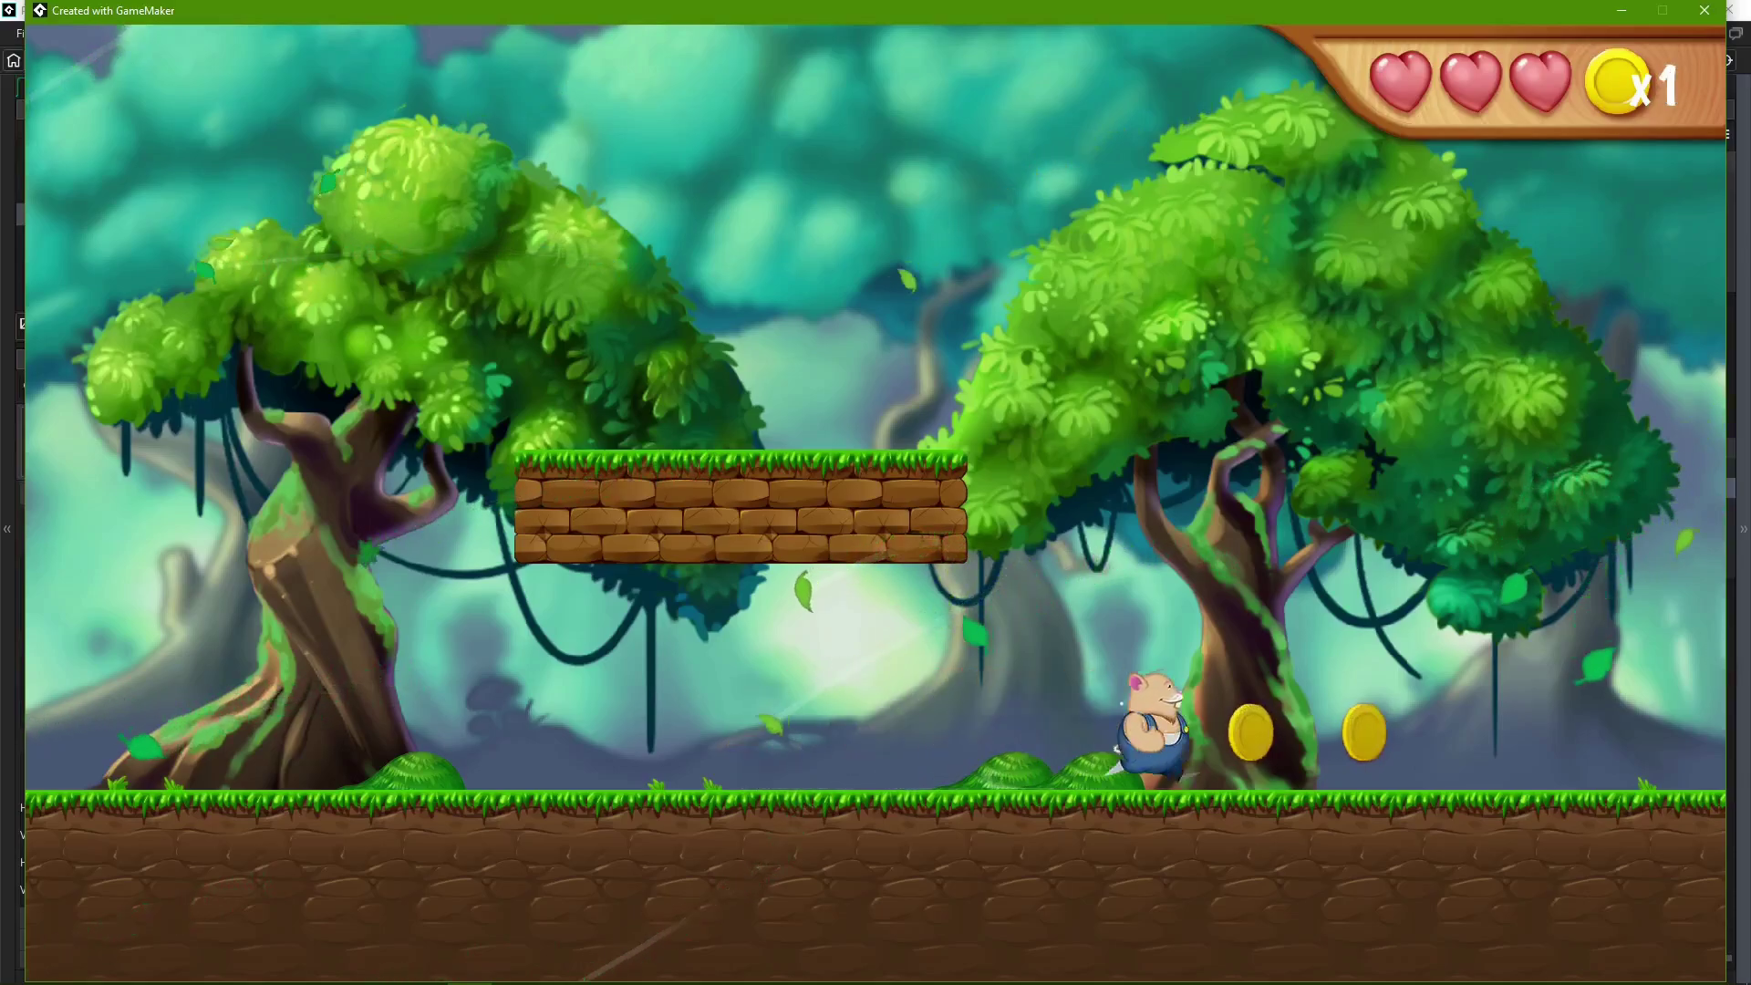
key("space")
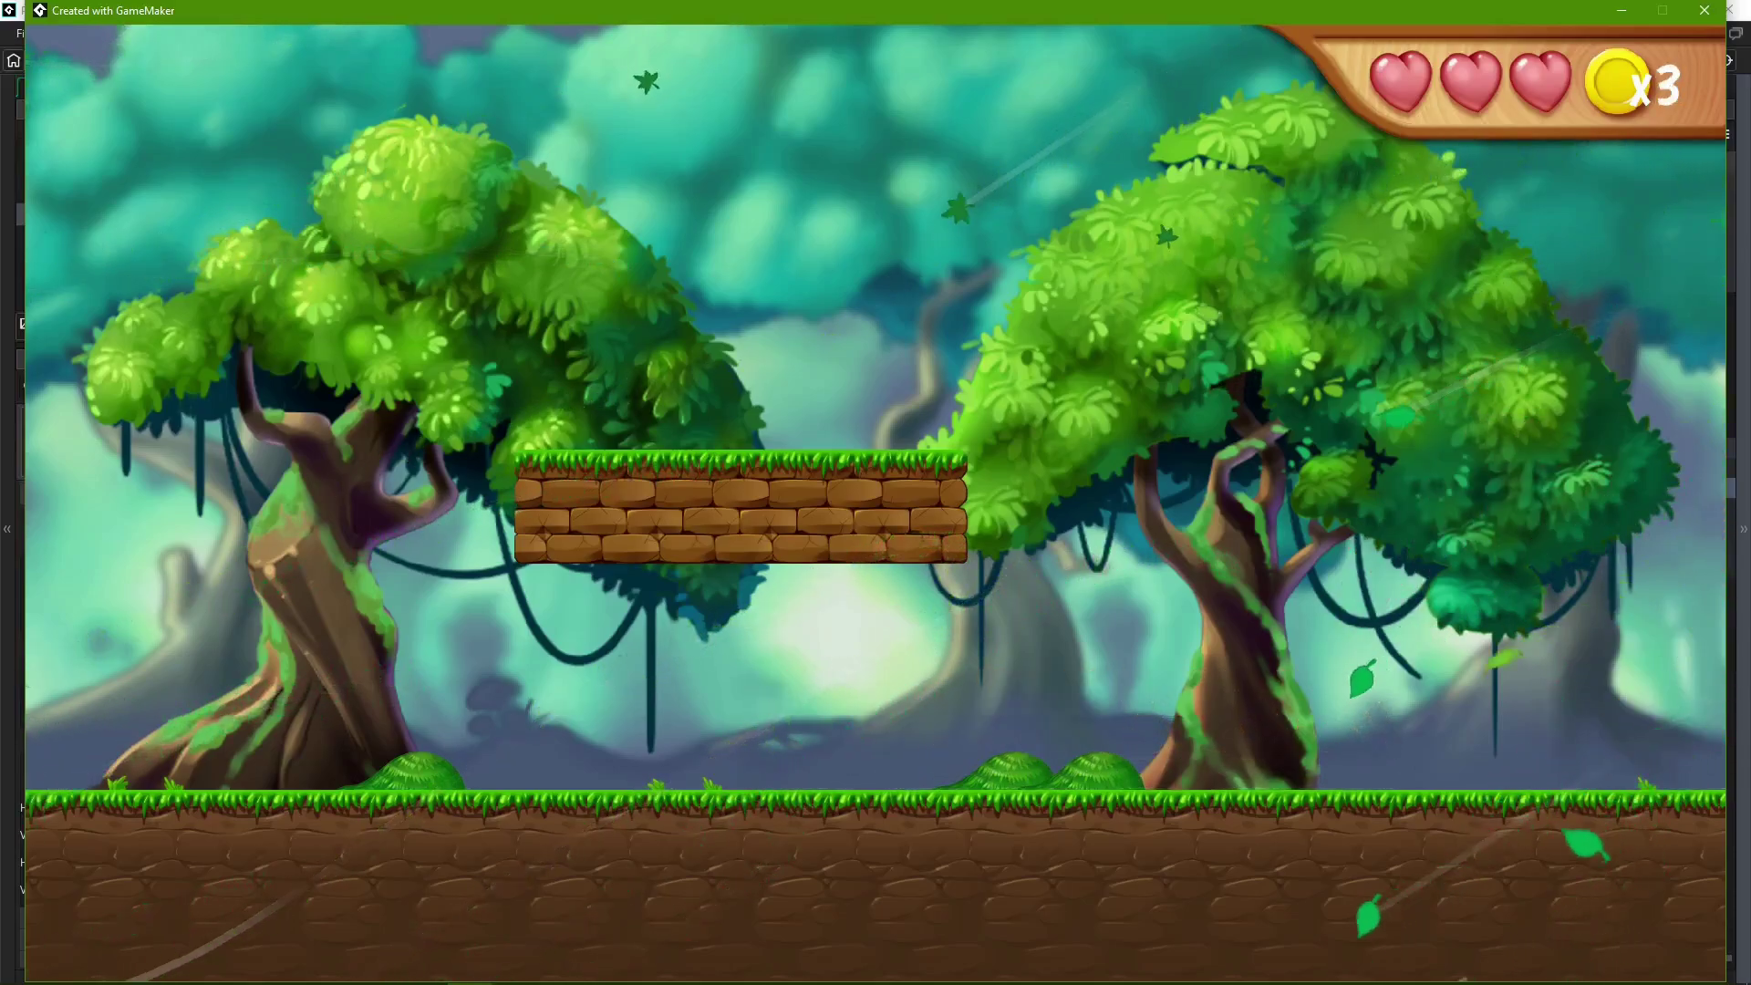
key("Escape")
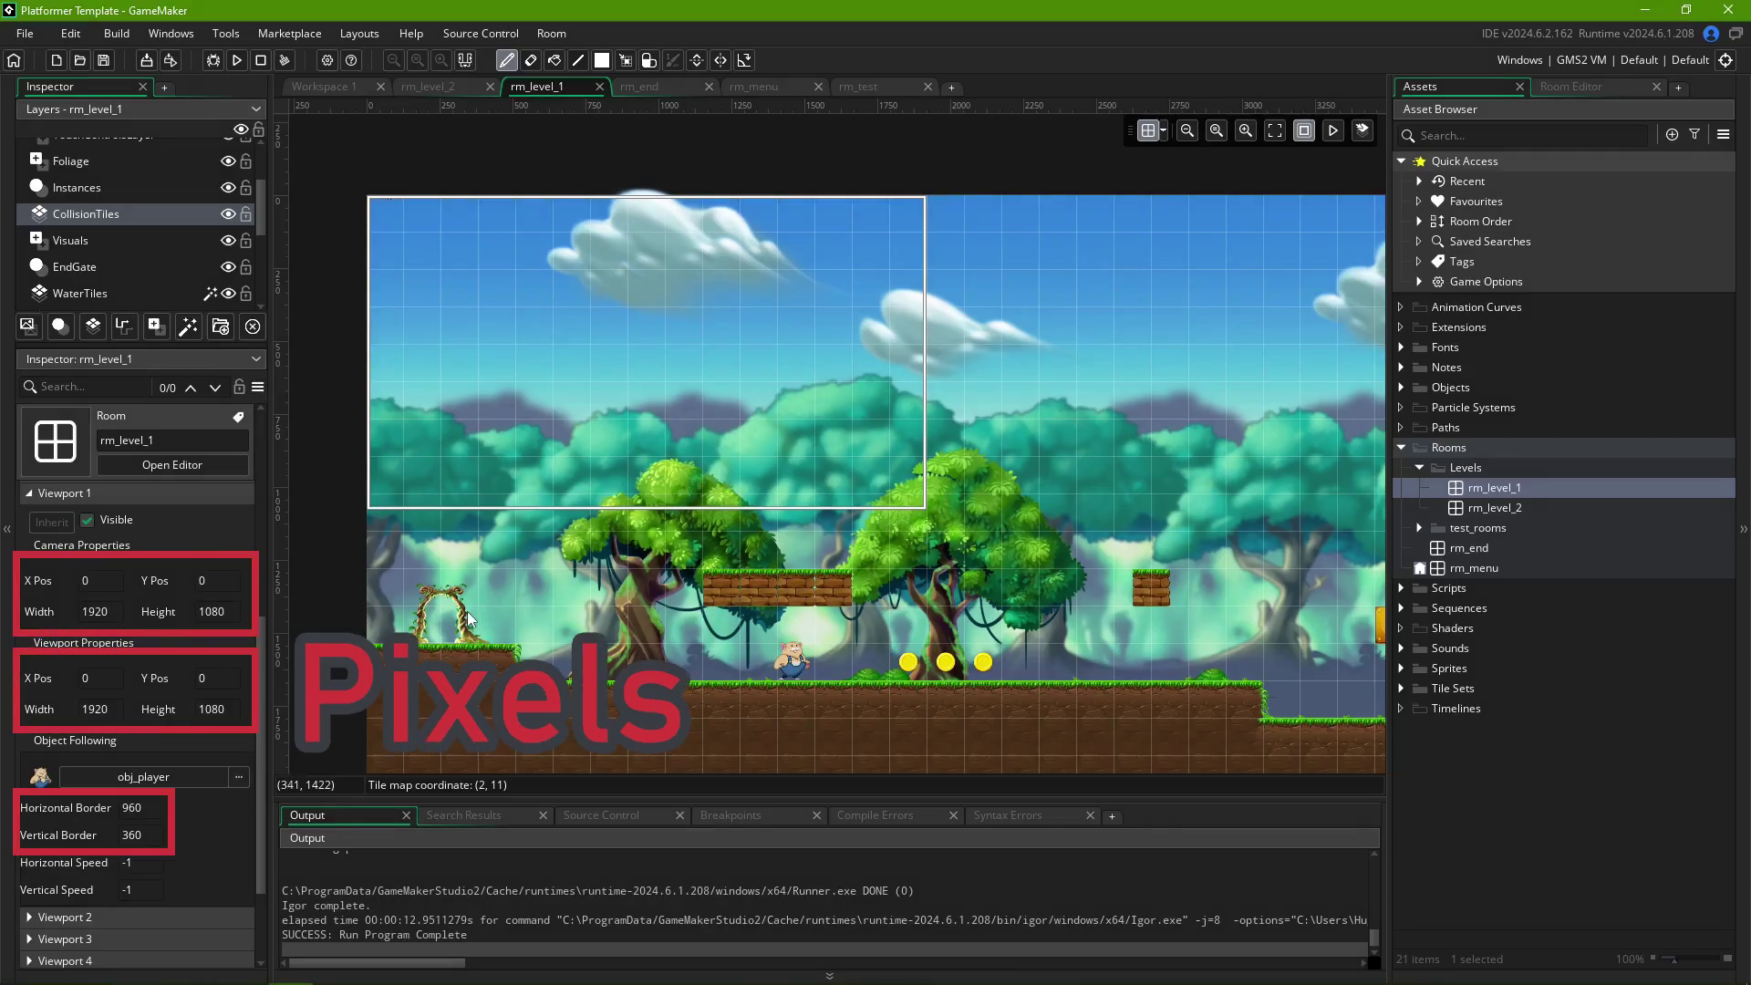
- Set Viewport 1's camera X and Y position to 128 in rm_level_1
left_click(106, 584)
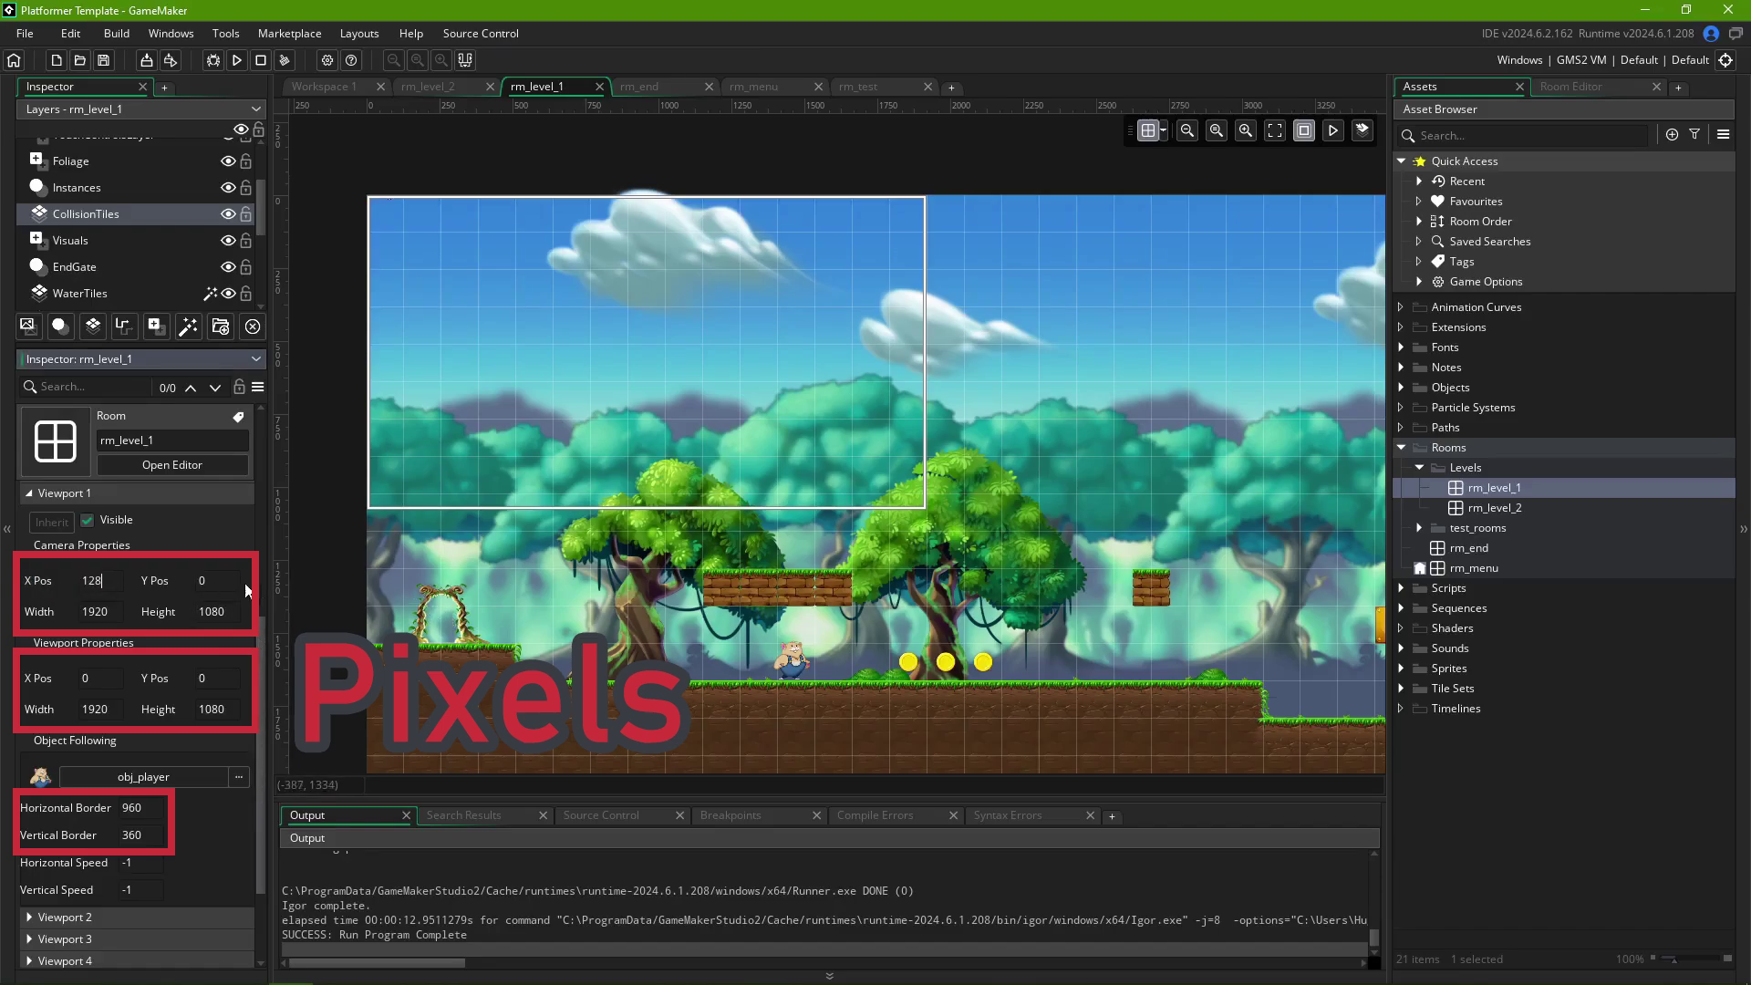
key("Tab")
type("128")
key("Return")
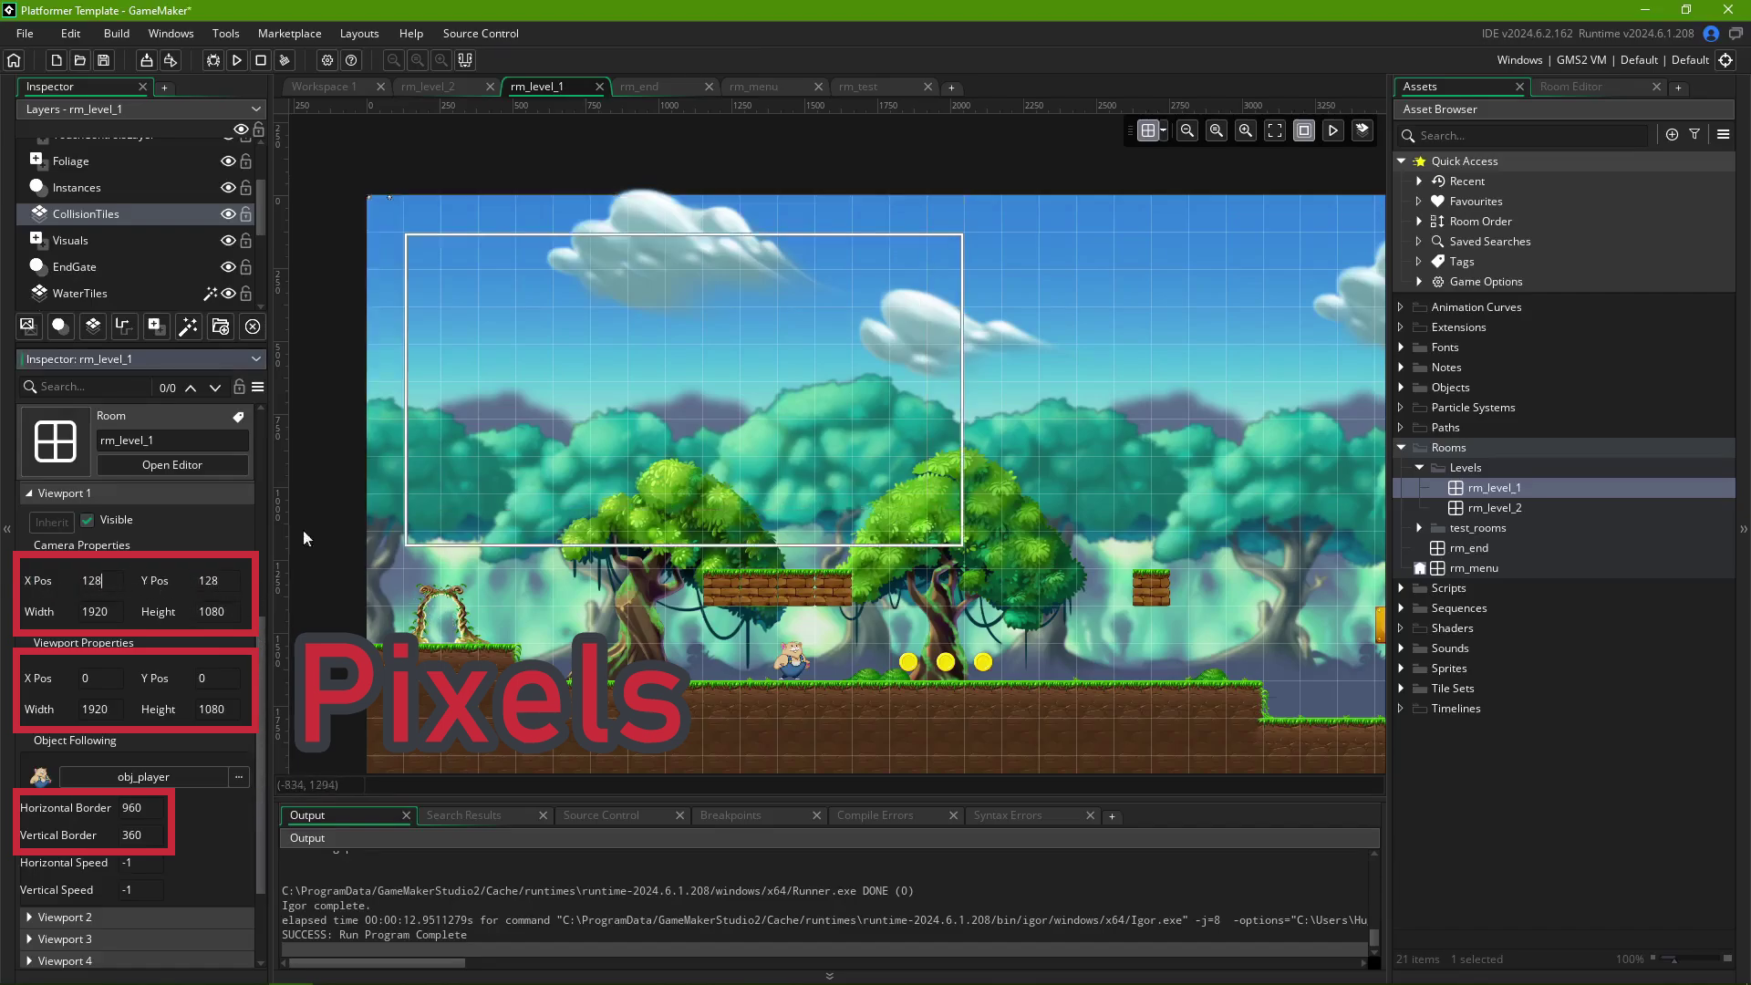
left_click(615, 369)
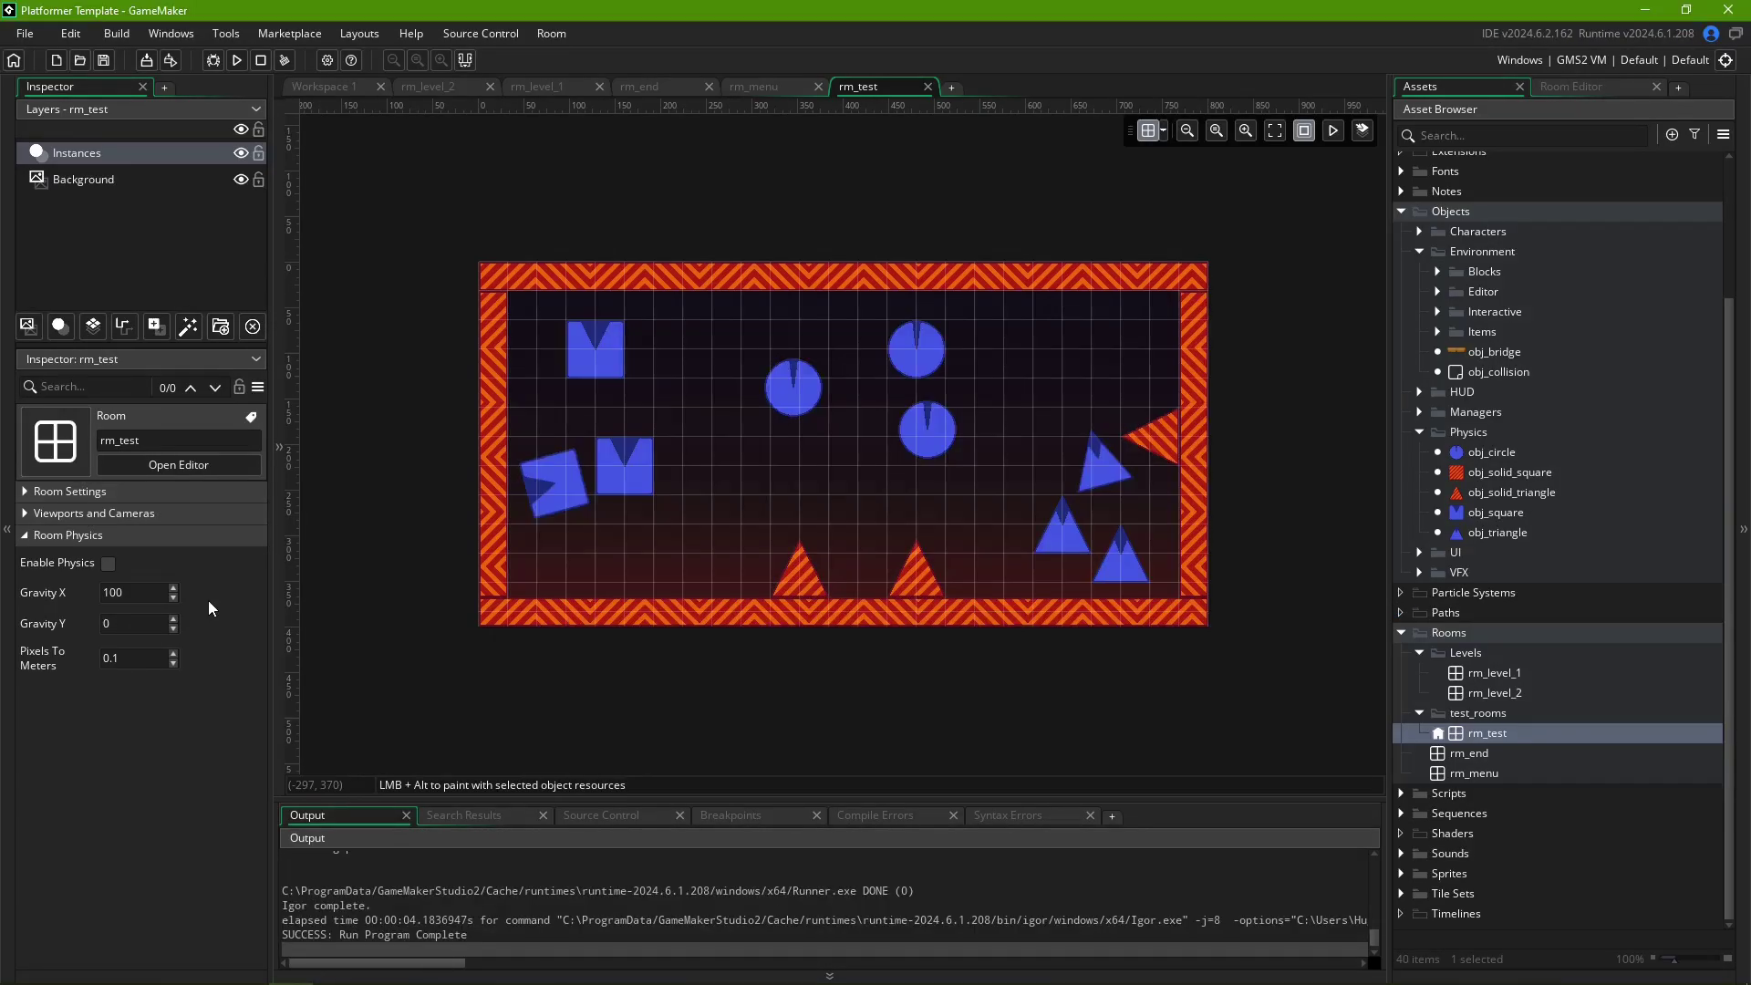
- Enable room physics for rm_test
left_click(107, 563)
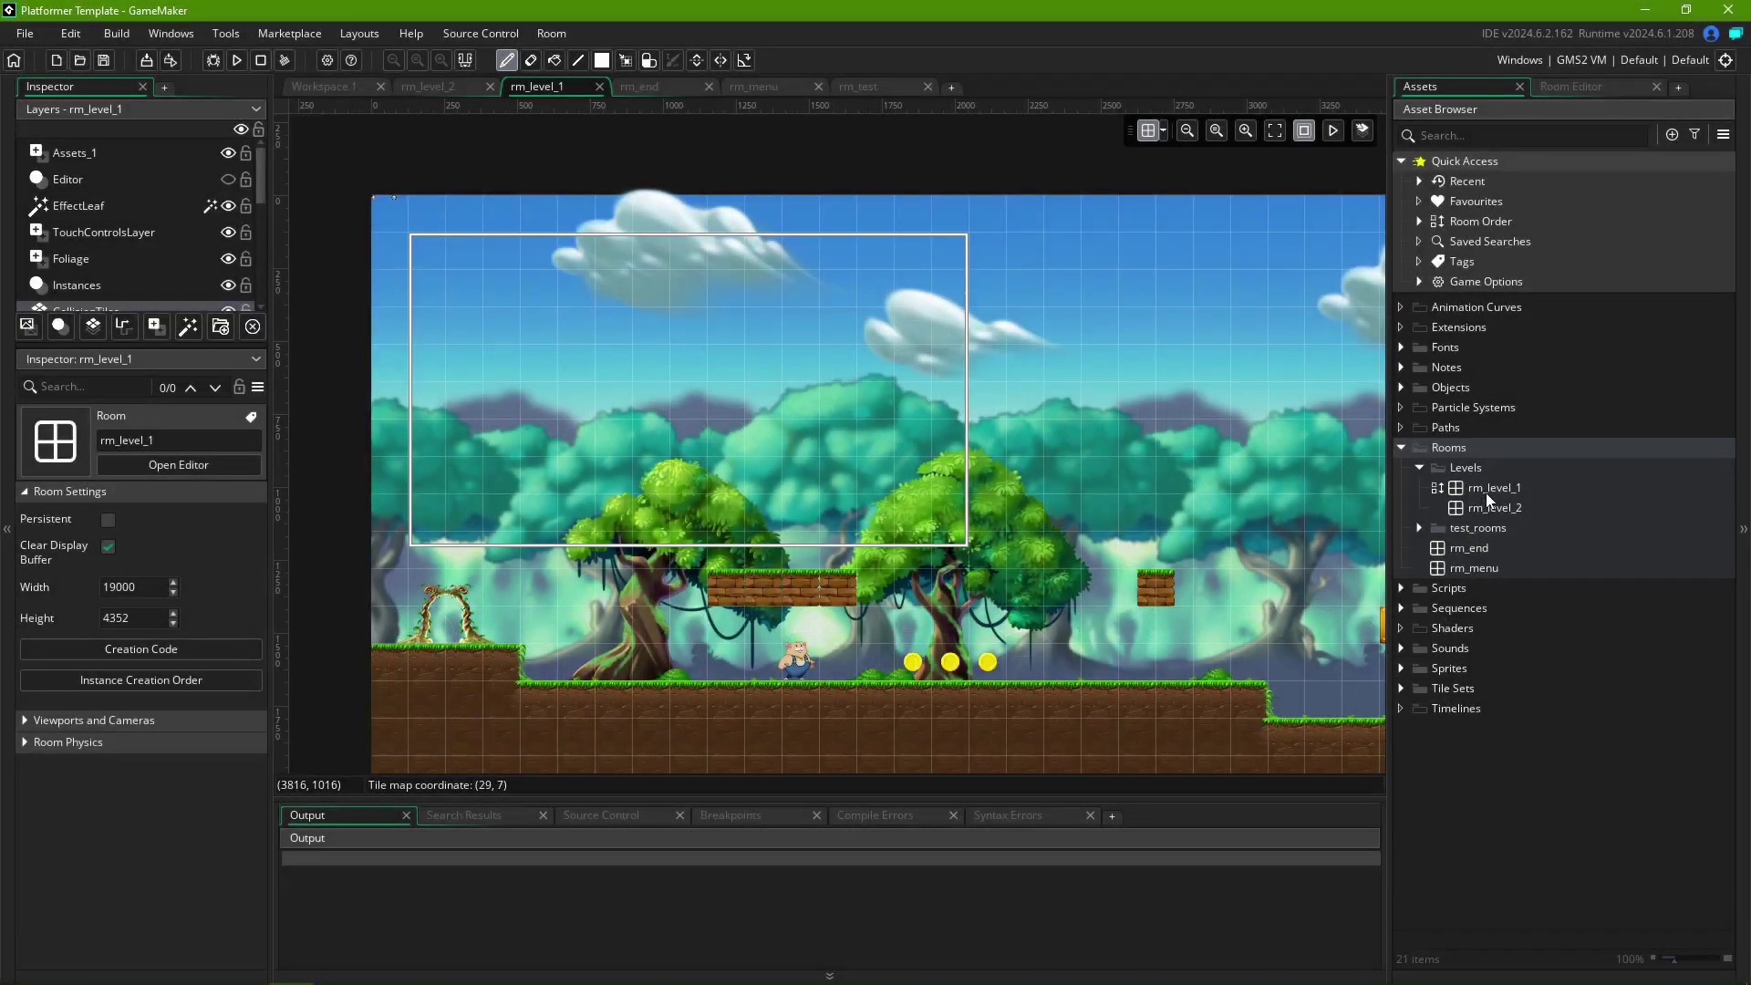
- Create a child room of rm_level_1 and open it for editing
right_click(1486, 494)
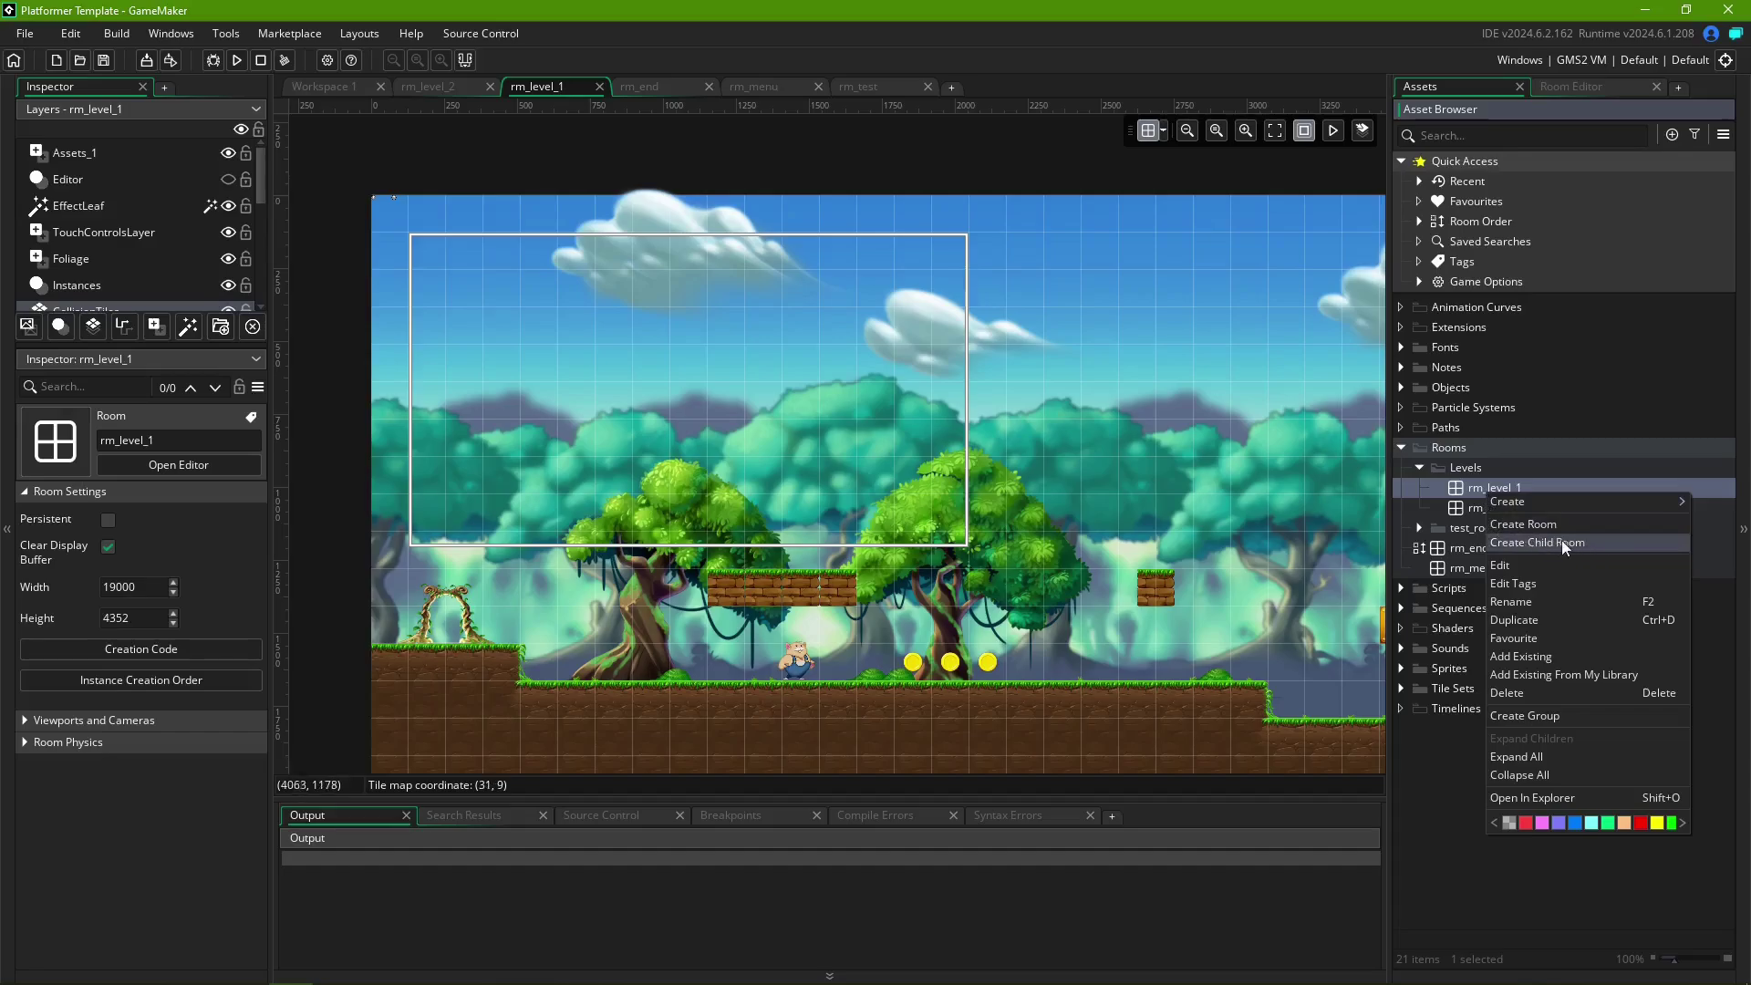
left_click(1422, 768)
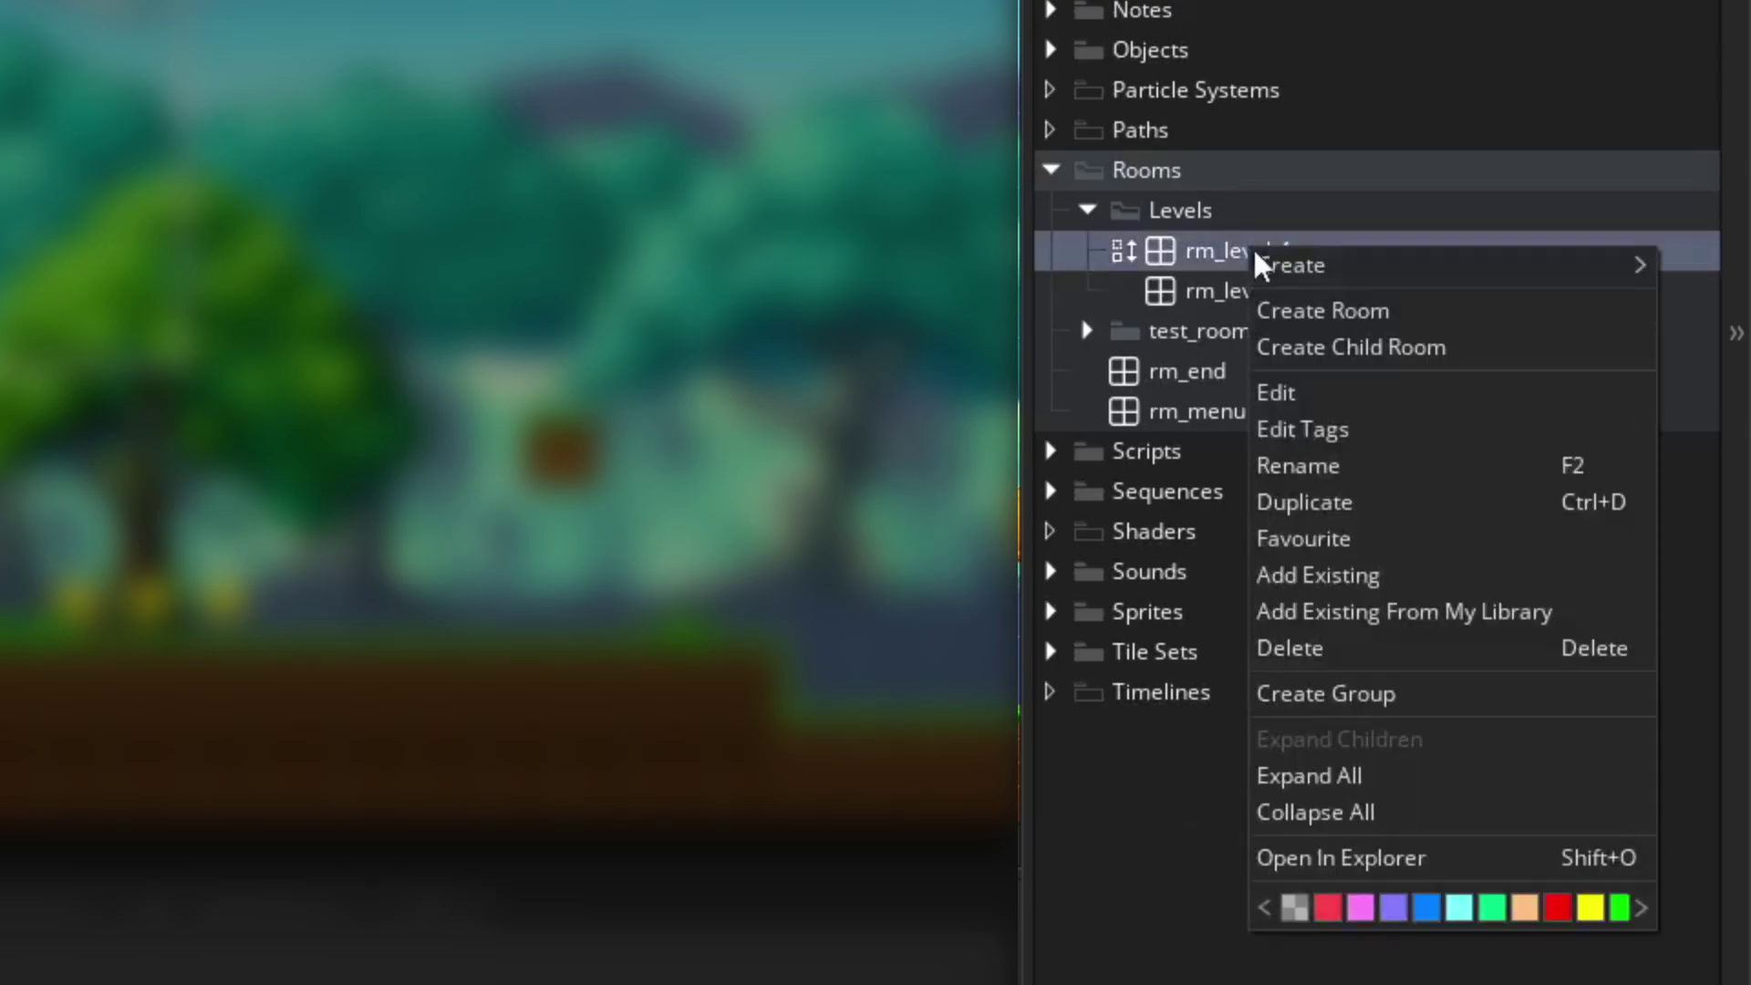
left_click(1370, 346)
double_click(1308, 291)
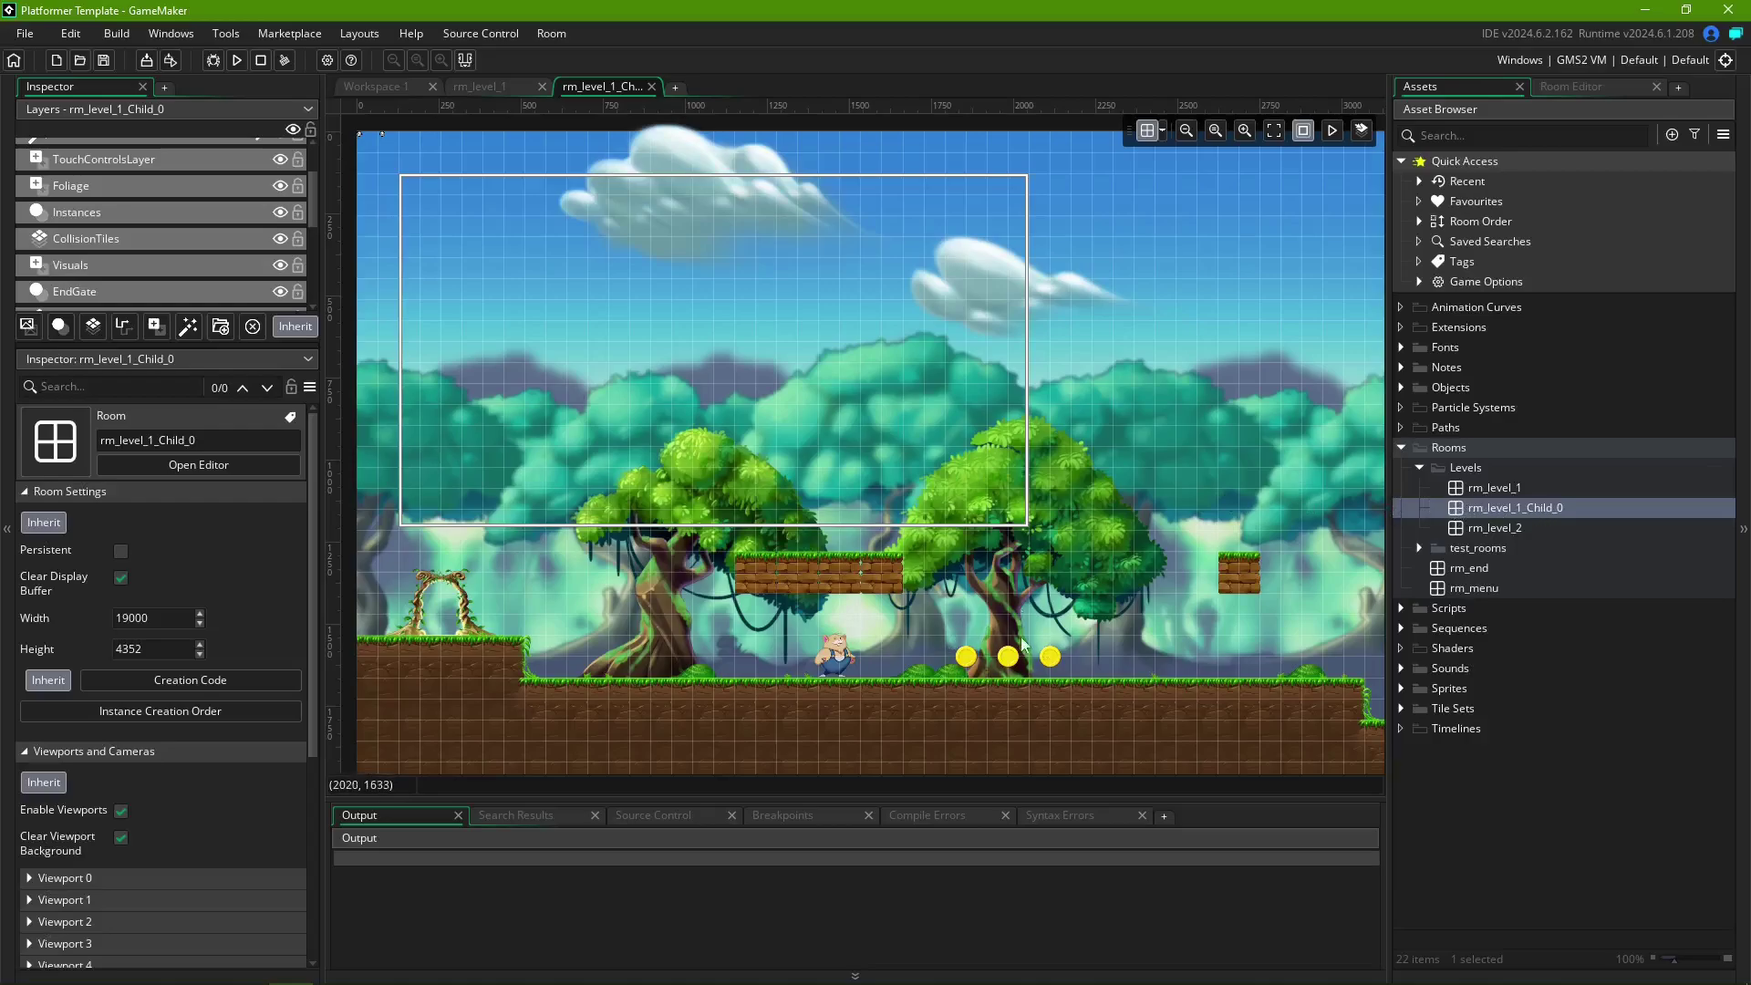
- Raise the middle of the three coins in rm_level_1 to X 1984, Y 1408, and return to the child room
left_click(498, 88)
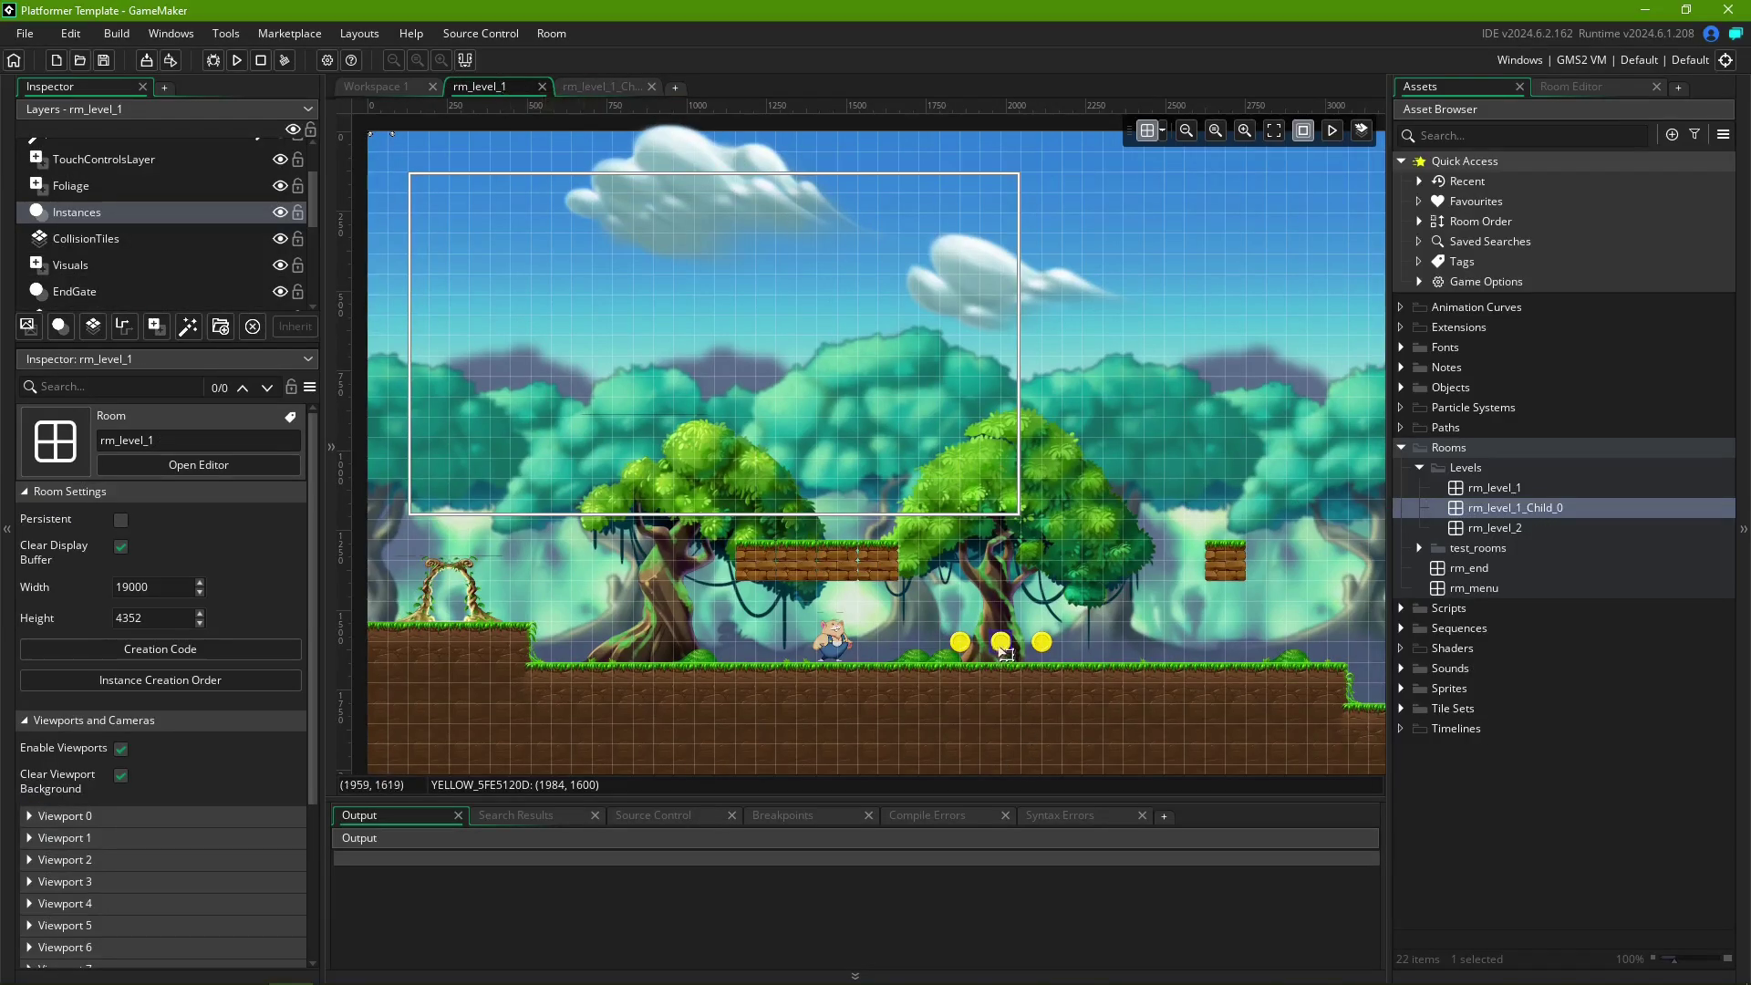
left_click_drag(1001, 642, 1001, 580)
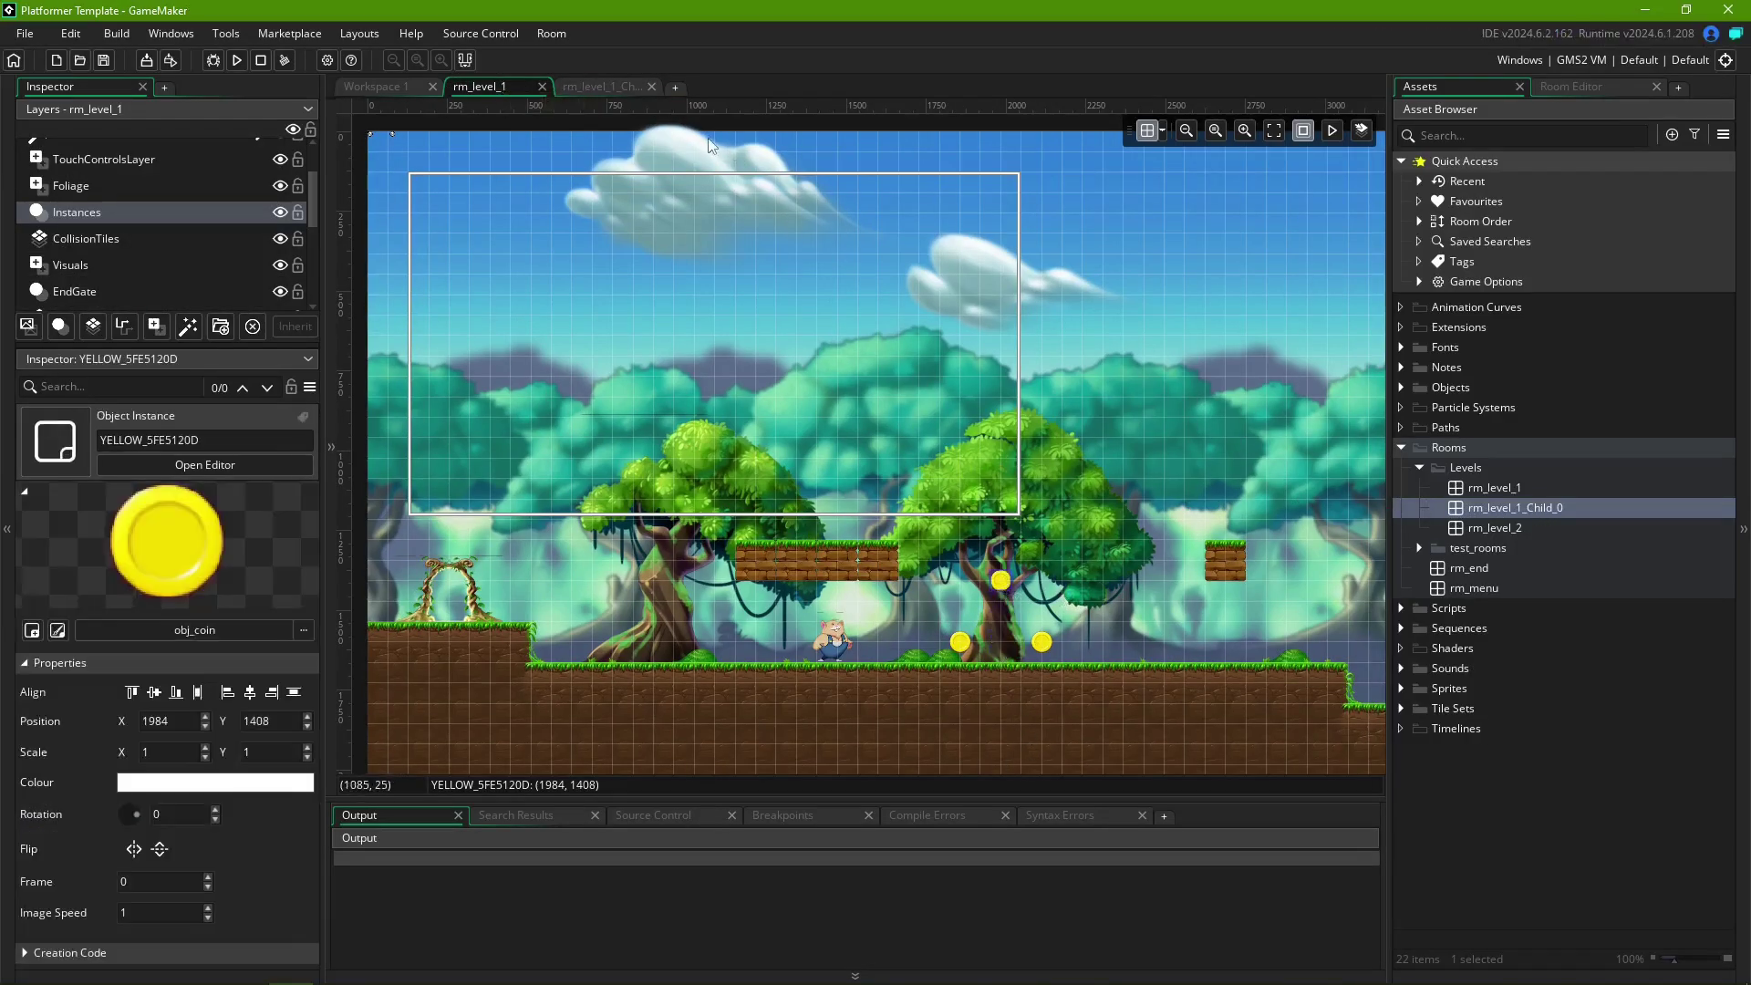
left_click(602, 86)
- Raise the rightmost of the three coins in the child room to X 2112, Y 1280, and compare it with the parent room
left_click_drag(1050, 656, 1050, 553)
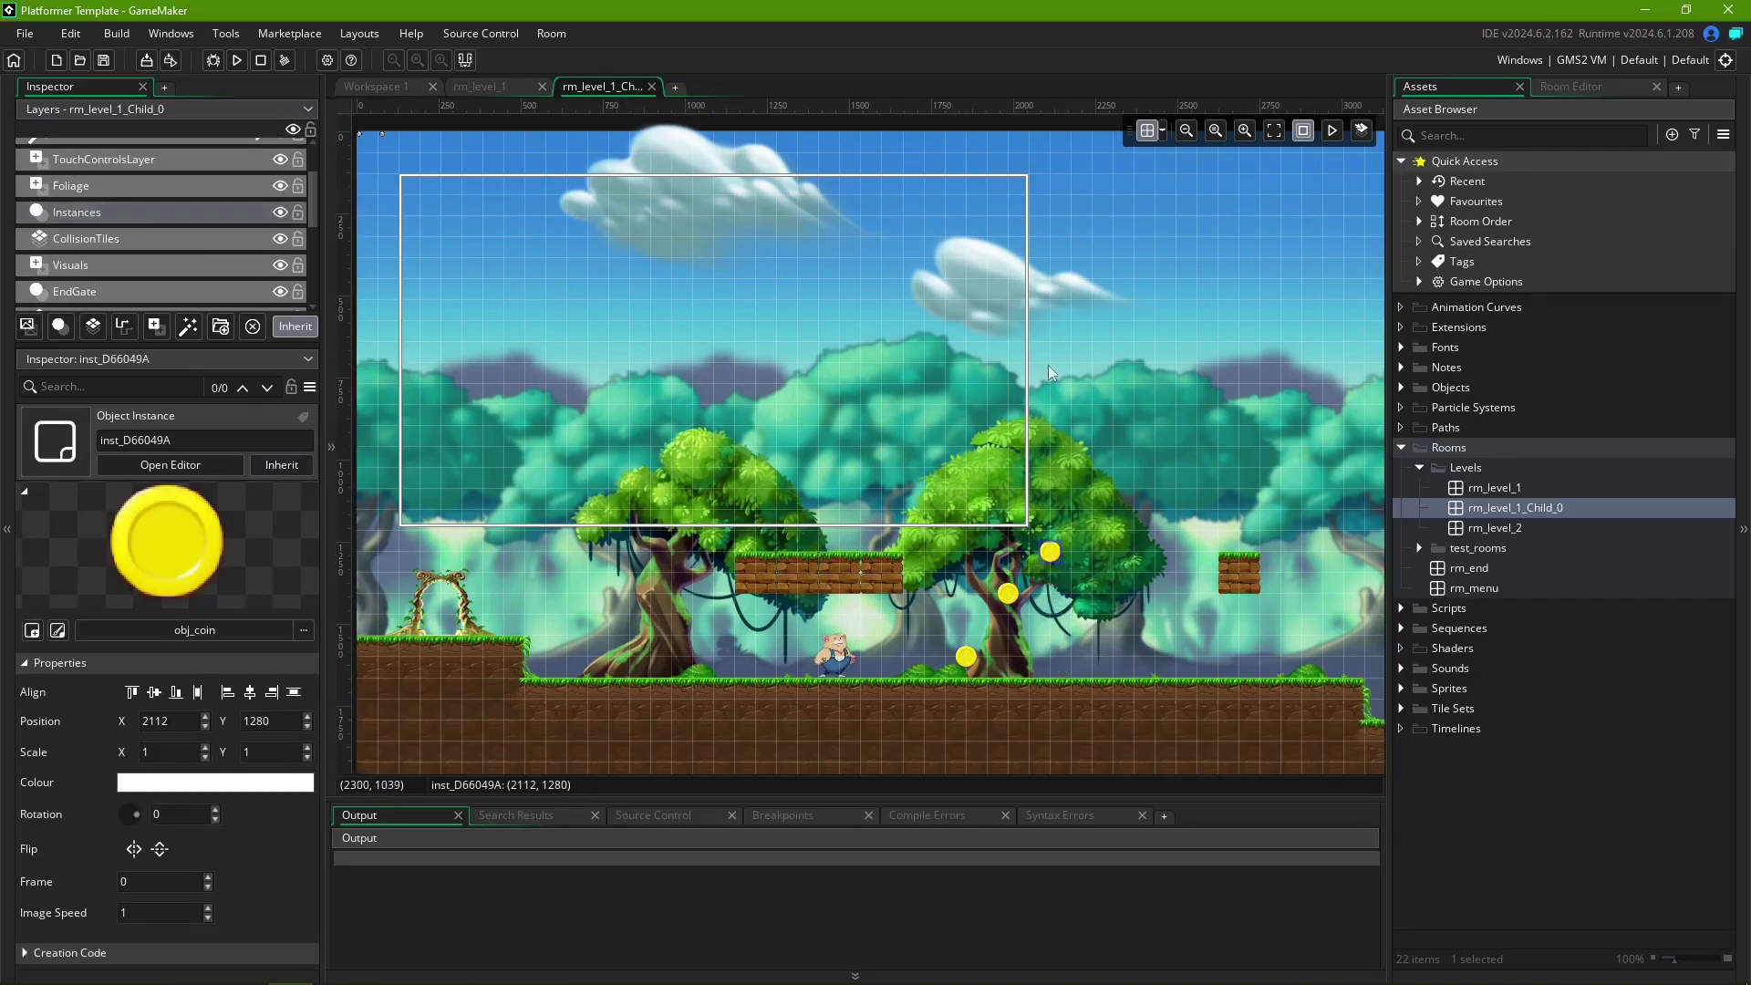
left_click(503, 87)
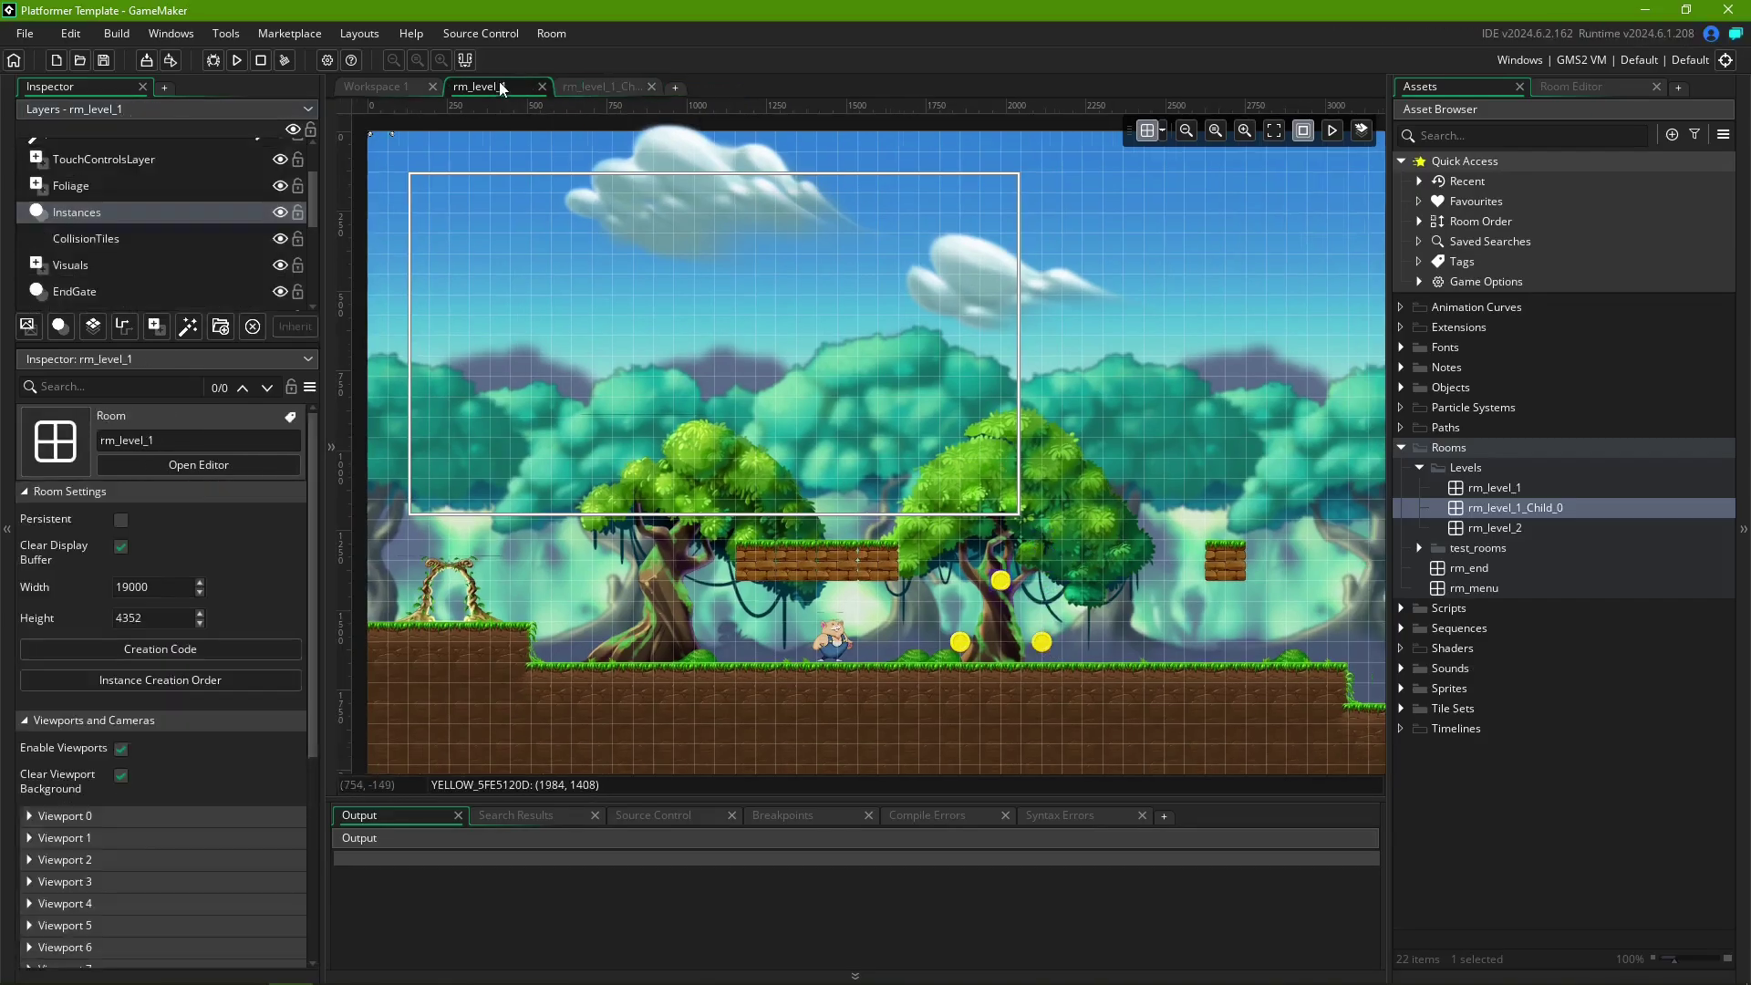
left_click(602, 87)
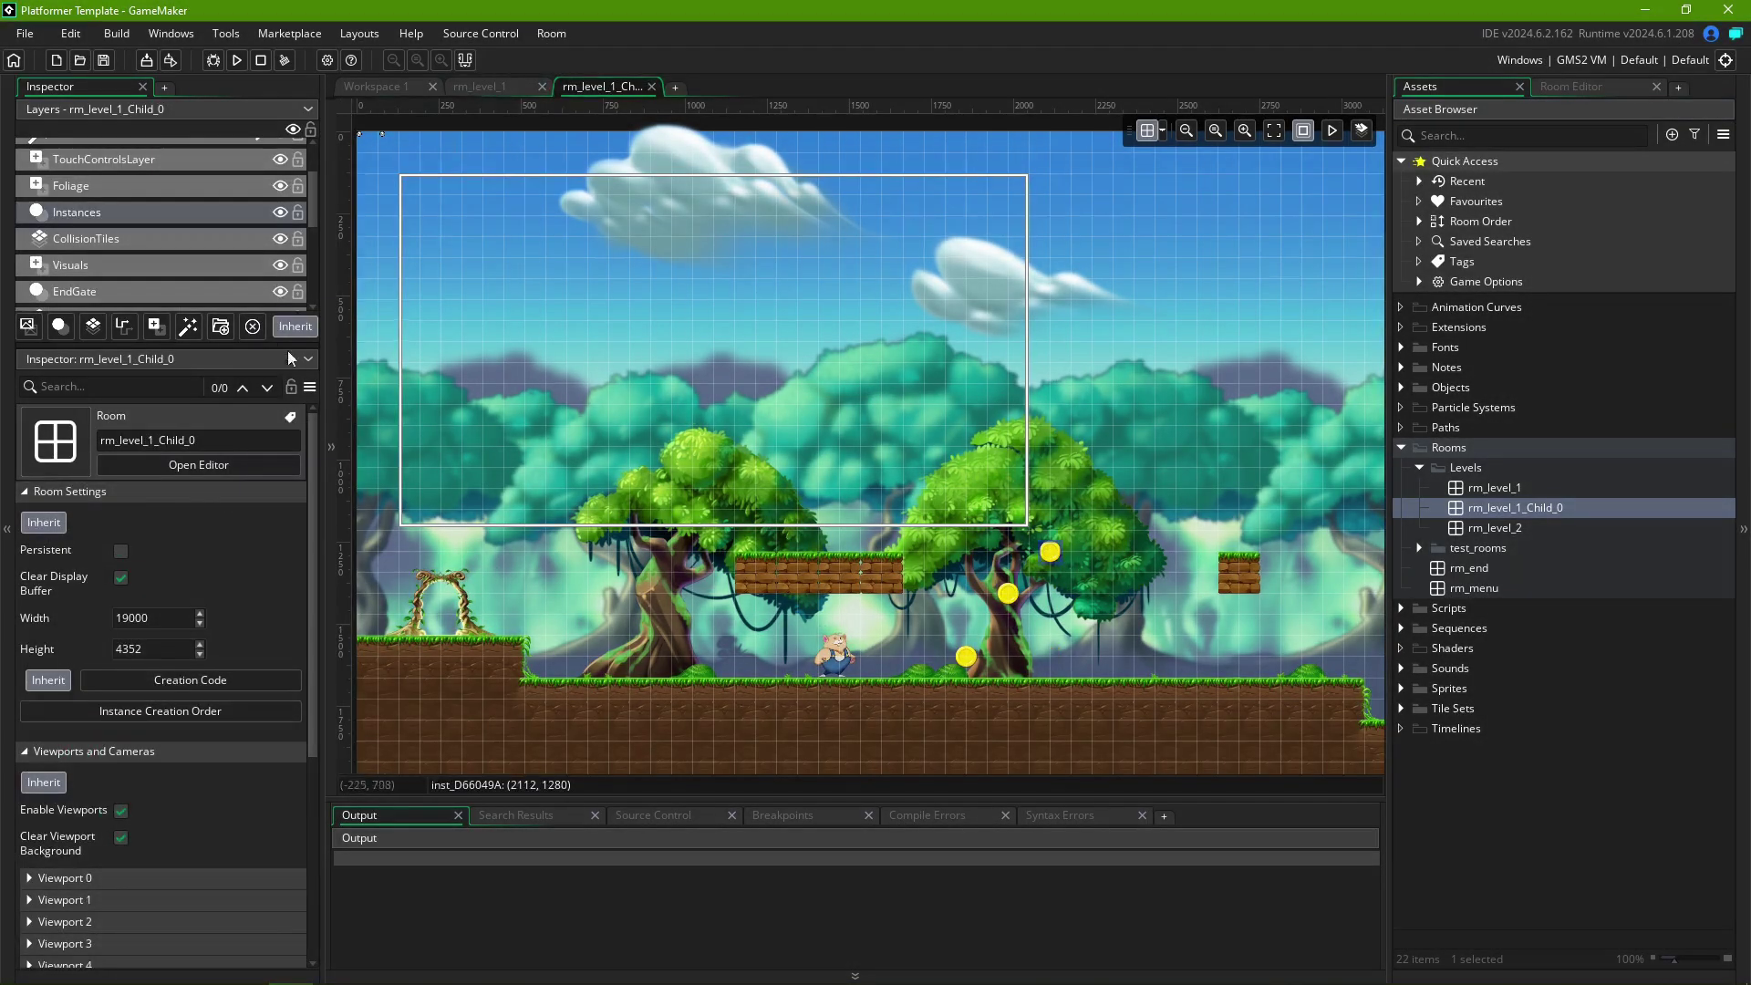
- Set the child room's Instances layer and room settings to inherit from rm_level_1, and compare with the parent room
left_click(290, 330)
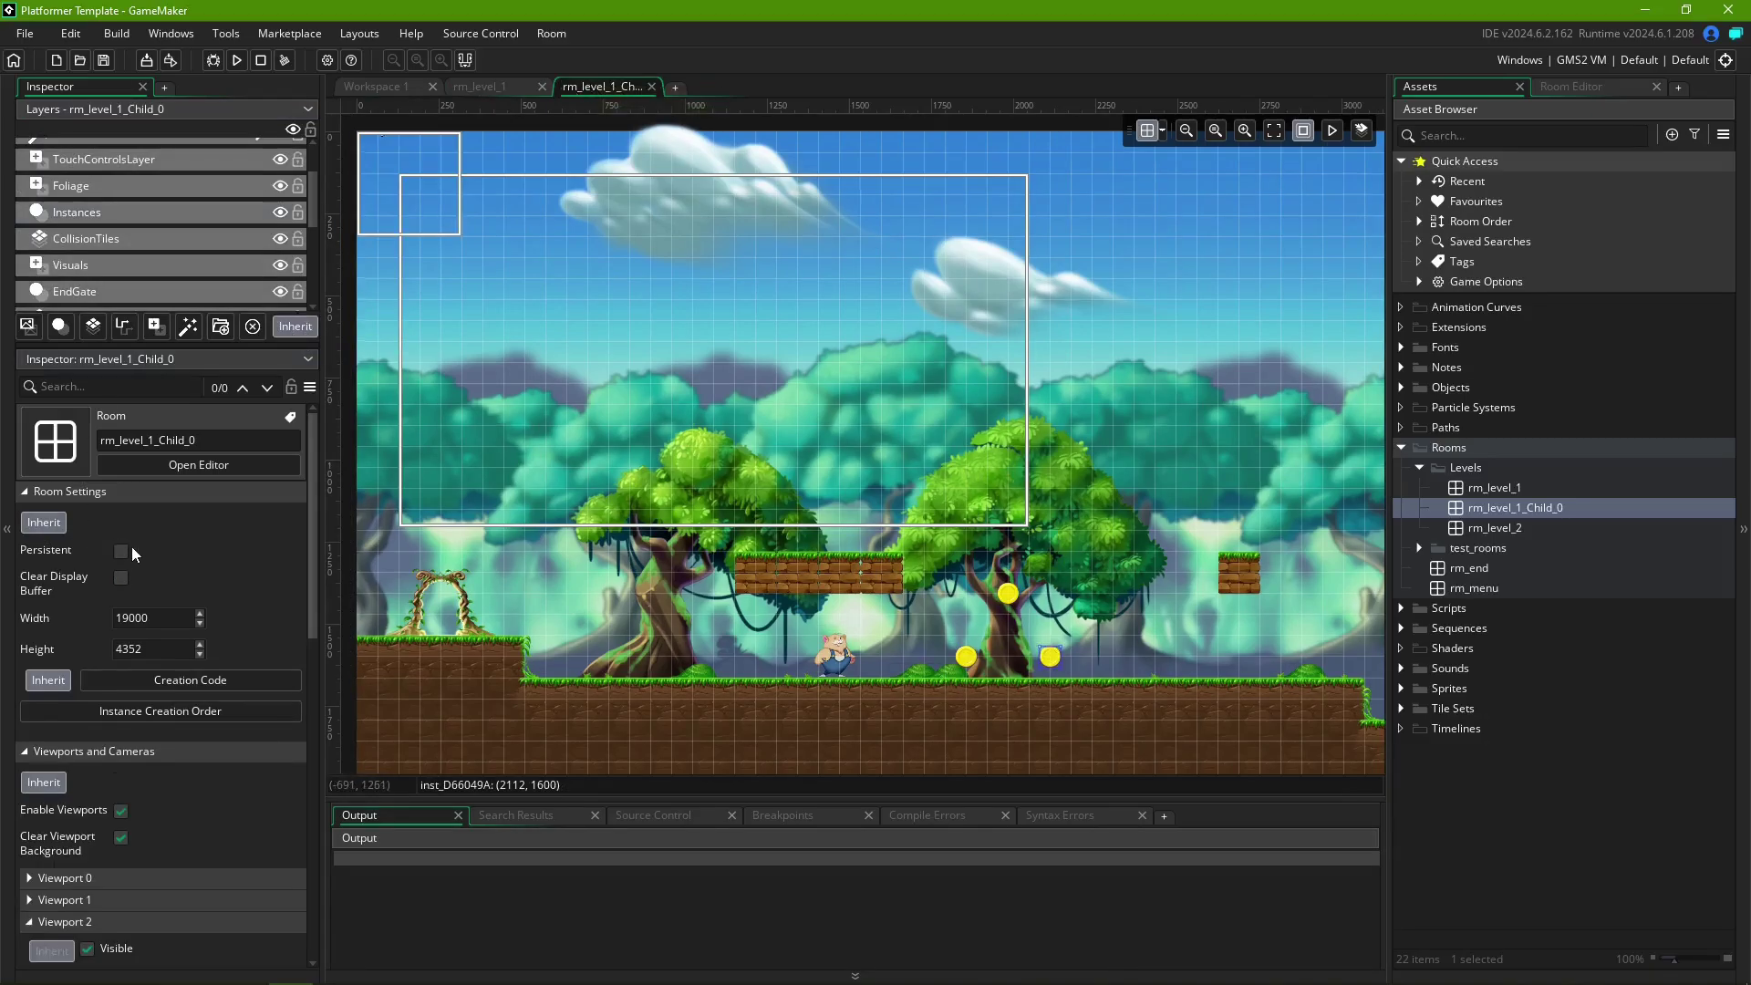
left_click(43, 522)
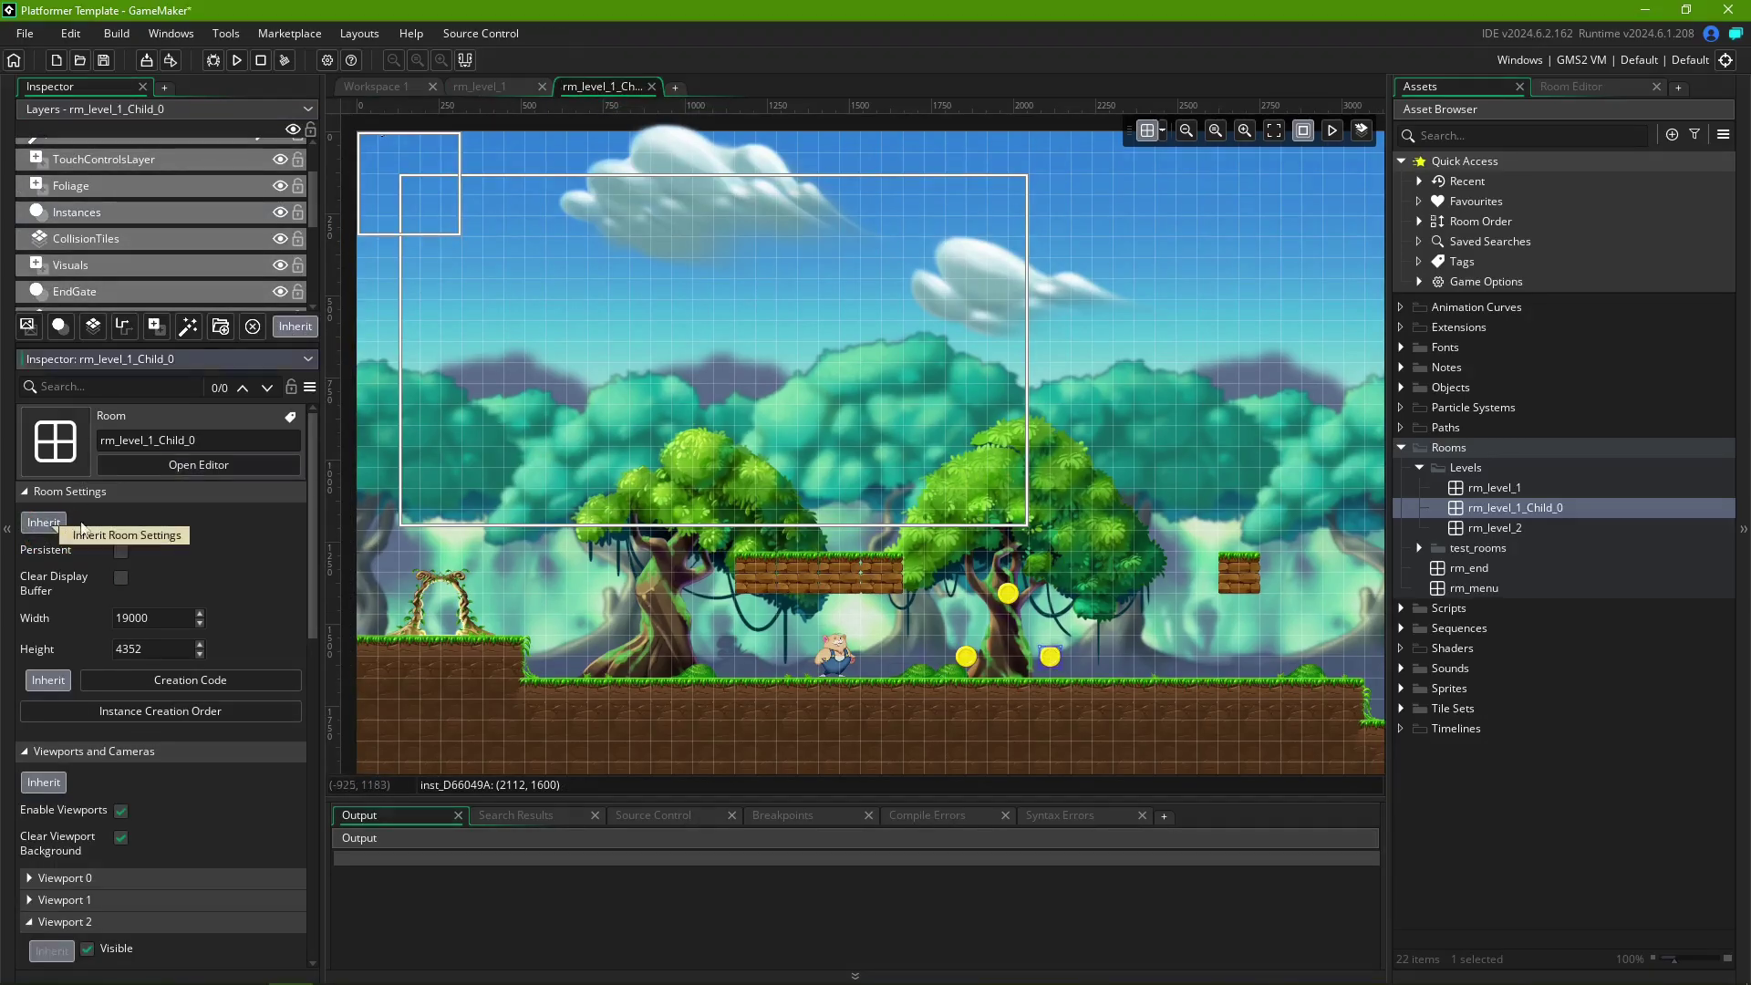
left_click(497, 87)
left_click(591, 87)
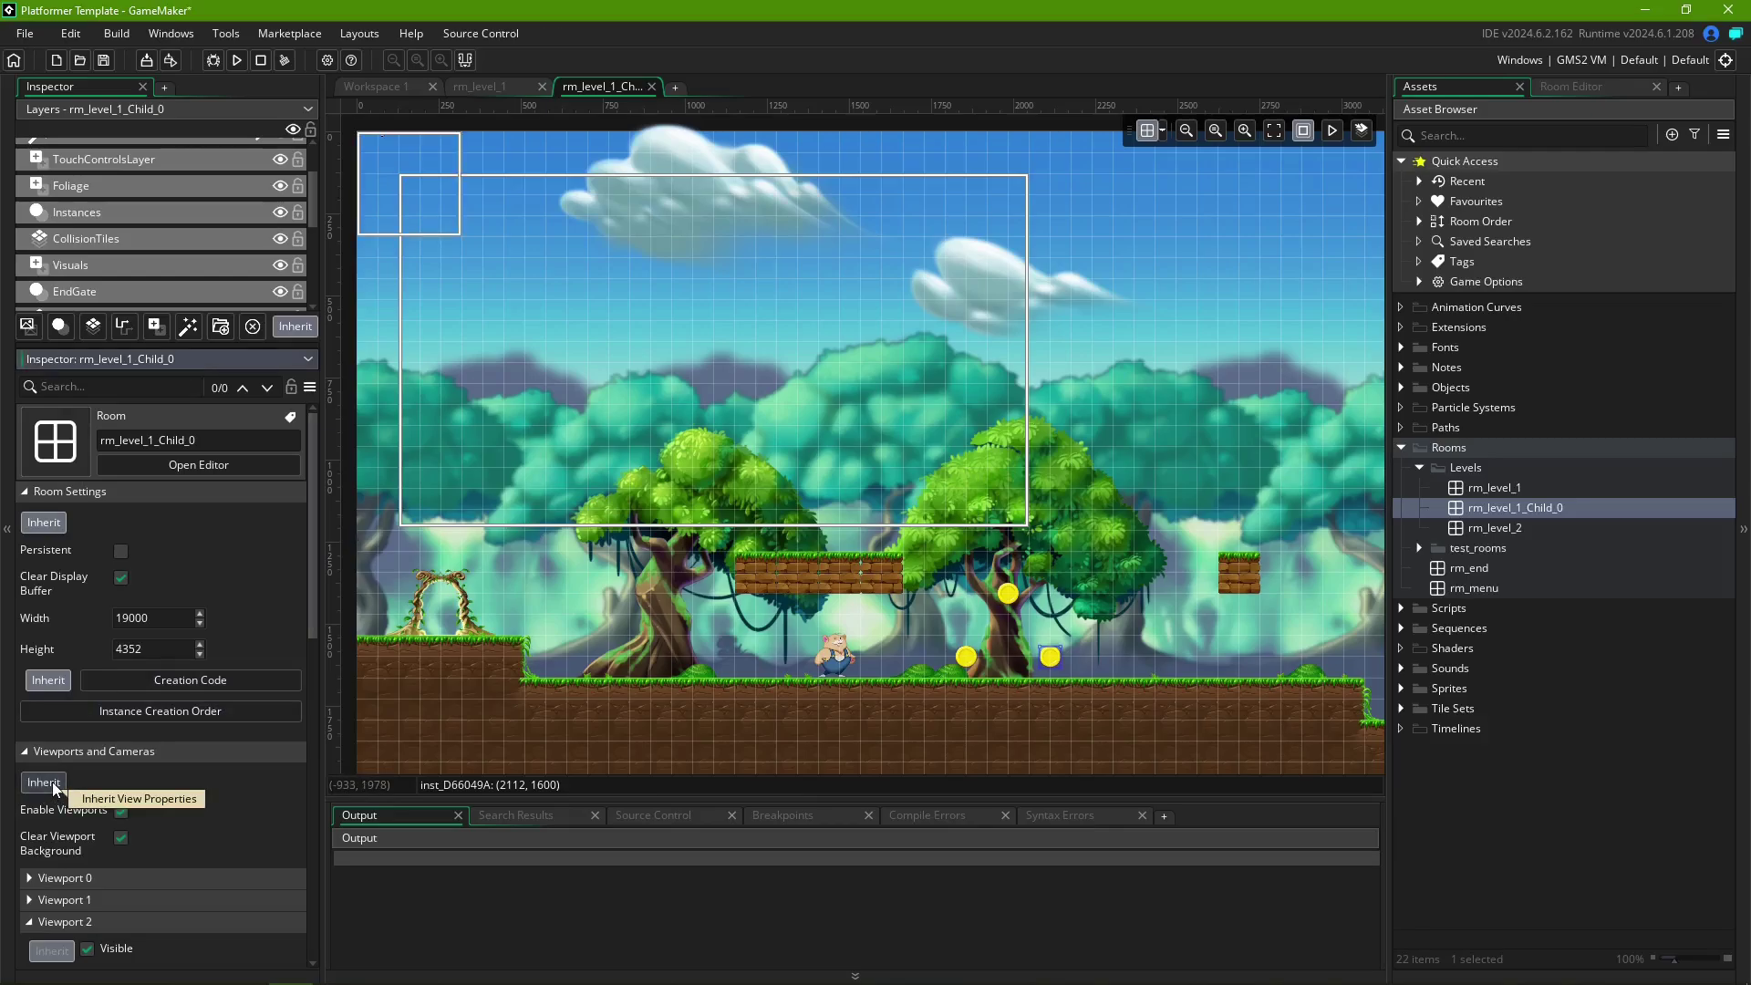
- Stop inheriting the view properties in the child room and change Viewport 2's visibility
scroll(53, 791, "down", 6)
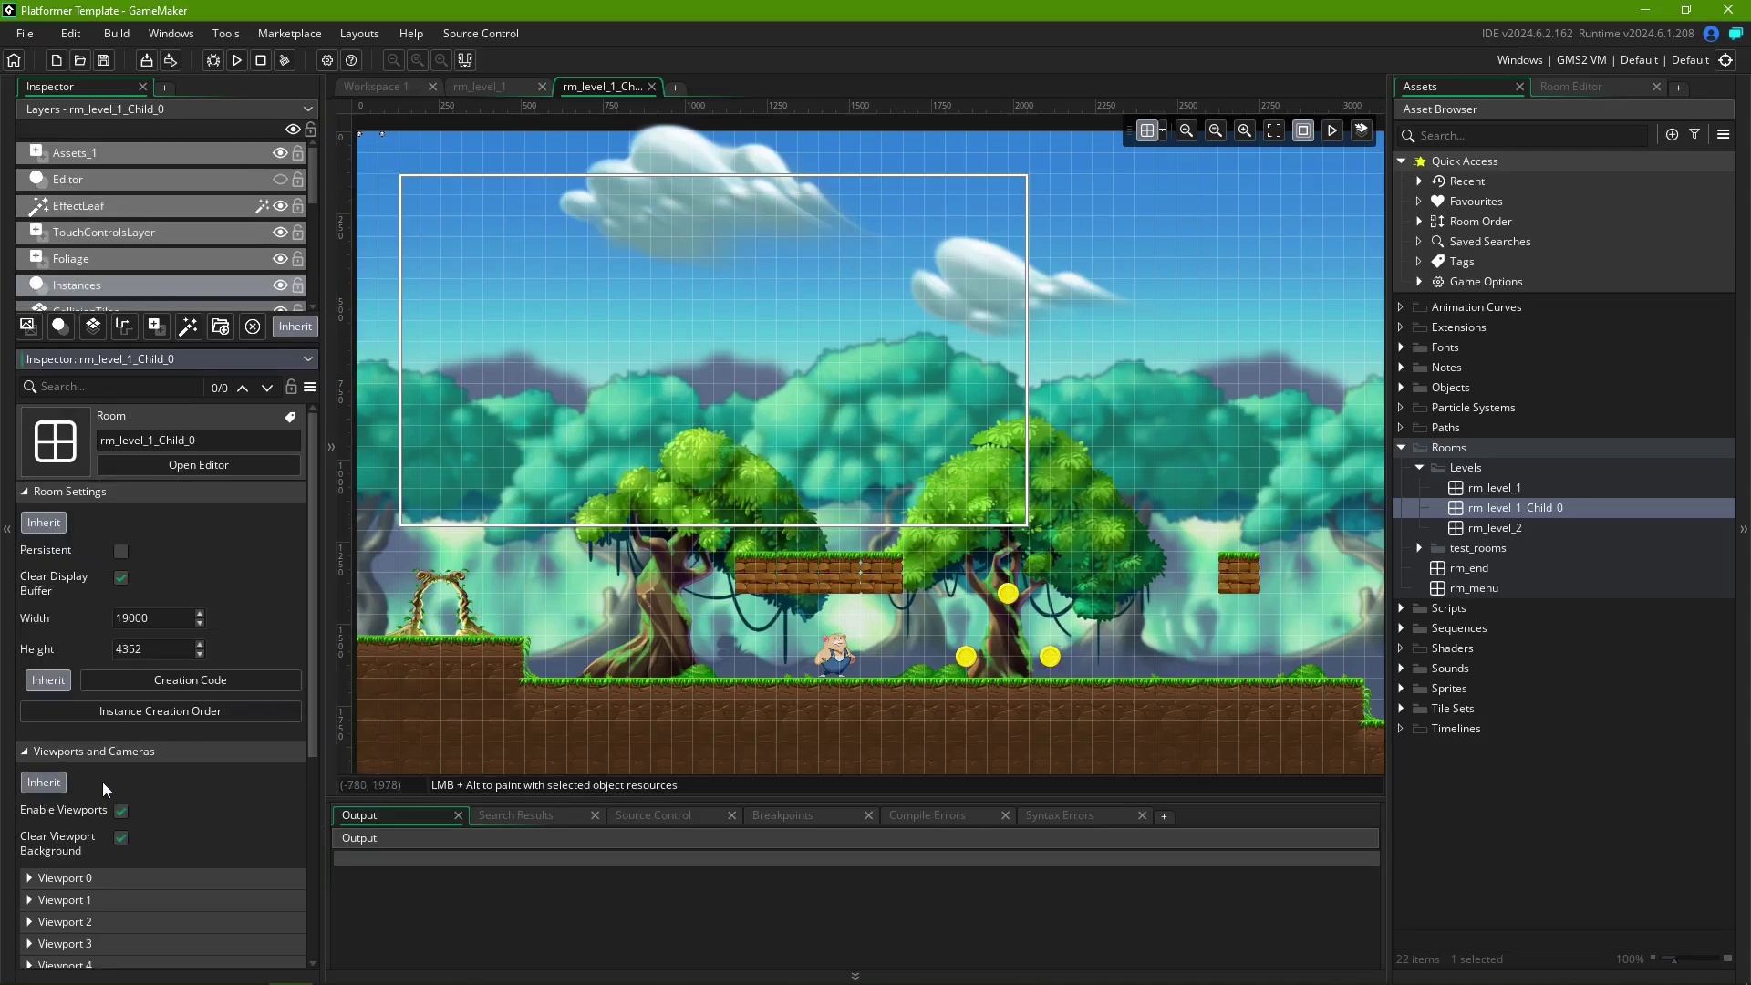
left_click(46, 783)
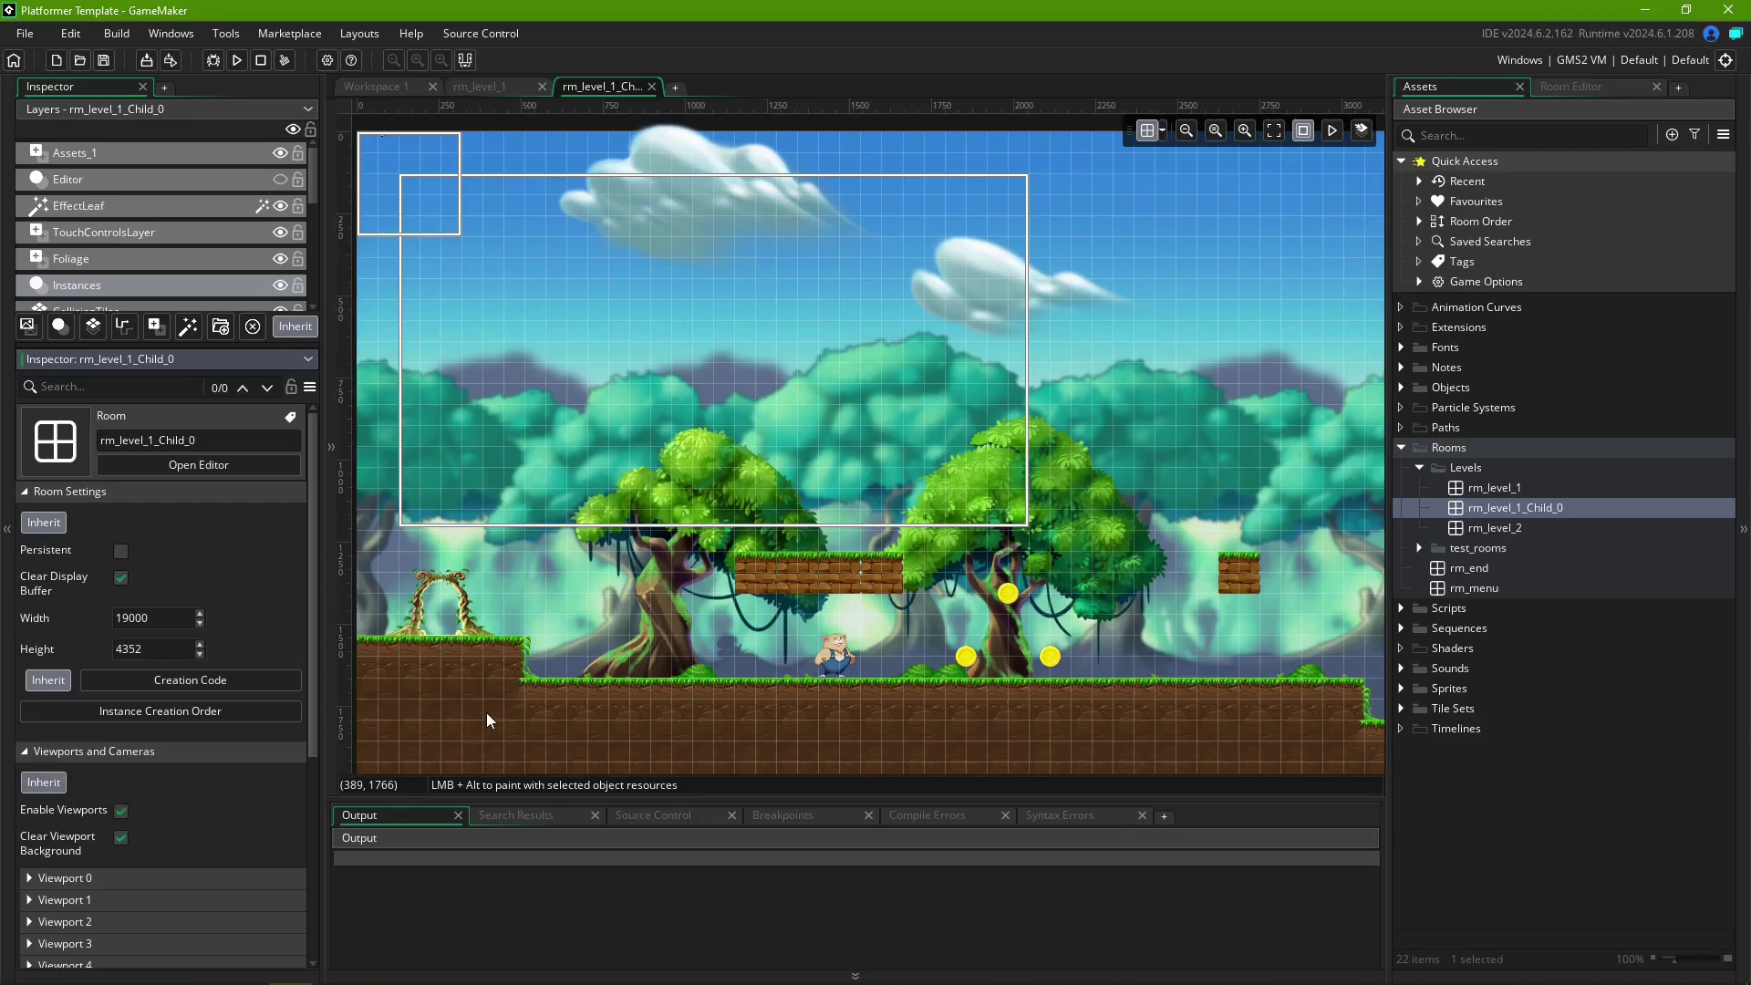
left_click(42, 786)
left_click(30, 922)
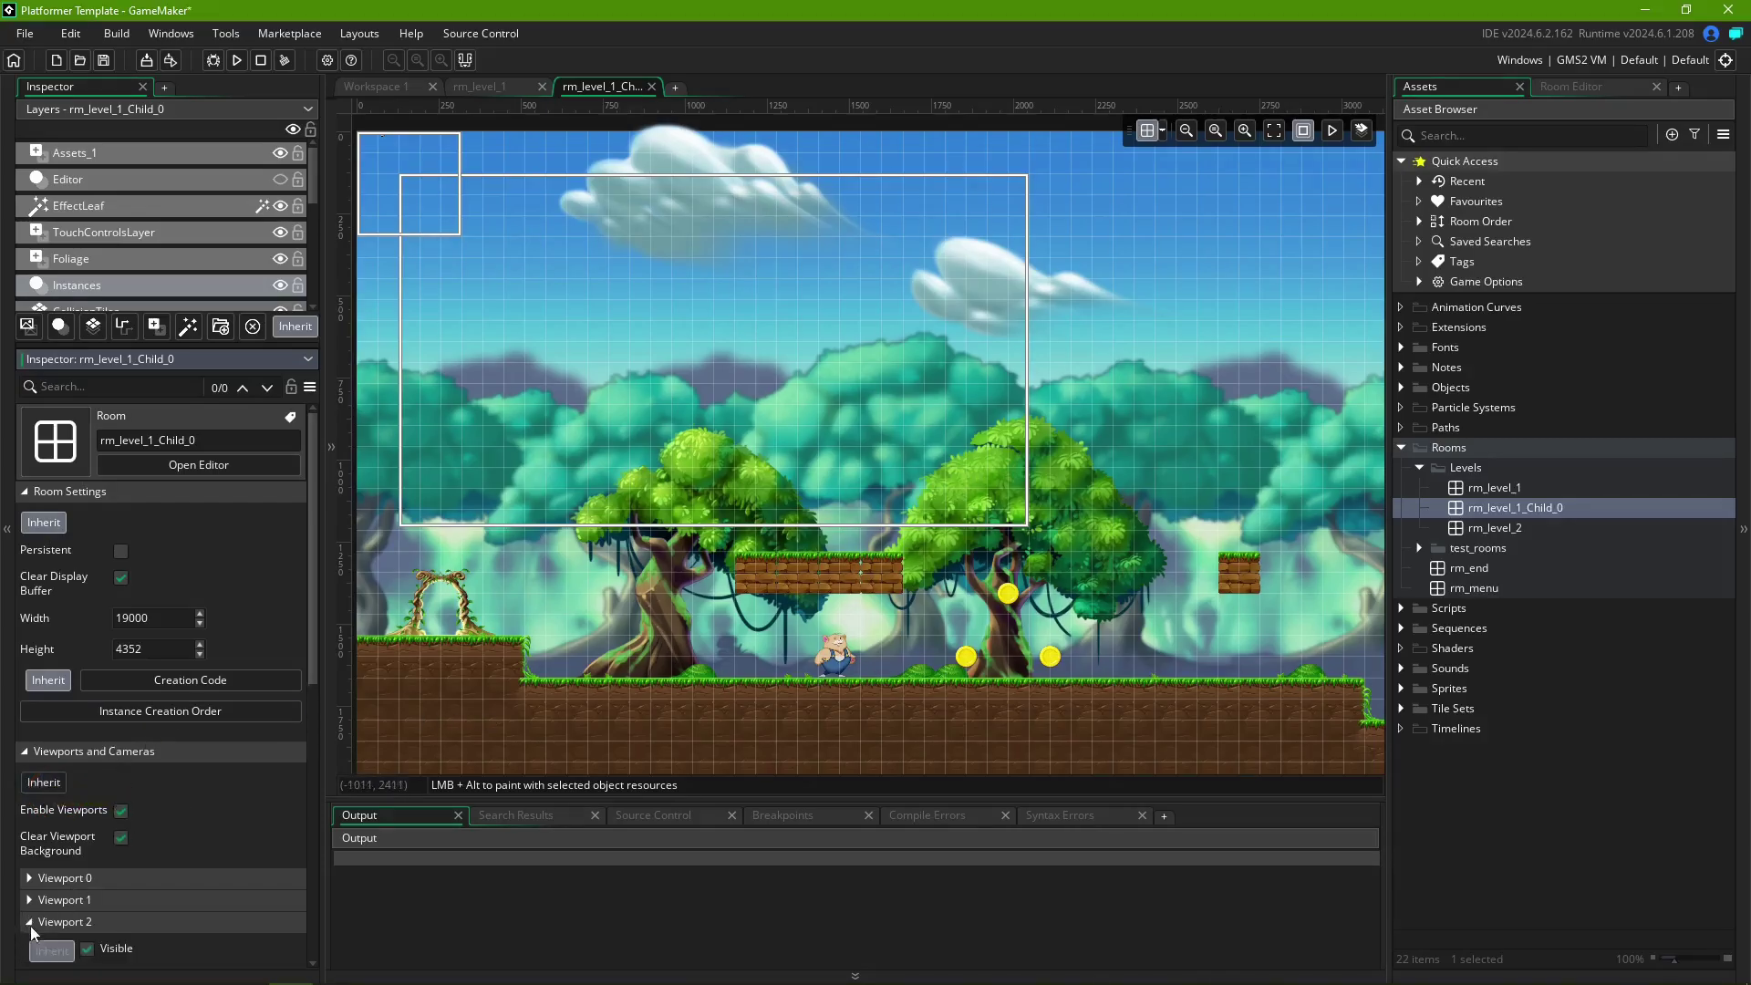
left_click(88, 950)
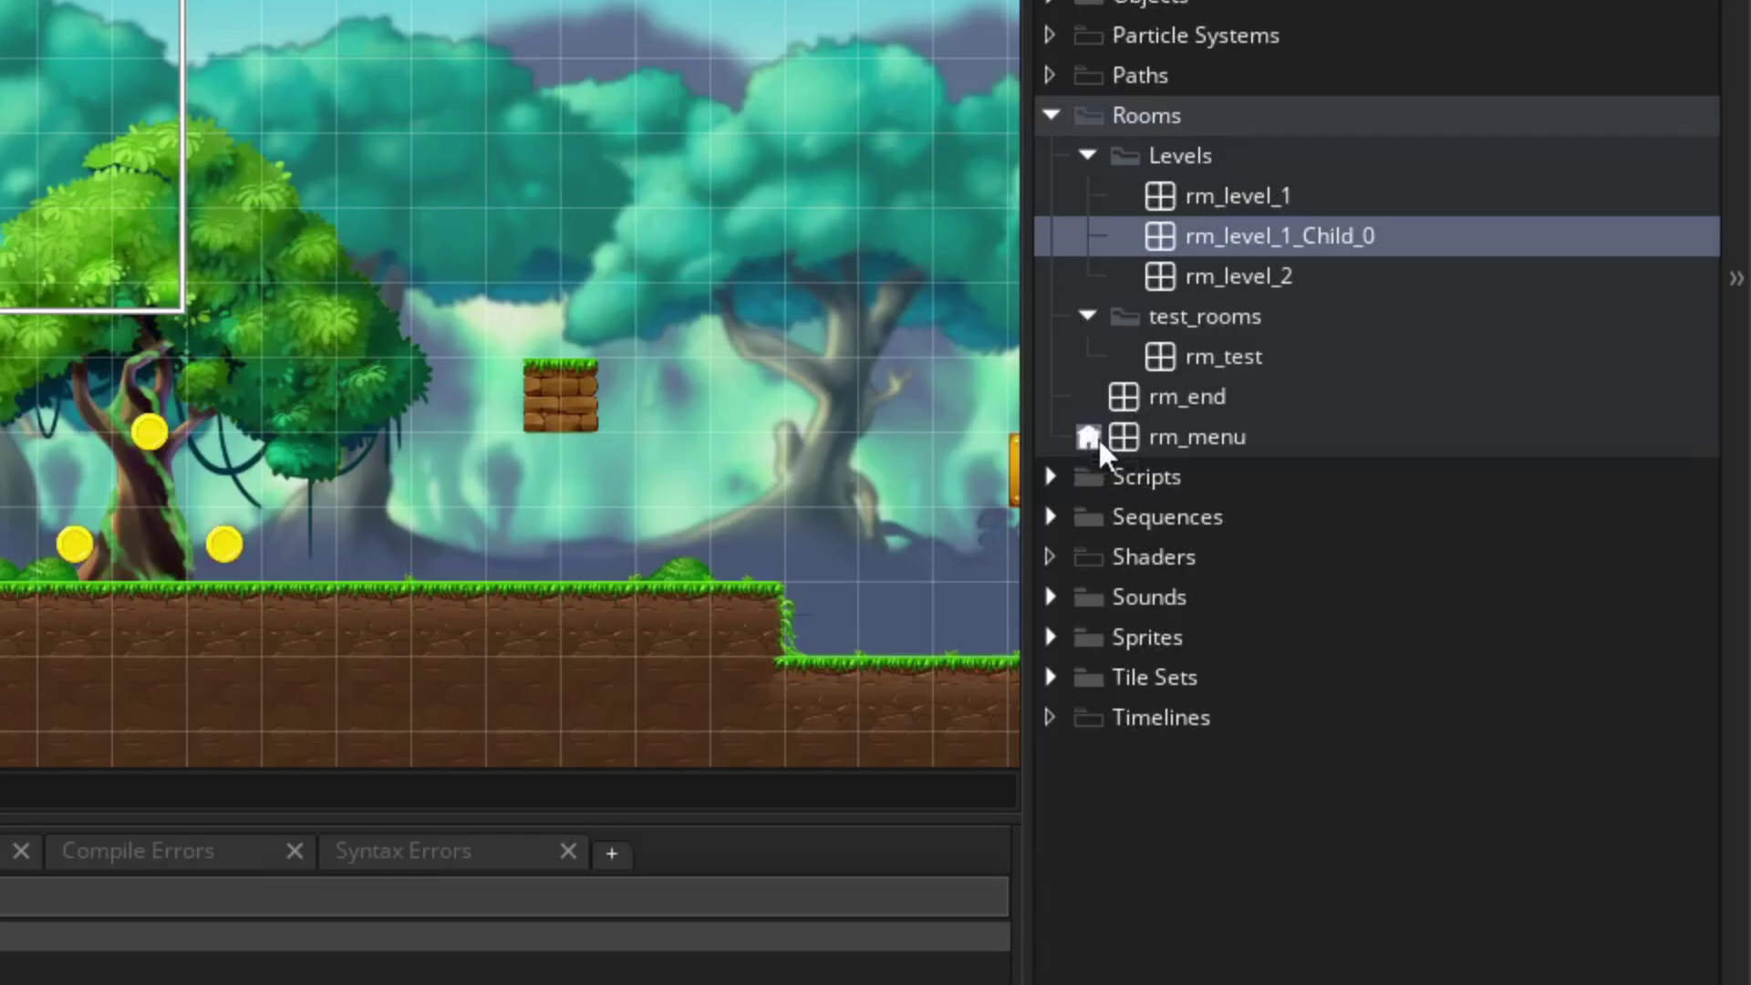
- Open the Room Manager and move rm_test directly after rm_level_1 in the room order
mouse_move(1097, 410)
left_click(1088, 401)
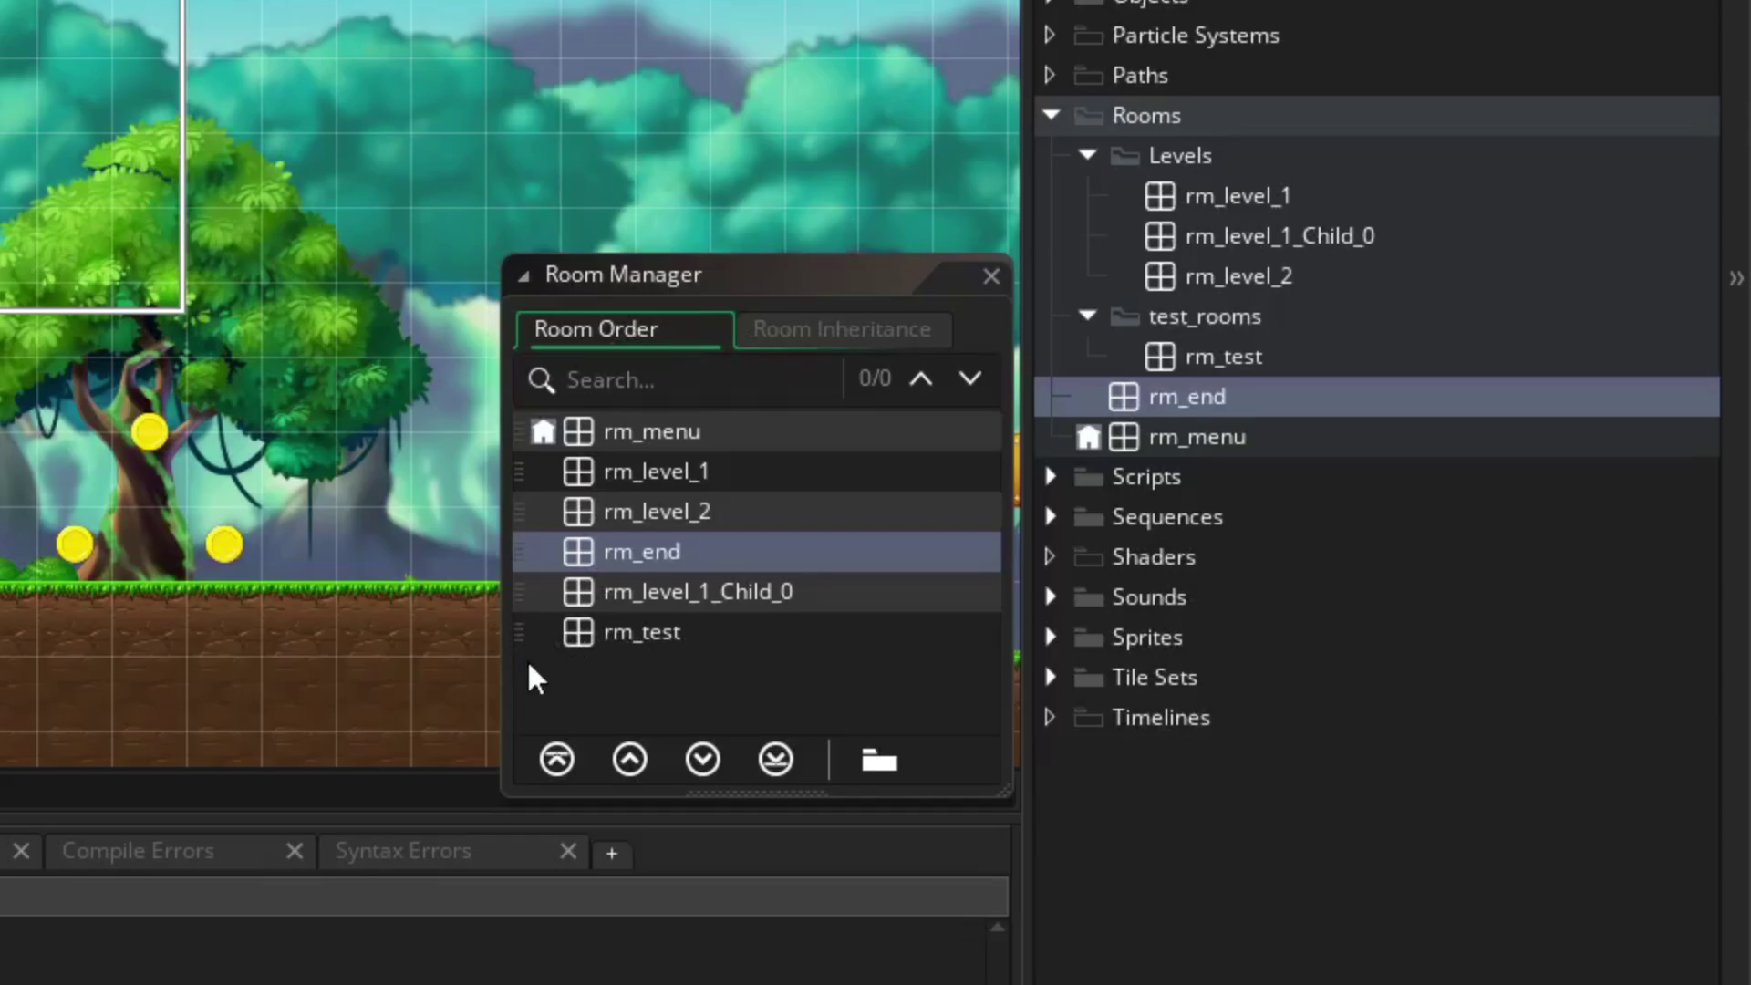
left_click_drag(520, 639, 550, 518)
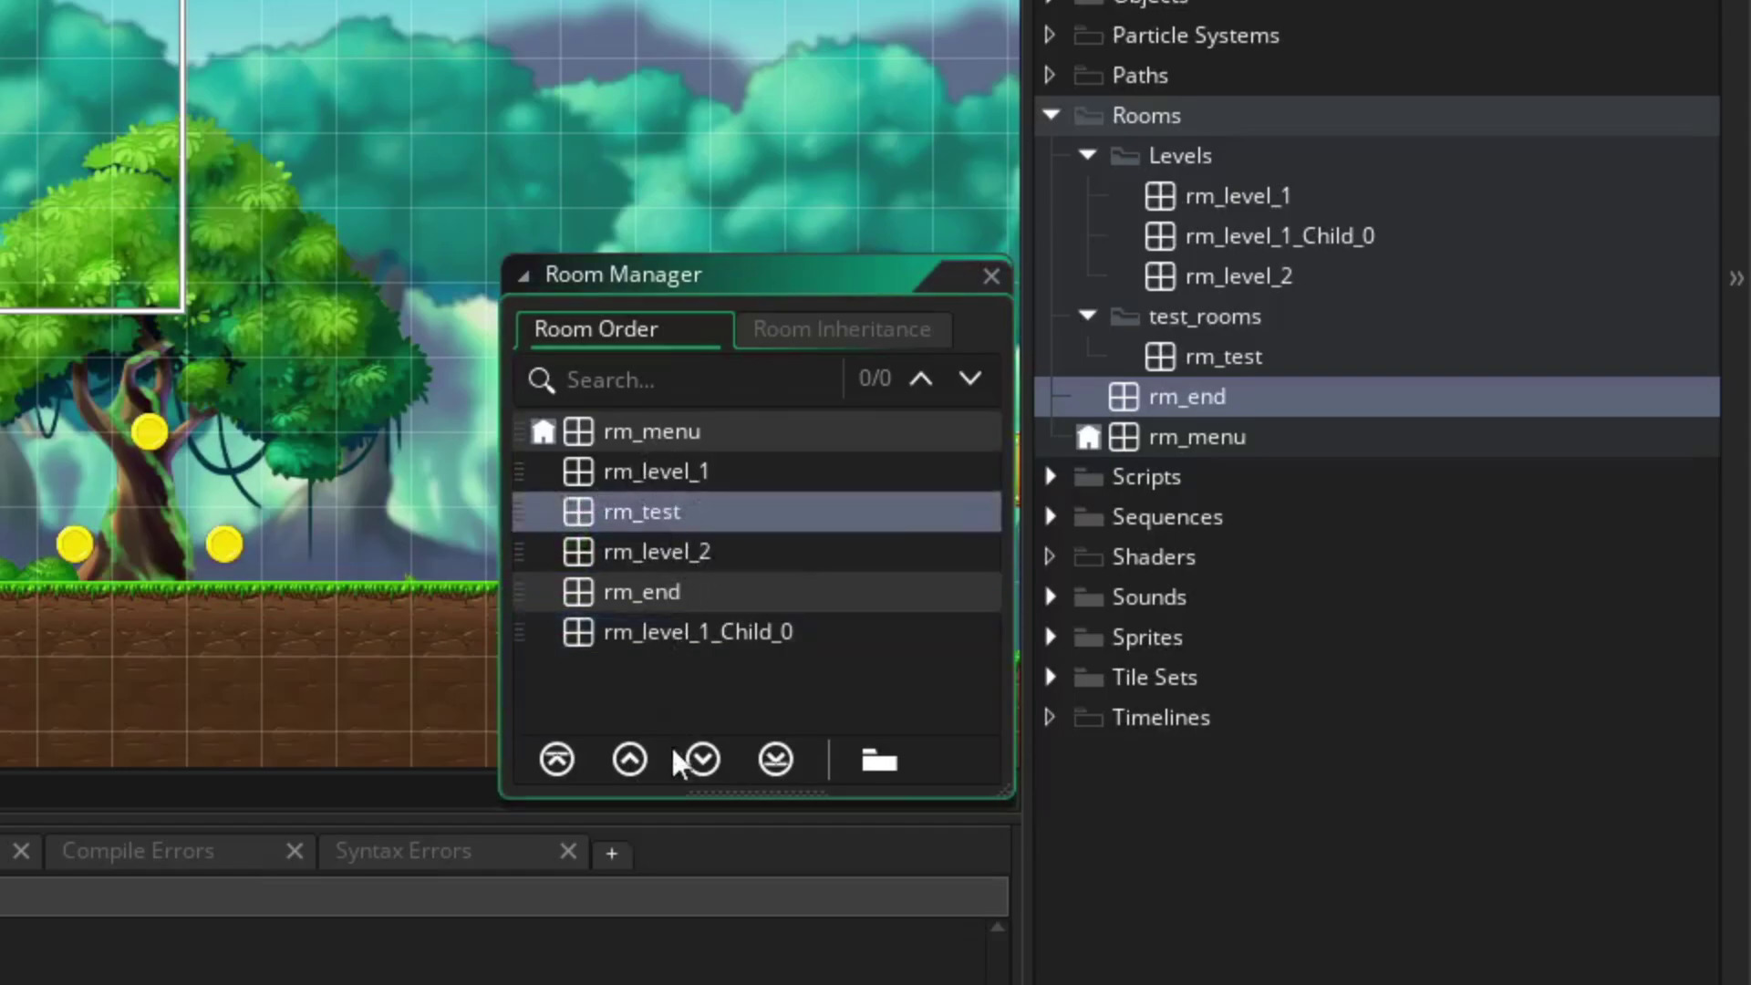
- Move rm_test down three places in the room order, up one place, and back to the very end
left_click(702, 759)
left_click(703, 759)
left_click(703, 759)
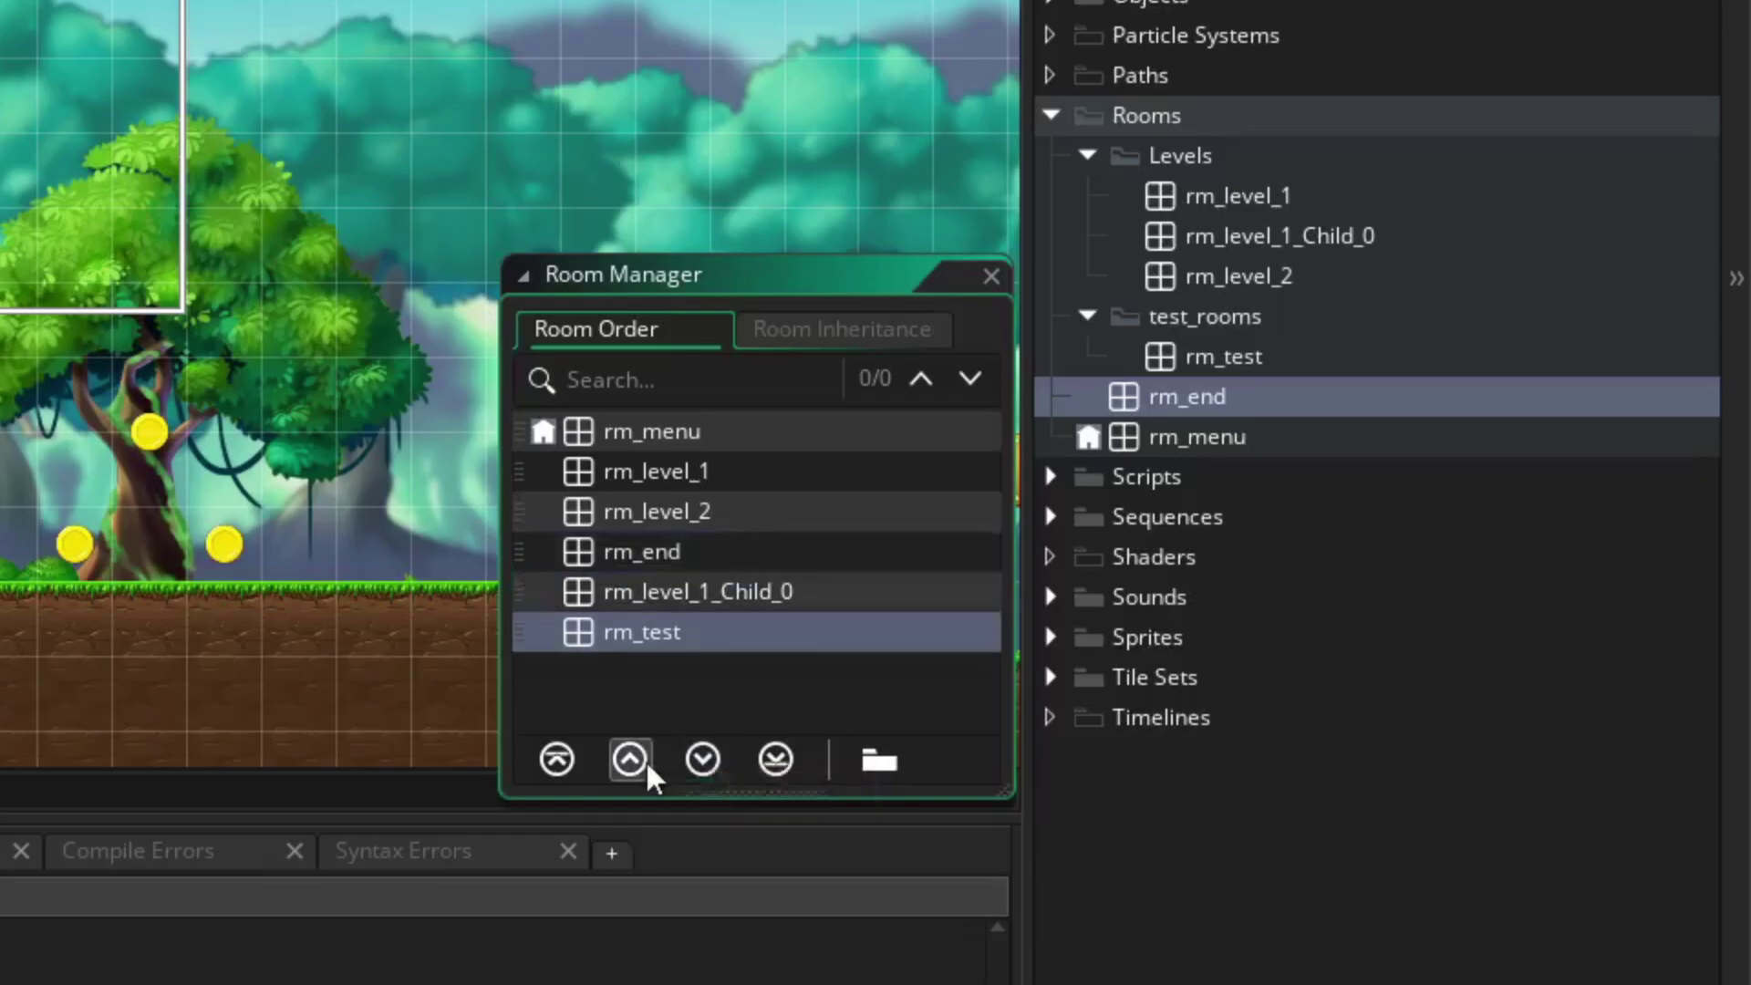
left_click(629, 759)
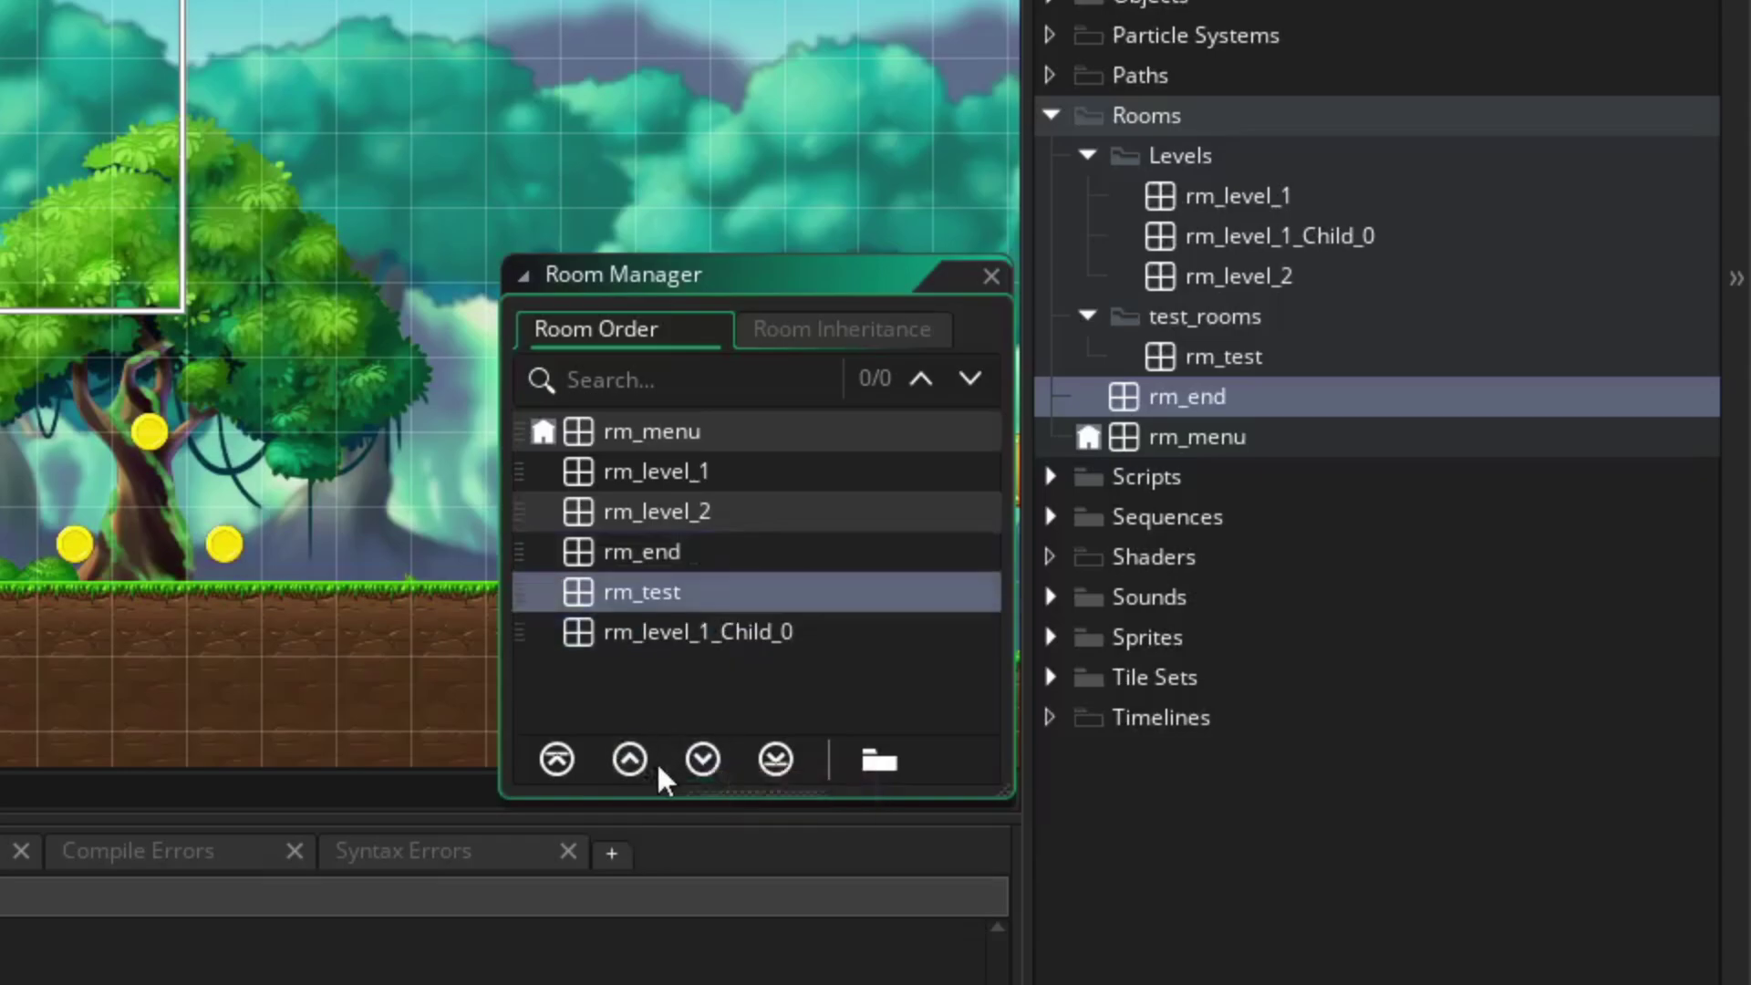
left_click(775, 759)
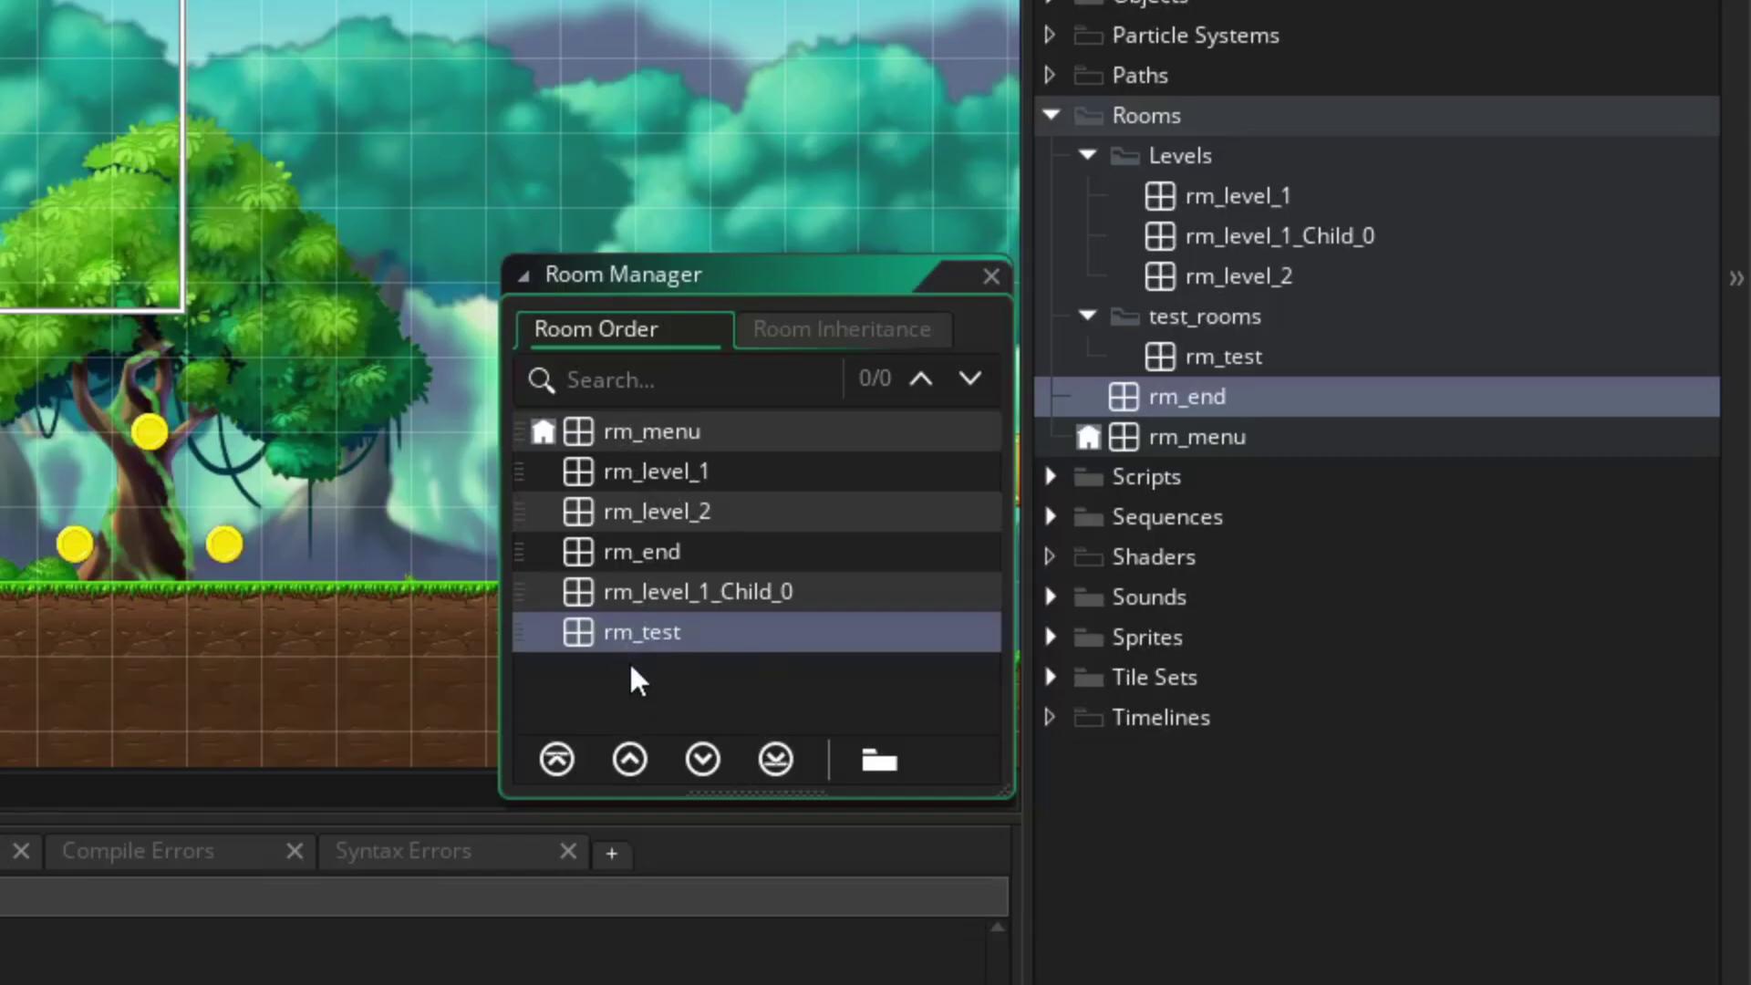
- In the room inheritance, make rm_test a child of rm_level_1, and move it back out from under that parent
left_click(808, 339)
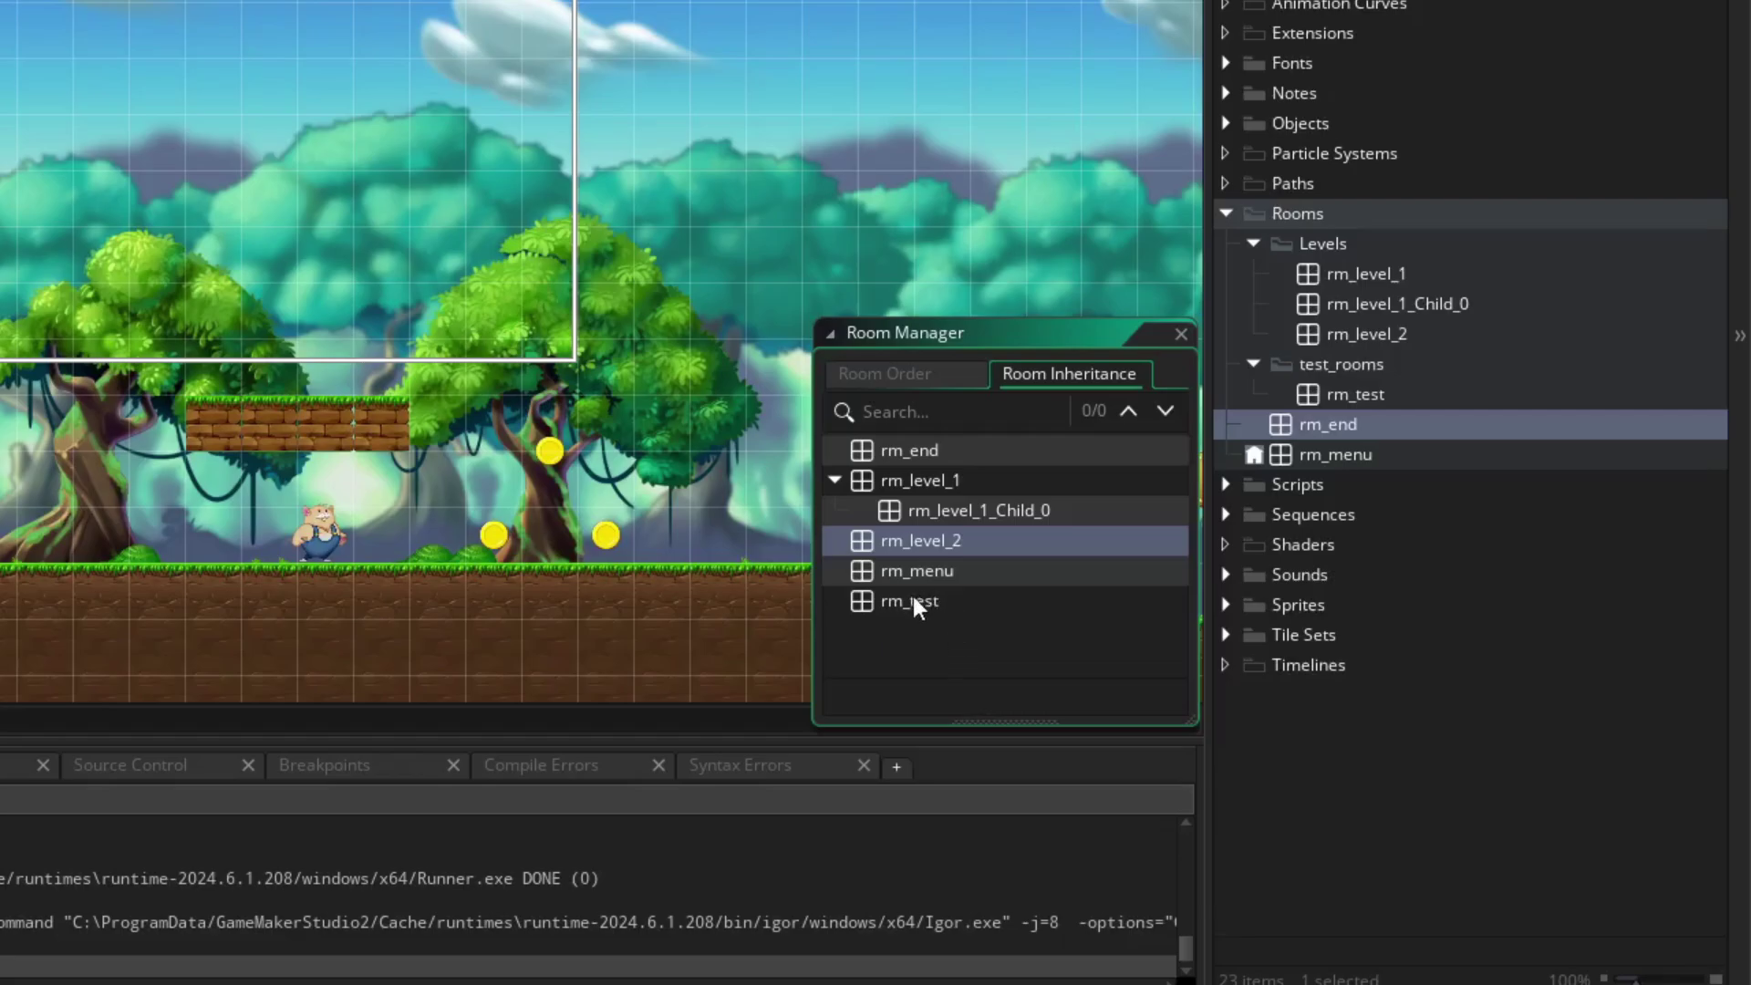
left_click_drag(912, 600, 953, 486)
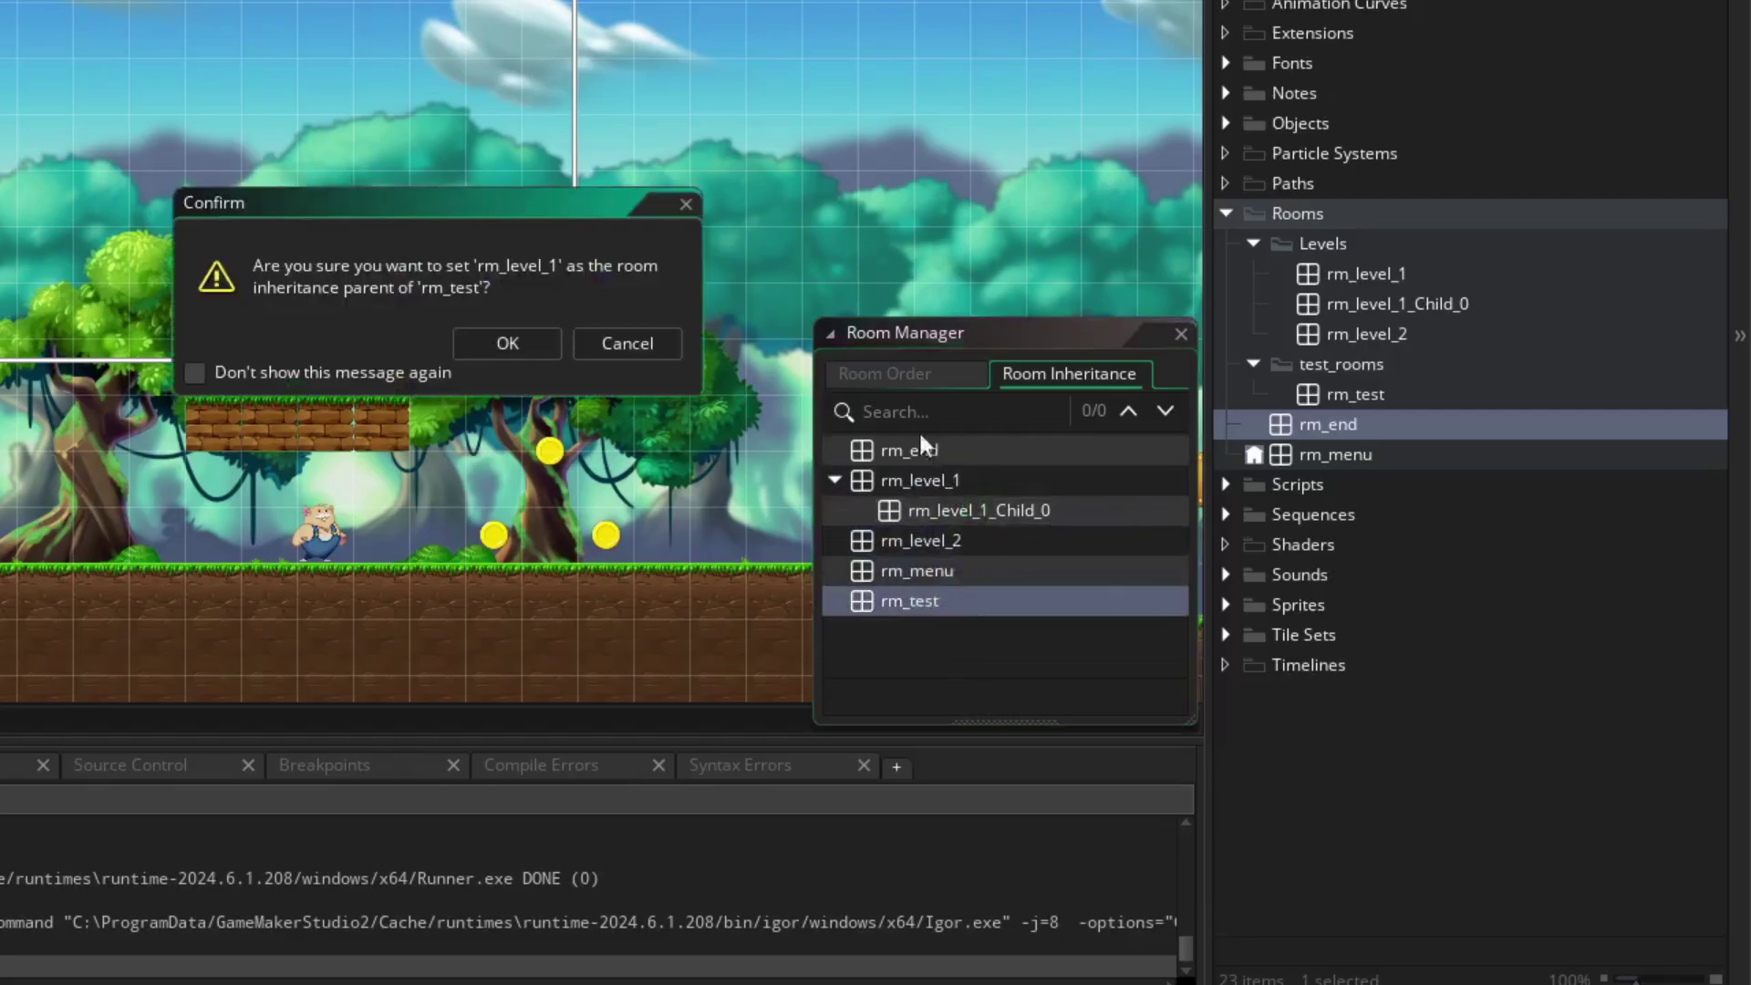
left_click(517, 342)
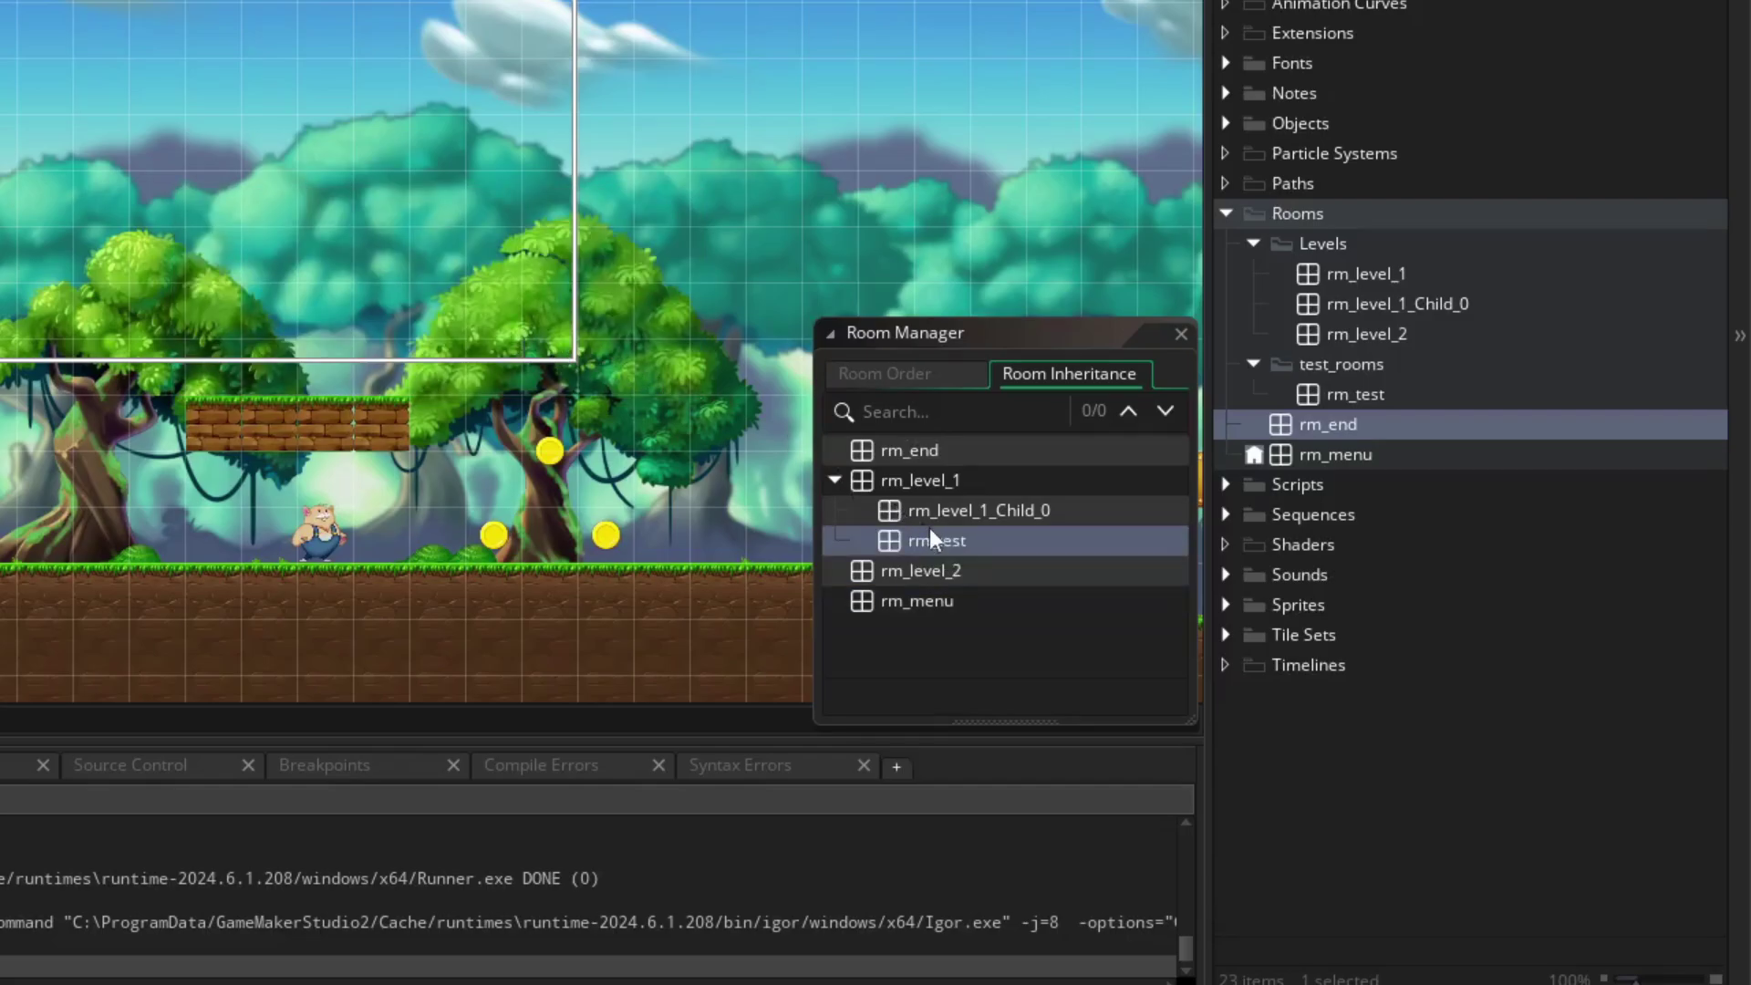
left_click_drag(931, 537, 940, 629)
left_click(523, 347)
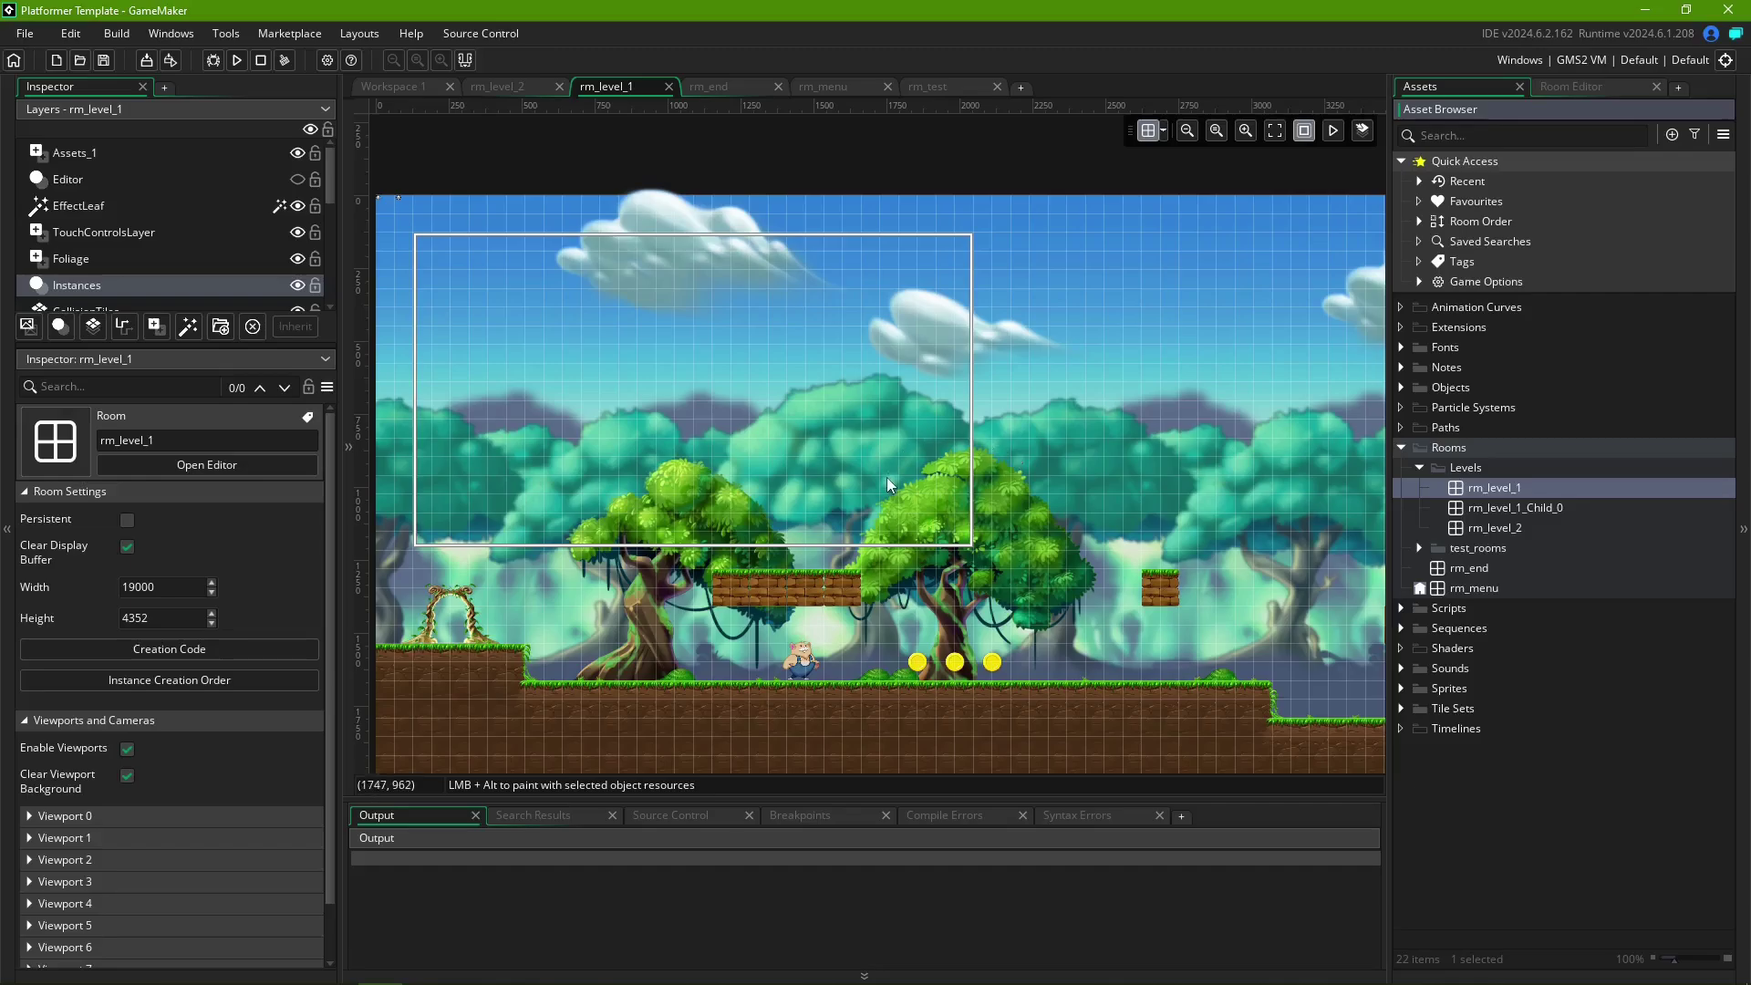
- Pan around rm_level_1 horizontally and vertically to look over the level
middle_click_drag(887, 478, 664, 436)
key("space")
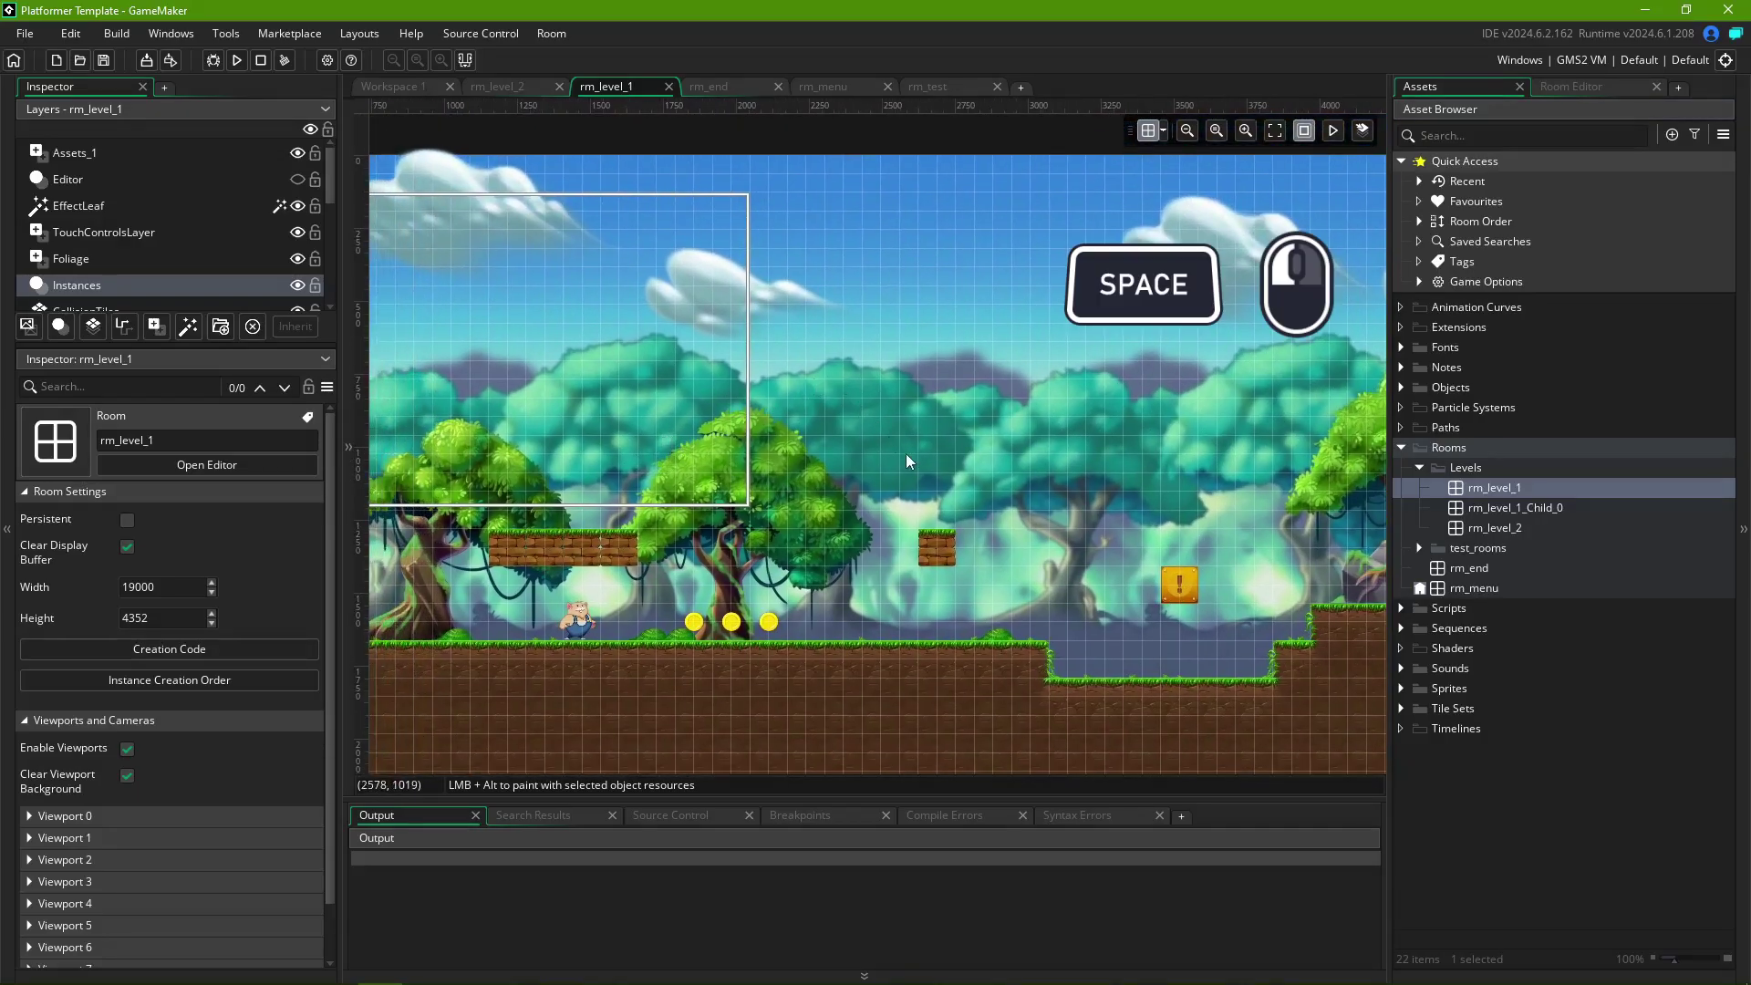
left_click_drag(905, 452, 857, 465)
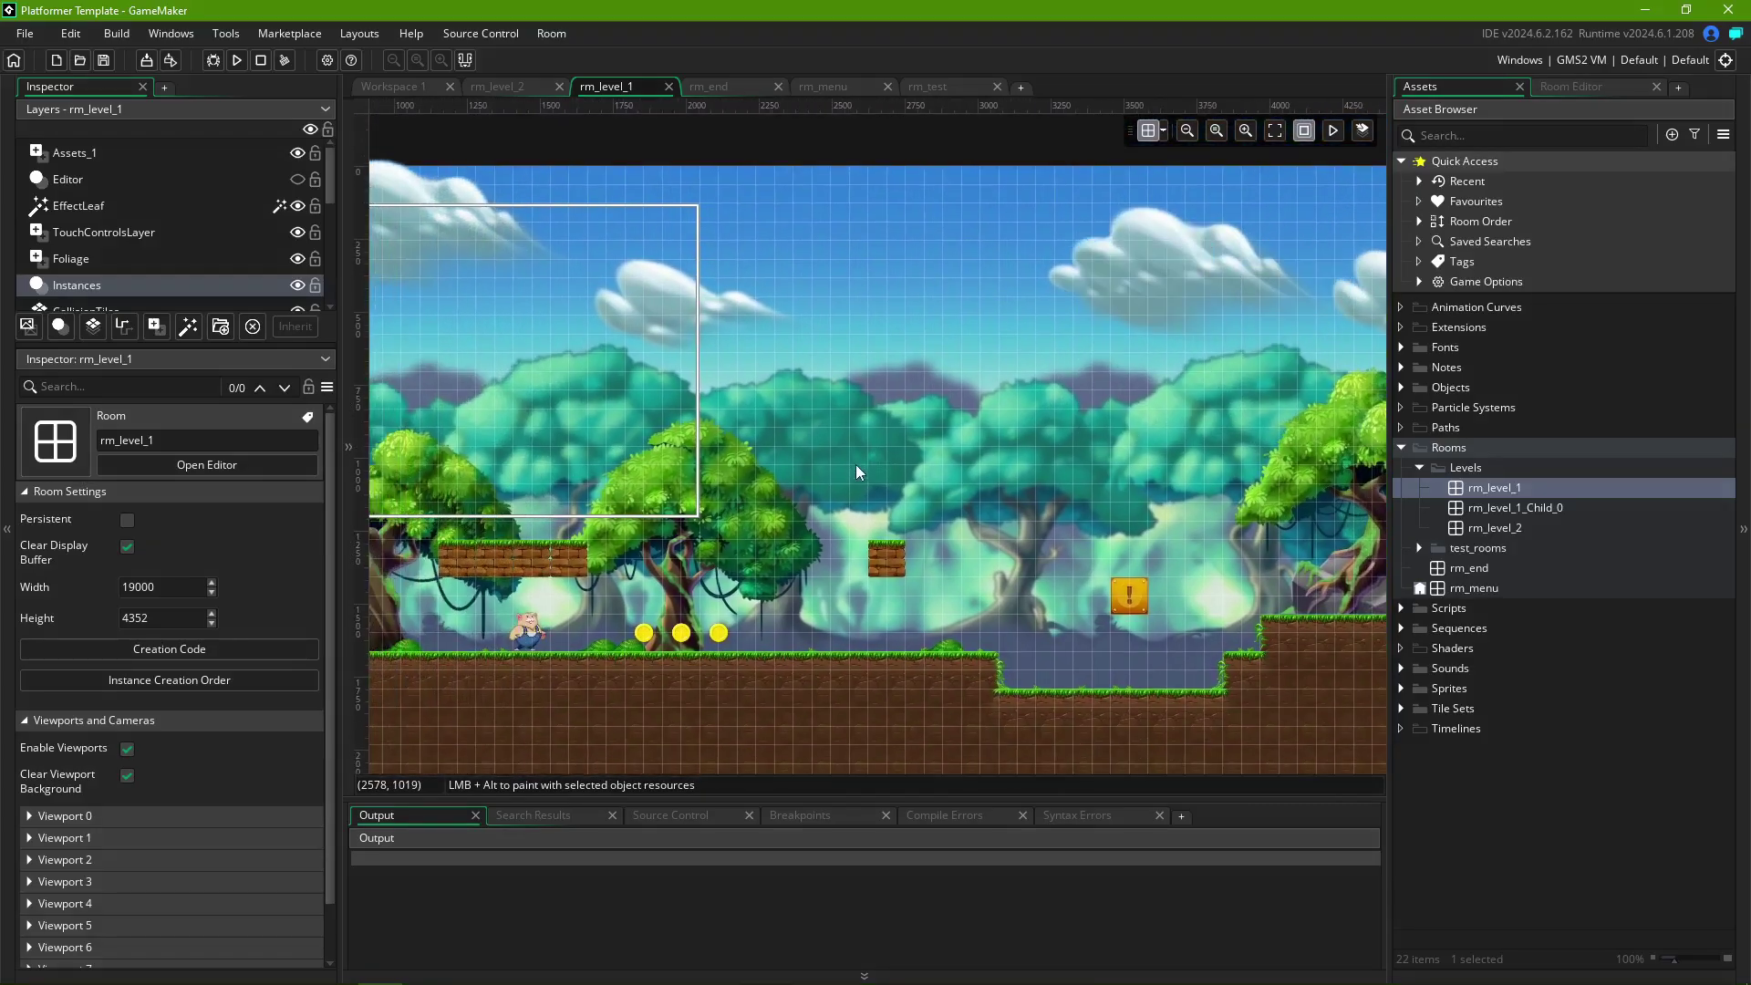
scroll(854, 465, "down", 3)
scroll(853, 461, "up", 4)
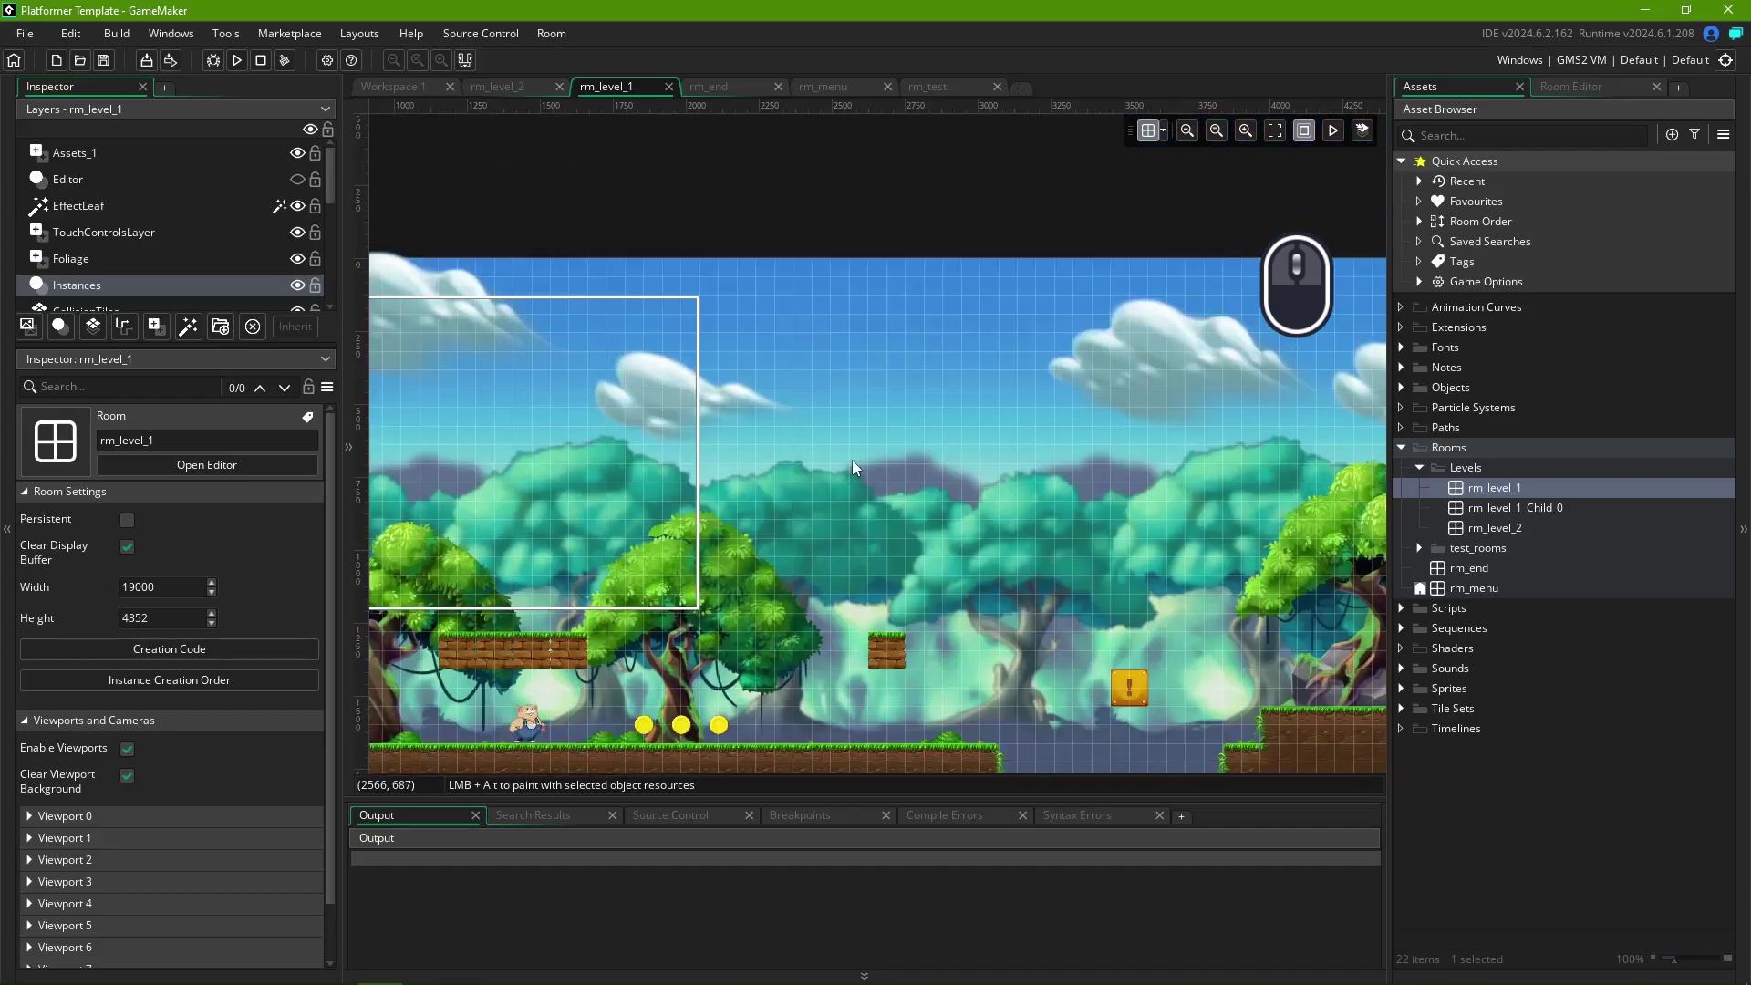
scroll(853, 461, "down", 5)
scroll(852, 460, "up", 5)
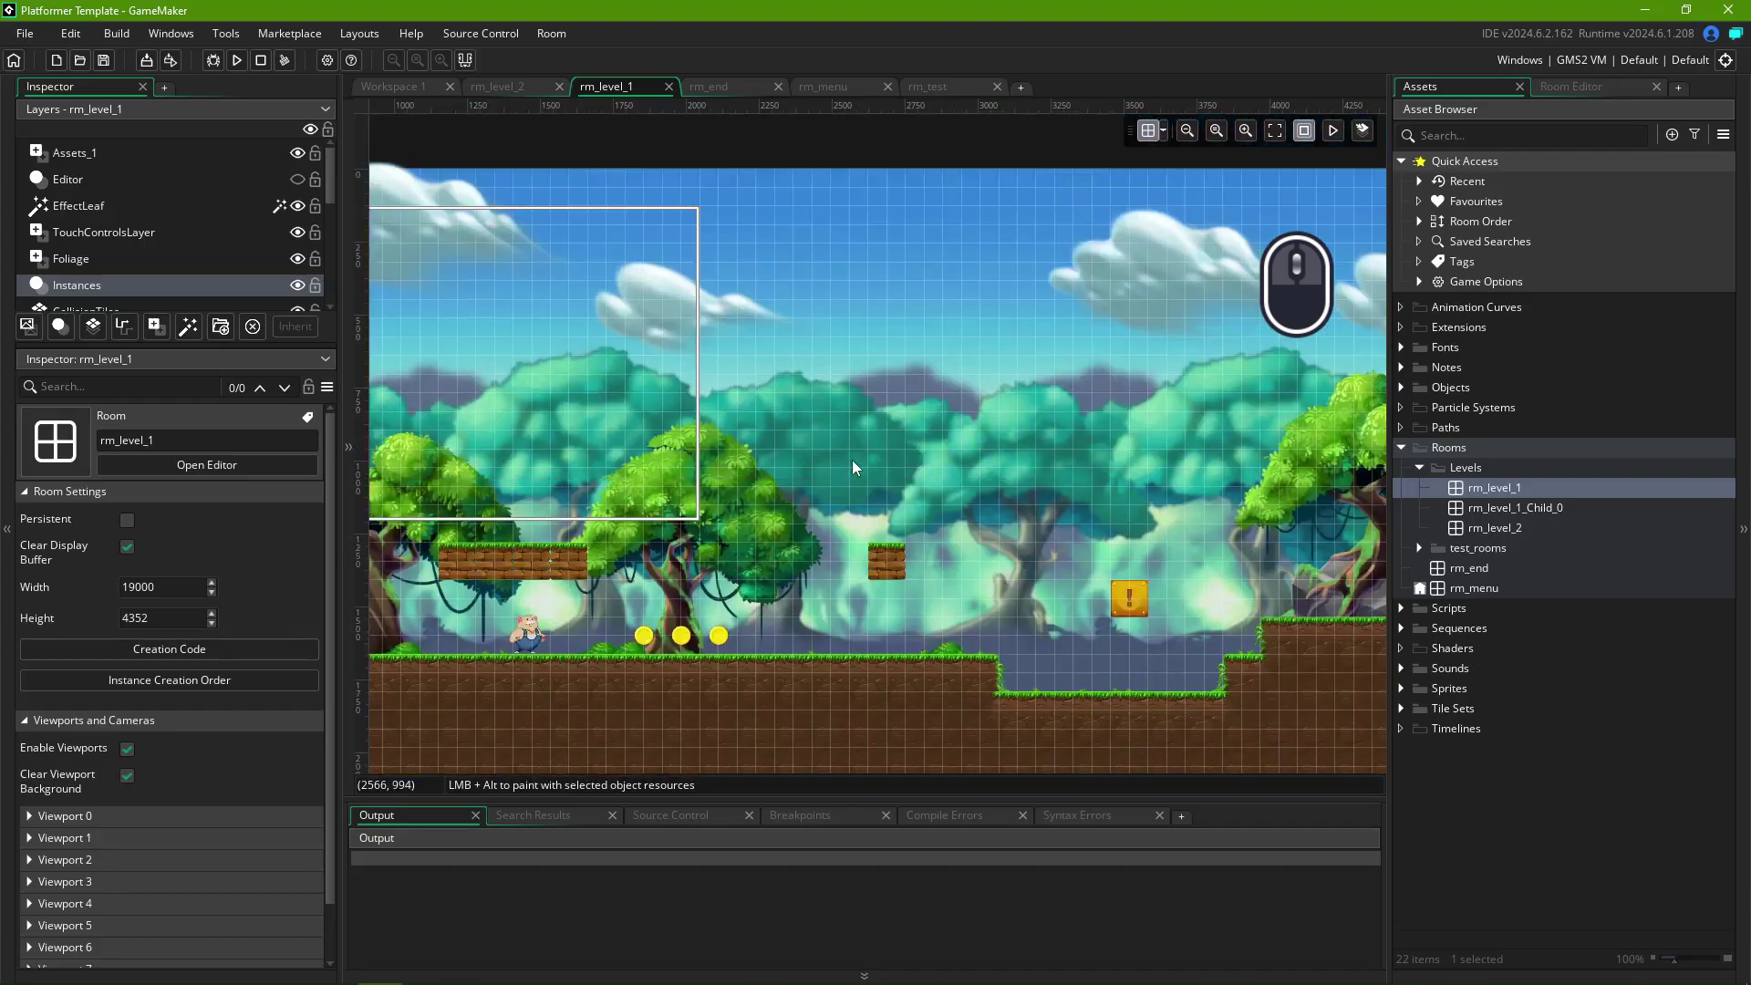
scroll(852, 460, "right", 4, "shift")
scroll(850, 459, "left", 4, "shift")
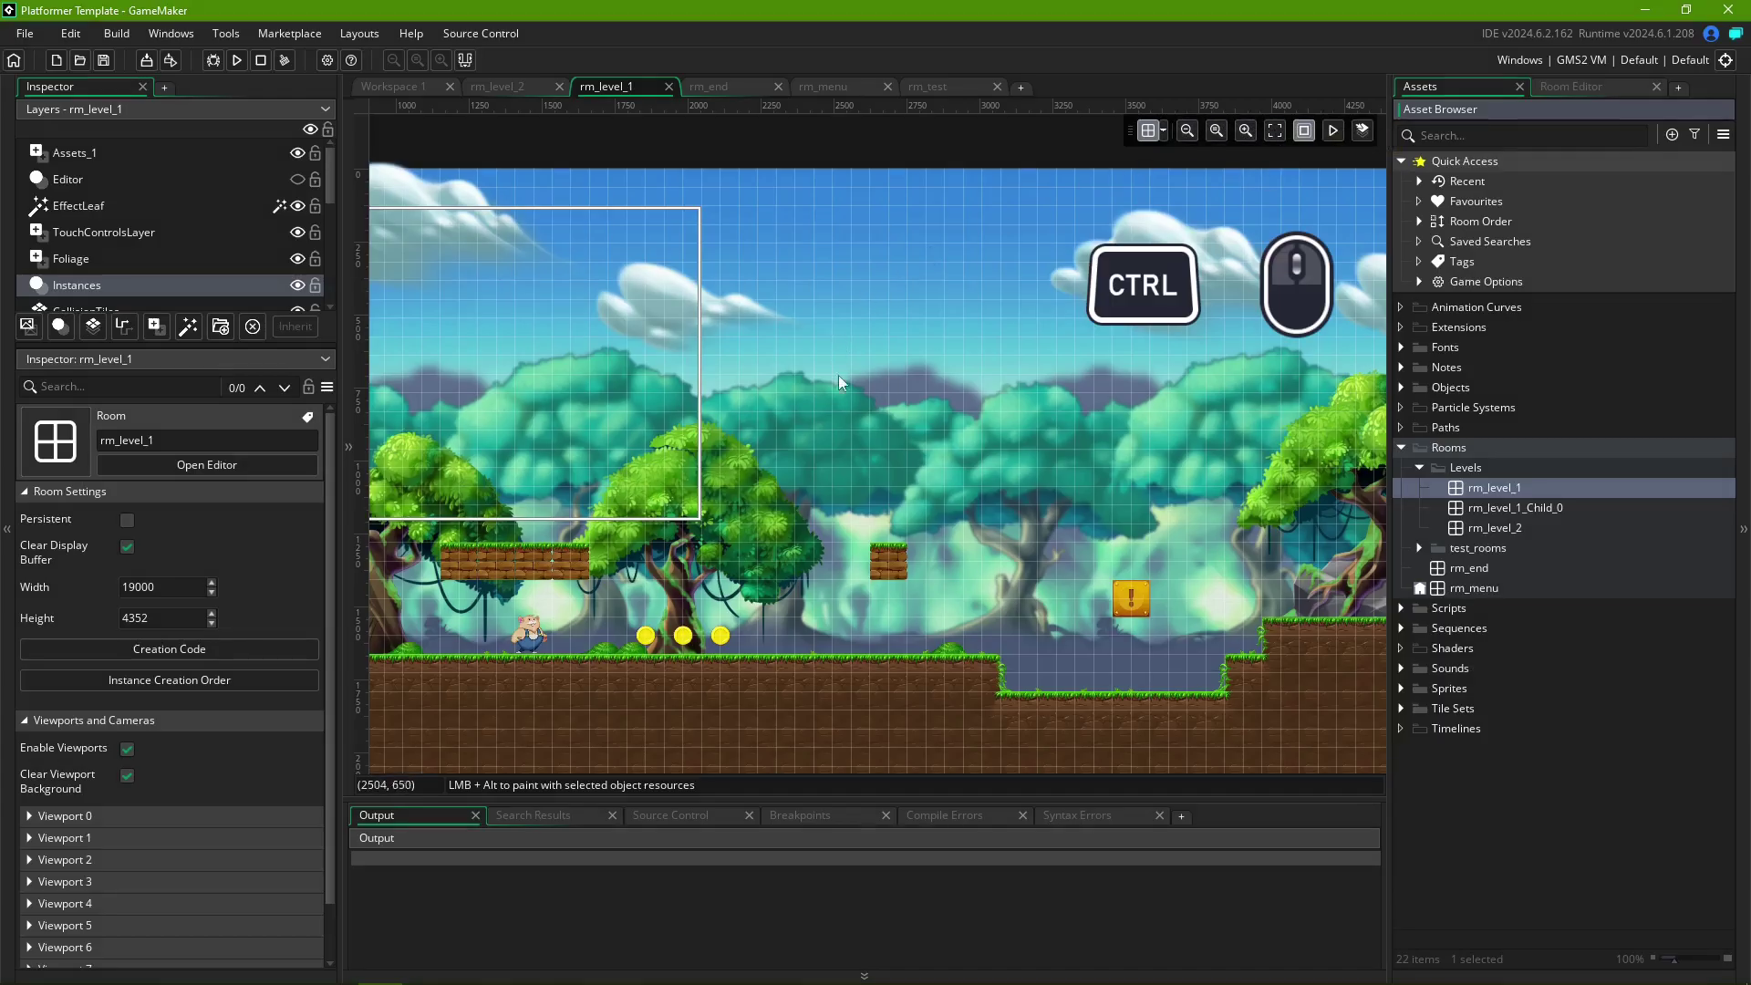
- Zoom in and out of rm_level_1 and reset the zoom to 100%
scroll(840, 403, "up", 2, "ctrl")
scroll(840, 403, "up", 3, "ctrl")
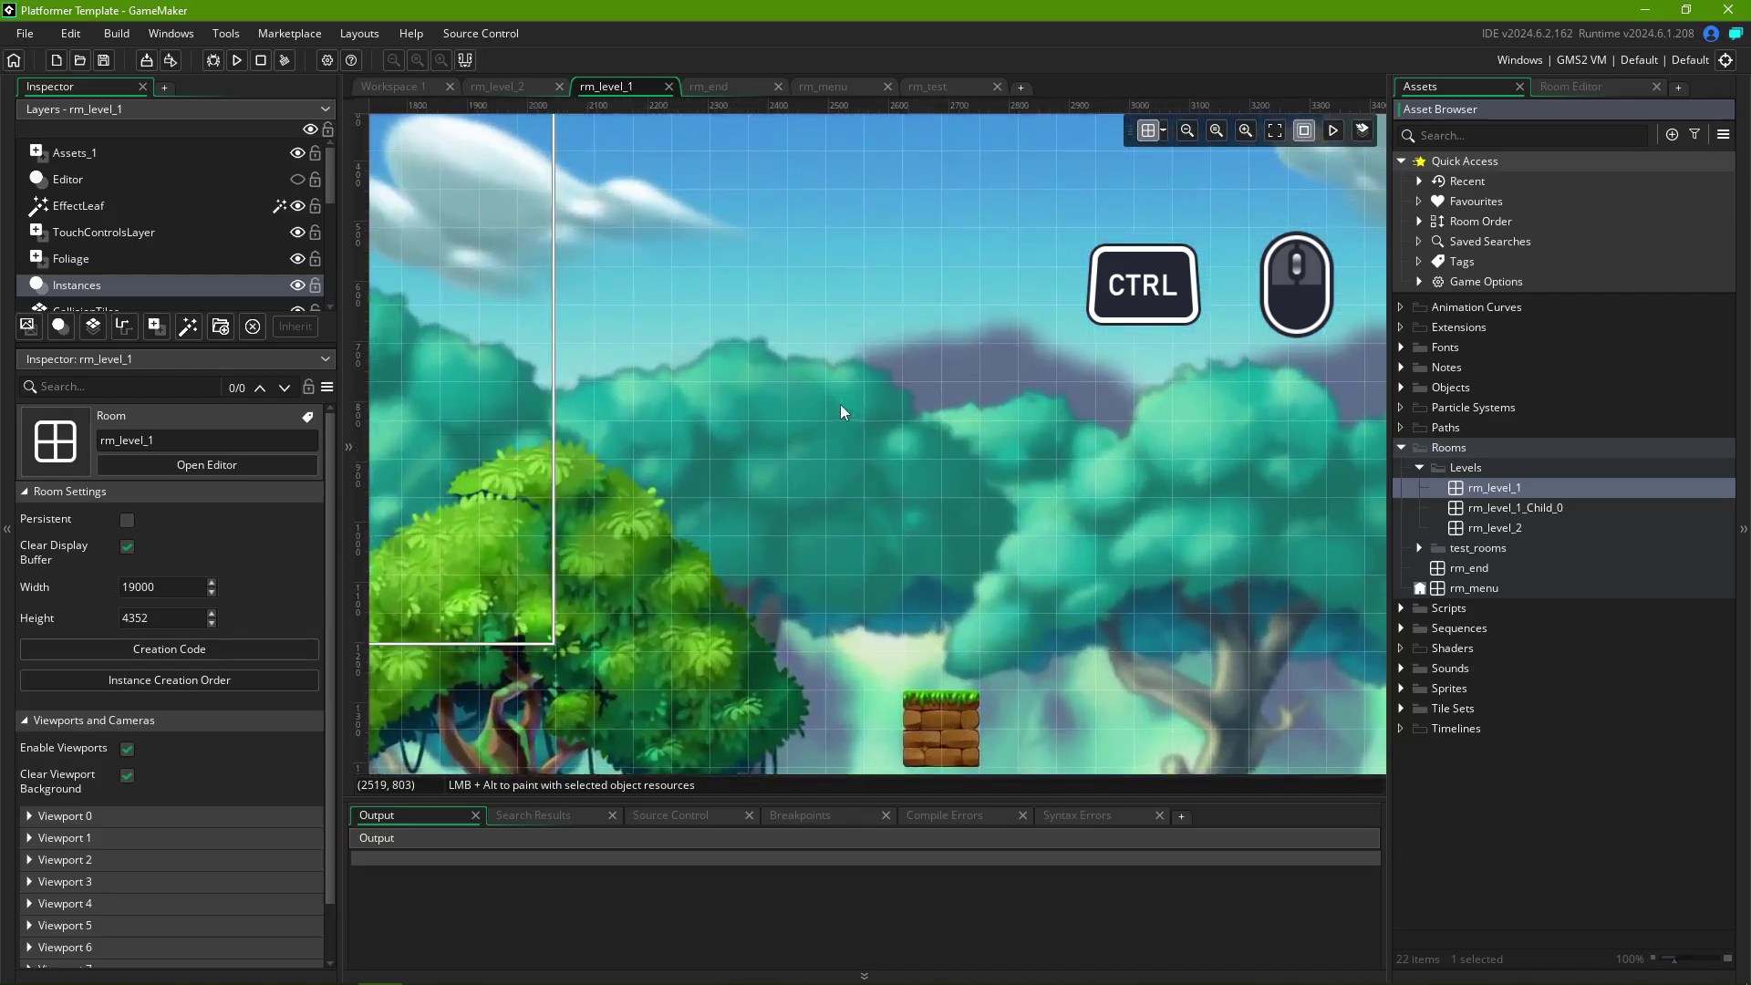
scroll(840, 404, "down", 5, "ctrl")
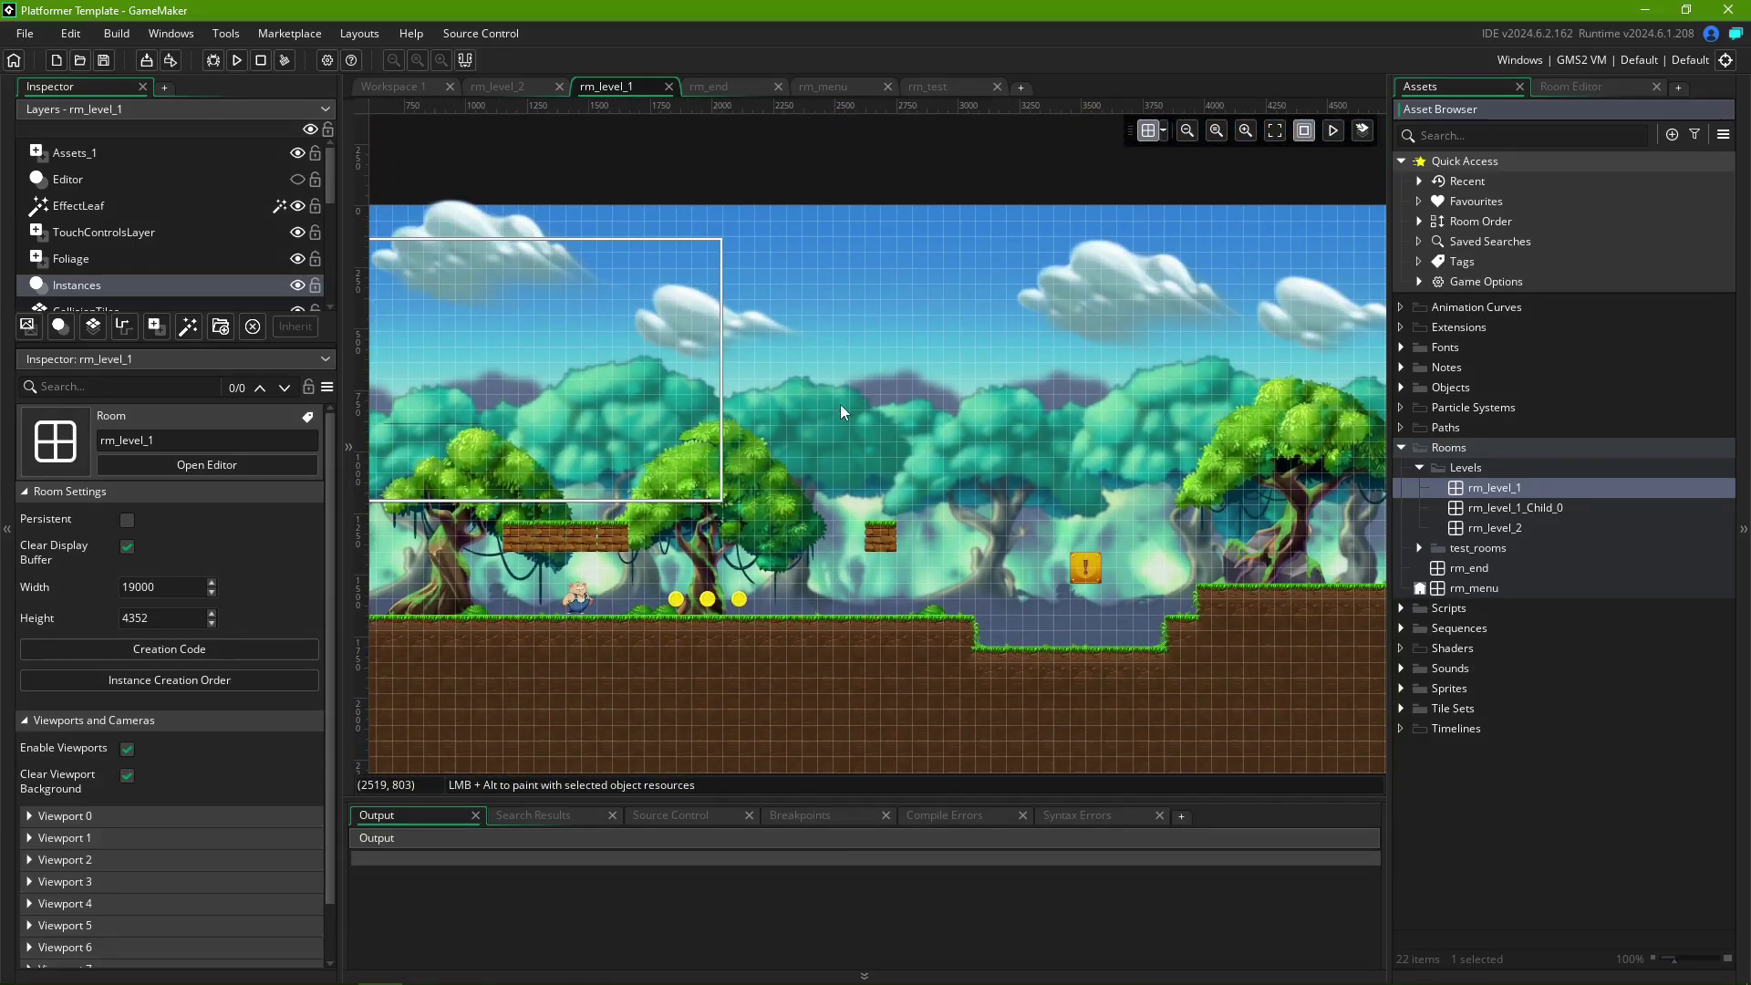
scroll(851, 432, "up", 4, "ctrl")
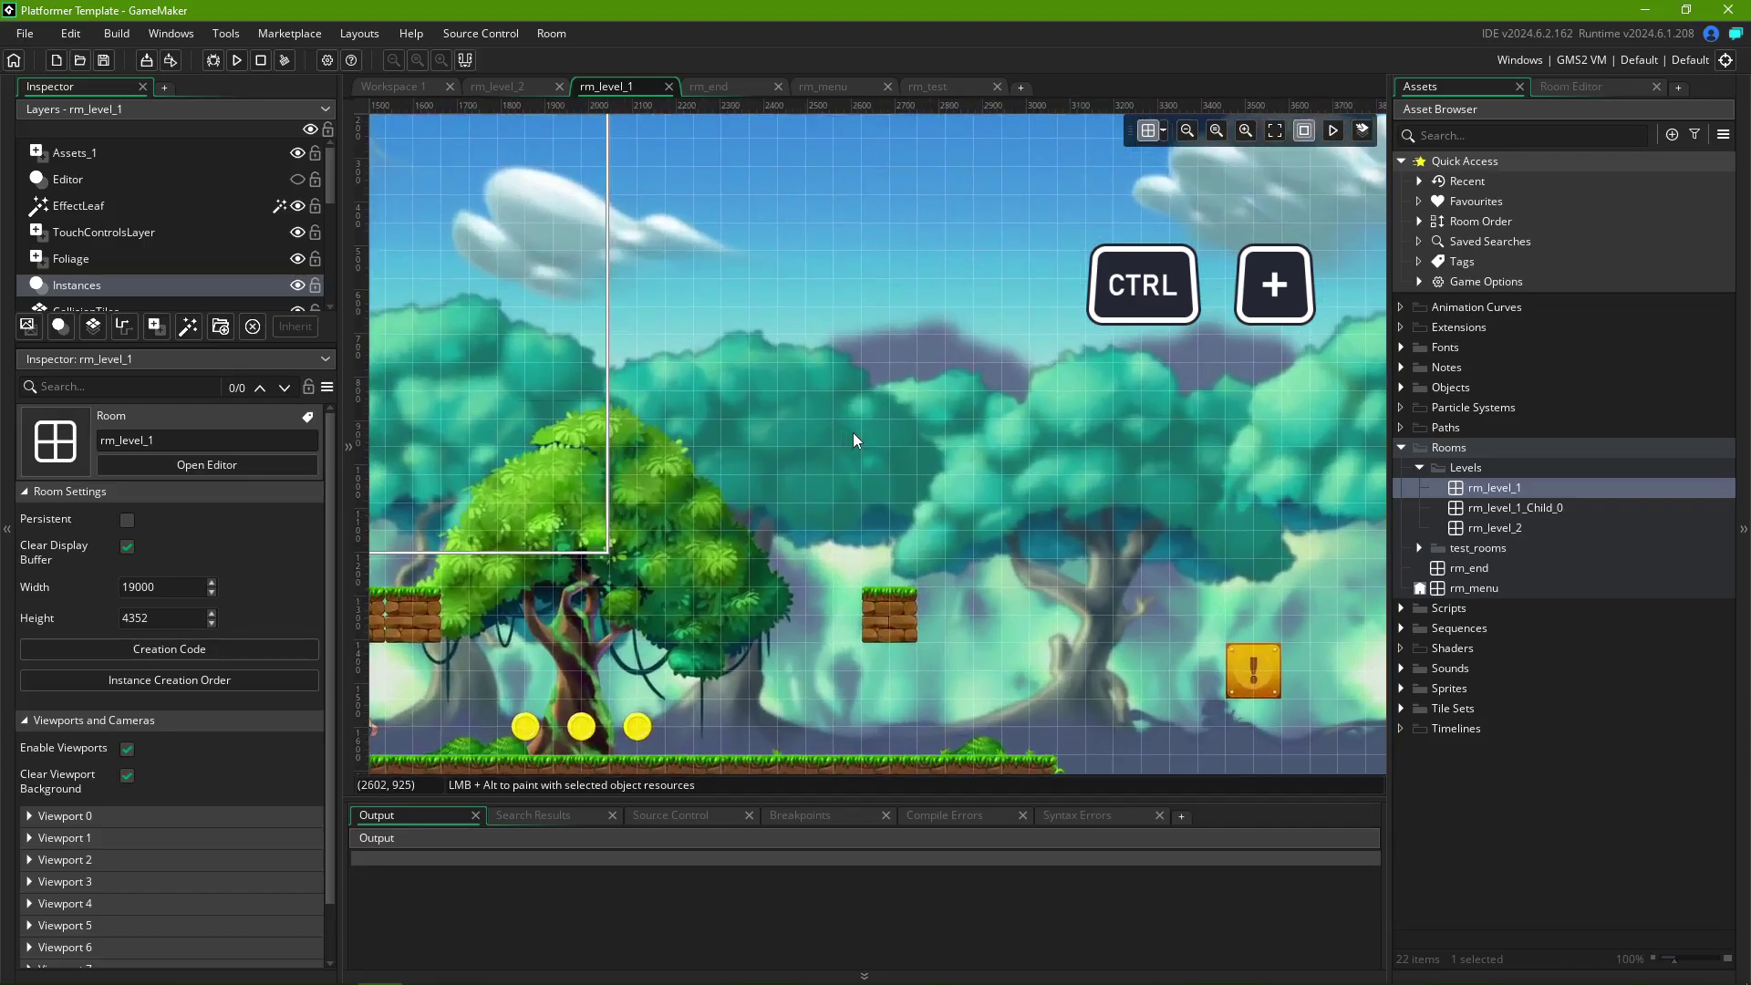
scroll(852, 432, "down", 3, "ctrl")
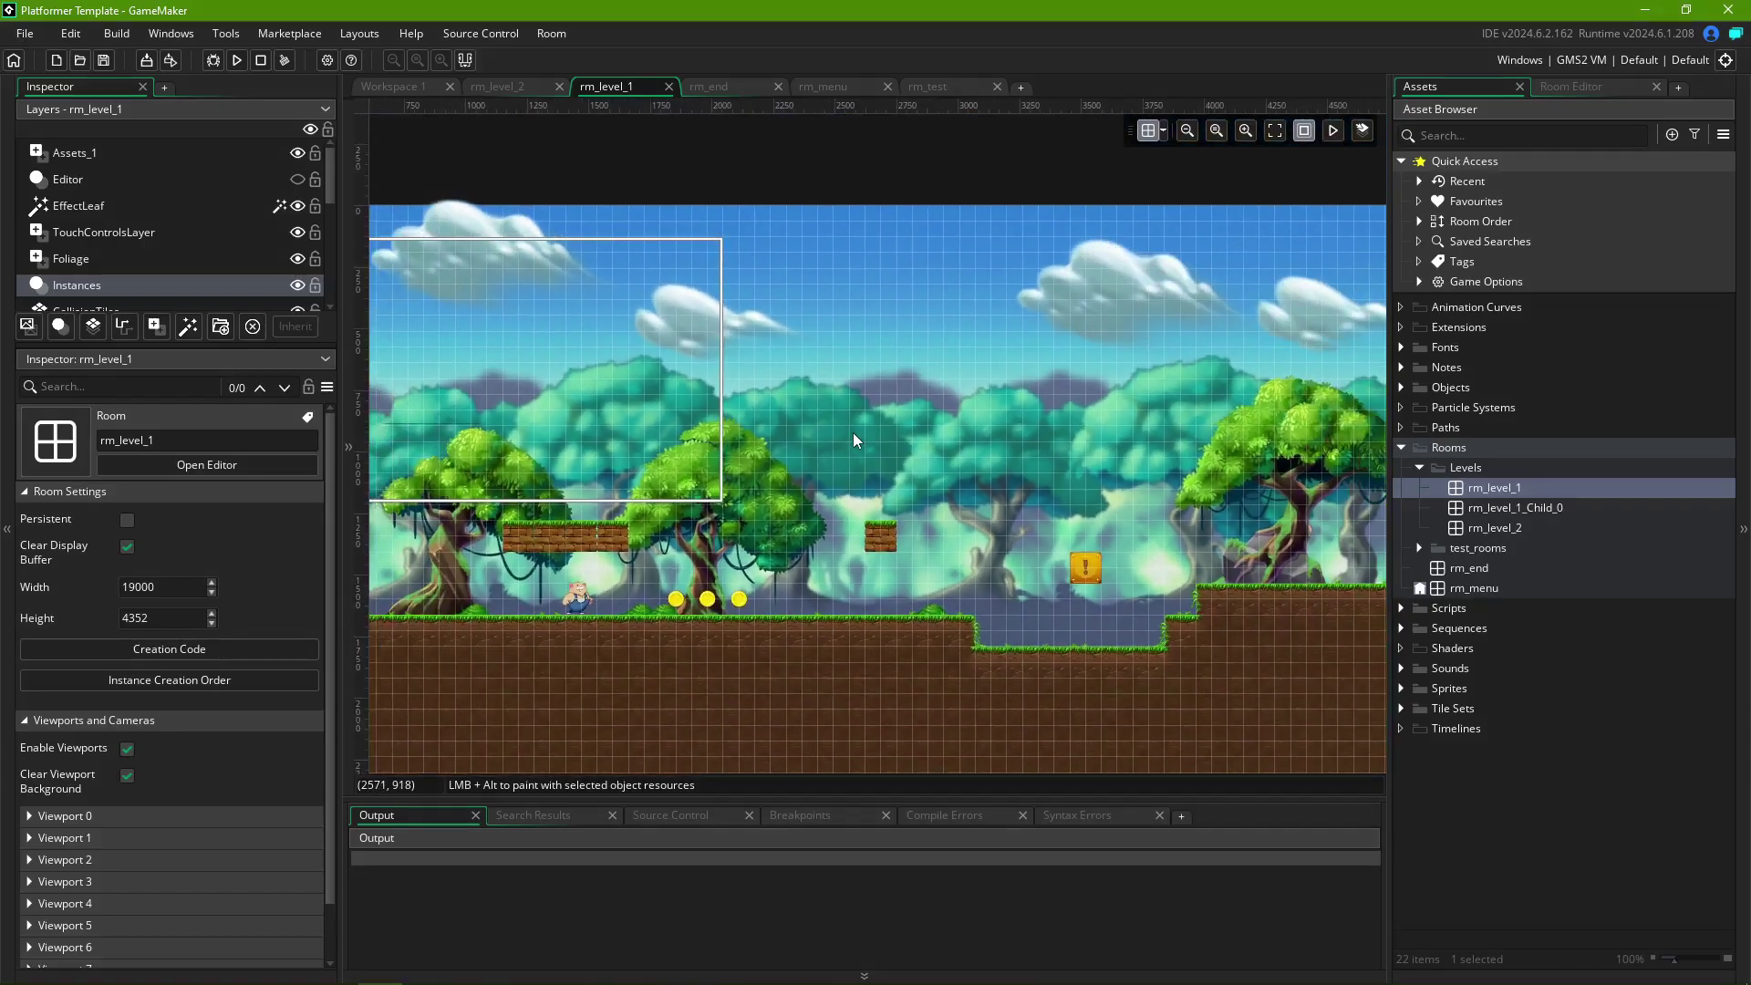
key("ctrl+Return")
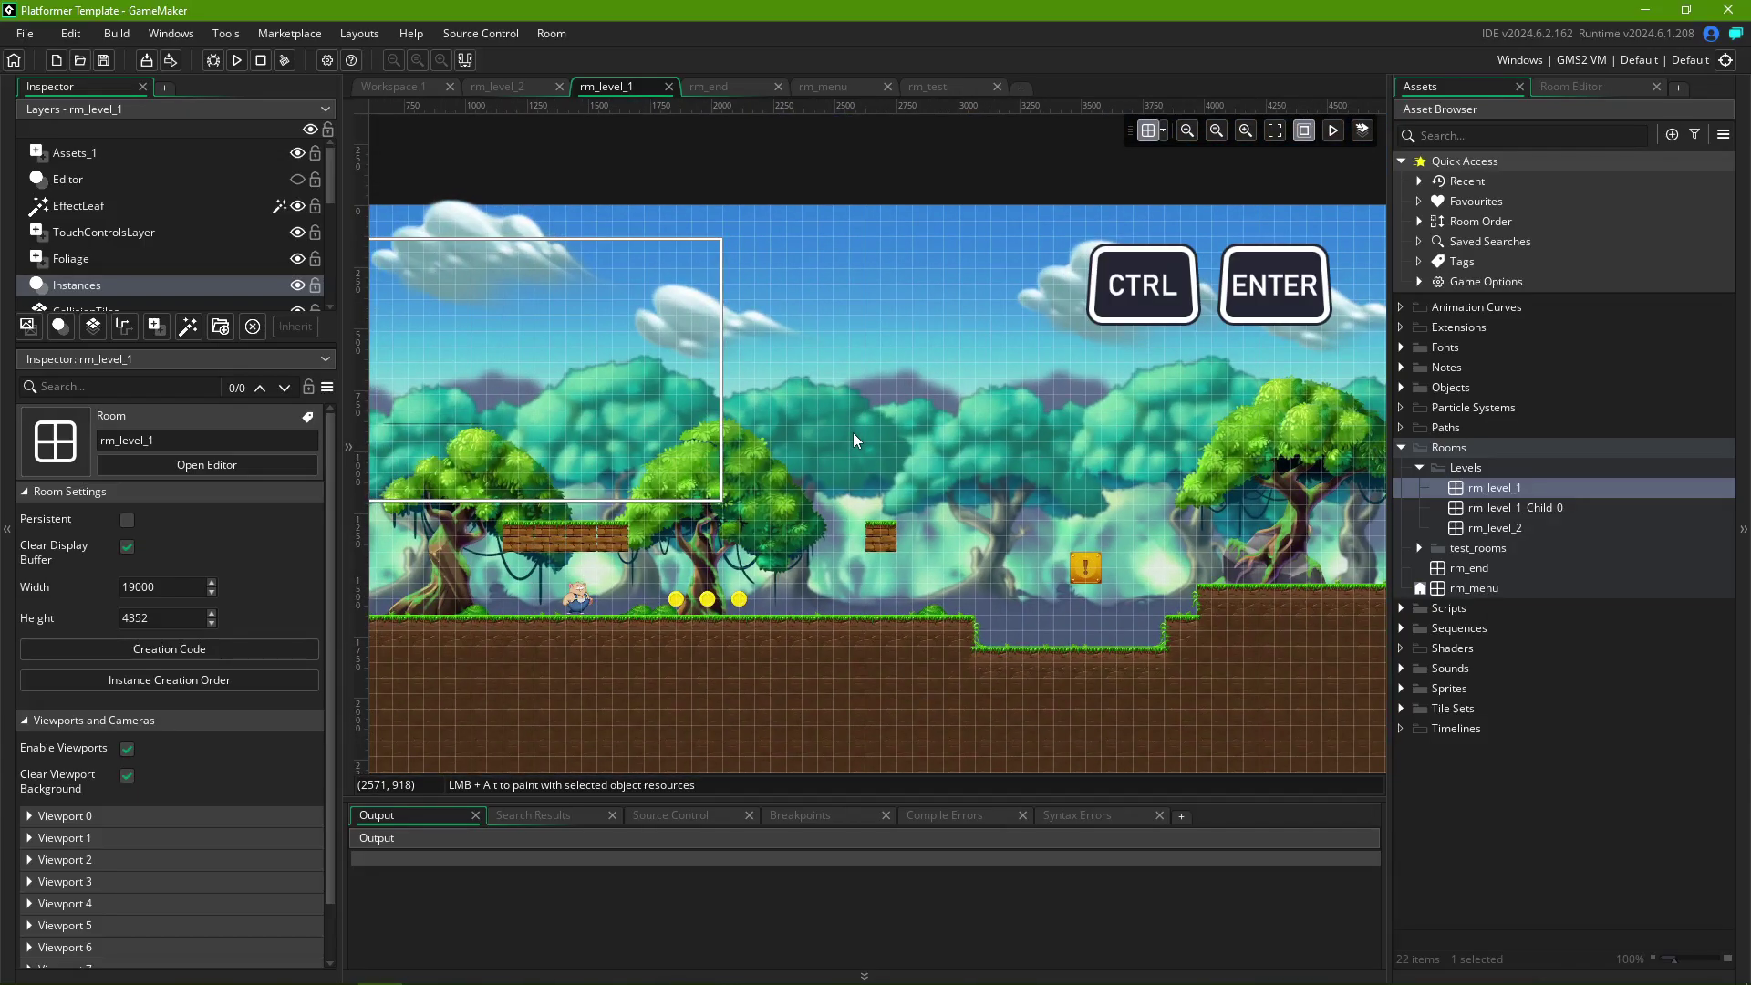
key("ctrl+Return")
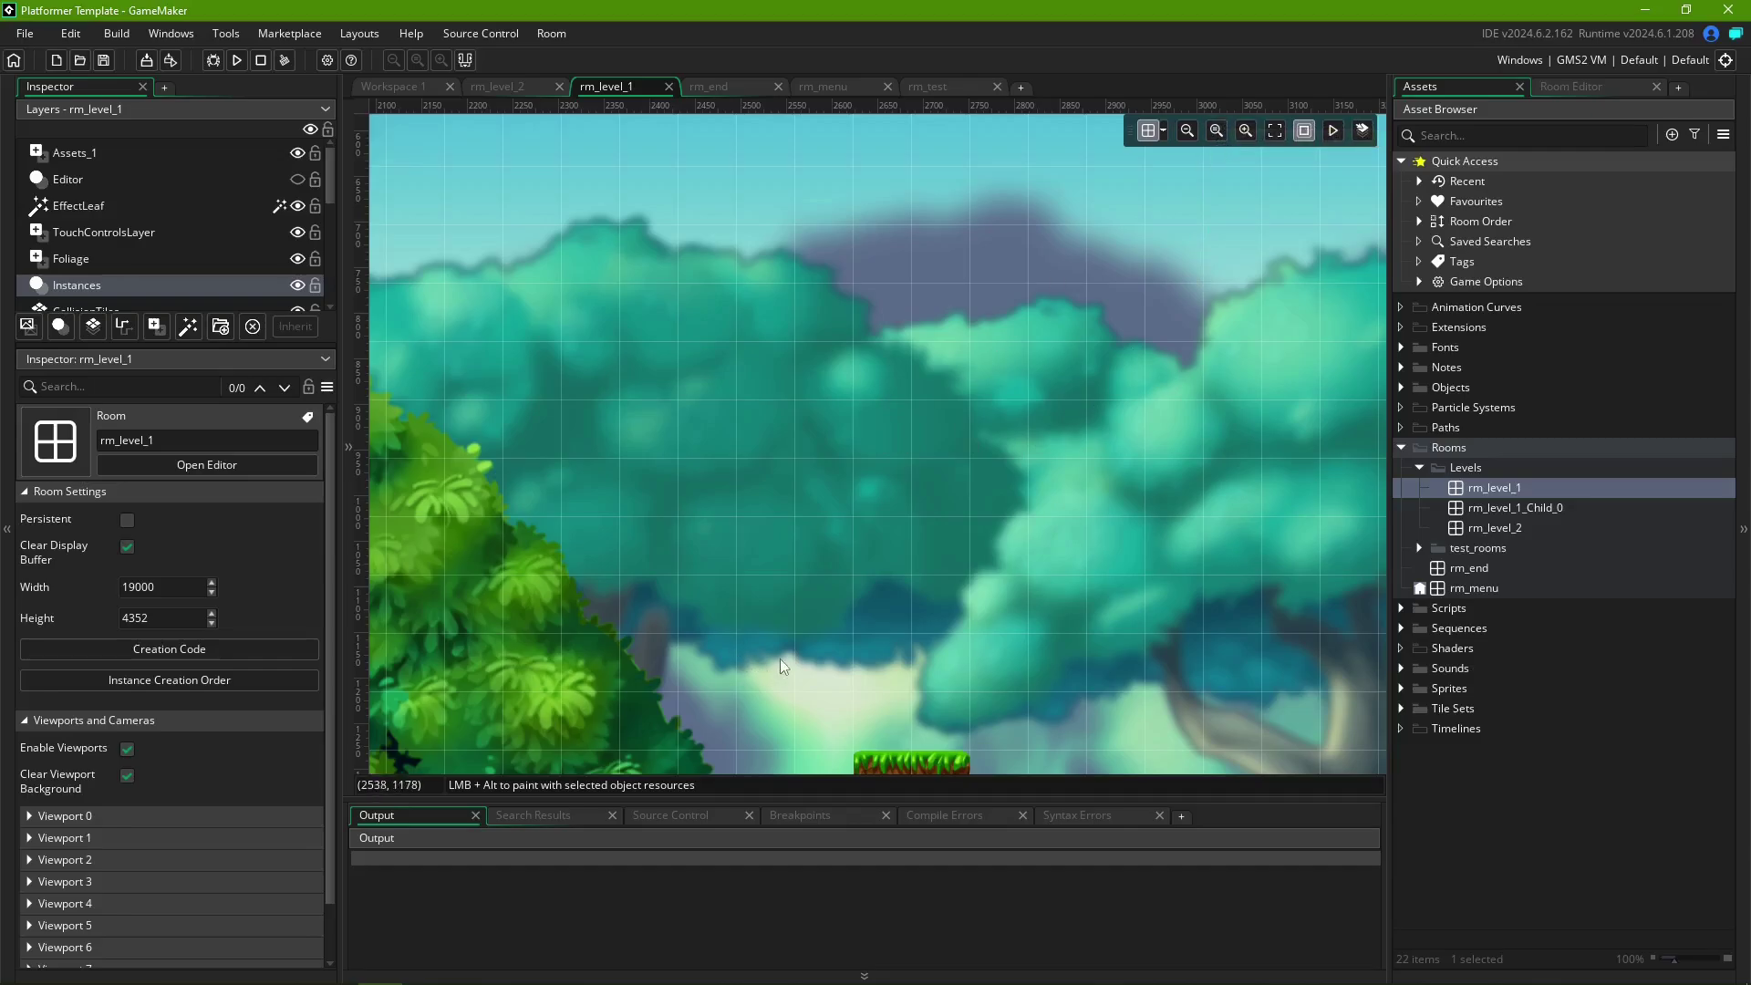
- Fit the whole of rm_level_1 in the view and zoom back in on the coin platforms
middle_click_drag(779, 659, 703, 215)
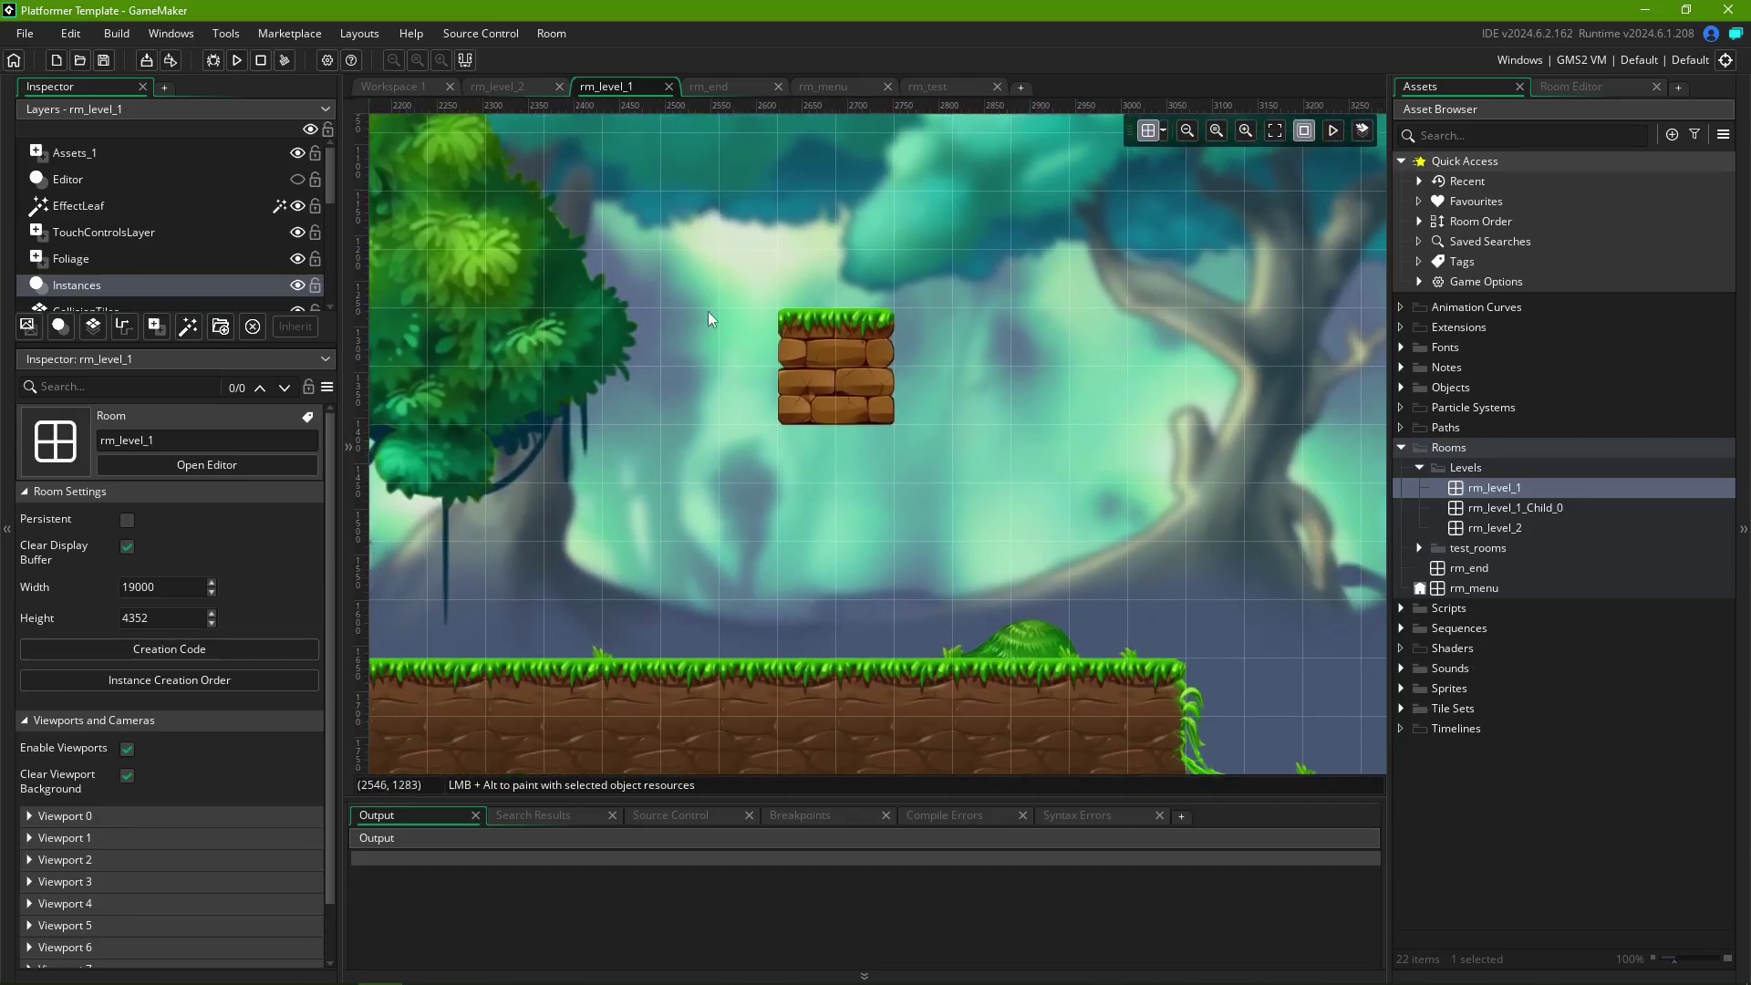
key("ctrl+f")
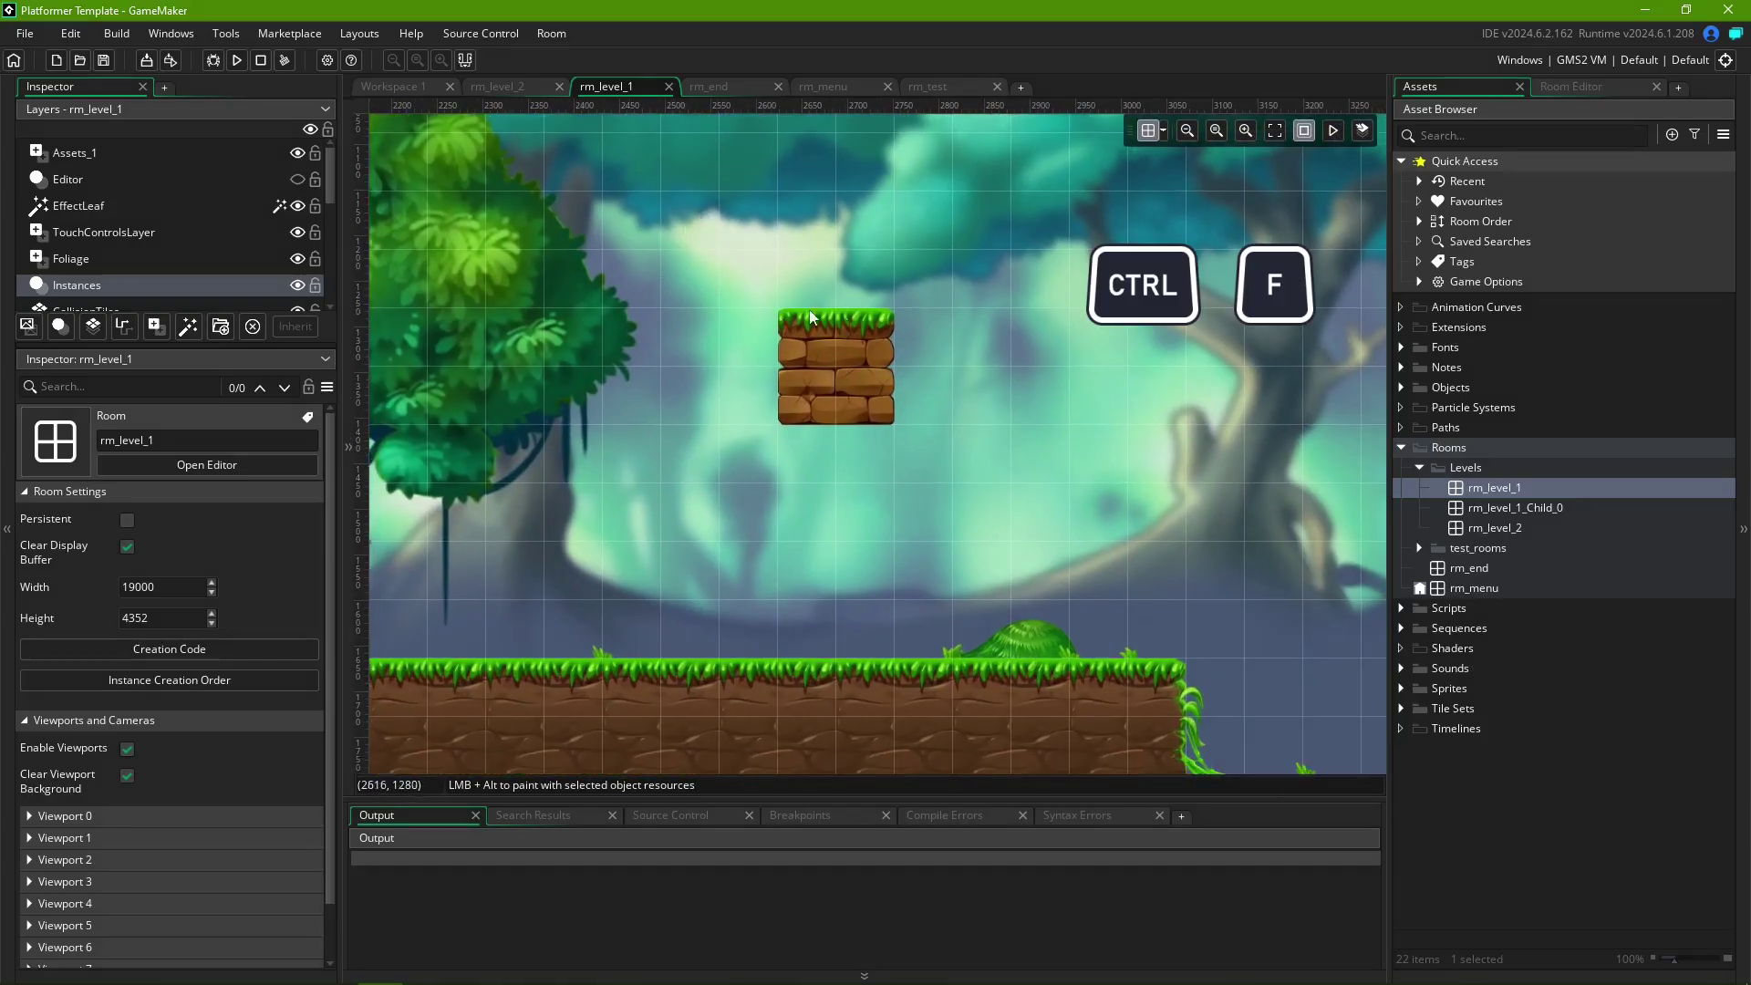
left_click(1276, 133)
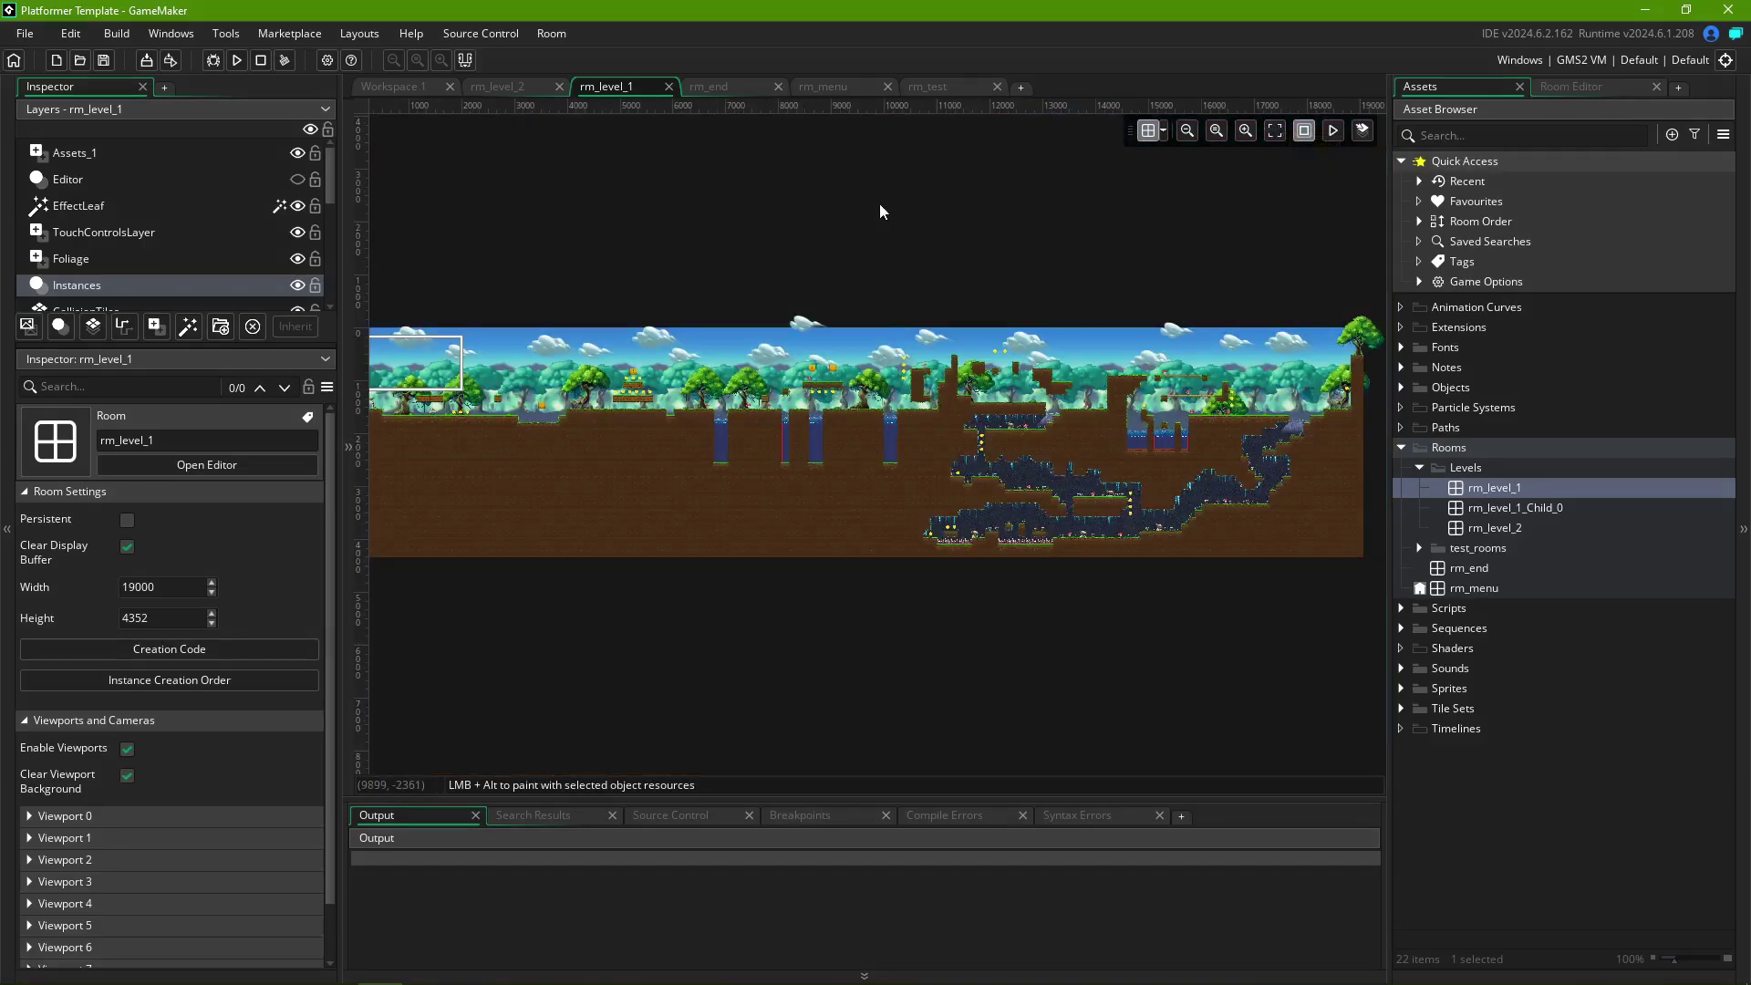
scroll(616, 489, "up", 10, "ctrl")
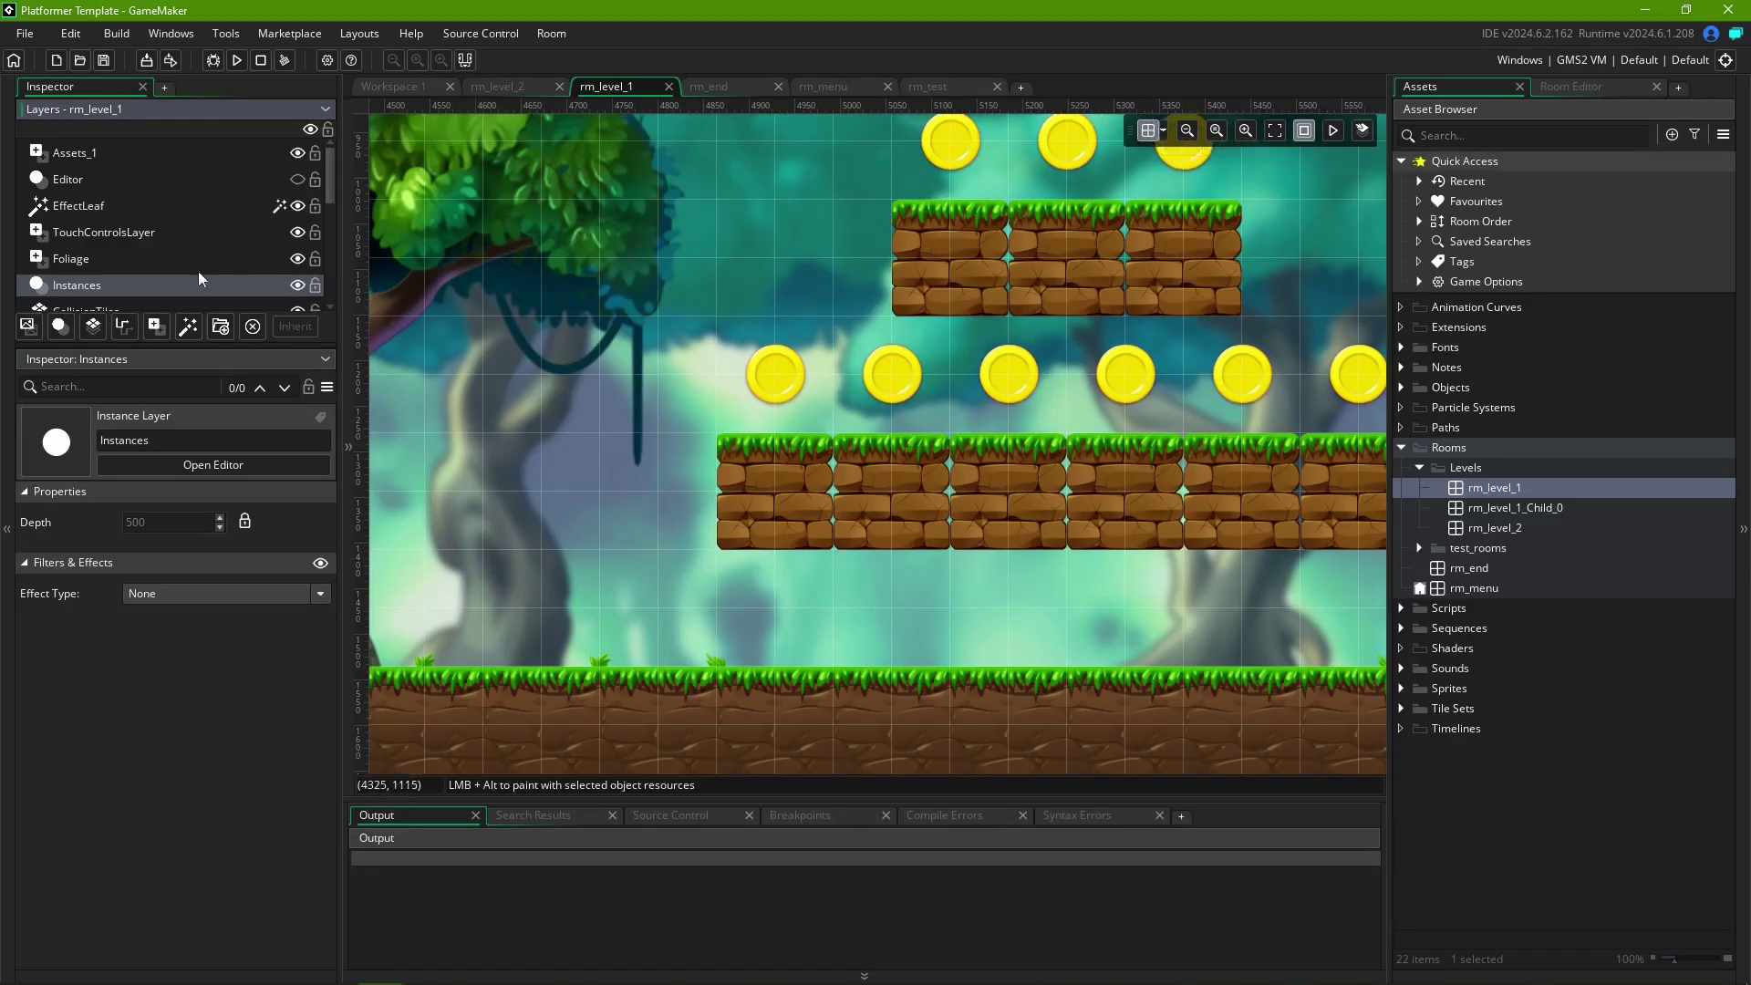
- Look through the layers of rm_level_1, including Instances and CollisionTiles, and reselect the Instances layer
left_click(111, 205)
left_click(73, 286)
left_click(80, 306)
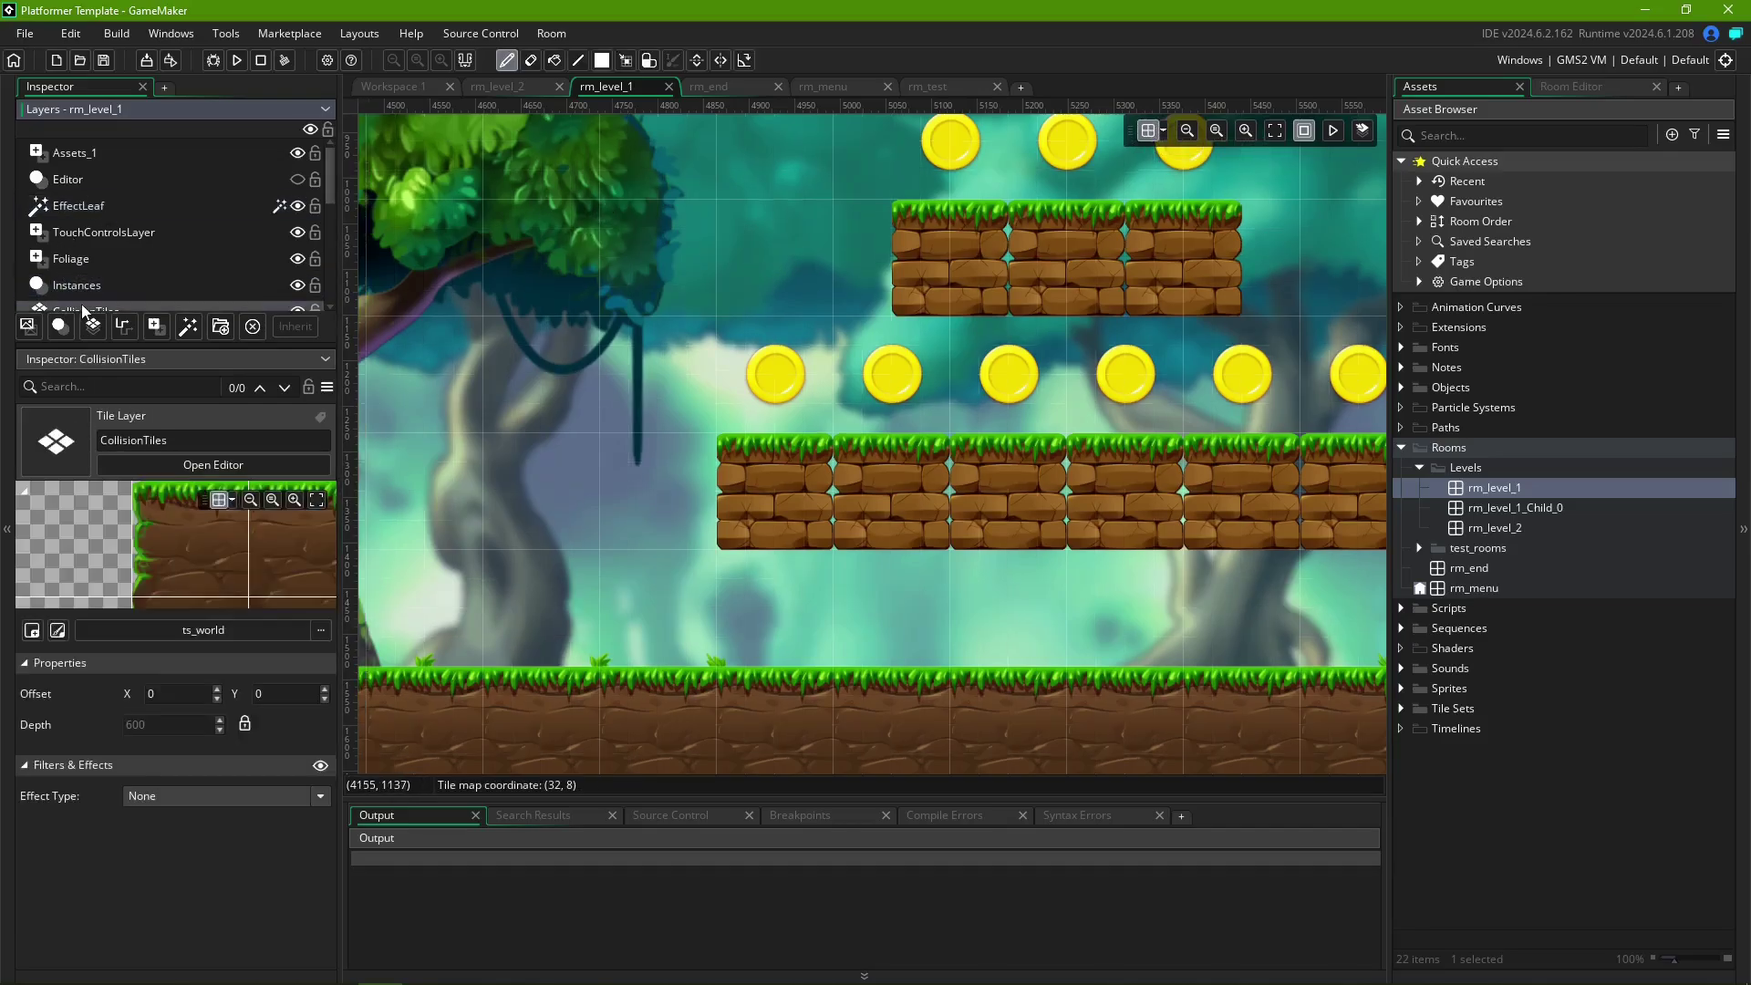
left_click(122, 285)
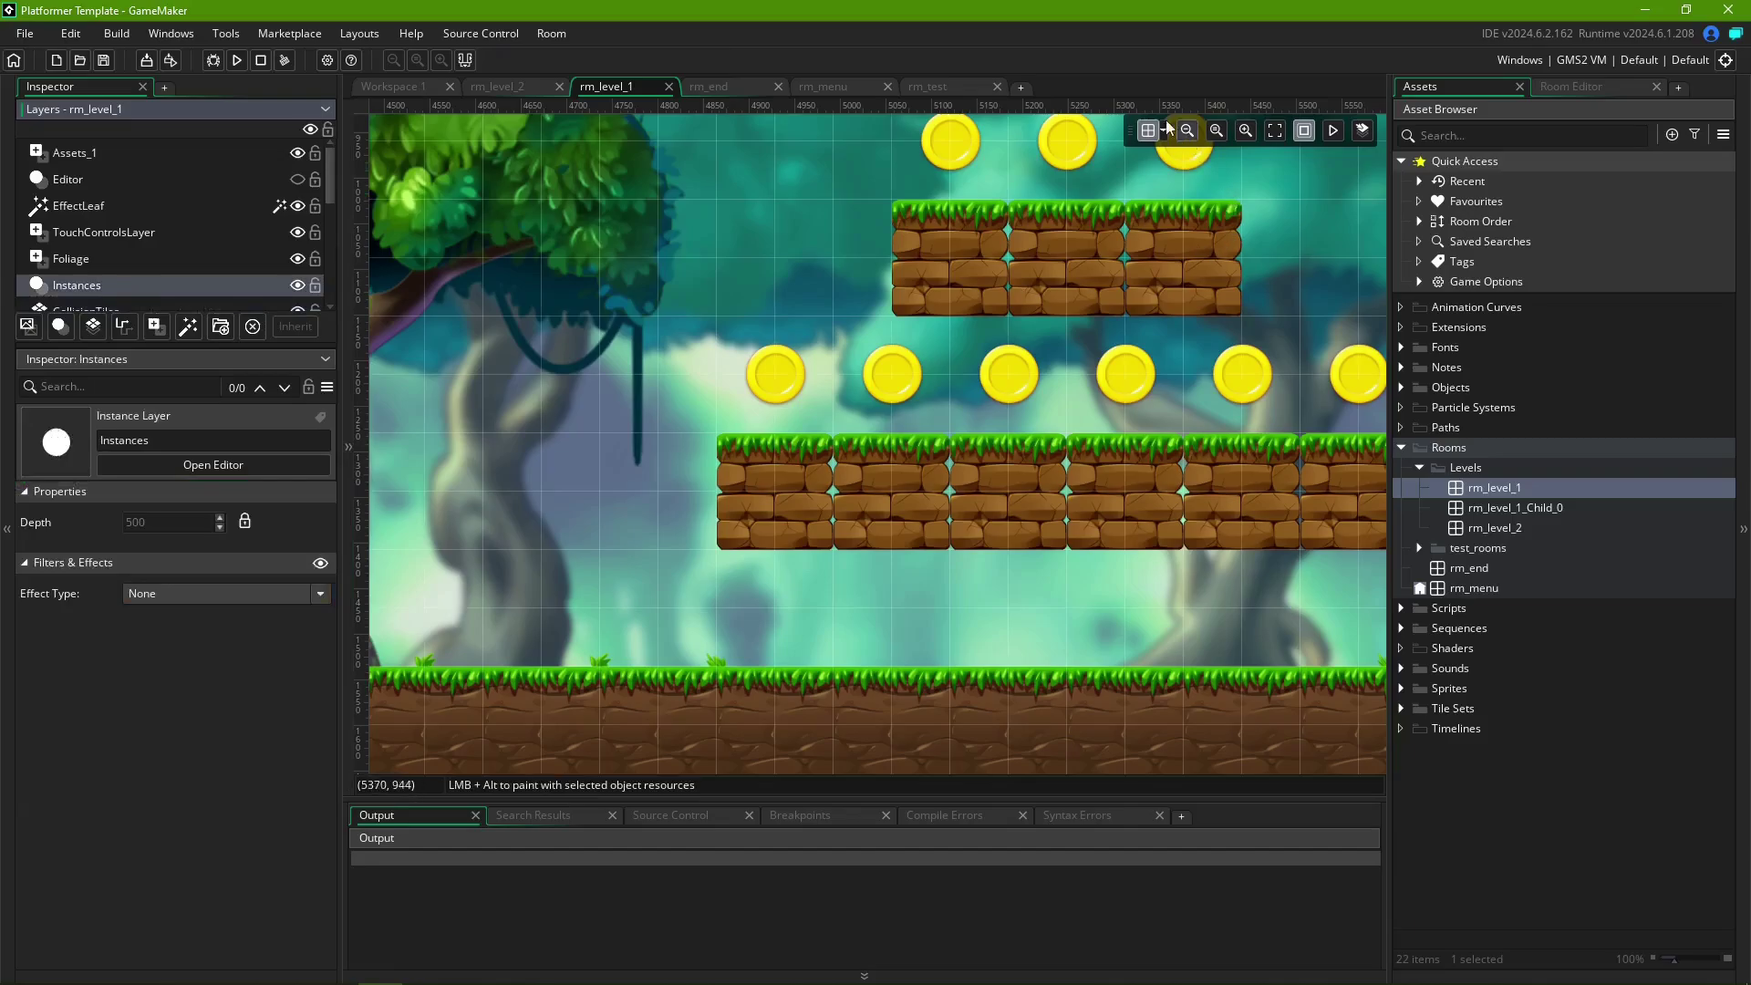
- Toggle the room grid off and back on
key("g")
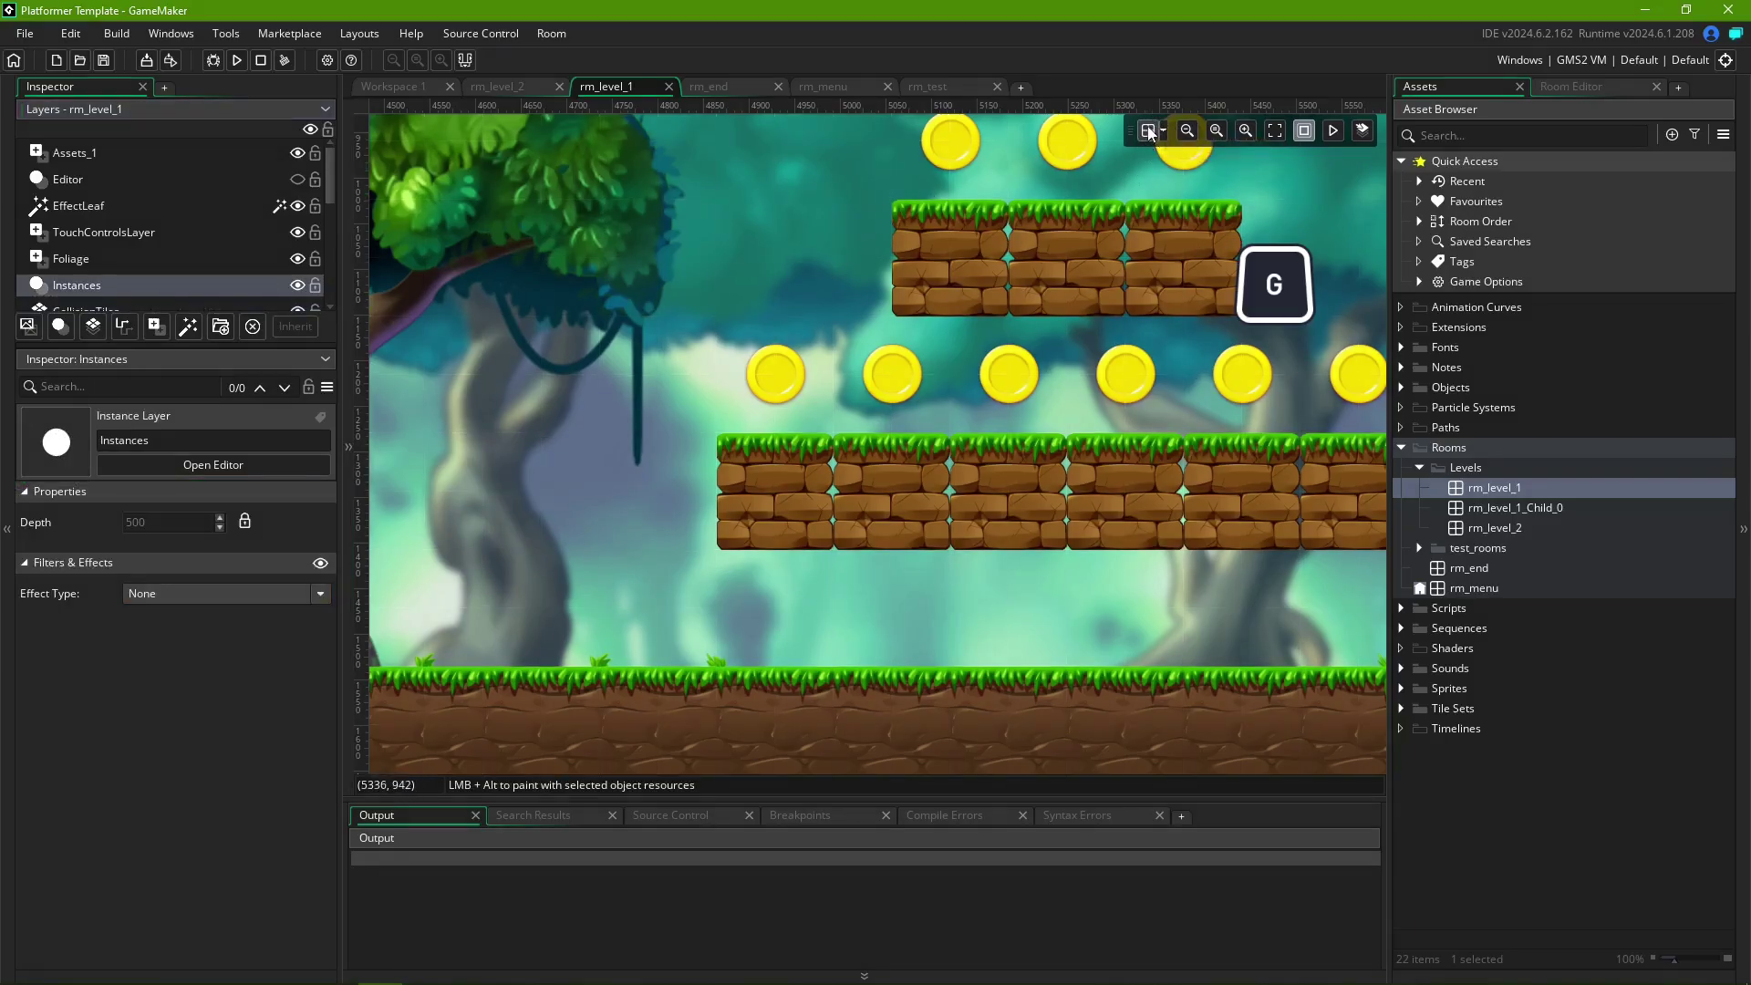
key("g")
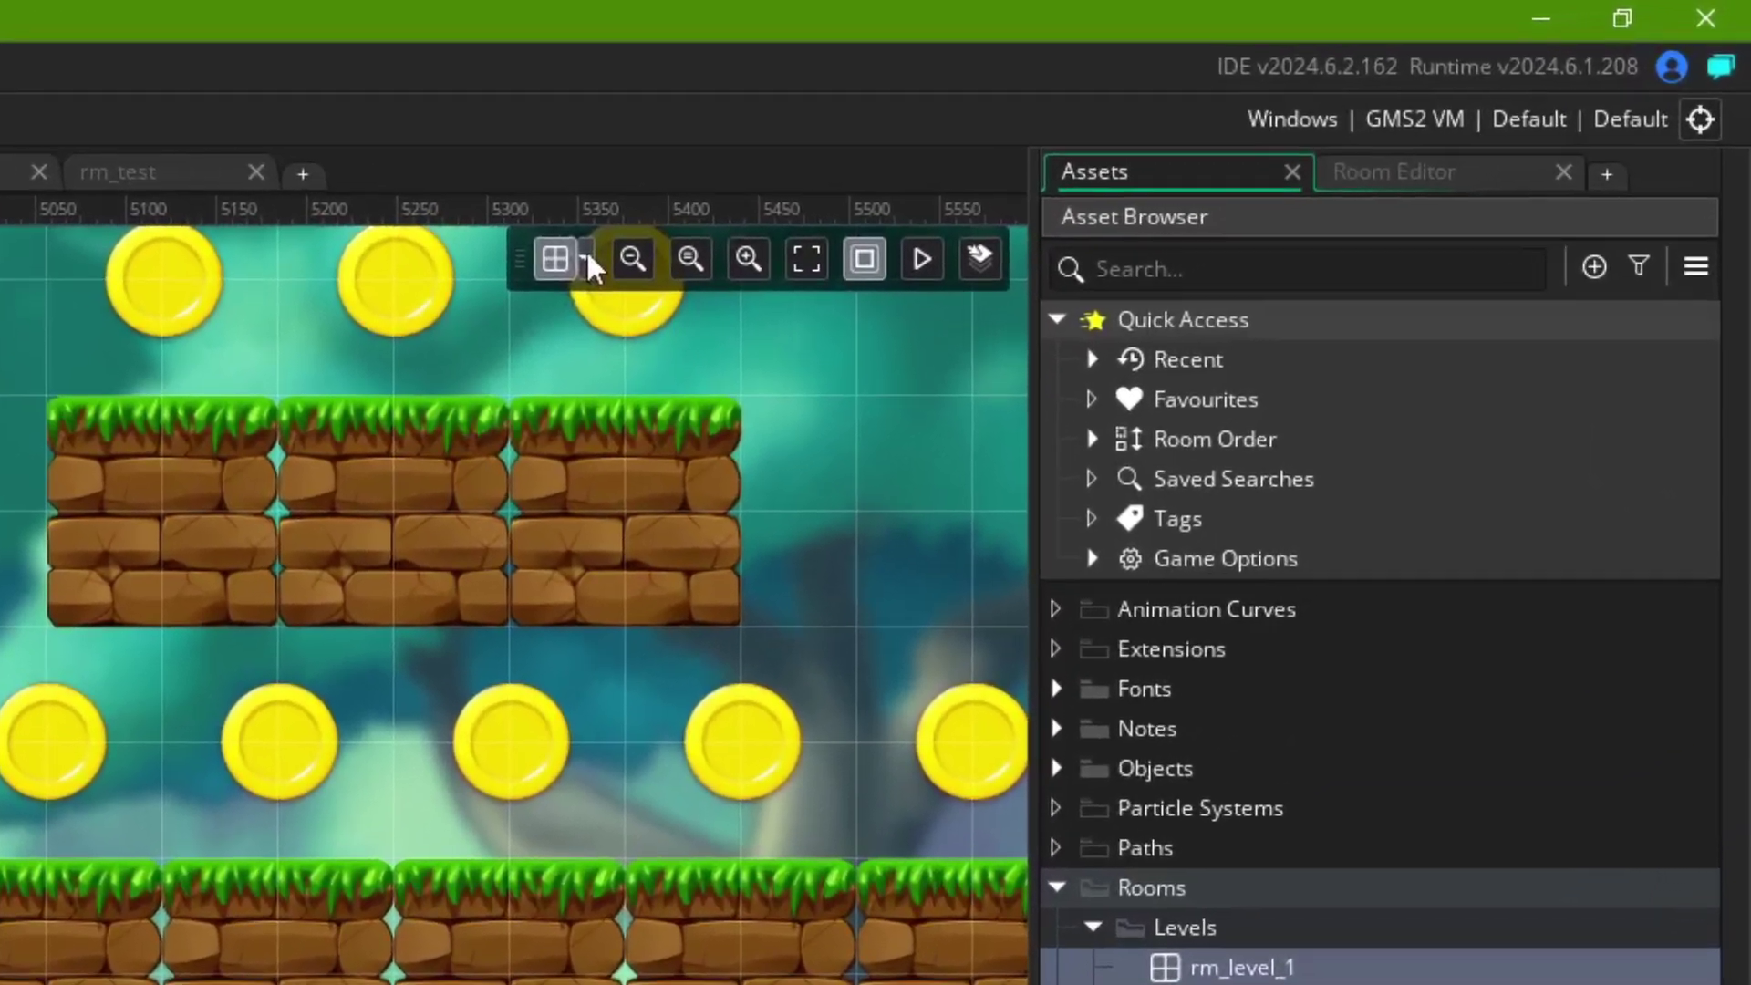
- Try red as the room grid colour, settle on green, and raise the grid alpha to 112
left_click(1164, 132)
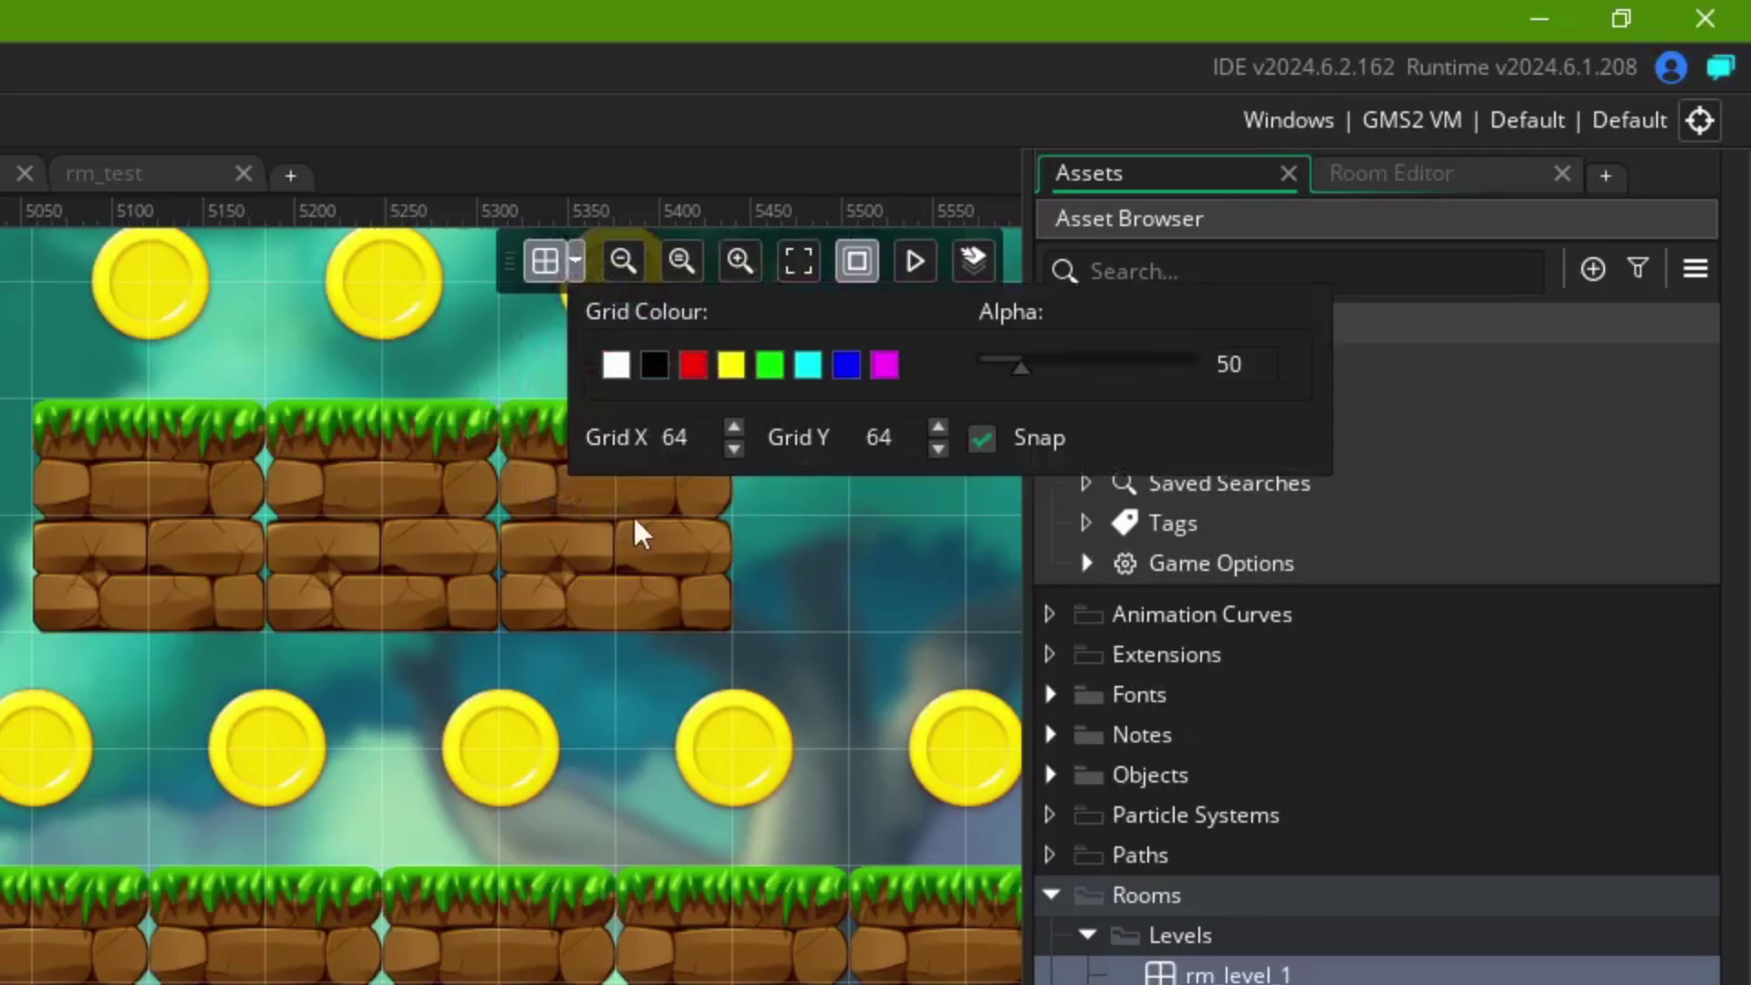
left_click(695, 367)
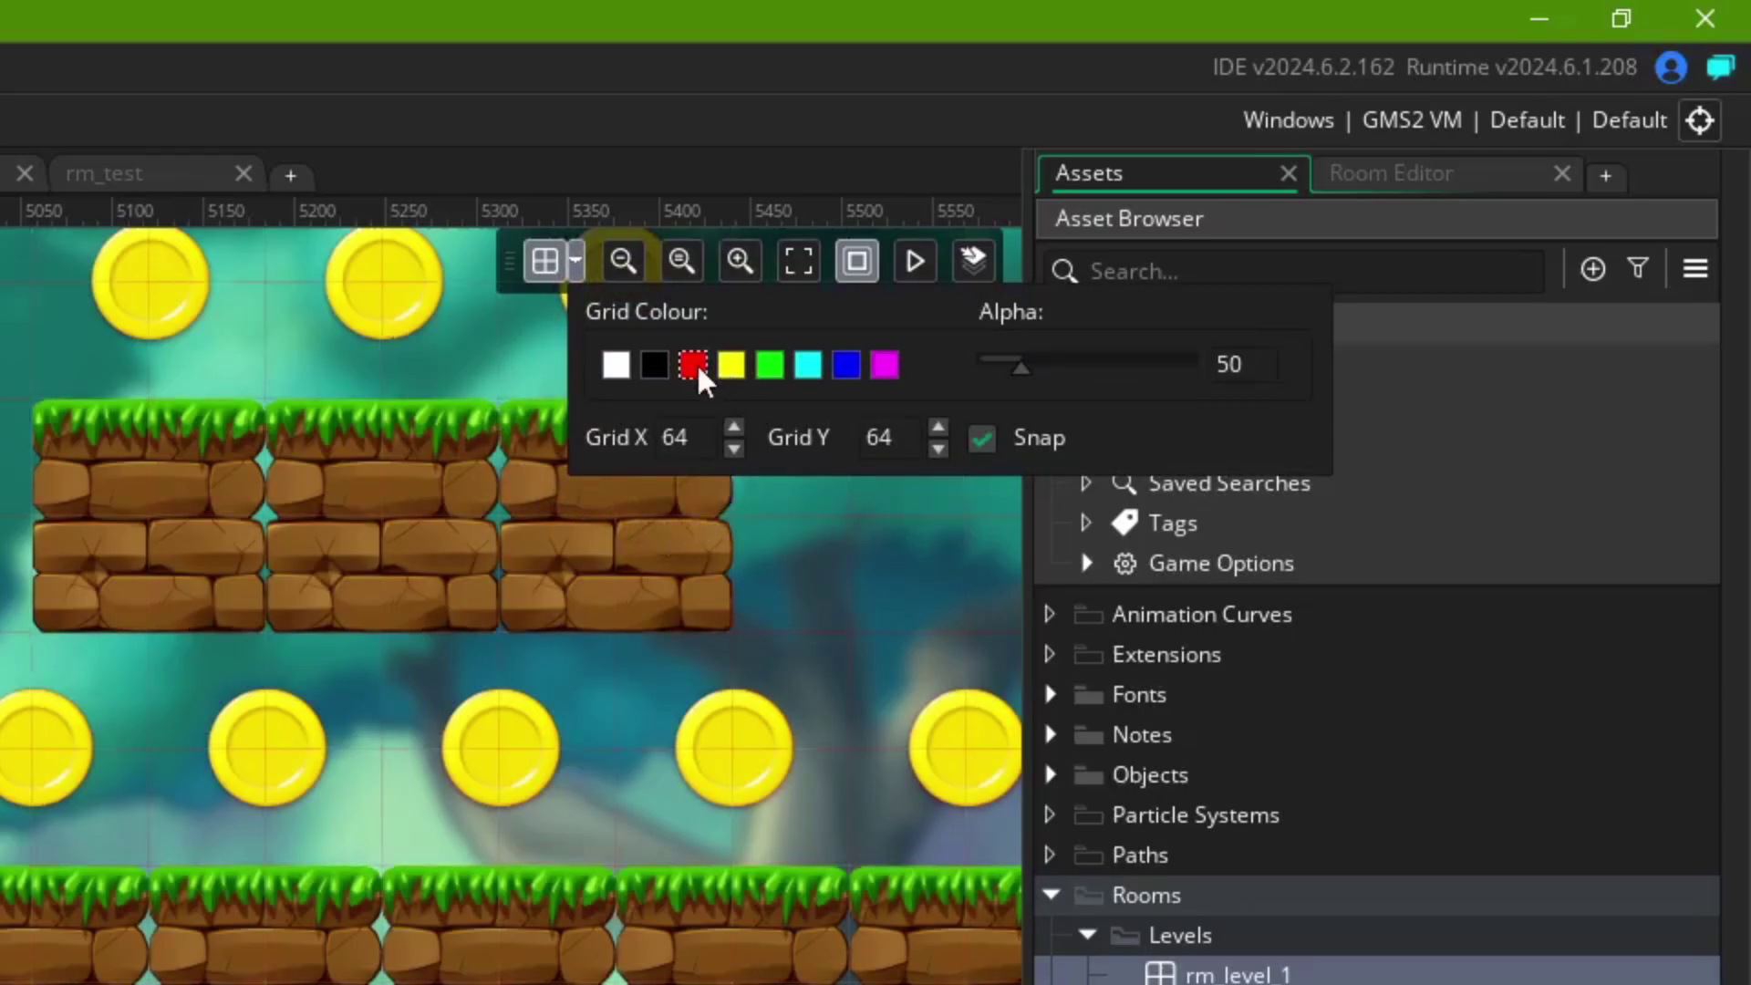
left_click(770, 367)
left_click_drag(1022, 366, 1074, 369)
- Set the room grid to 32 by 32 and disable grid snapping
left_click(666, 439)
type("32")
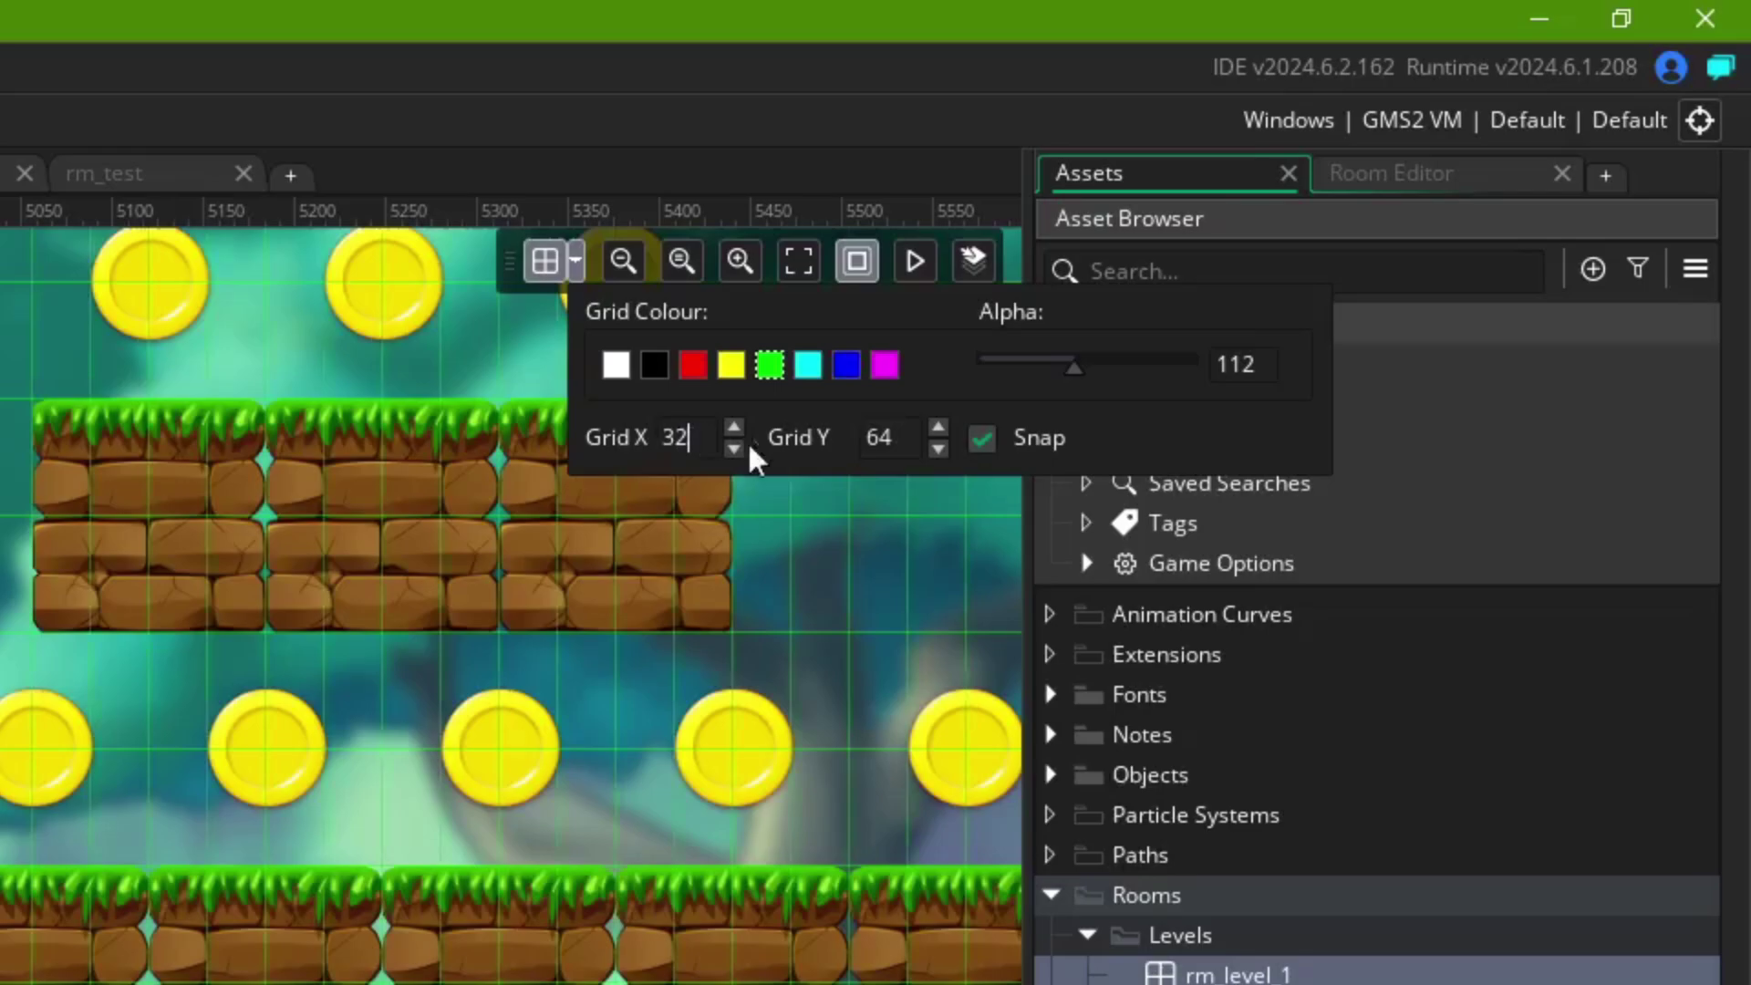
left_click(854, 447)
type("32")
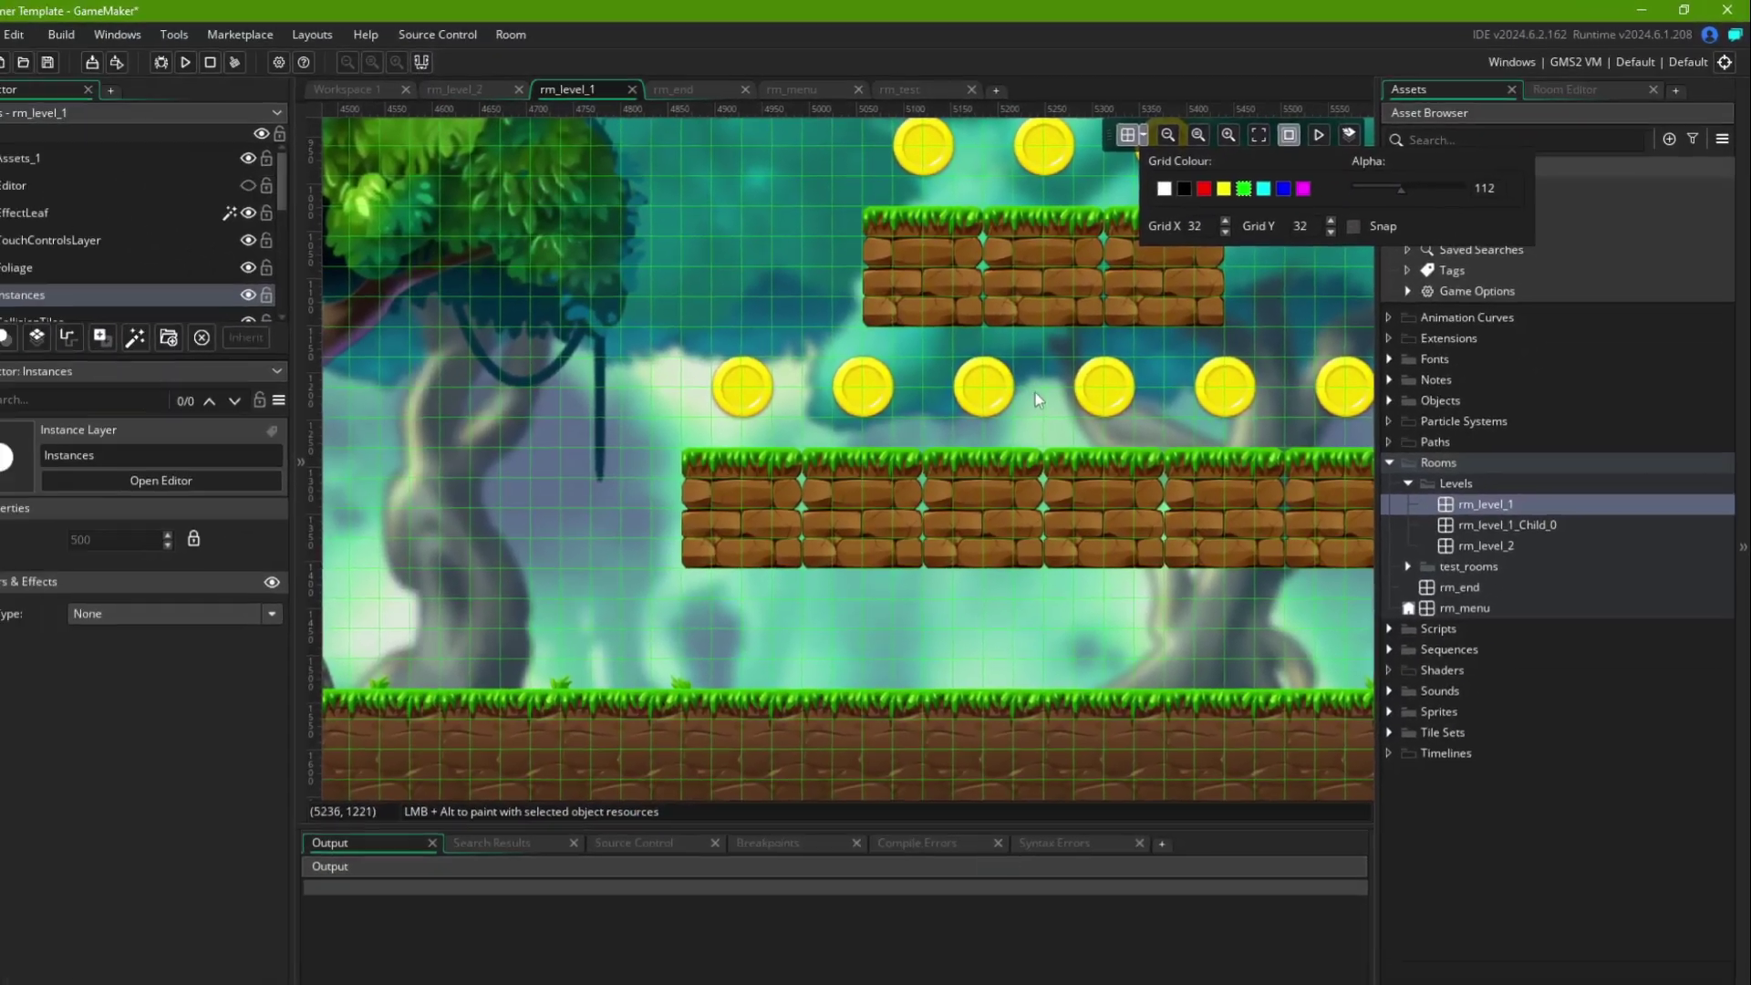
left_click(308, 772)
mouse_move(1029, 384)
left_mouse_down()
mouse_move(776, 272)
mouse_move(666, 269)
mouse_move(1047, 390)
mouse_move(999, 328)
mouse_move(797, 254)
mouse_move(749, 299)
mouse_move(1012, 354)
mouse_move(1021, 385)
left_mouse_up()
left_click(1143, 138)
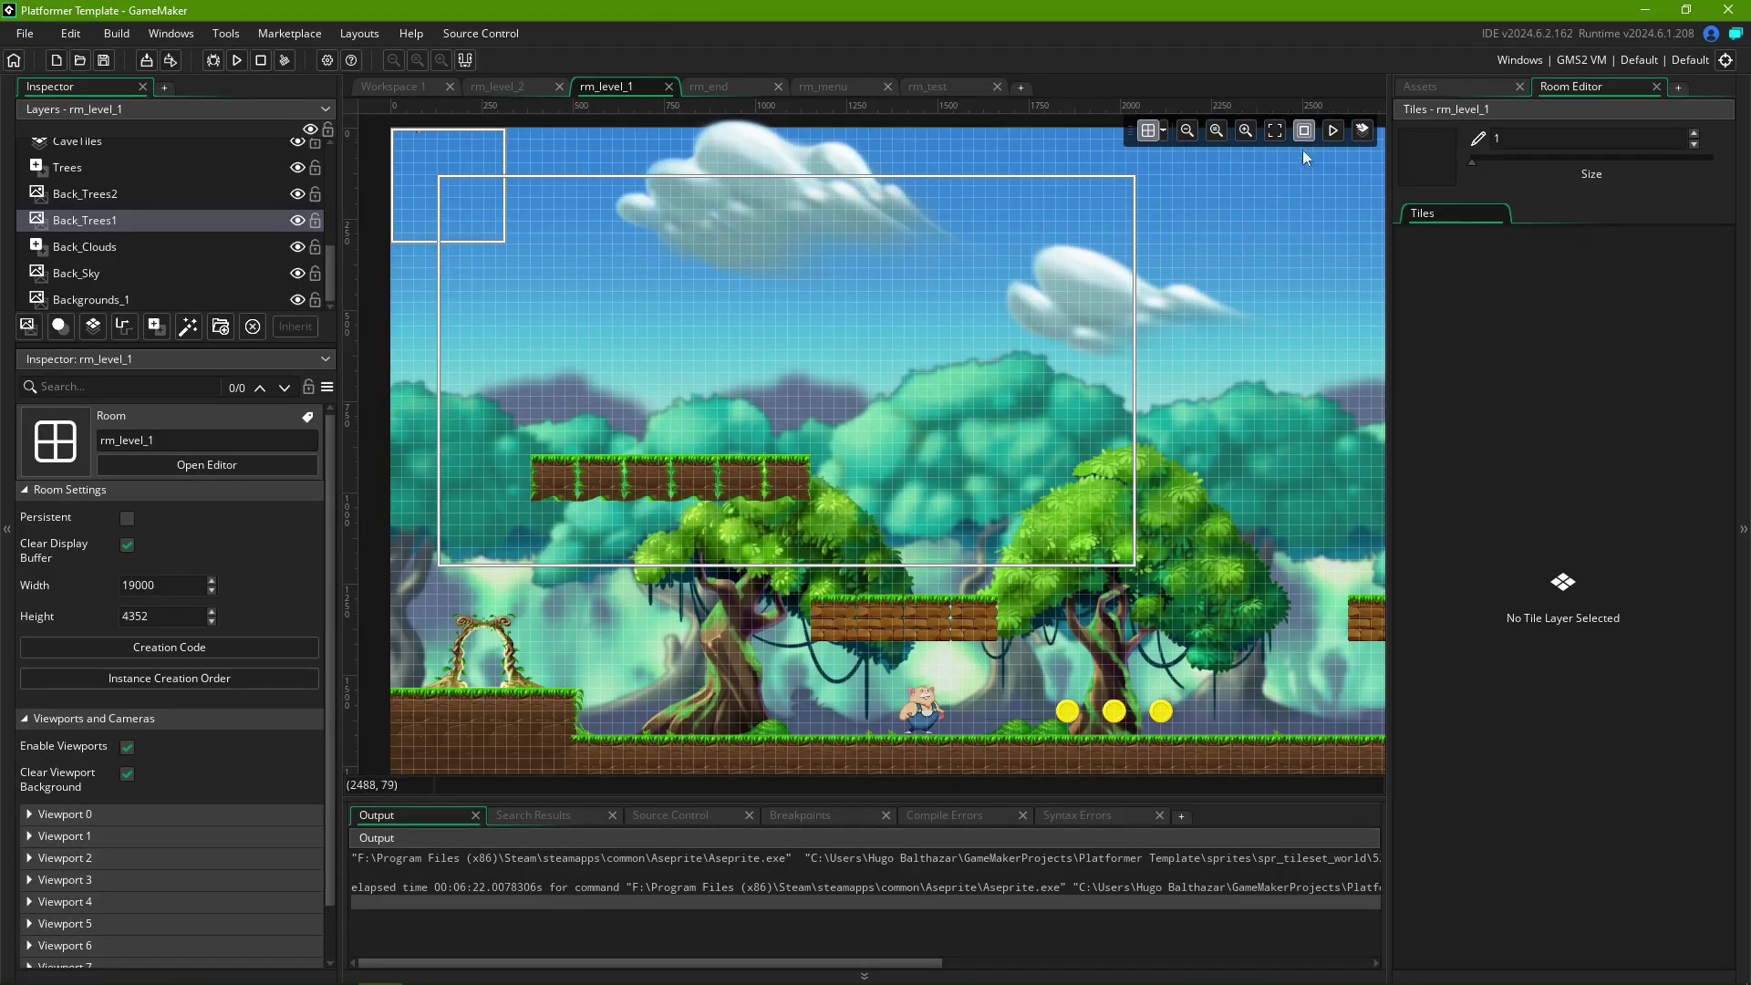
- Toggle the viewport outlines in rm_level_1 off and back on, and toggle animation playback in the room
left_click(1306, 138)
left_click(1306, 133)
left_click(1307, 138)
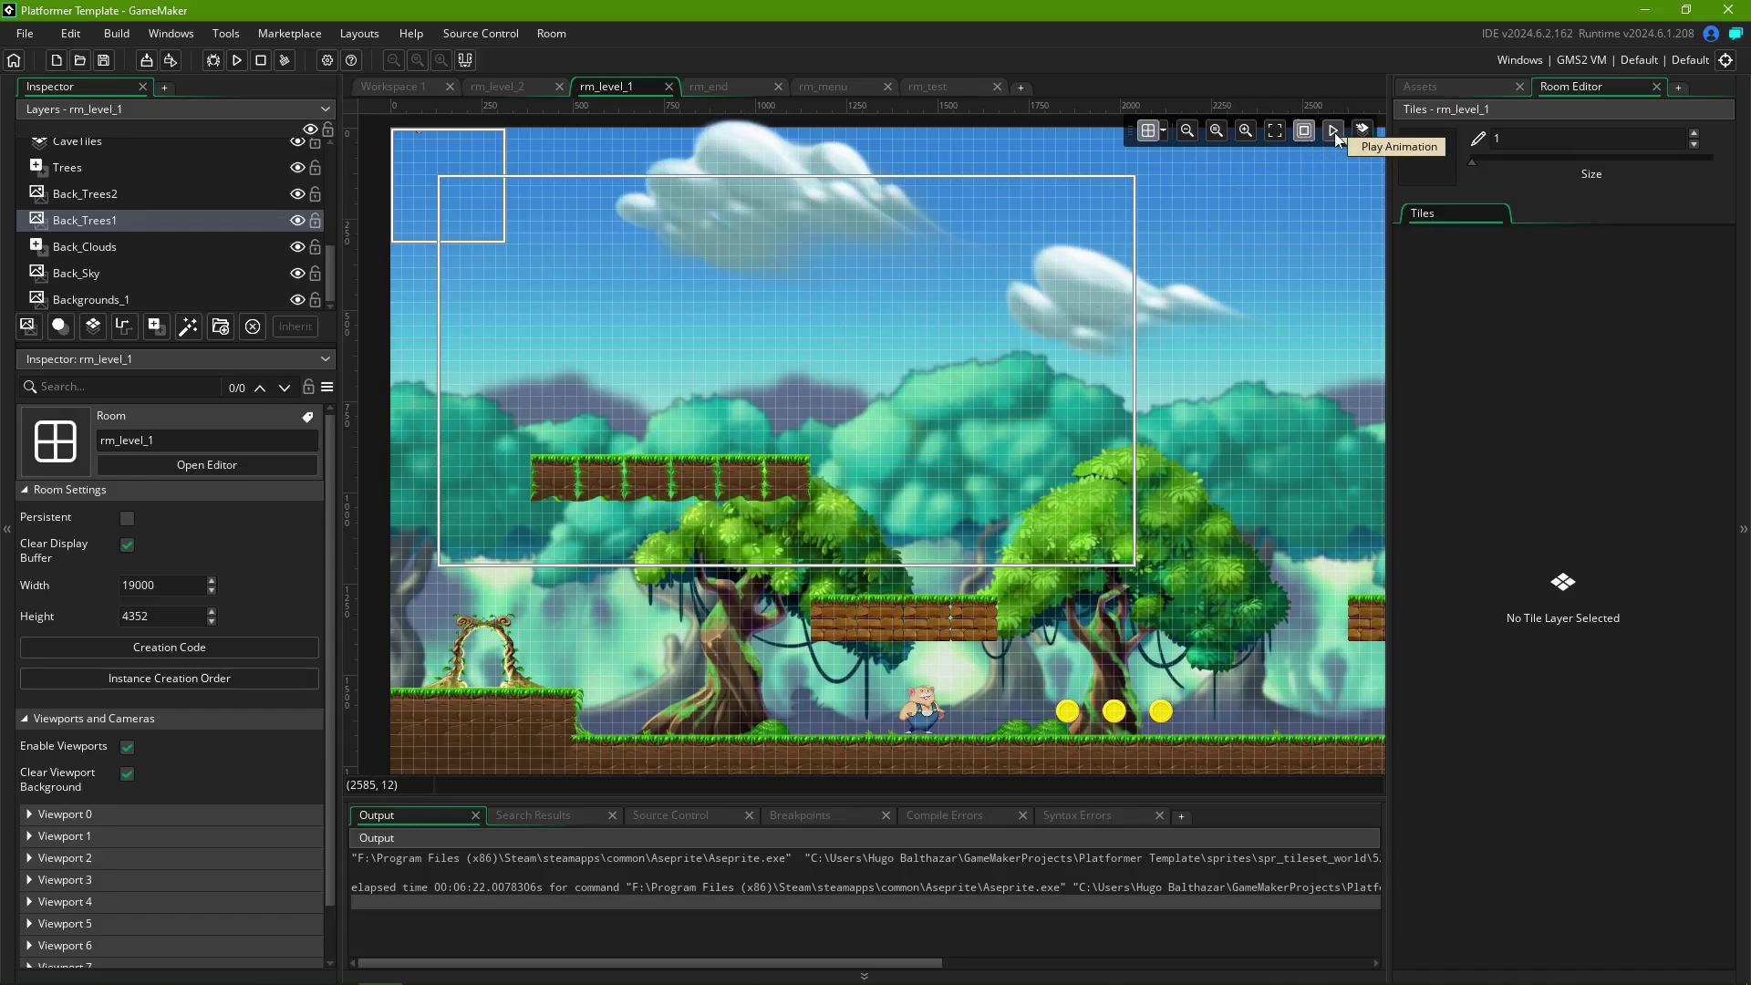
left_click(1334, 133)
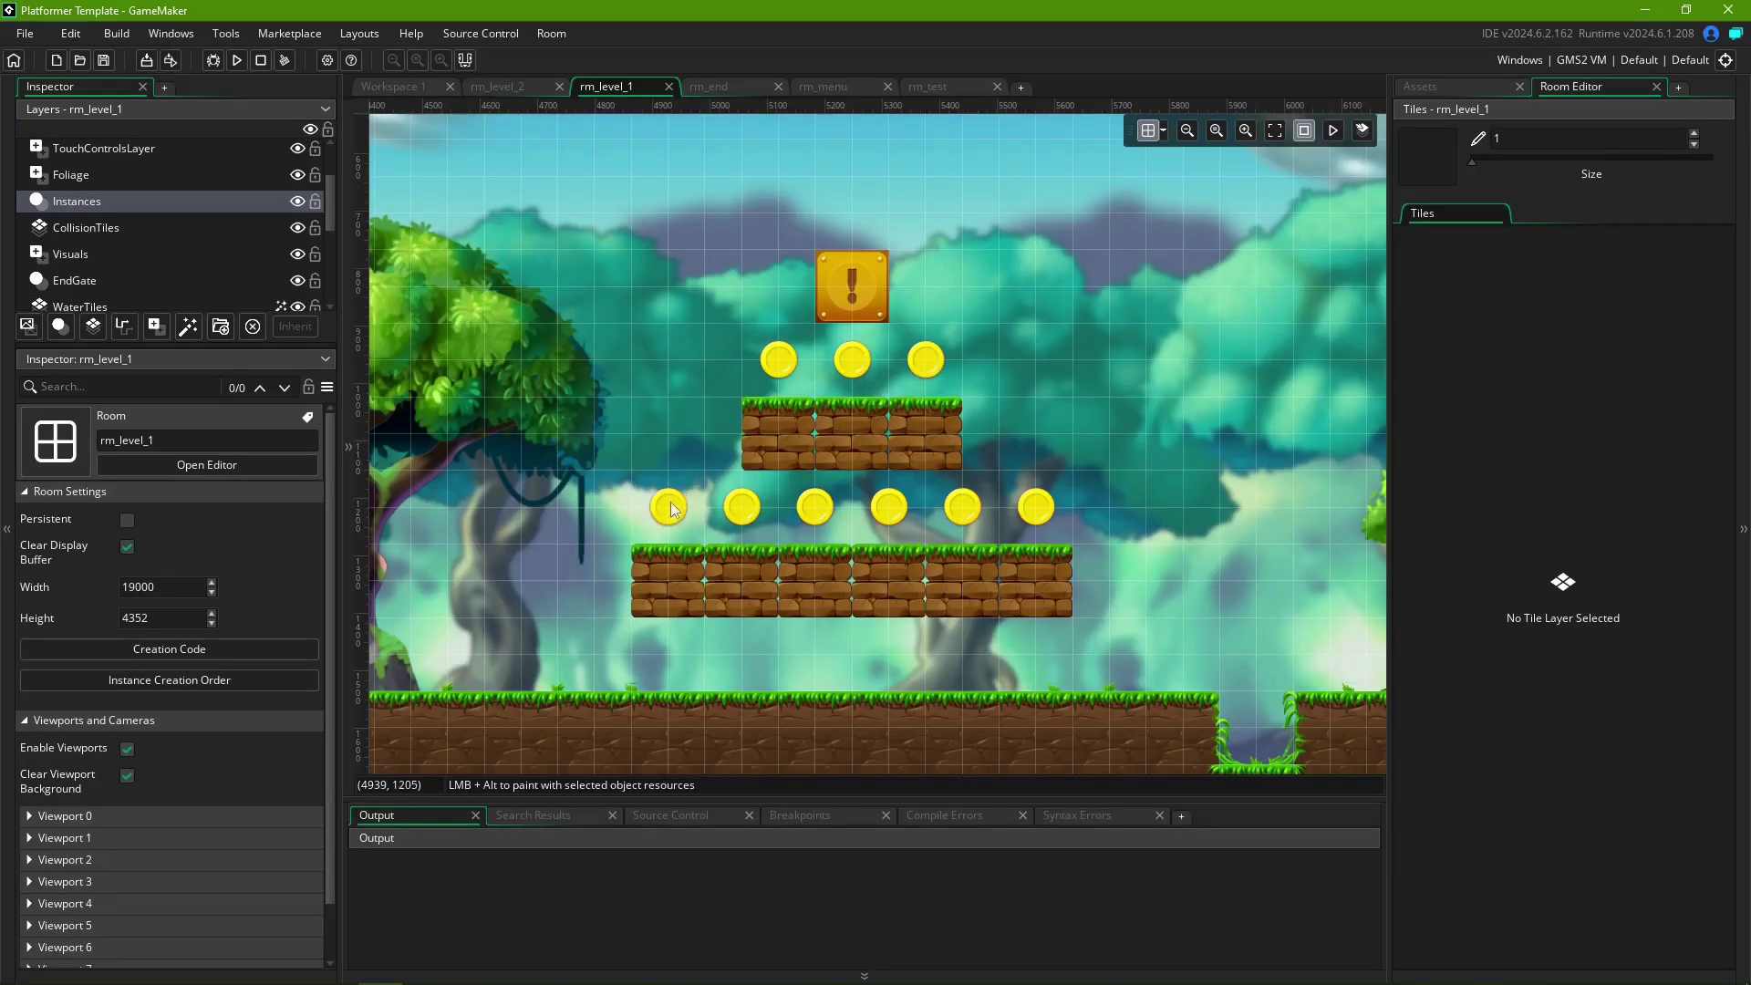
- Try moving the first coin of the lower row upward and undo the move
left_click(671, 512)
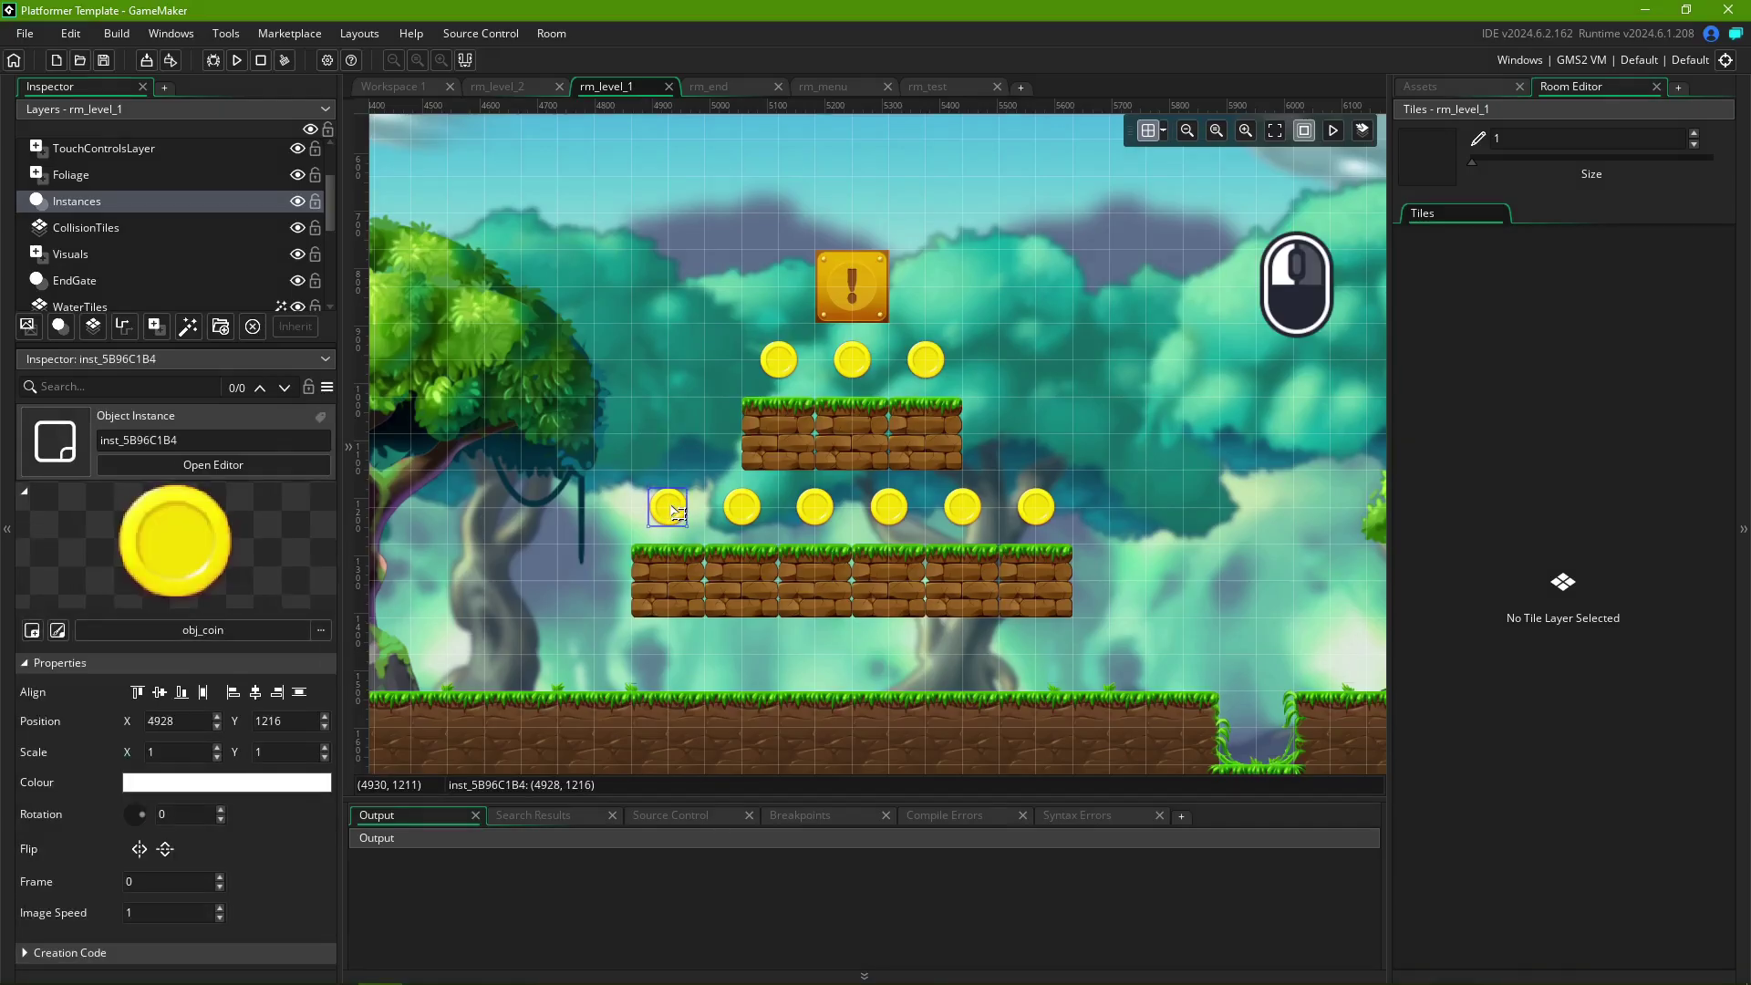
left_click_drag(678, 513, 677, 466)
key("ctrl+z")
- Add the first two bricks of the lower platform and the coin above the second brick to the selection
left_click(675, 579, "ctrl")
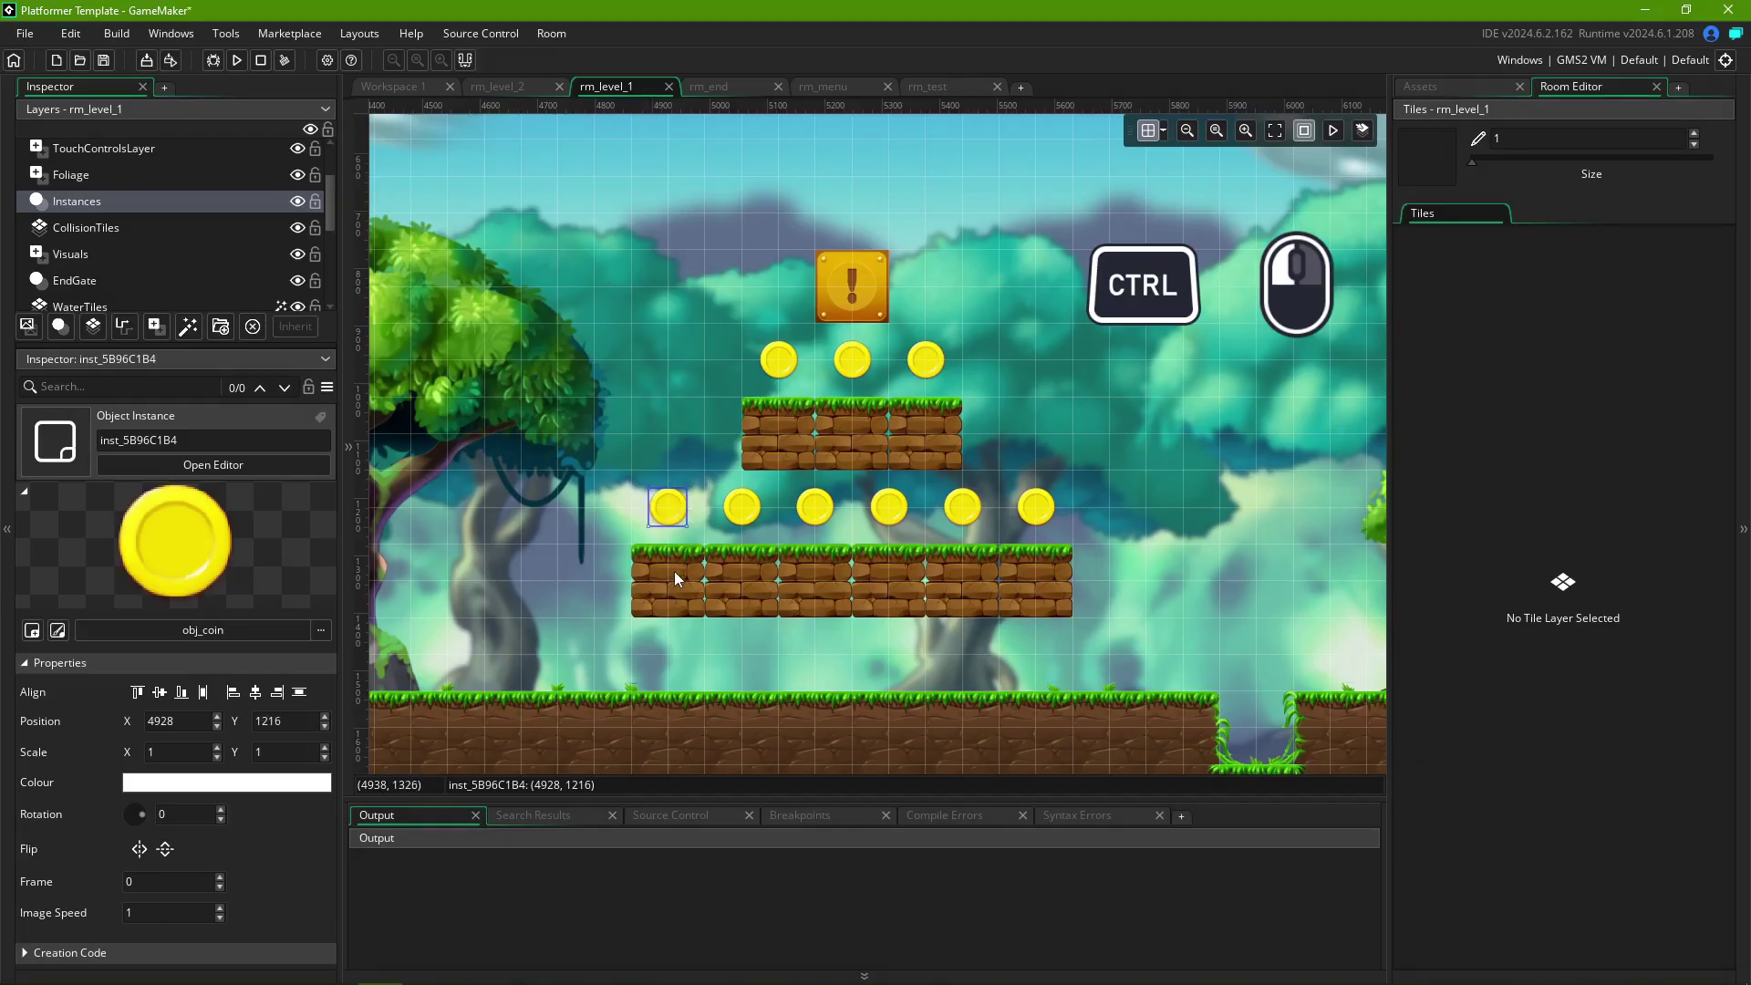
left_click(737, 583, "ctrl")
left_click(750, 516, "ctrl")
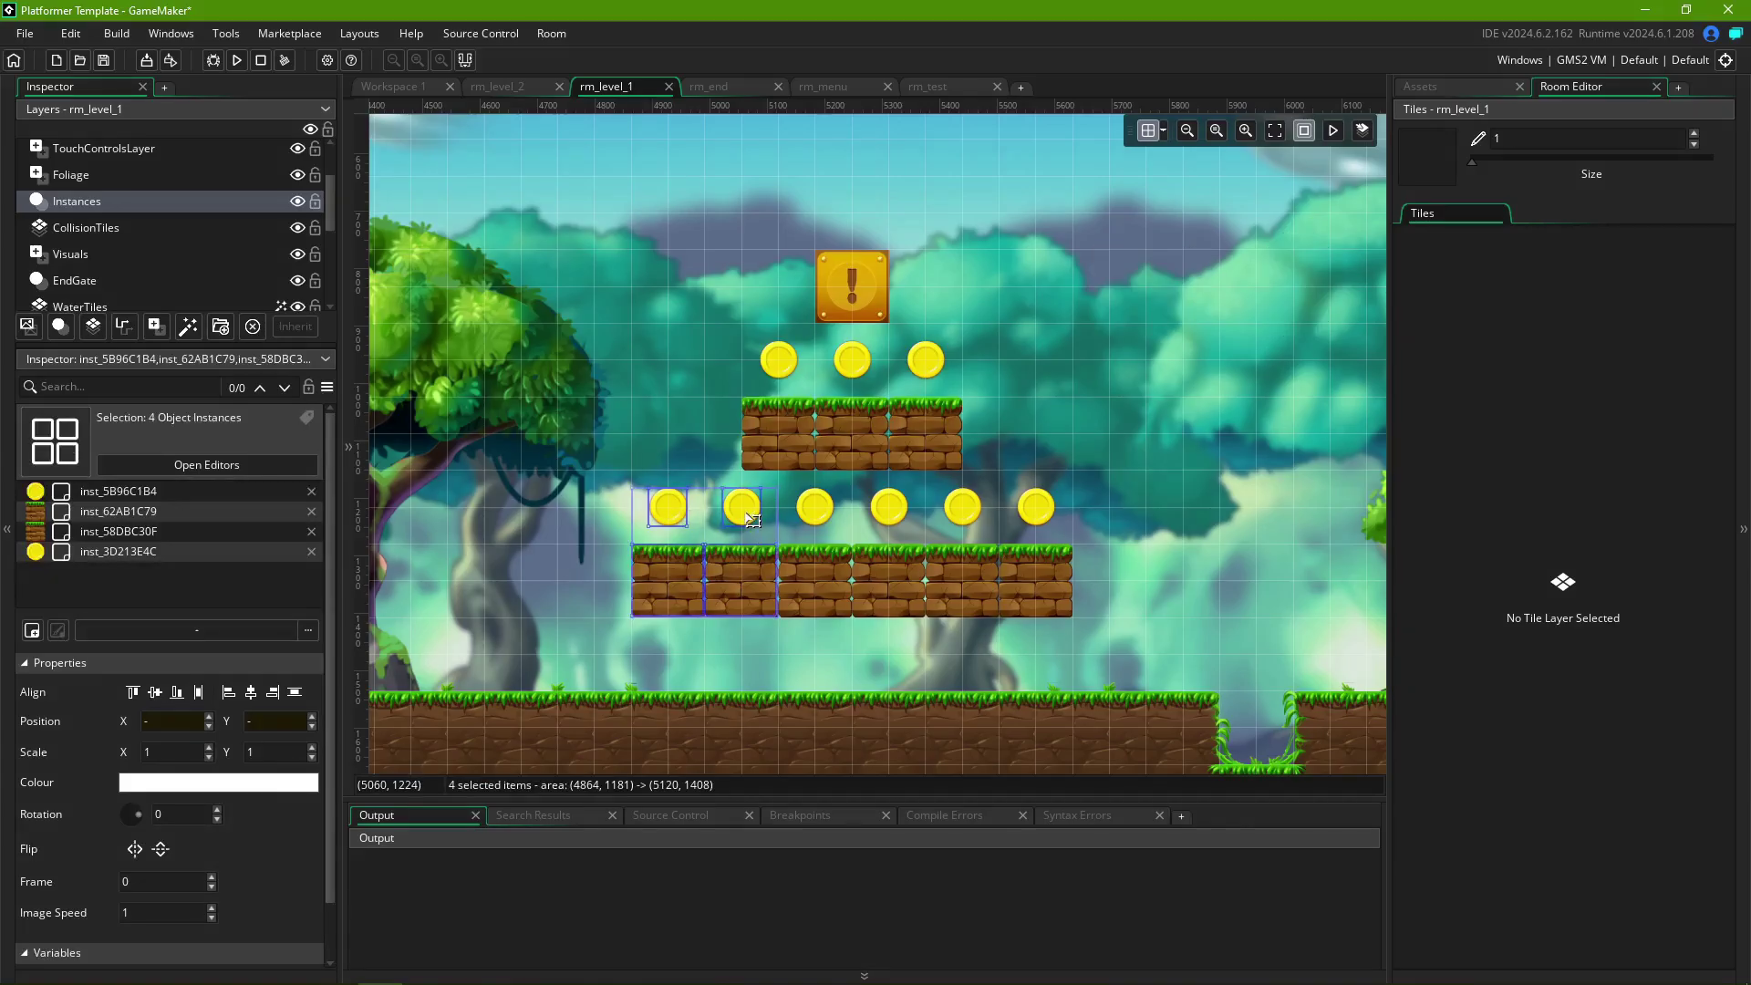
mouse_move(752, 520)
left_mouse_down("ctrl")
mouse_move(702, 424)
mouse_move(651, 464)
mouse_move(674, 560)
mouse_move(747, 525)
mouse_move(806, 432)
mouse_move(815, 522)
mouse_move(760, 514)
left_mouse_up("ctrl")
- Box-select the exclamation block with both coin rows and brick platforms, and clear the selection
key("shift")
left_click_drag(594, 187, 1149, 640, "shift")
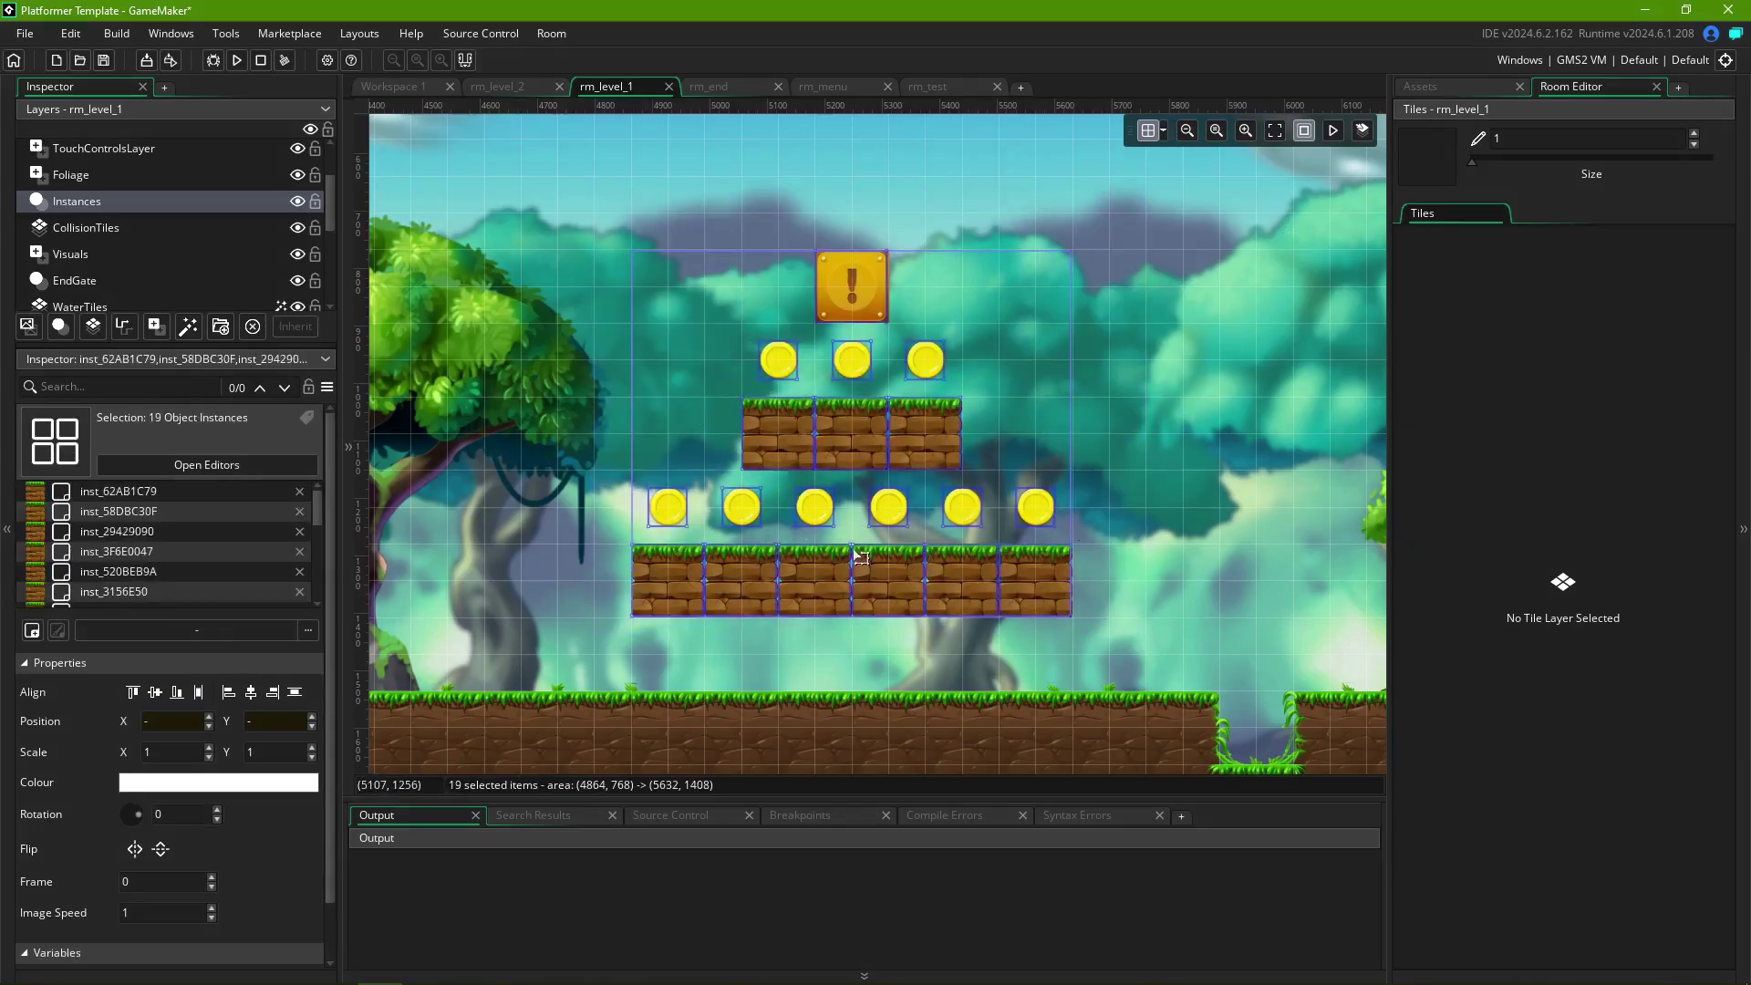
key("Escape")
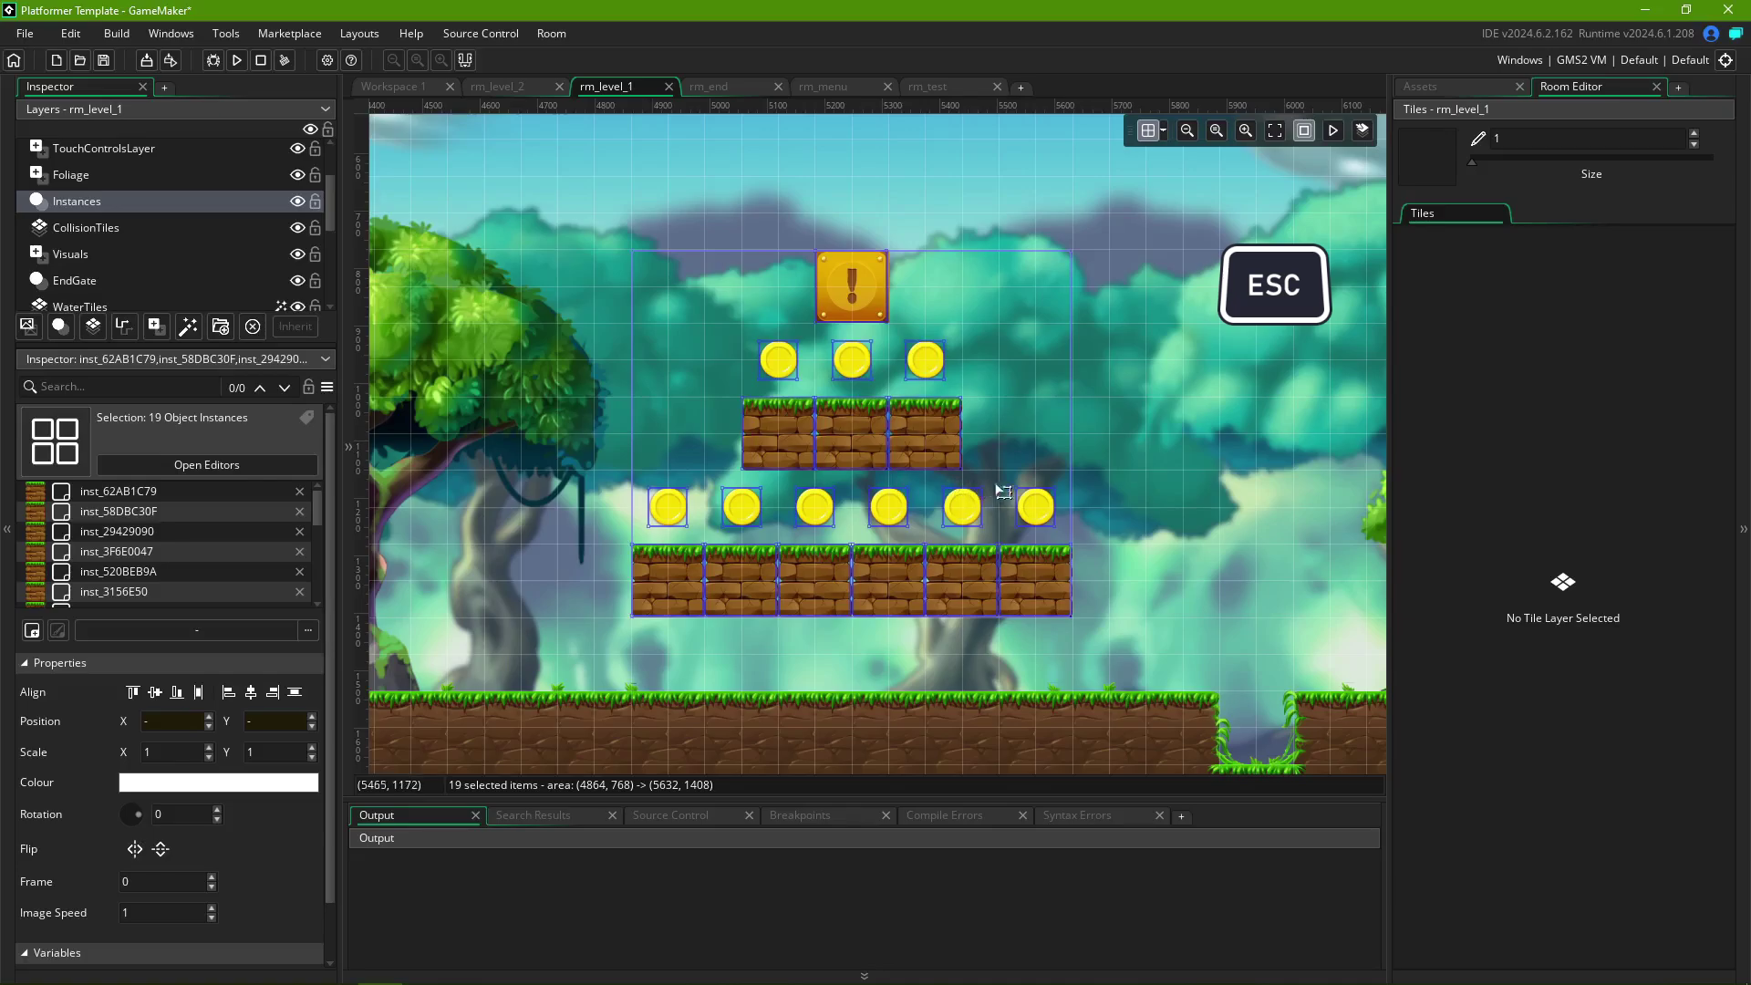
left_click(1126, 305)
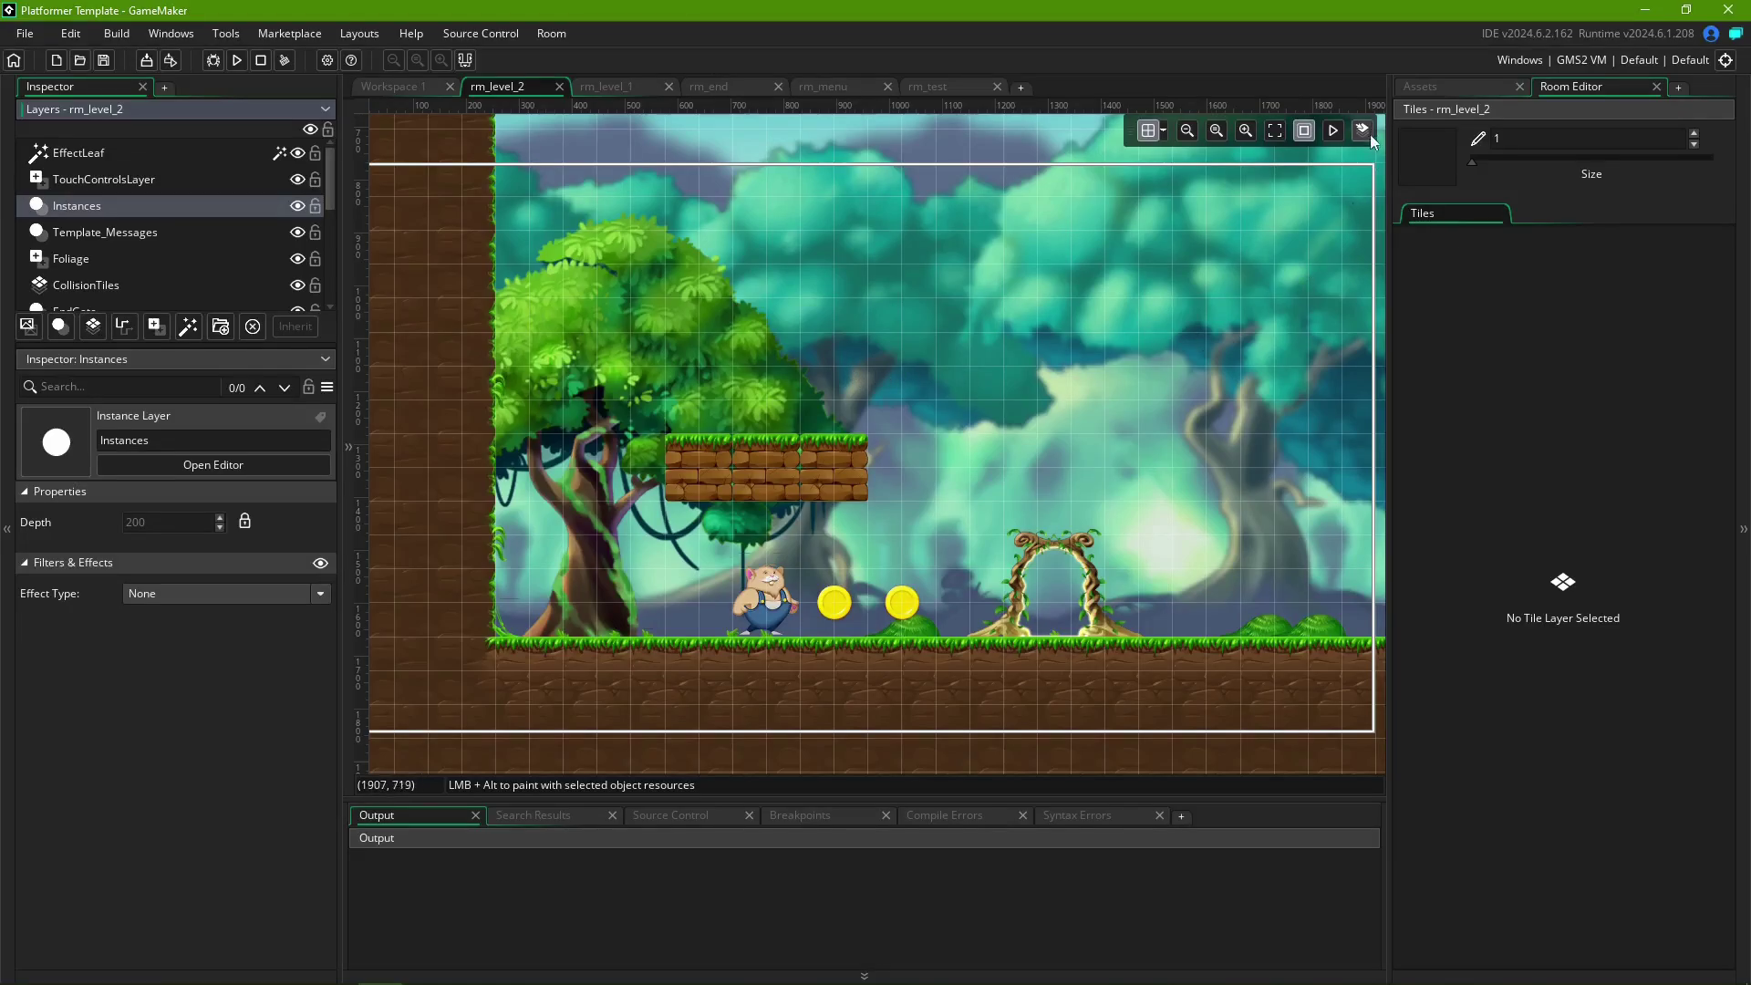
- Enable selection across all layers in rm_level_2 and select a brick block, the player, the tree and the end gate in turn
key("p")
left_click(1365, 130)
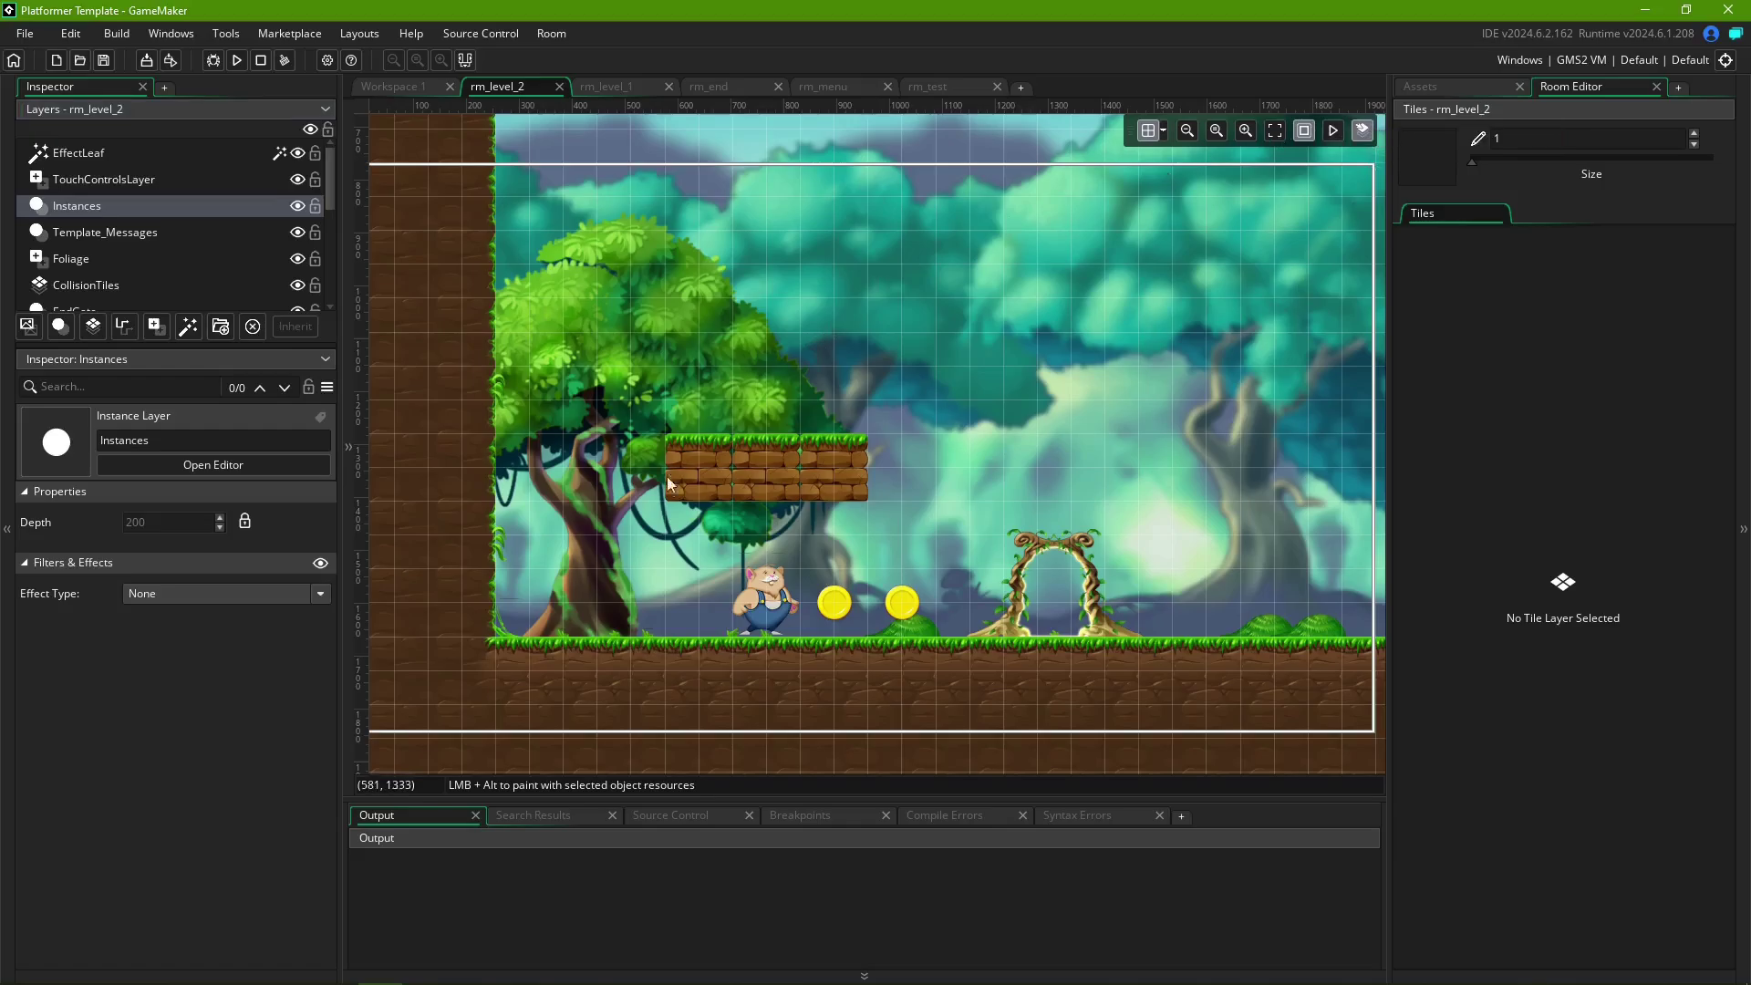
left_click(693, 469)
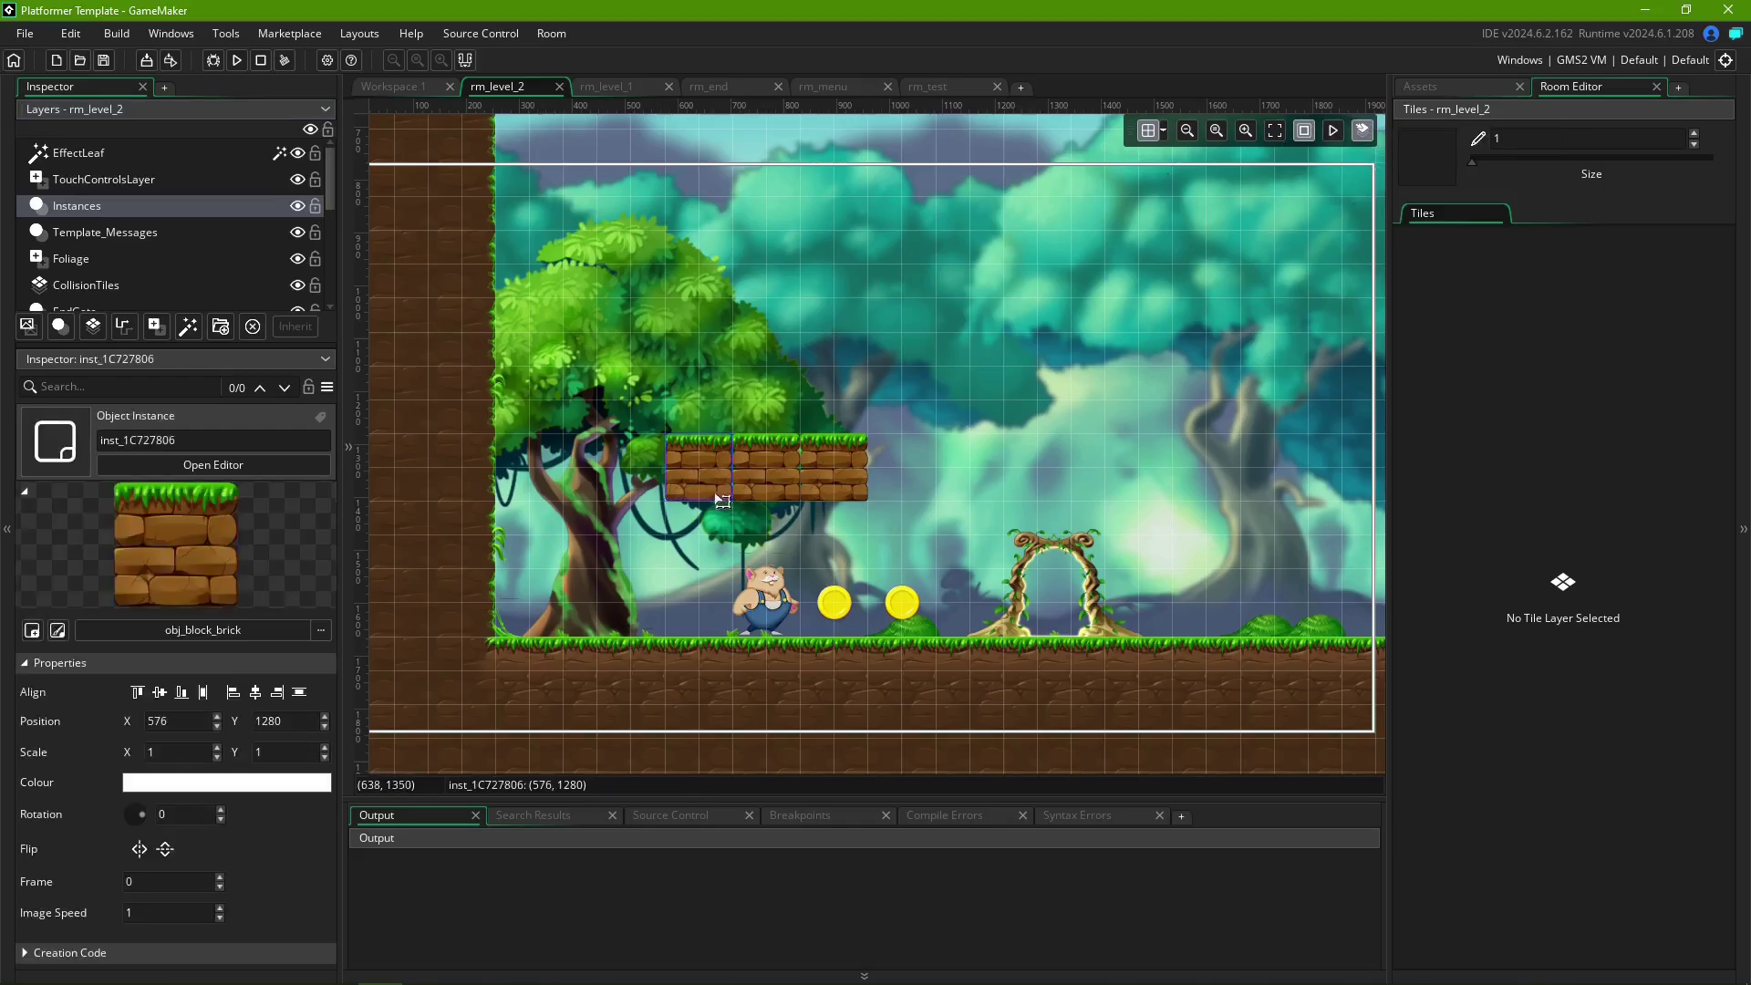
left_click(763, 593)
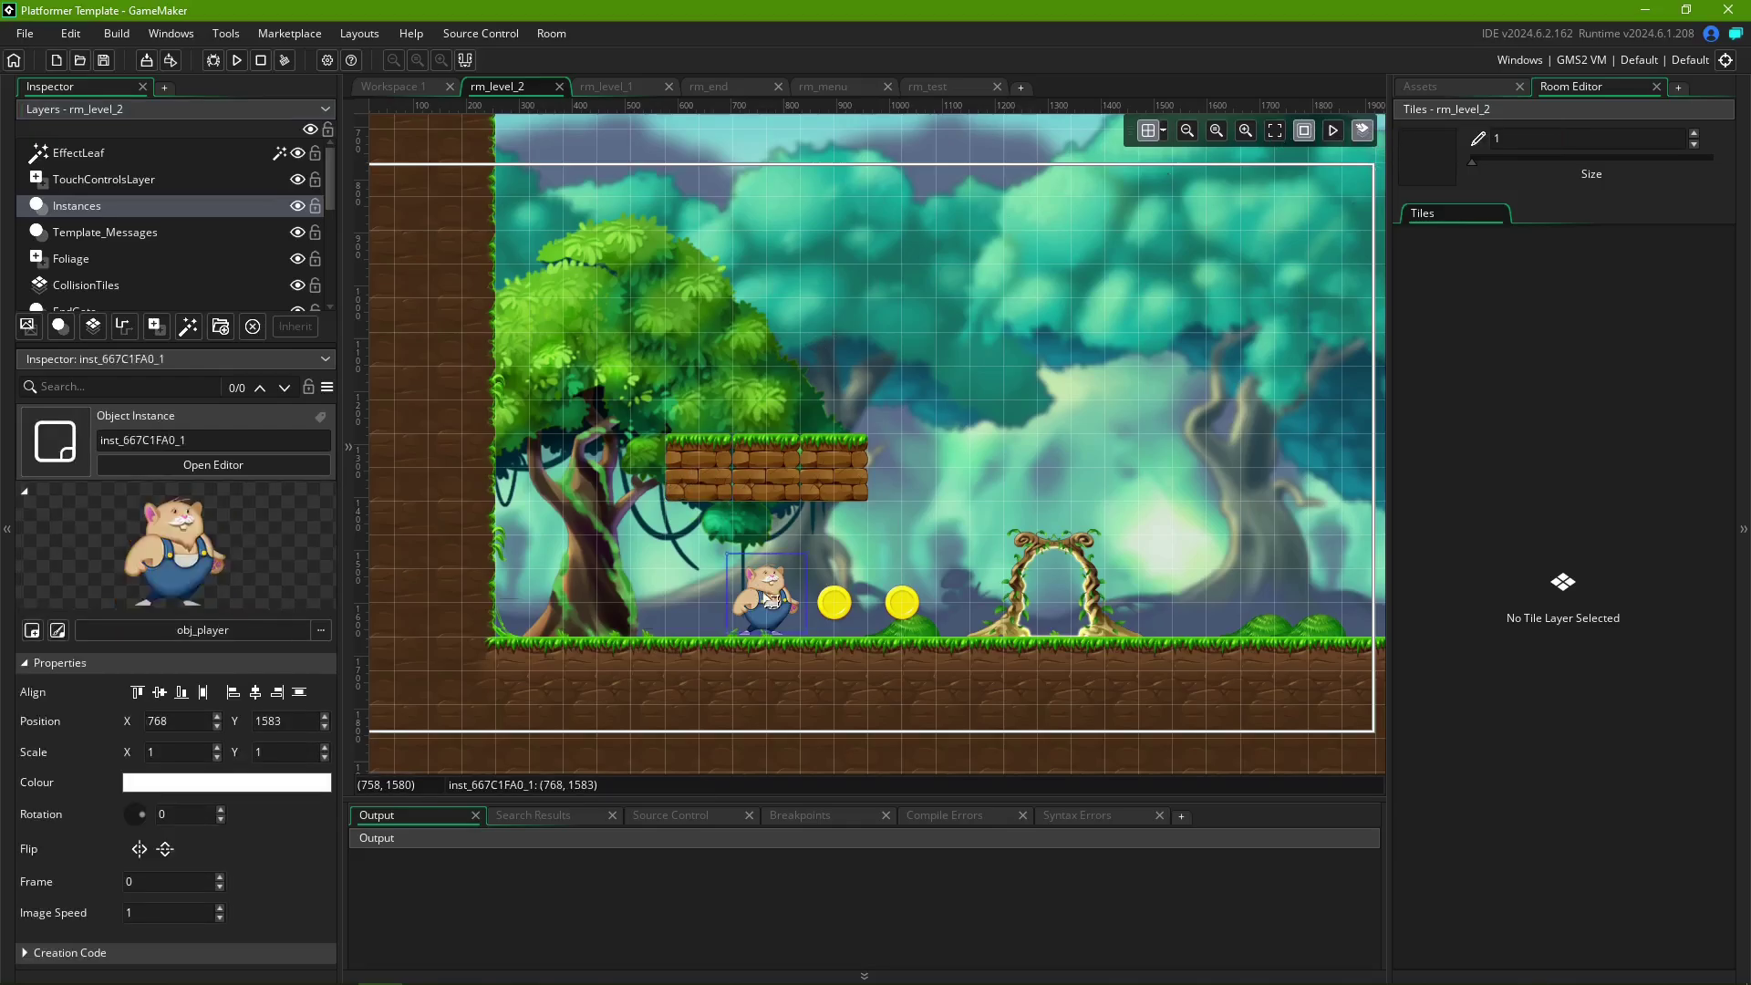
left_click(671, 324)
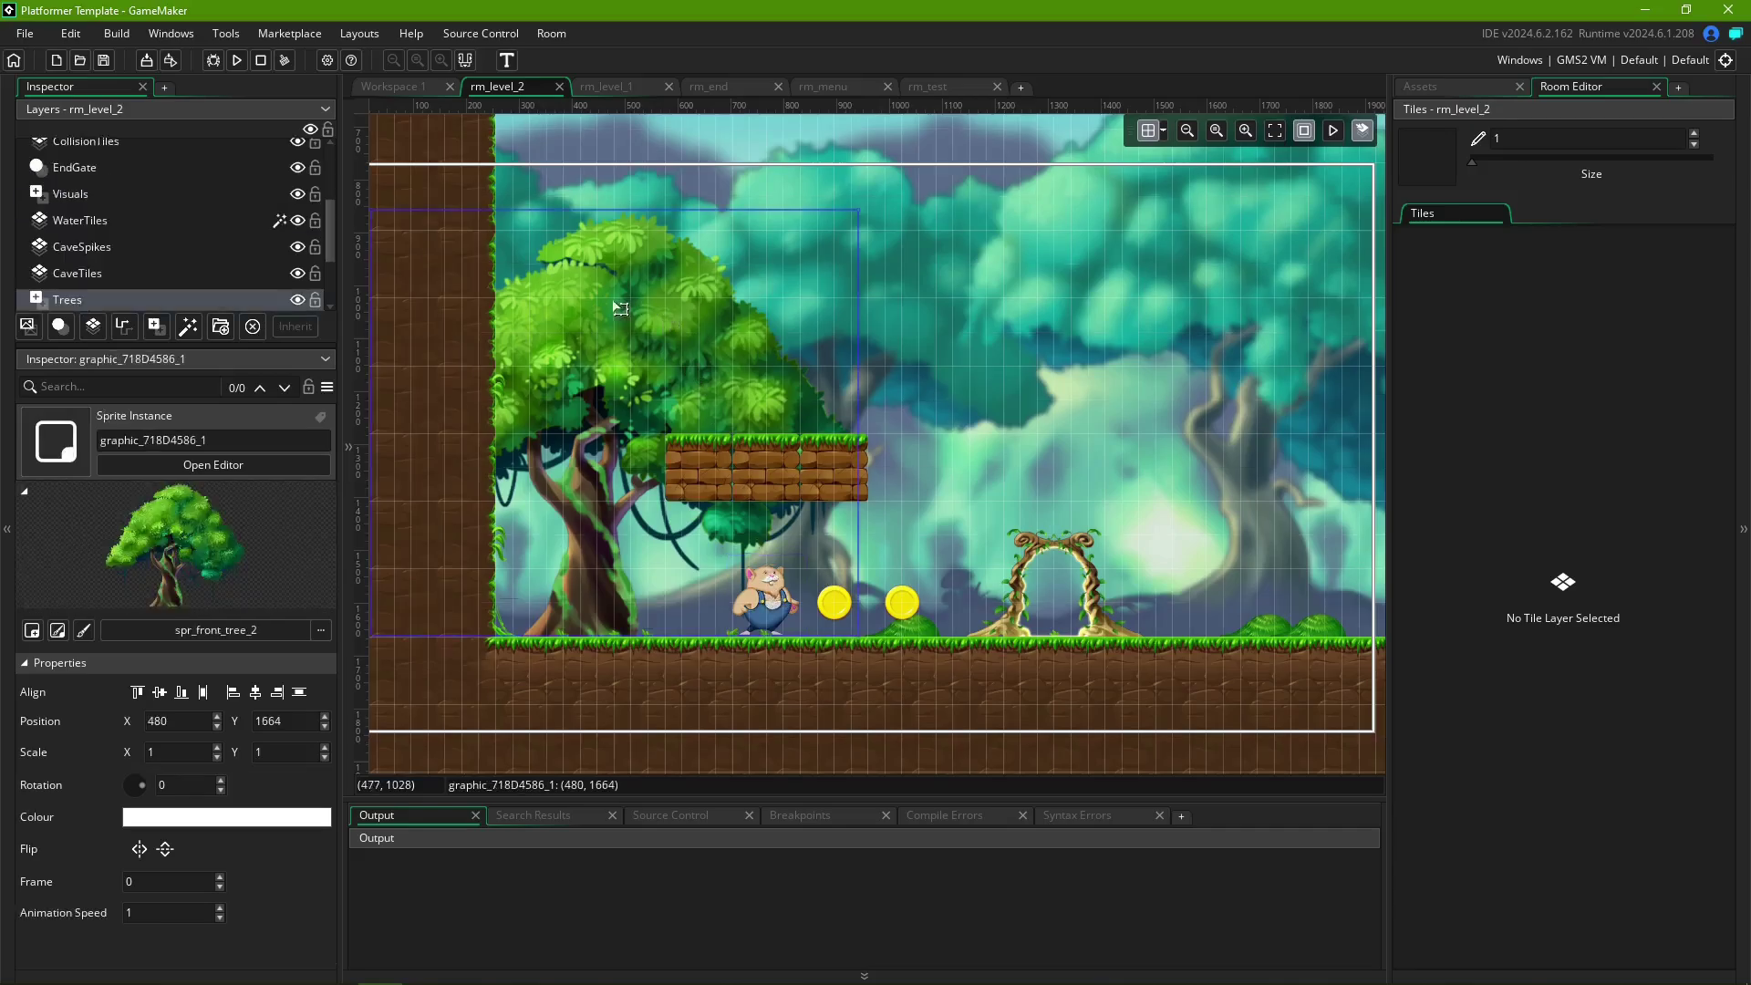
left_click(1073, 548)
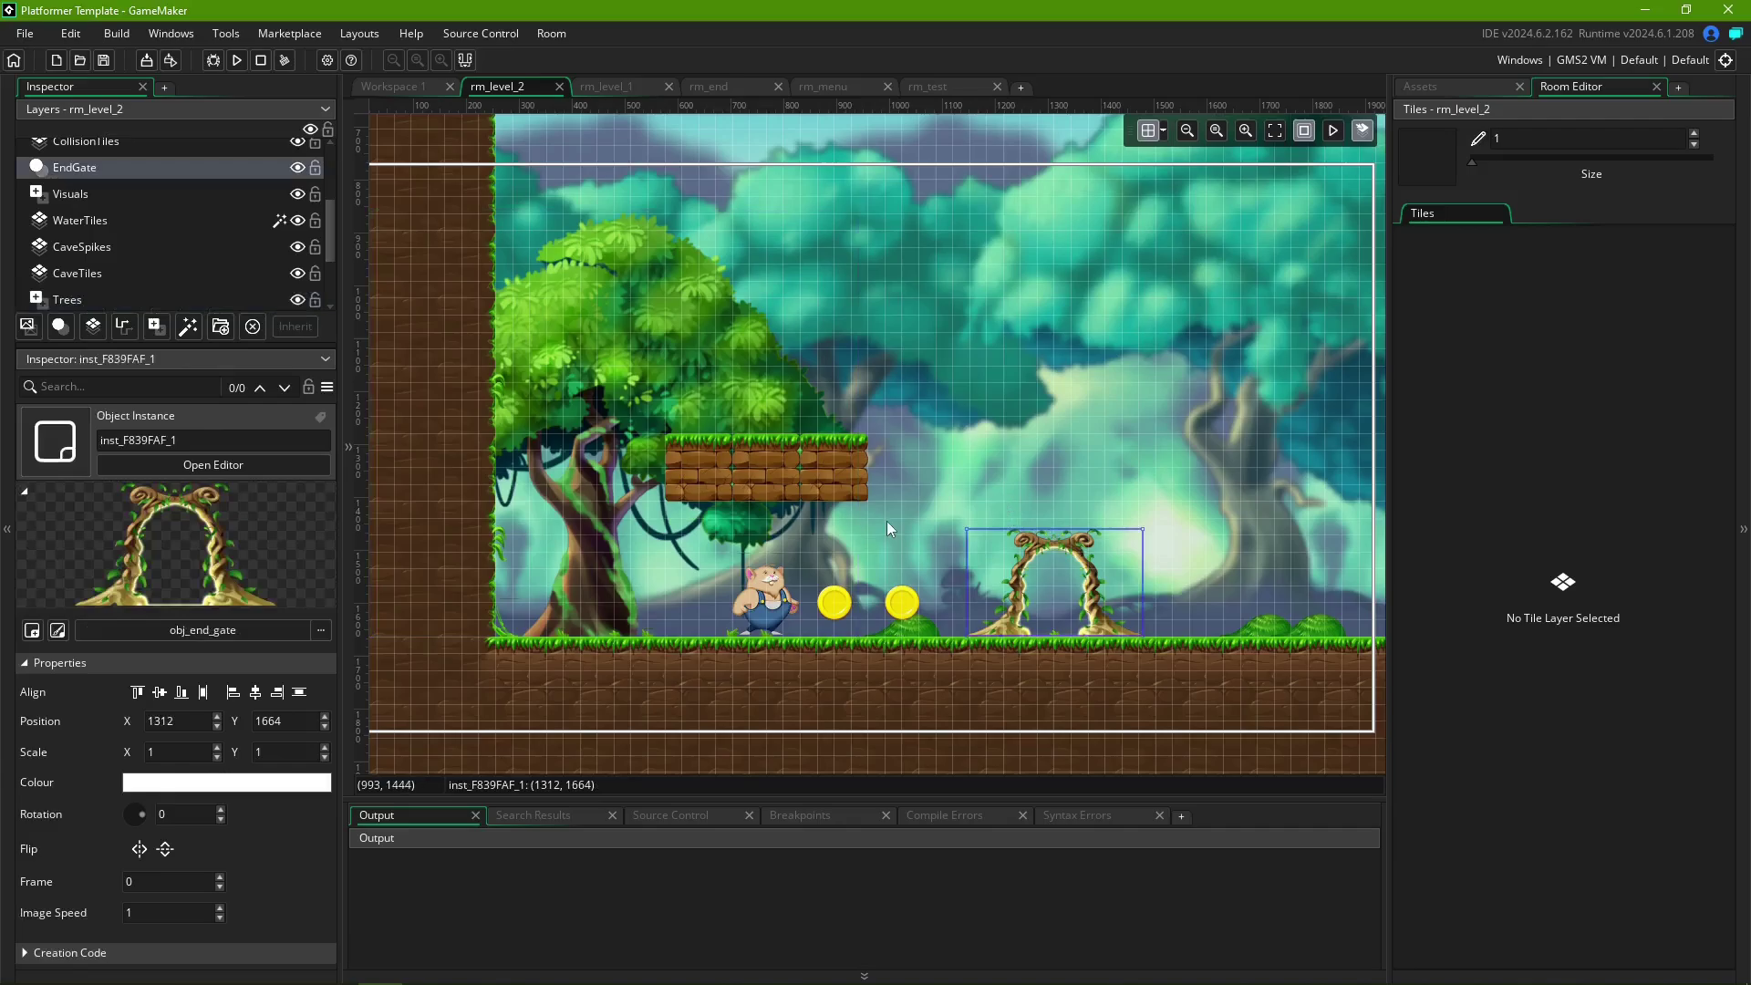
- Select the three floating brick blocks together, and switch to the CollisionTiles layer by picking the ground tiles
left_click_drag(1178, 243, 998, 384)
left_click(719, 472)
left_click(779, 468, "ctrl")
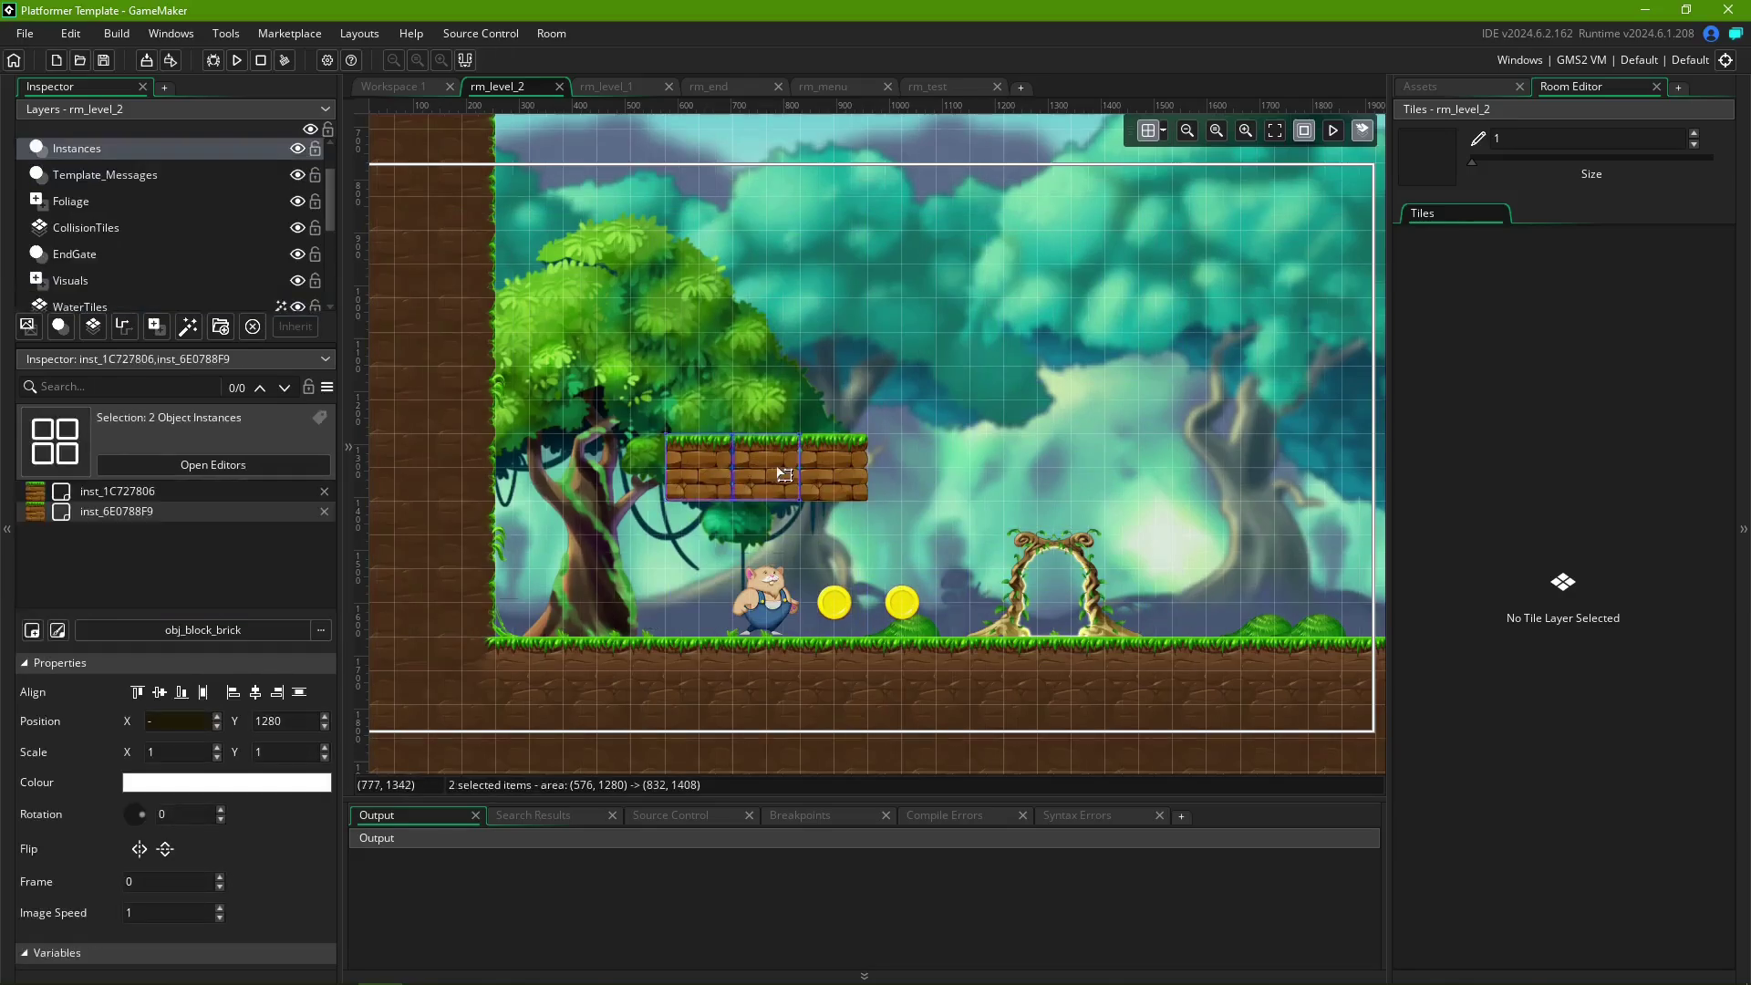
left_click(848, 467, "ctrl")
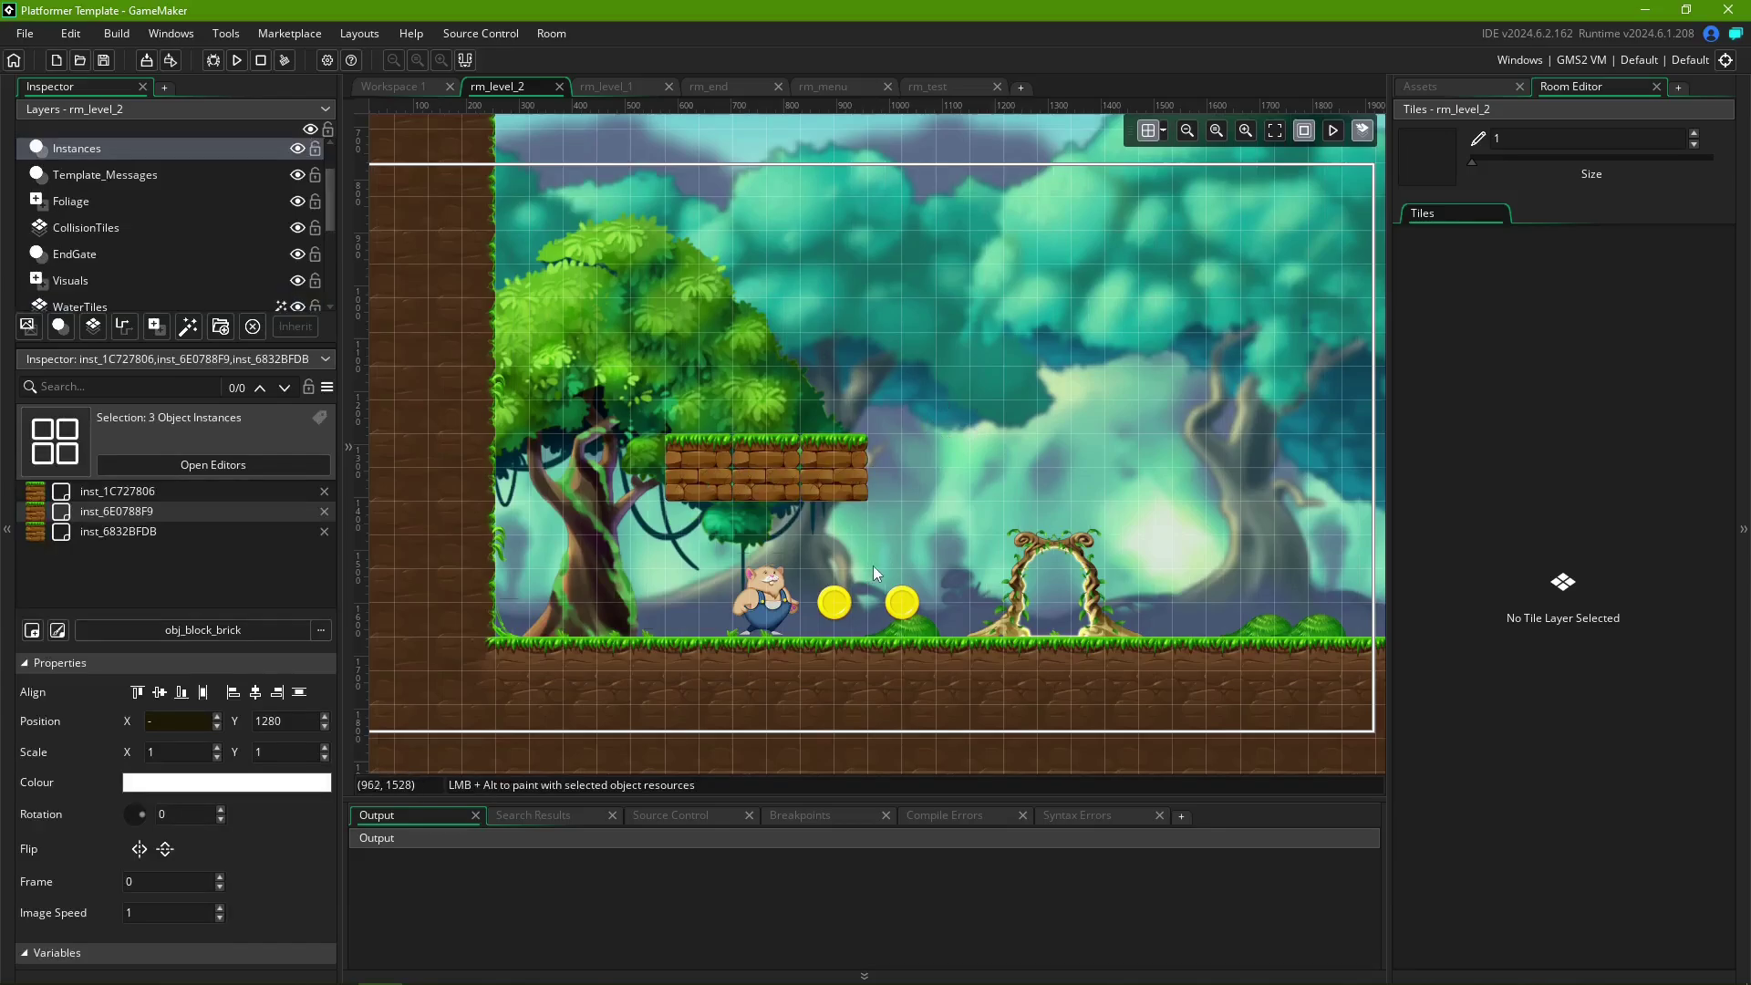
double_click(808, 666)
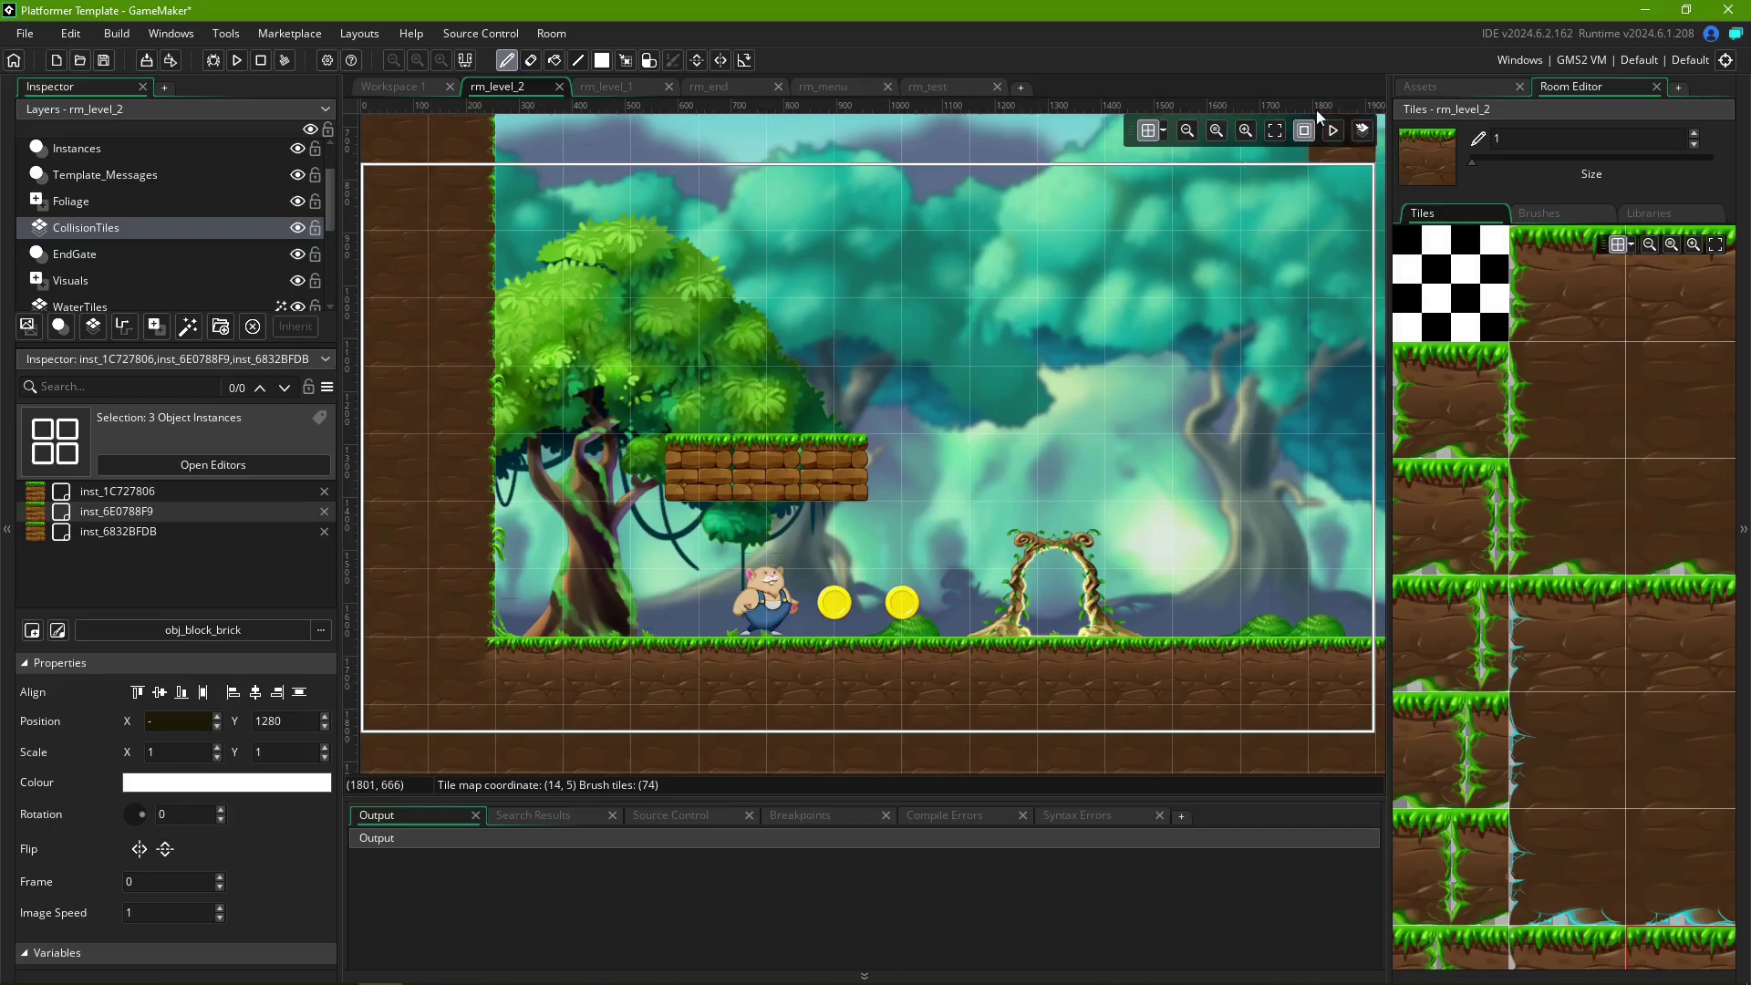
- Box-select the objects and sprites across all layers, and remove the player and the tree sprite from the selection
left_click(1361, 132)
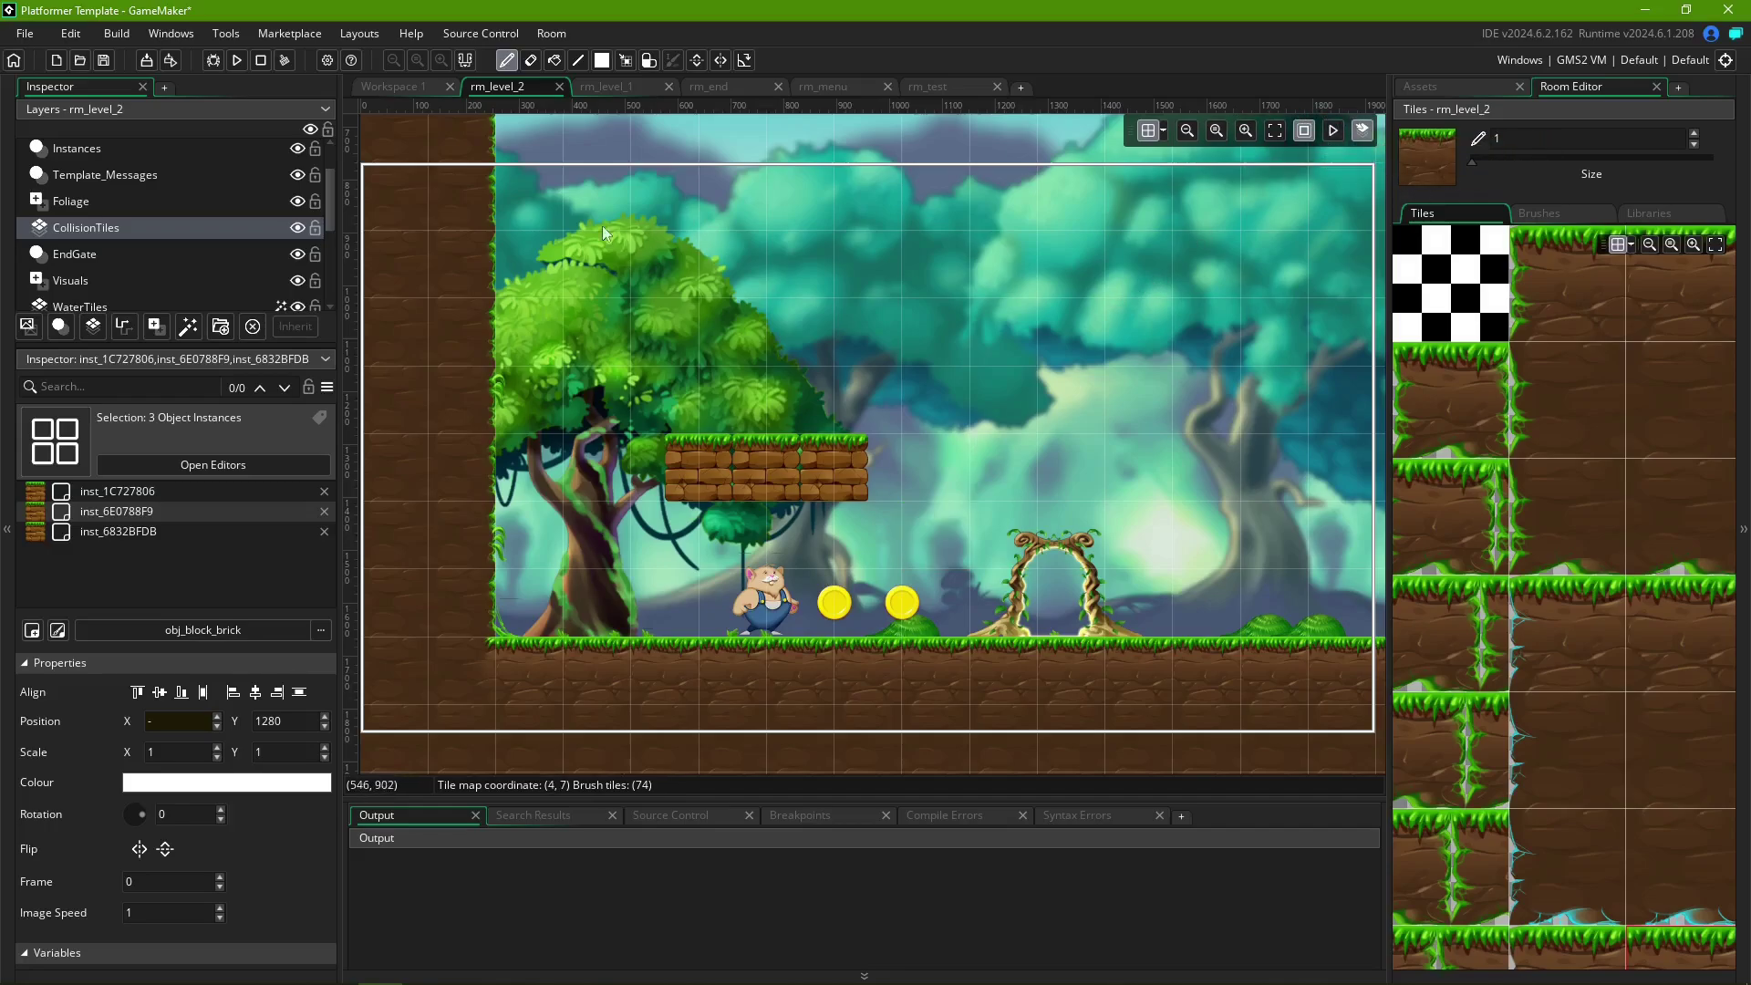
left_click_drag(1155, 306, 663, 573)
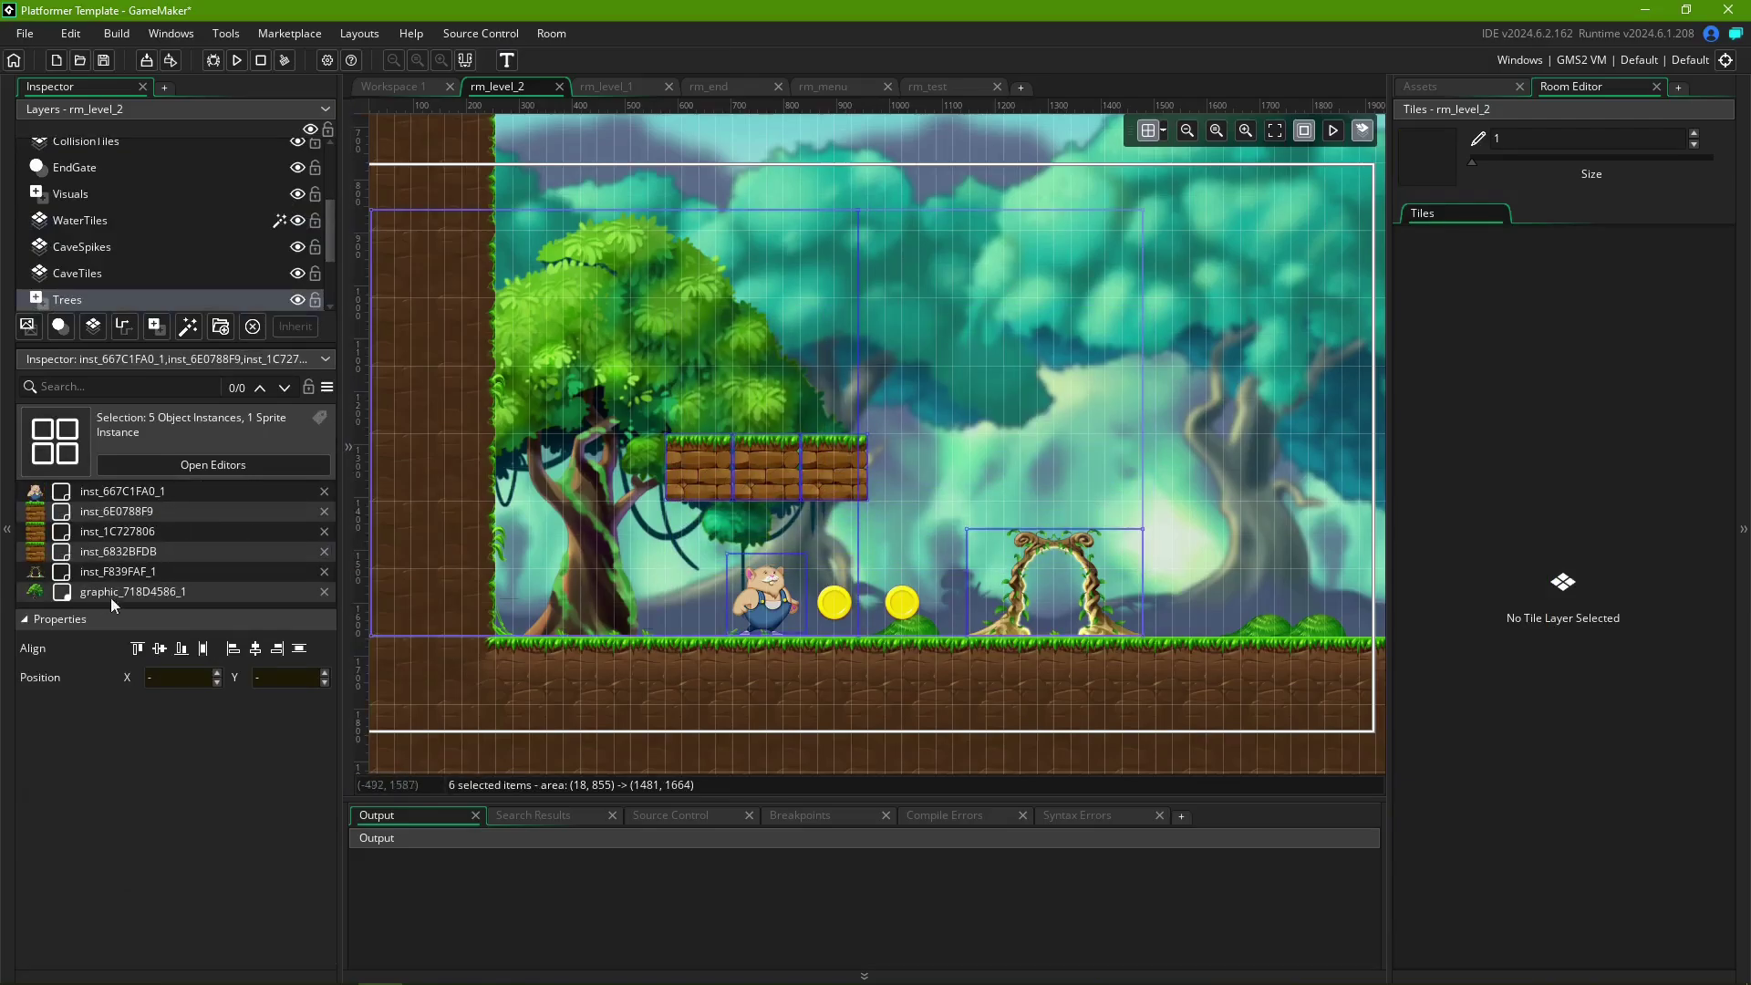
left_click(324, 491)
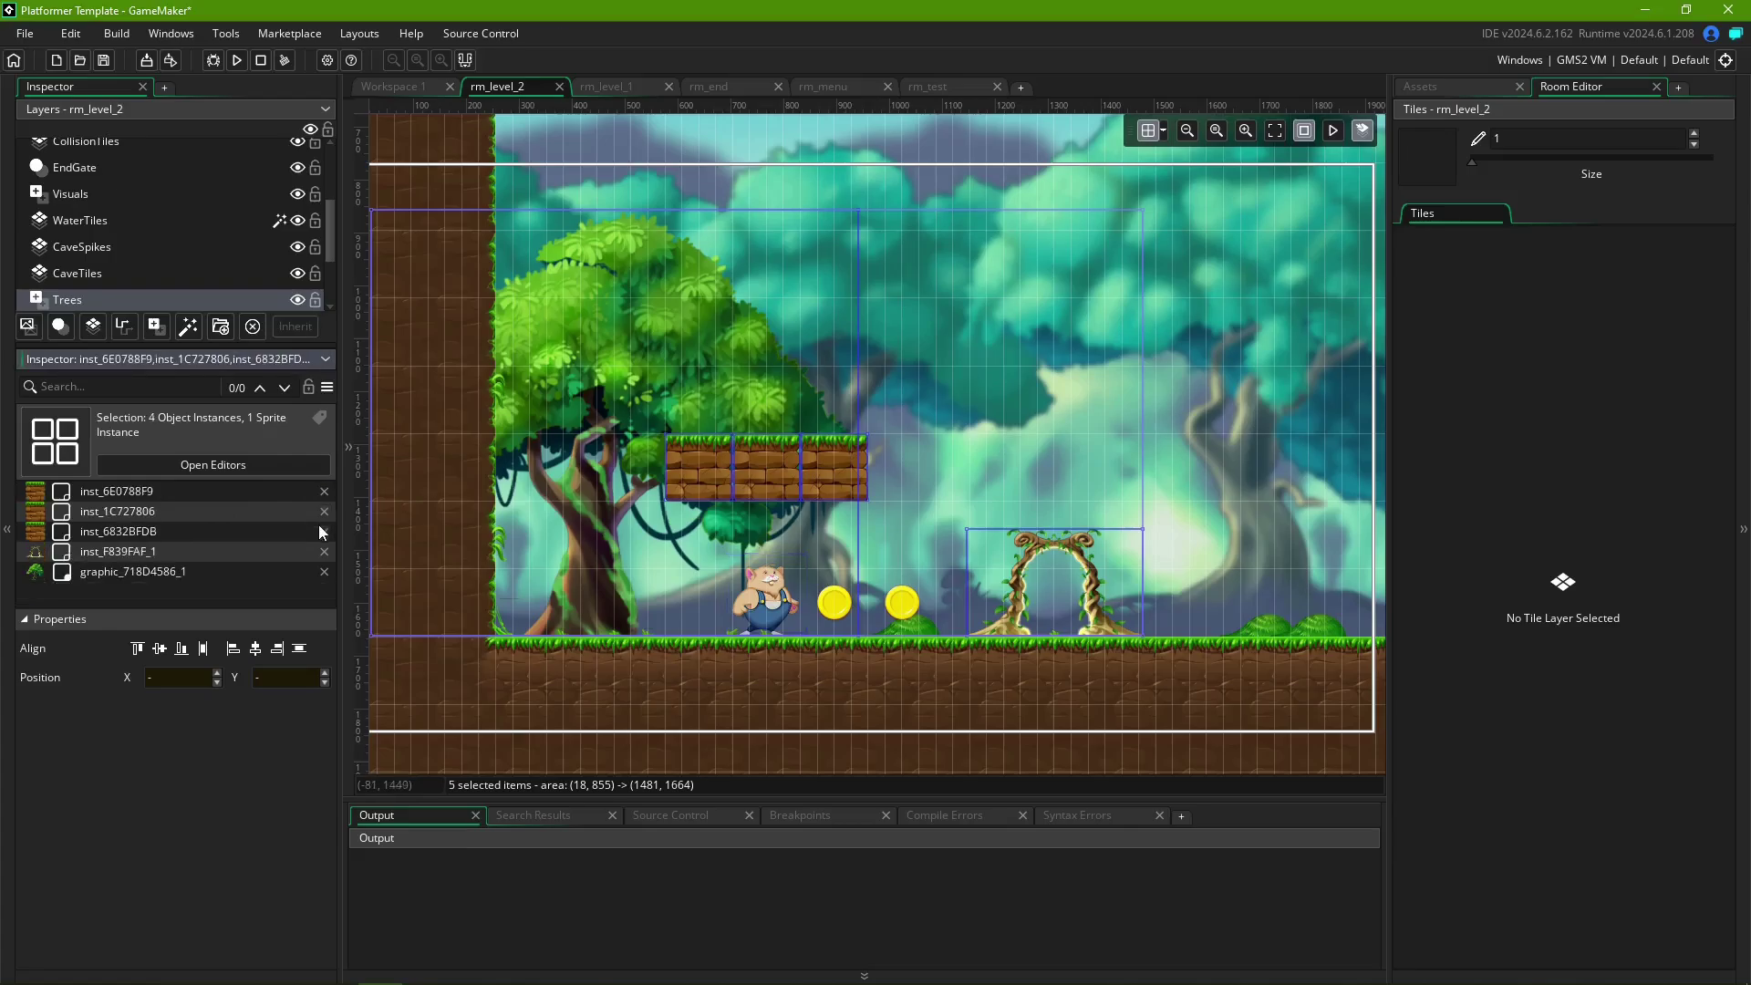
left_click(323, 572)
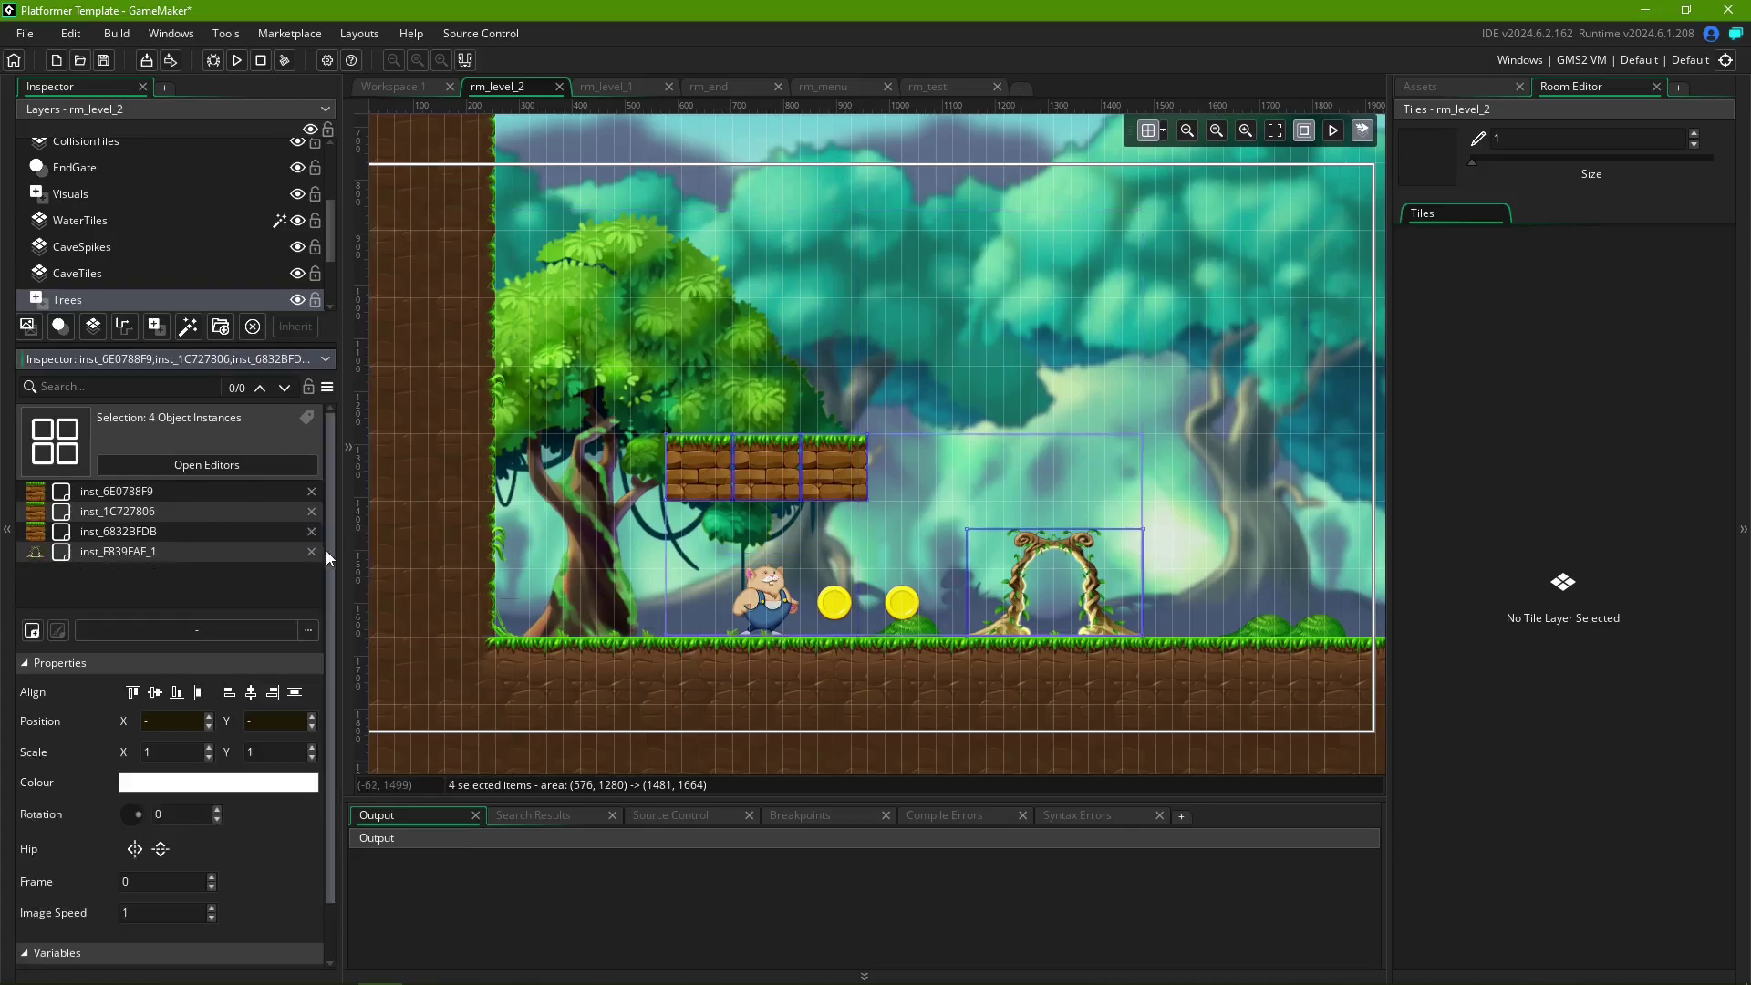